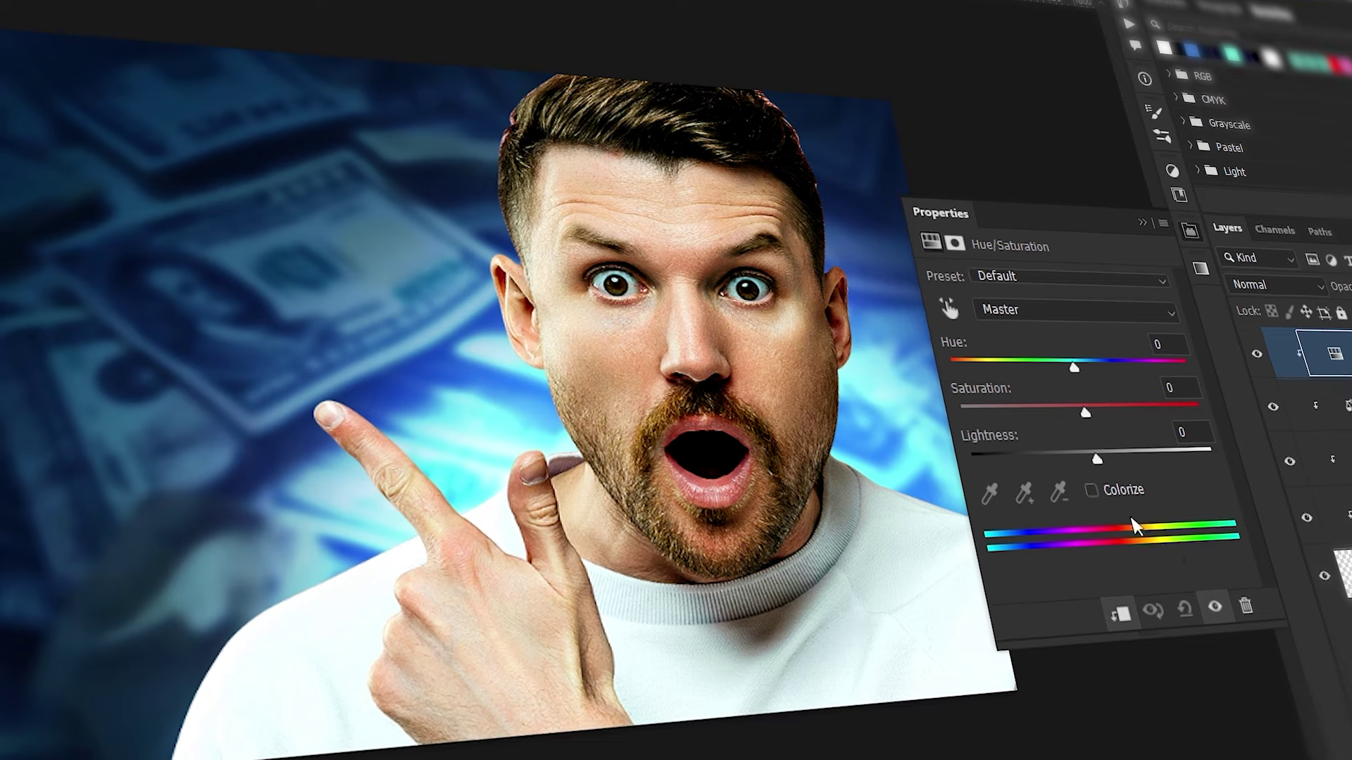
Step: Tint the image a bright, saturated cyan and highlight YouTube's recommended thumbnail size
click(1088, 489)
drag(1081, 412, 1171, 410)
drag(1069, 366, 1100, 372)
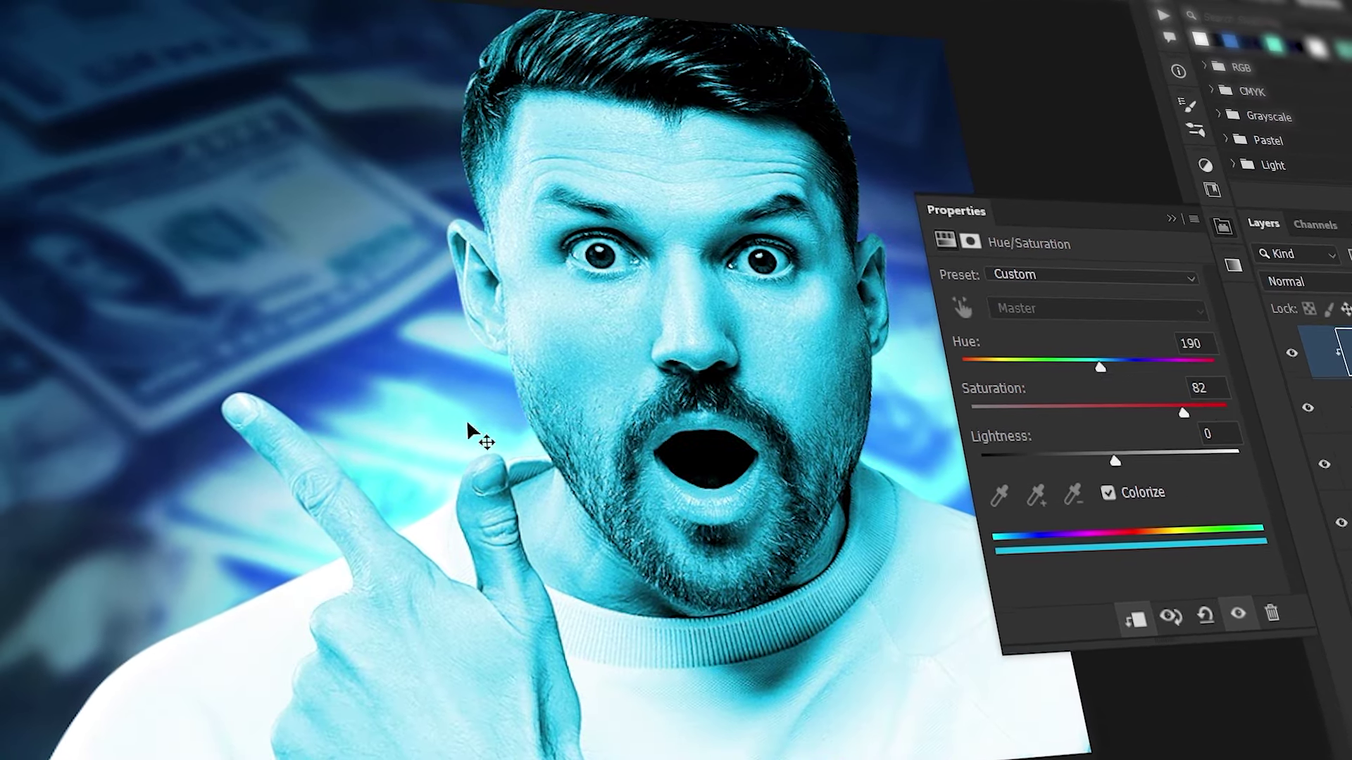
drag(1110, 459, 1172, 461)
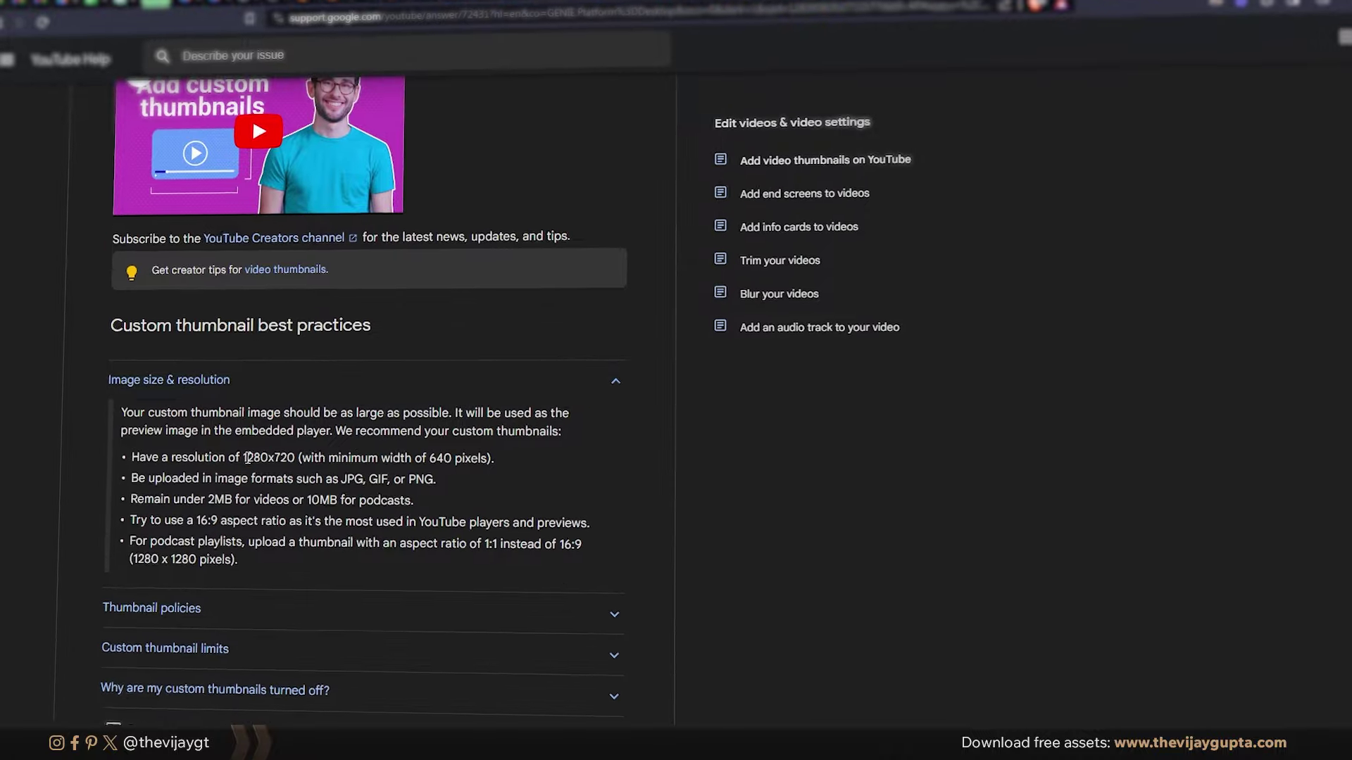
mouse_move(98, 572)
mouse_down()
mouse_move(581, 558)
mouse_move(200, 572)
mouse_up()
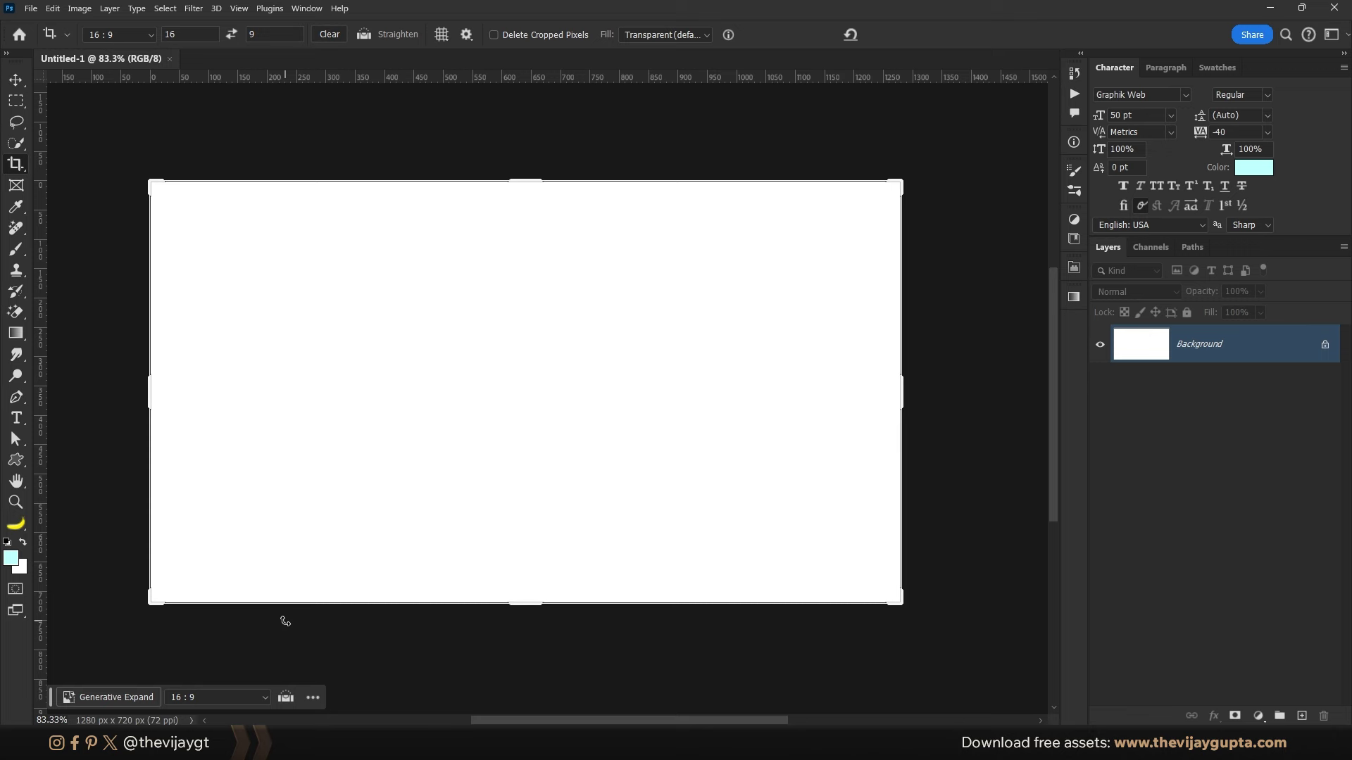
Step: Set the Crop tool to the 16:9 ratio preset and enlarge the crop box around the canvas
key(v)
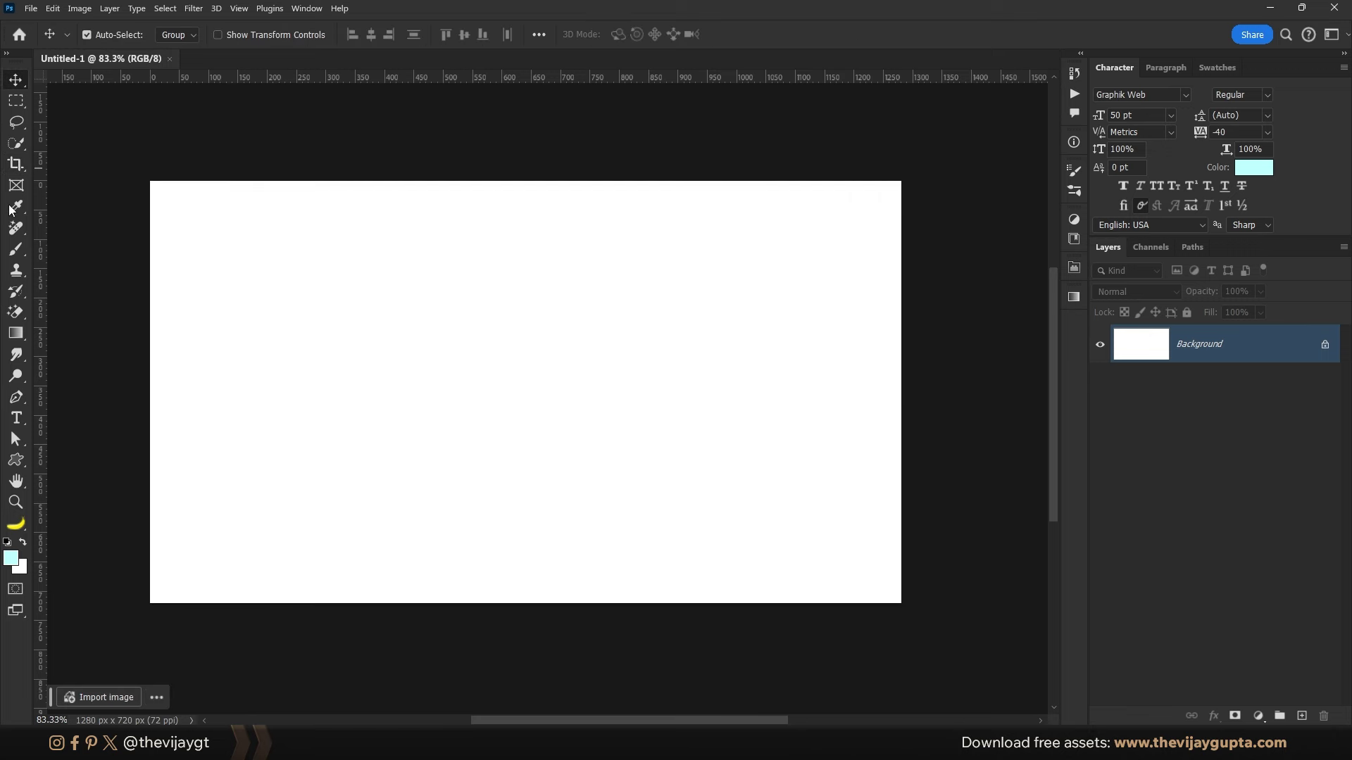
click(14, 164)
click(120, 35)
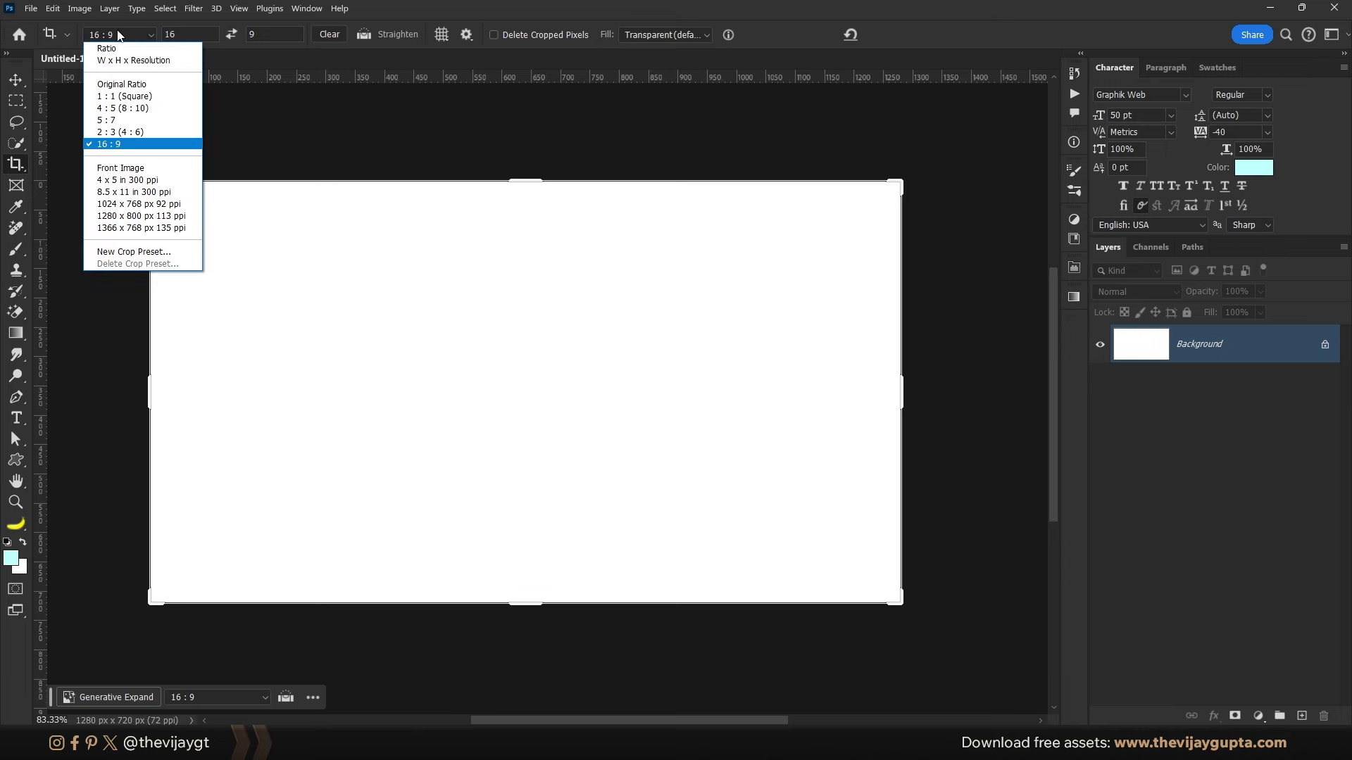
click(125, 145)
scroll(653, 314, down, 3)
scroll(761, 365, down, 2)
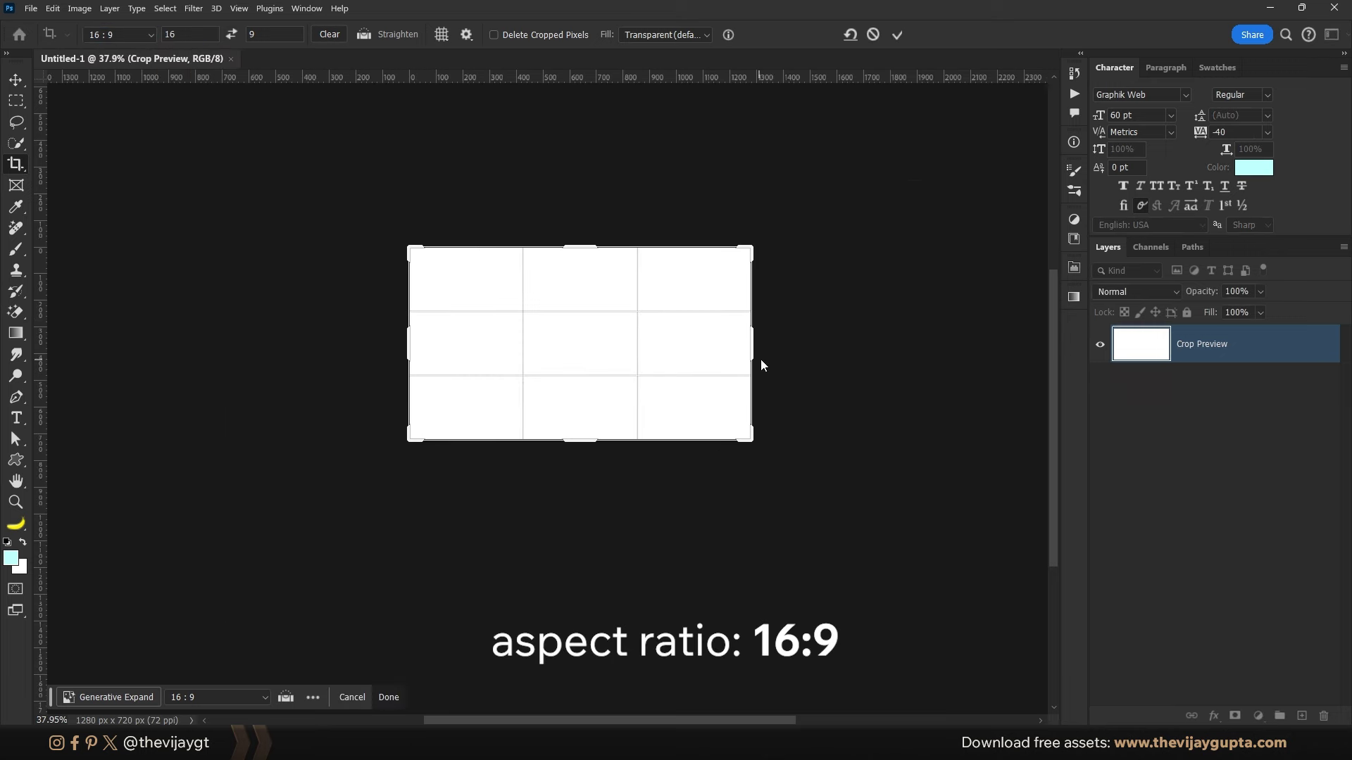
mouse_move(758, 350)
mouse_down()
mouse_move(1018, 357)
mouse_move(677, 345)
mouse_move(1002, 358)
mouse_up()
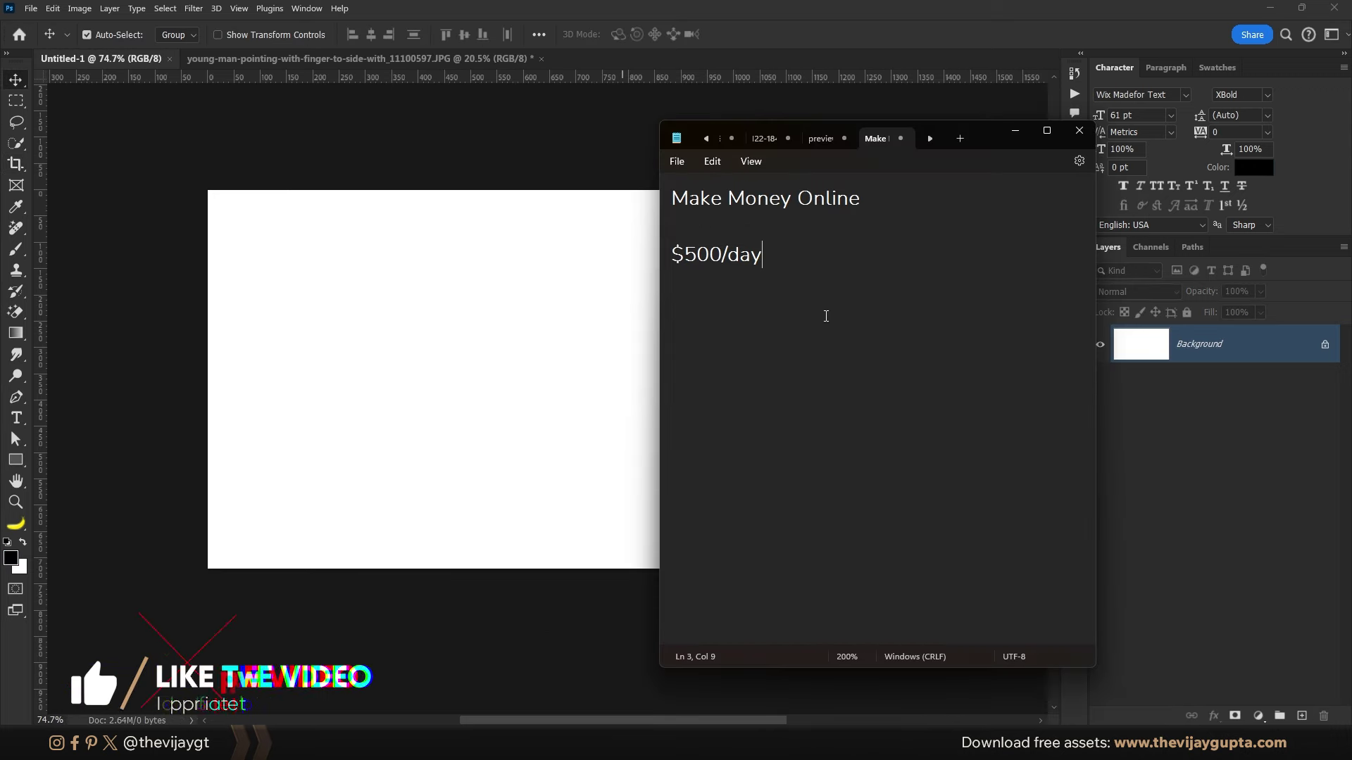
Step: Select the $500/day note text and return to the pointing-man photo
drag(762, 255, 753, 290)
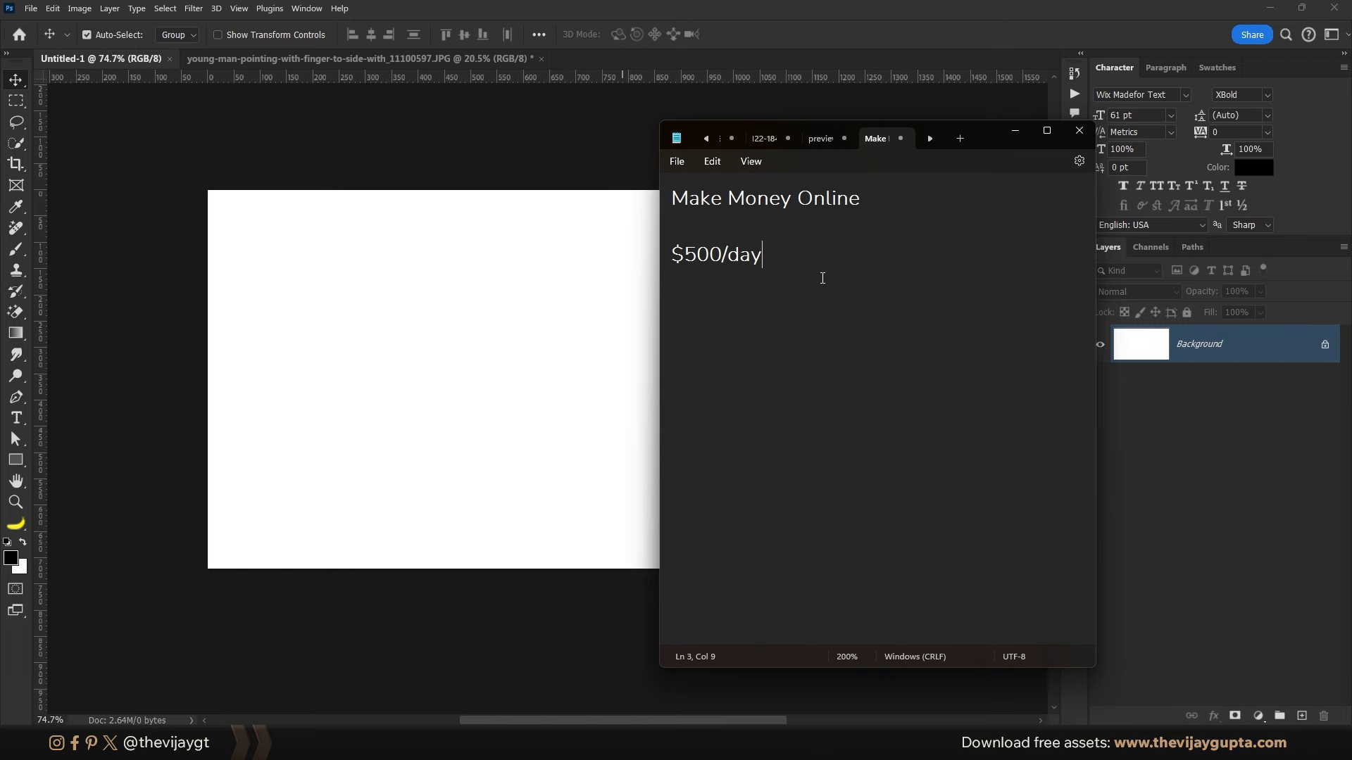
click(328, 65)
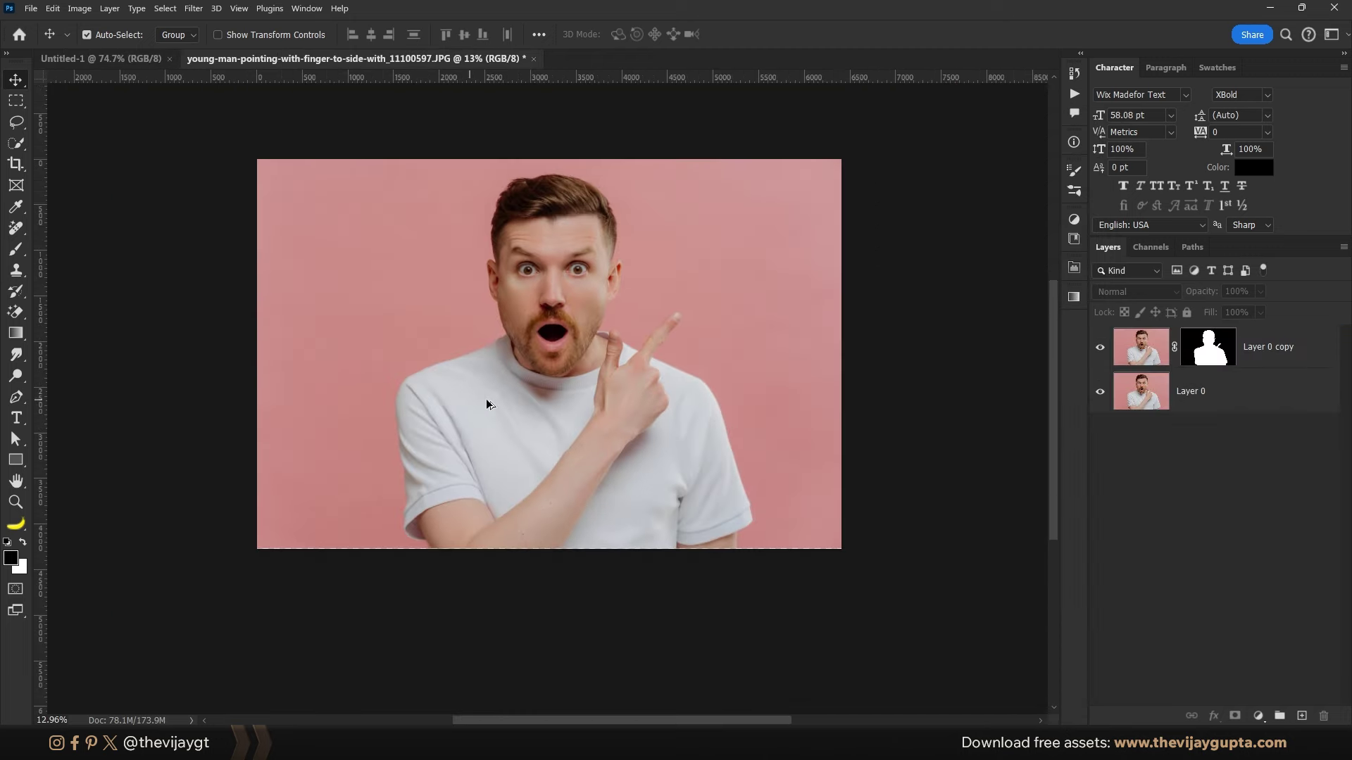
Step: Move the masked cut-out of the man and hide the original pink-background layer
mouse_move(486, 398)
mouse_down()
mouse_move(736, 395)
mouse_move(483, 362)
mouse_up()
scroll(483, 362, up, 3)
scroll(412, 354, down, 3)
scroll(380, 341, up, 2)
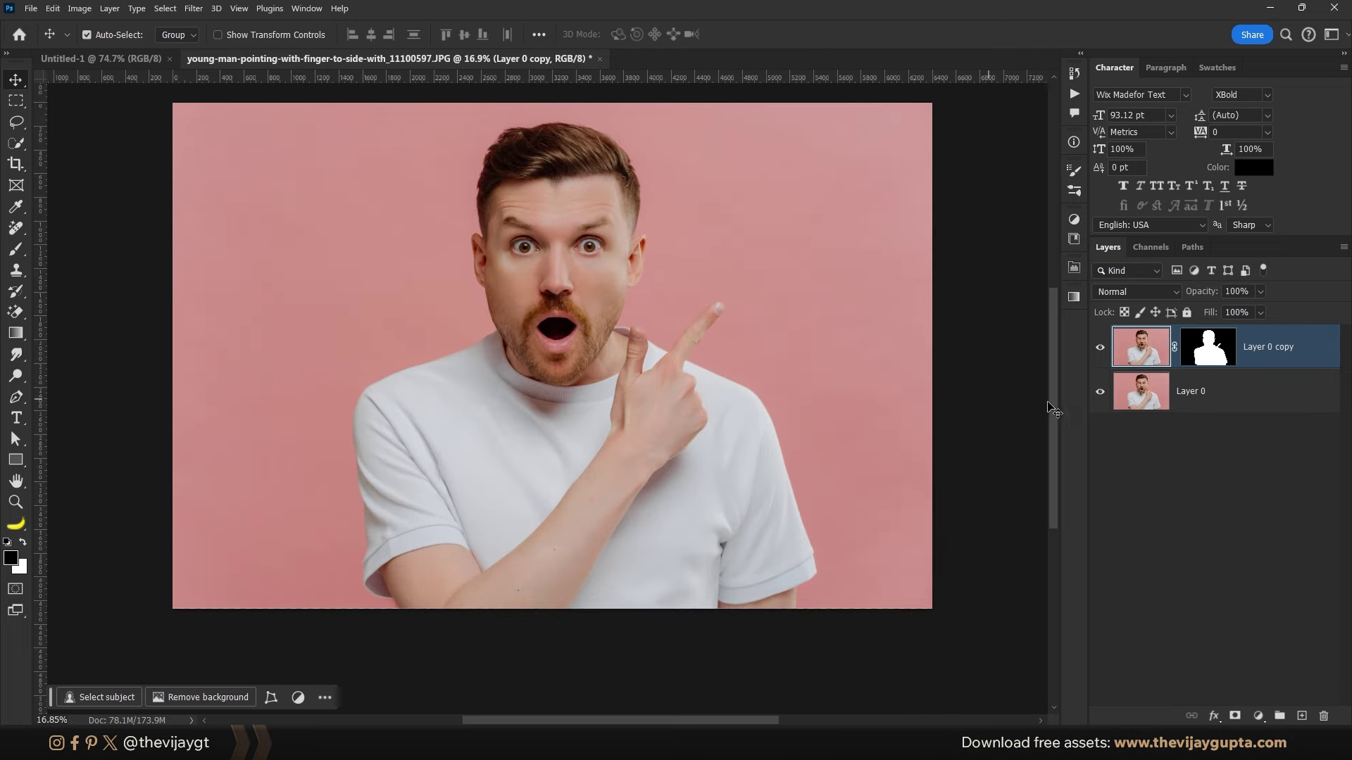
click(1100, 391)
scroll(524, 360, down, 2)
scroll(524, 360, up, 2)
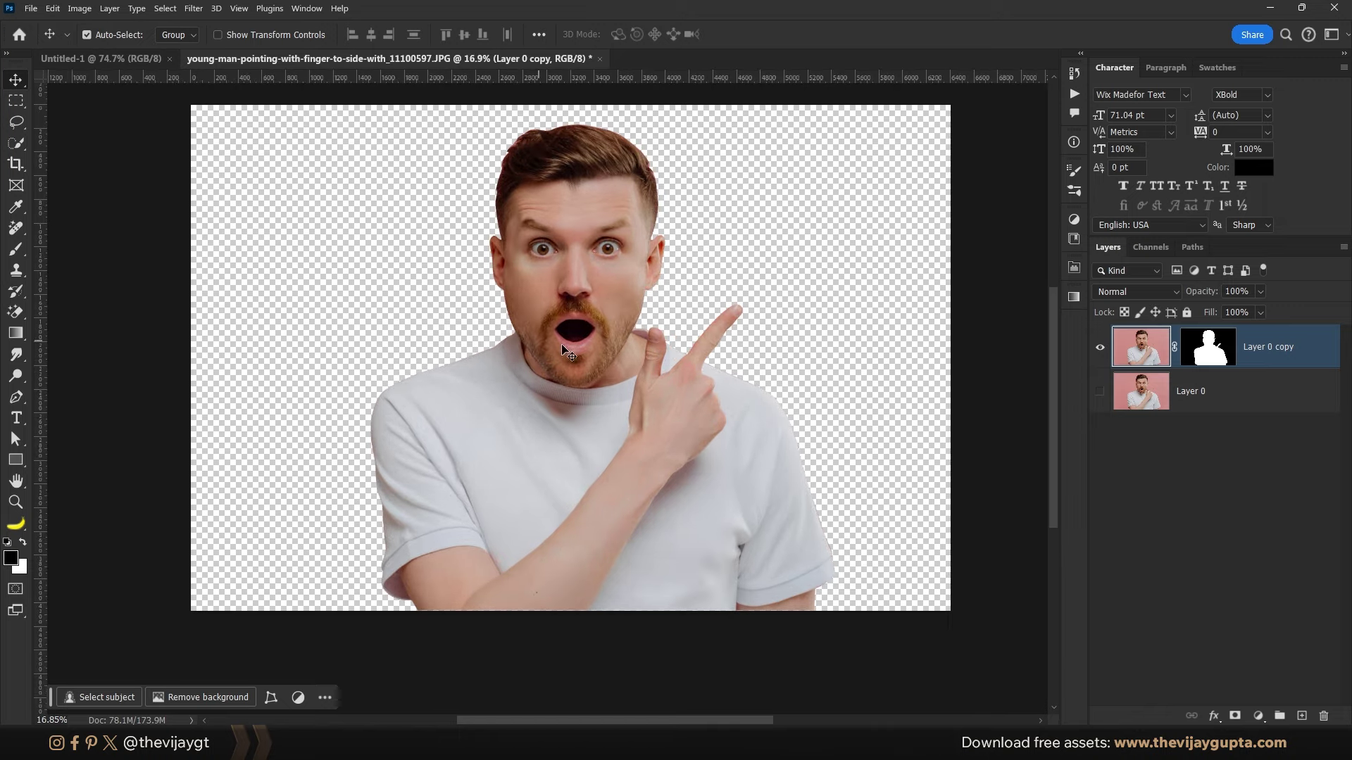
Step: Place the man in the thumbnail canvas, flipped horizontally to point left
drag(578, 278, 609, 376)
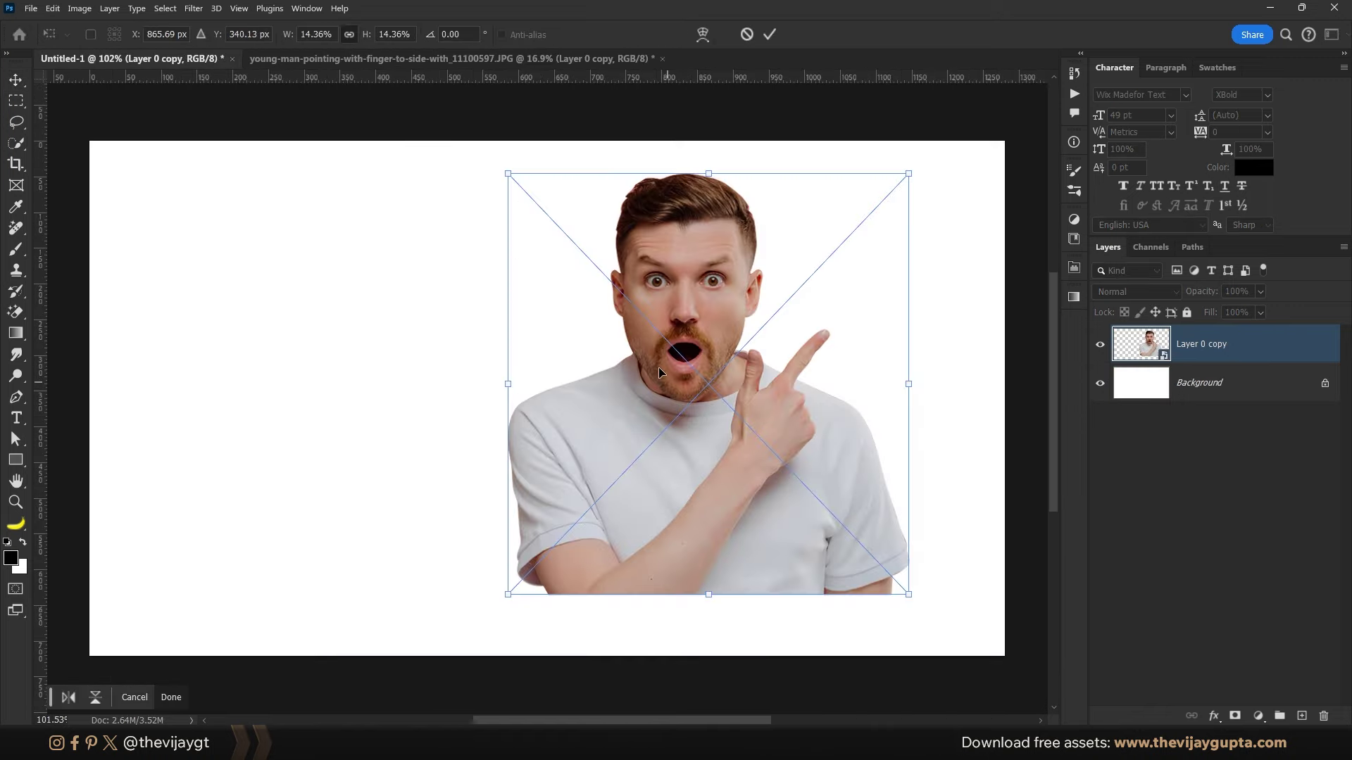
right_click(660, 371)
click(704, 626)
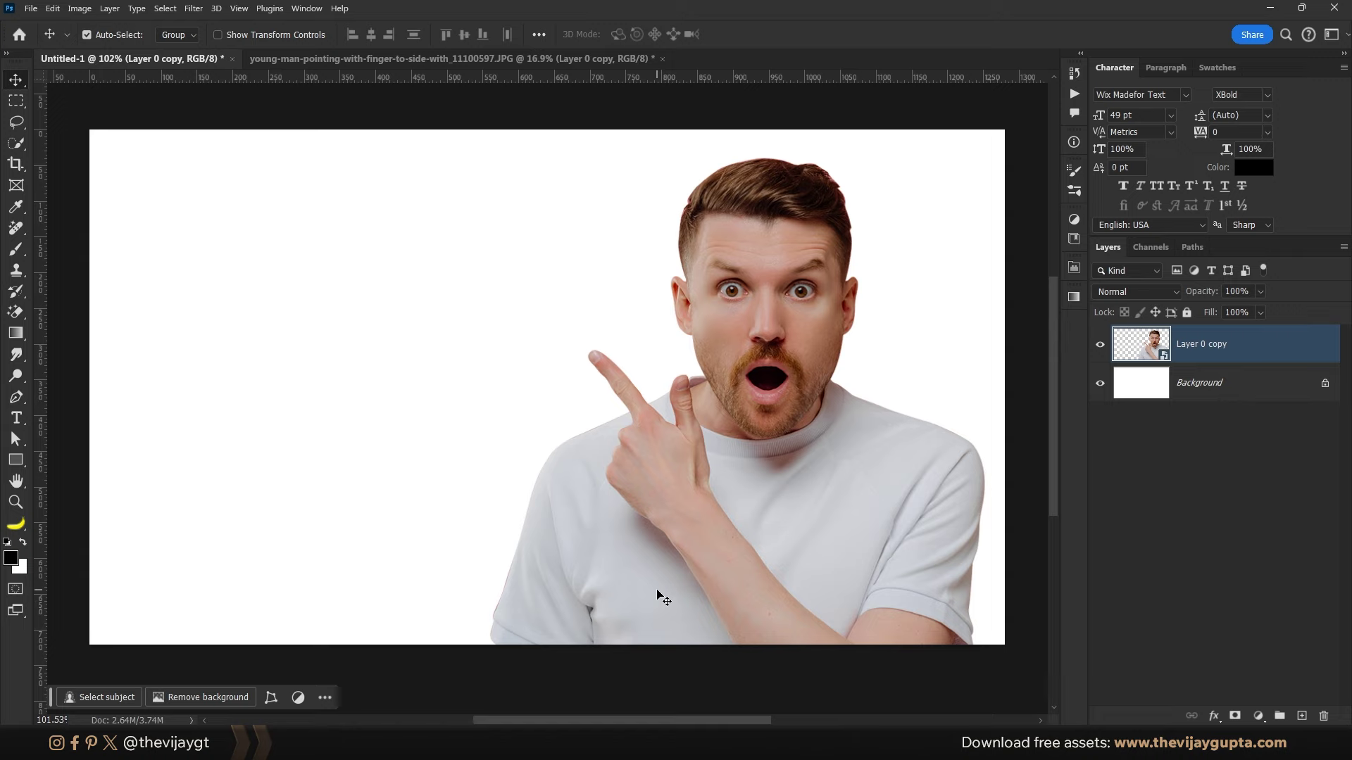
scroll(641, 560, down, 1)
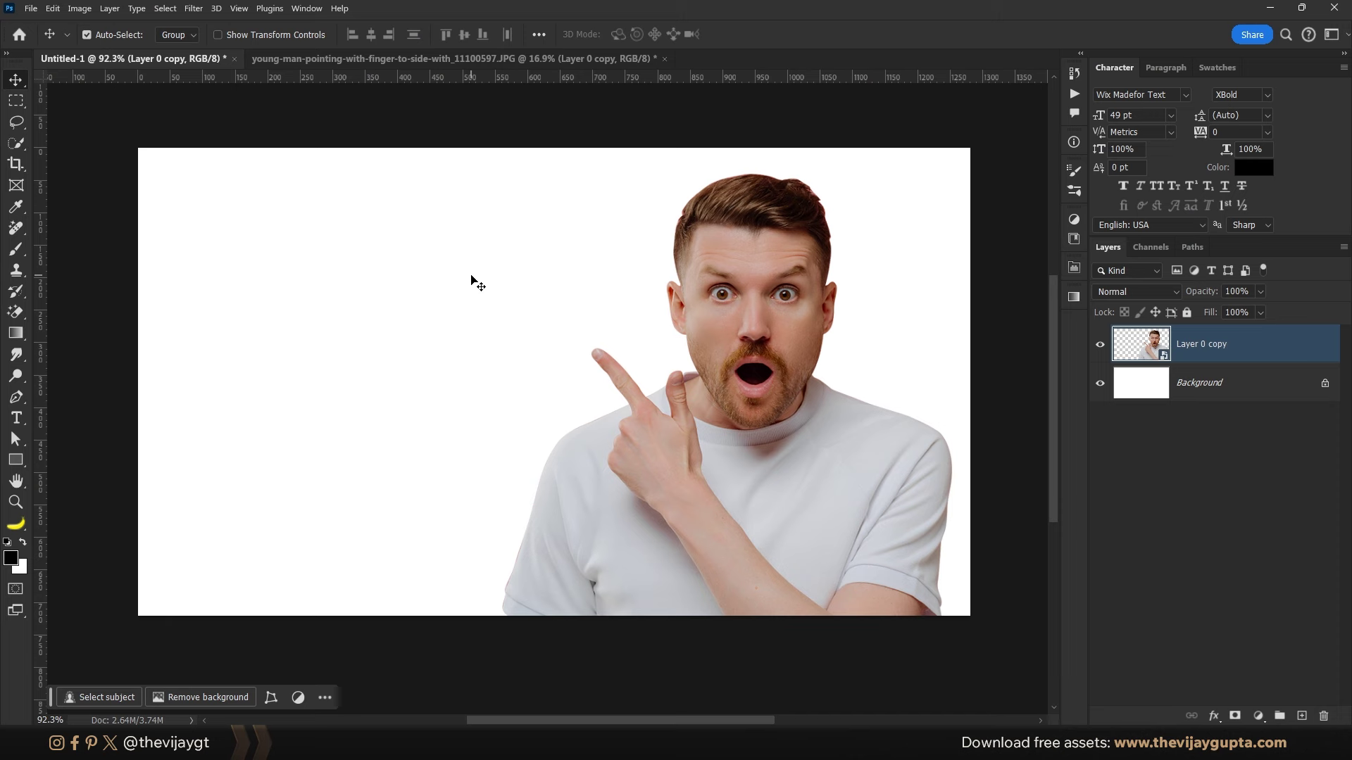
scroll(525, 345, up, 1)
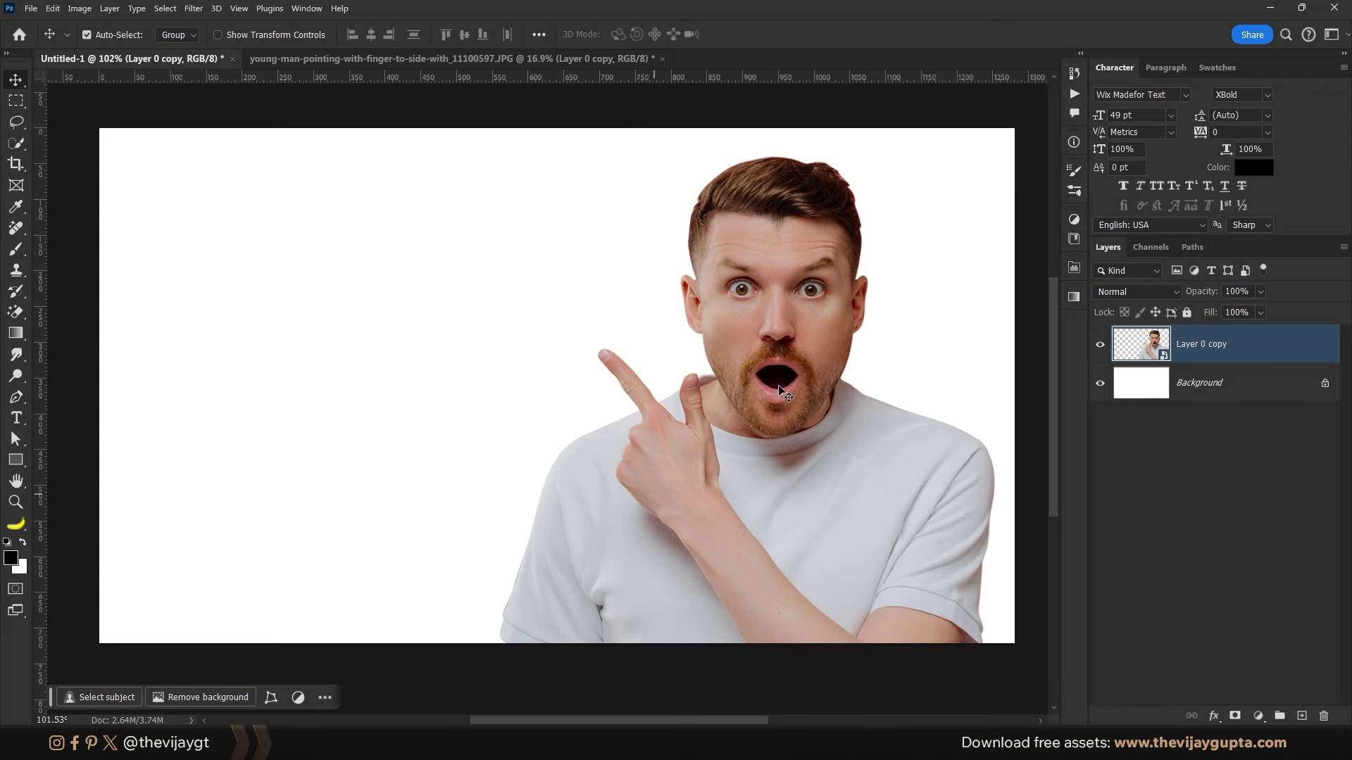
Step: Add a dark navy Solid Color fill layer above the white background
click(1249, 396)
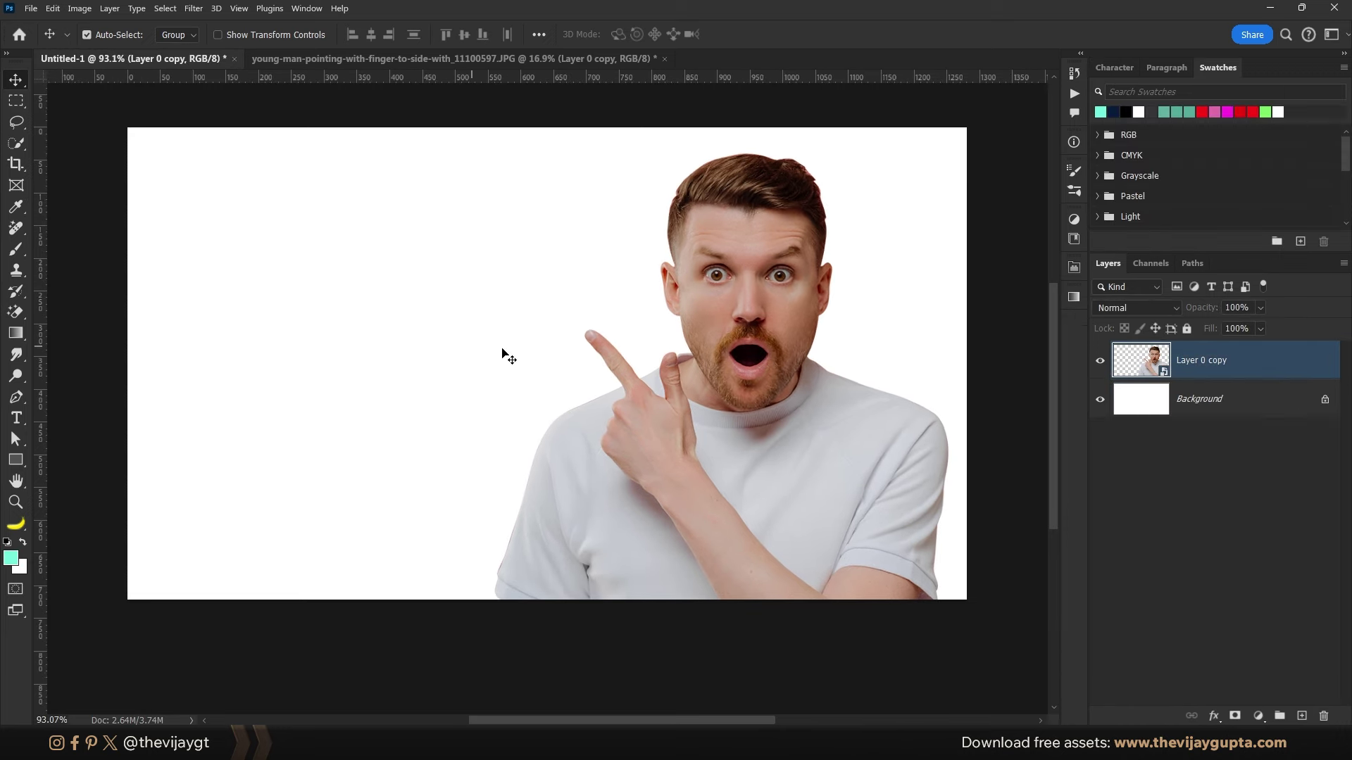
click(1222, 399)
click(1258, 716)
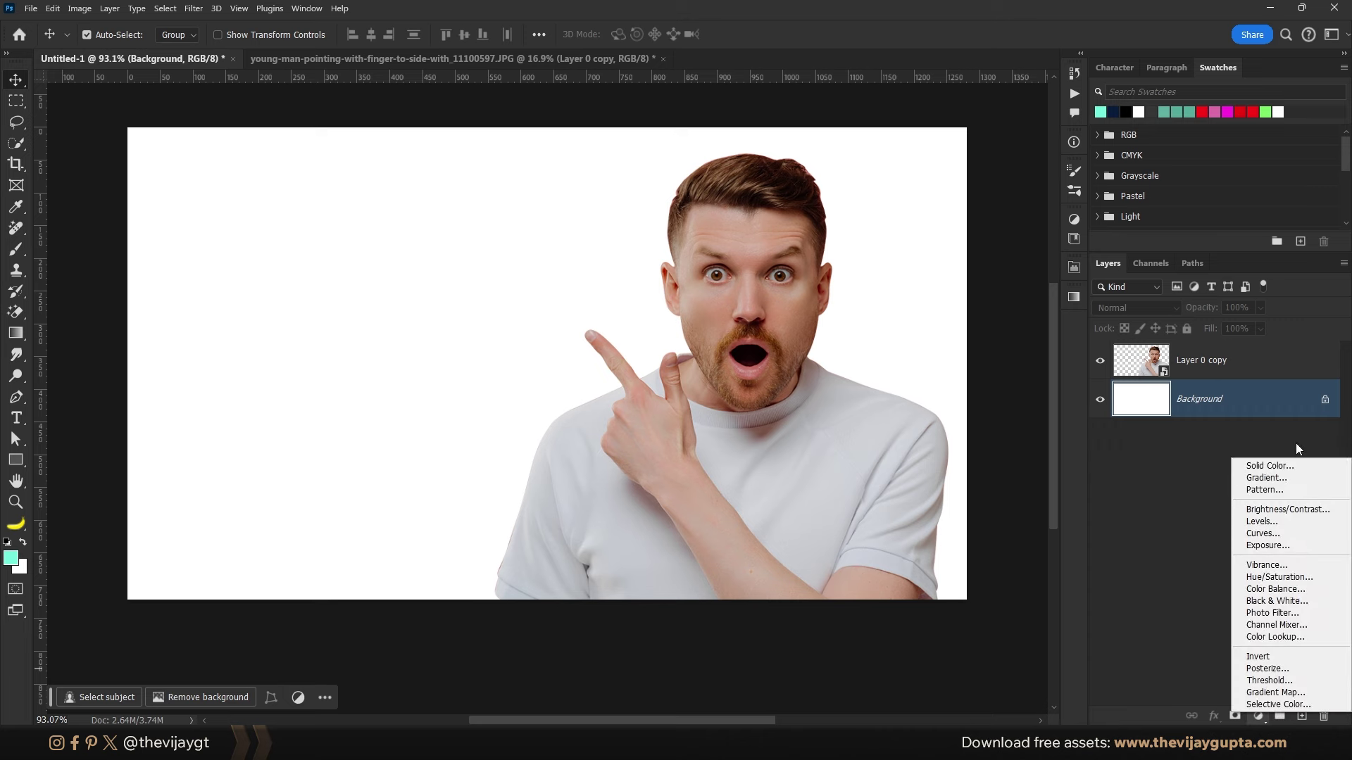
click(1300, 463)
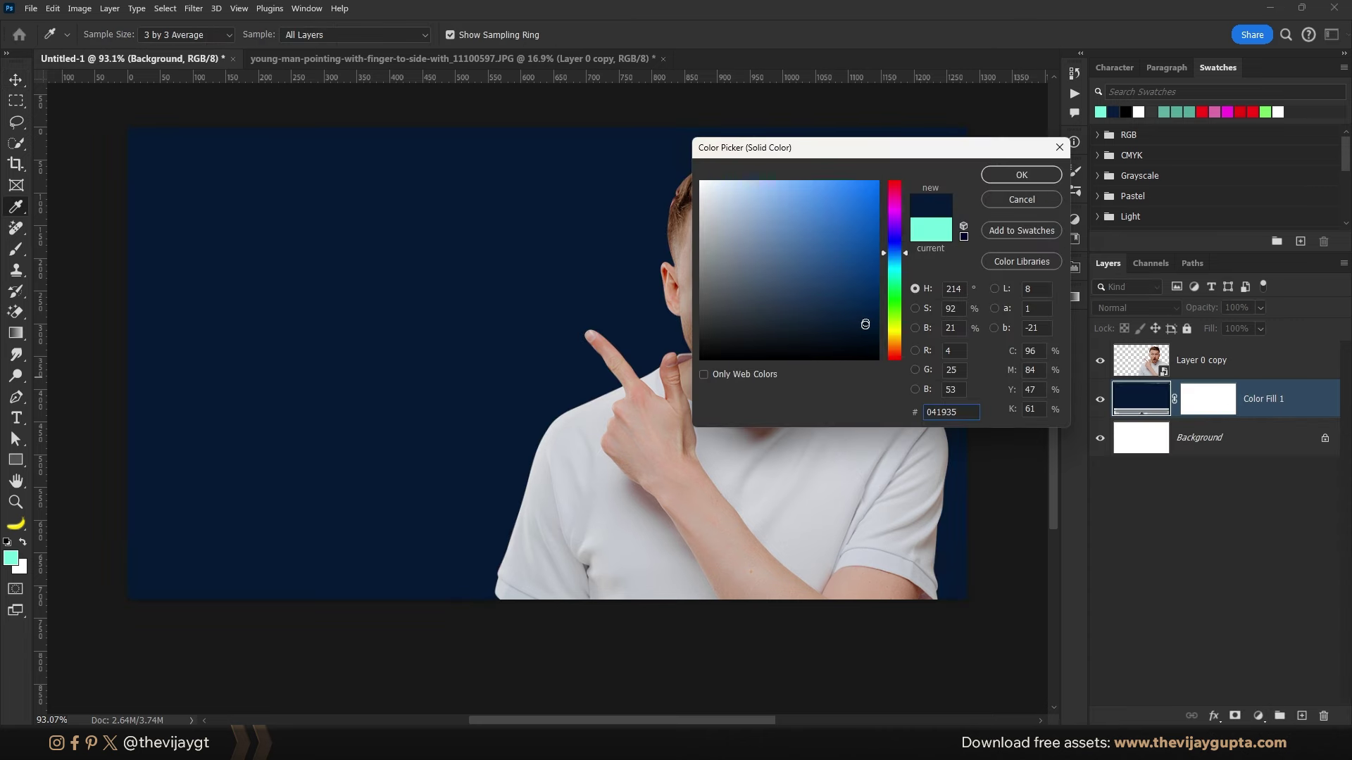
drag(865, 323, 867, 326)
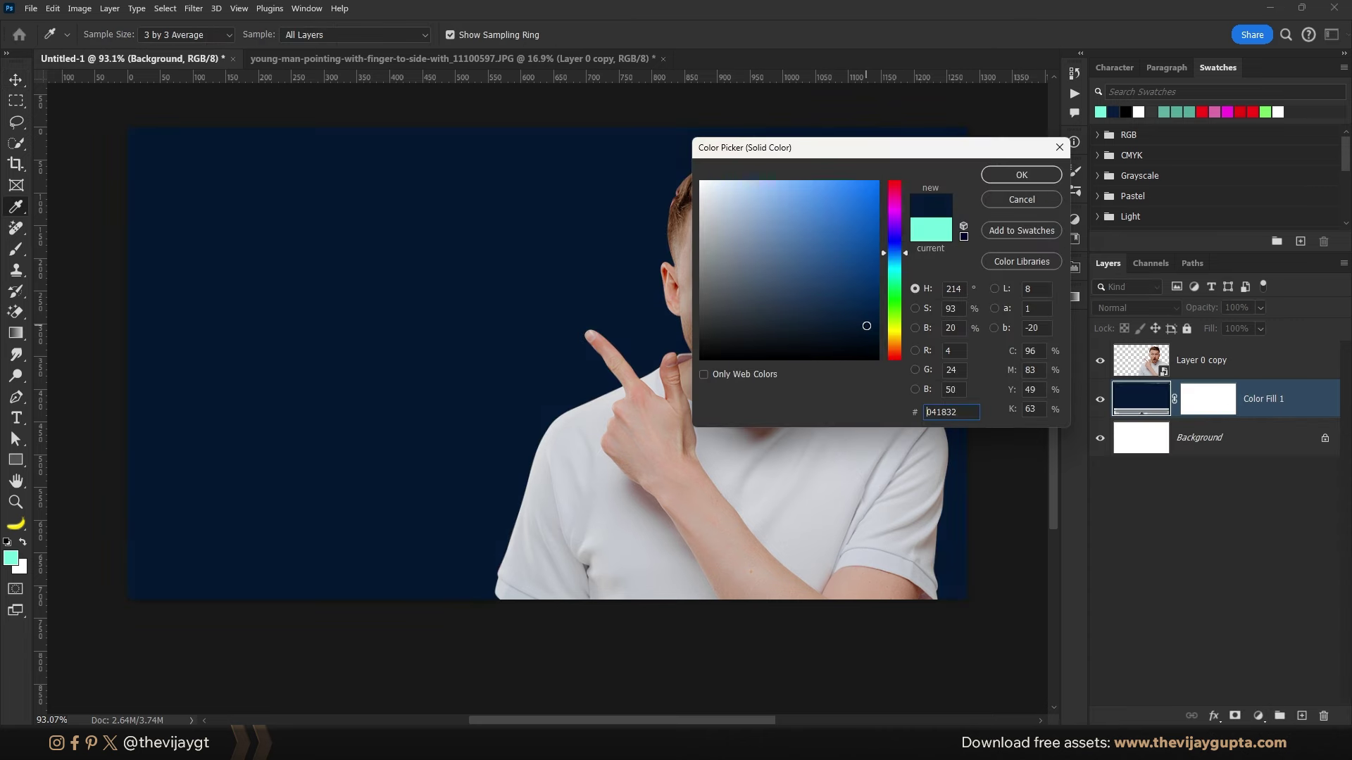
click(1018, 176)
Step: On a new layer, paint a soft lighter-blue glow behind the man
click(1301, 715)
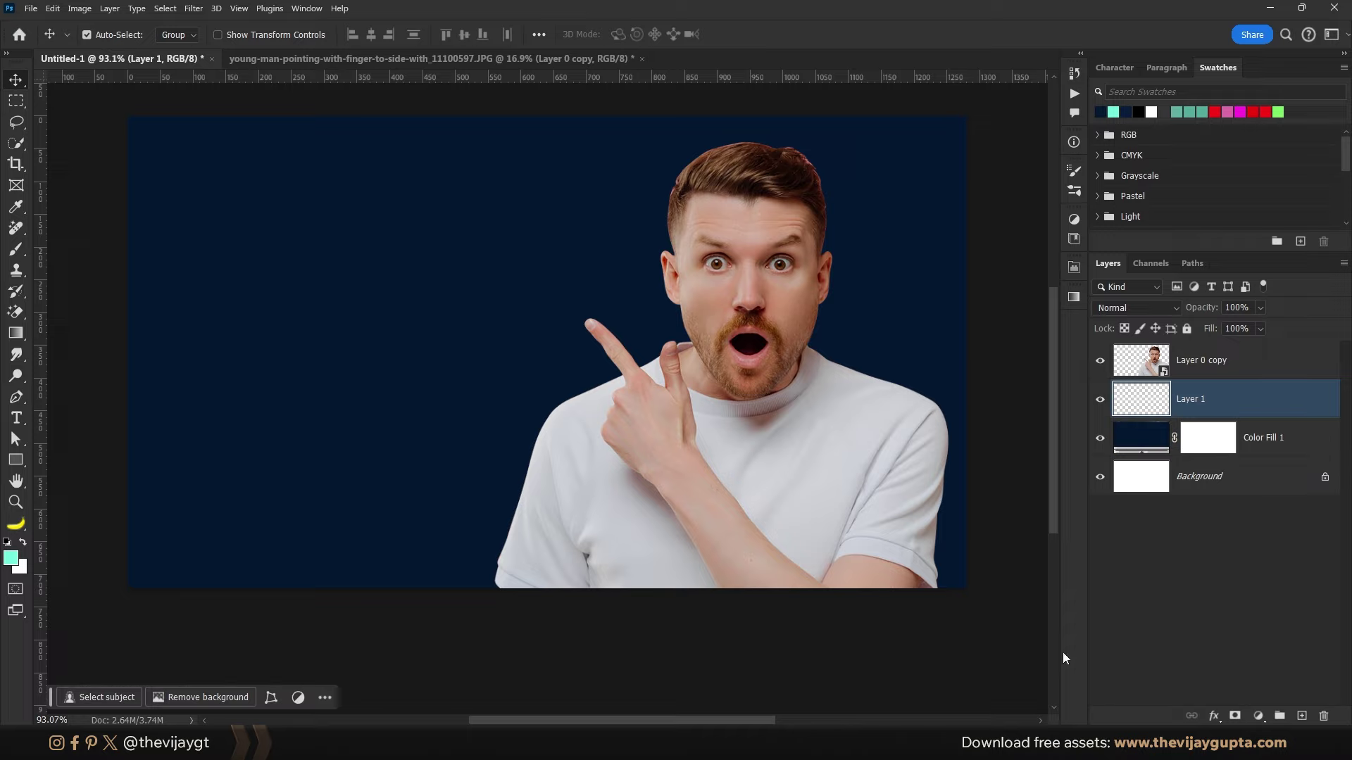
key(b)
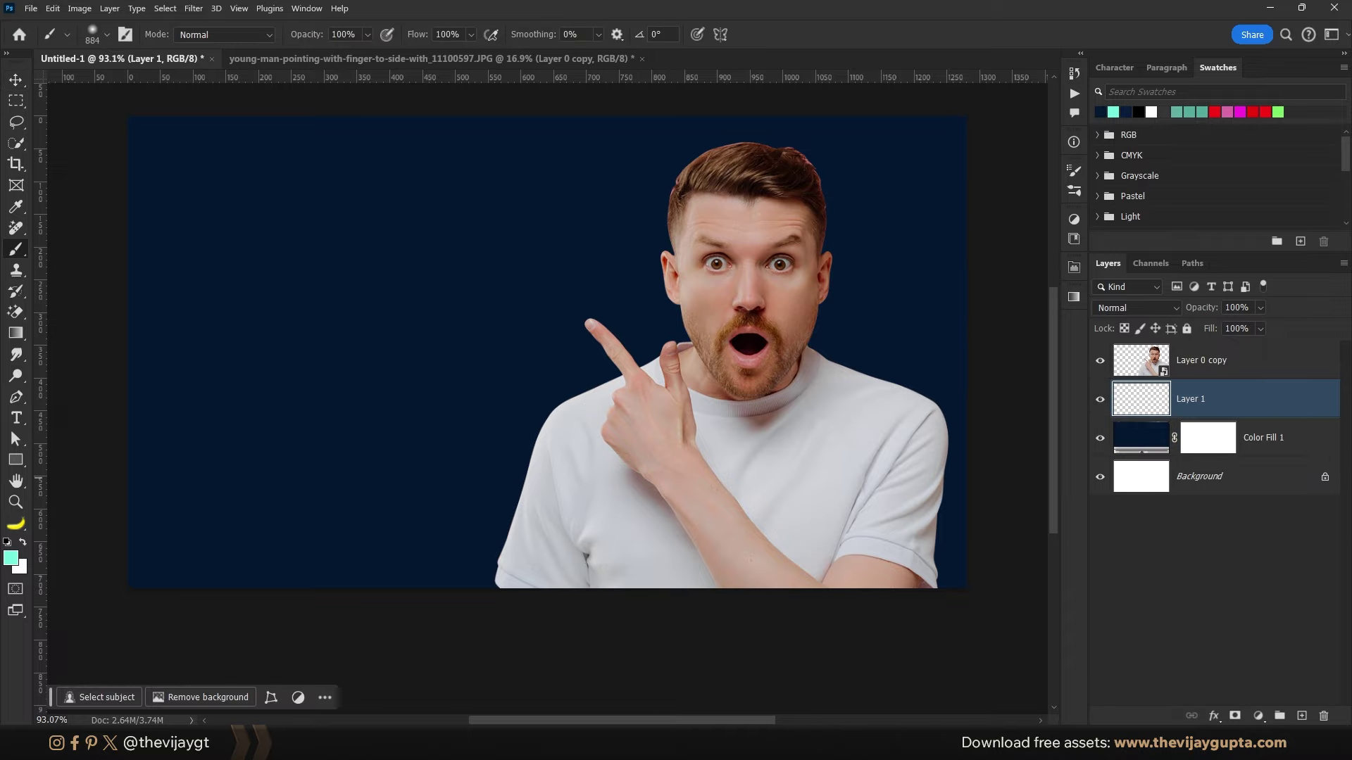
alt+click(495, 353)
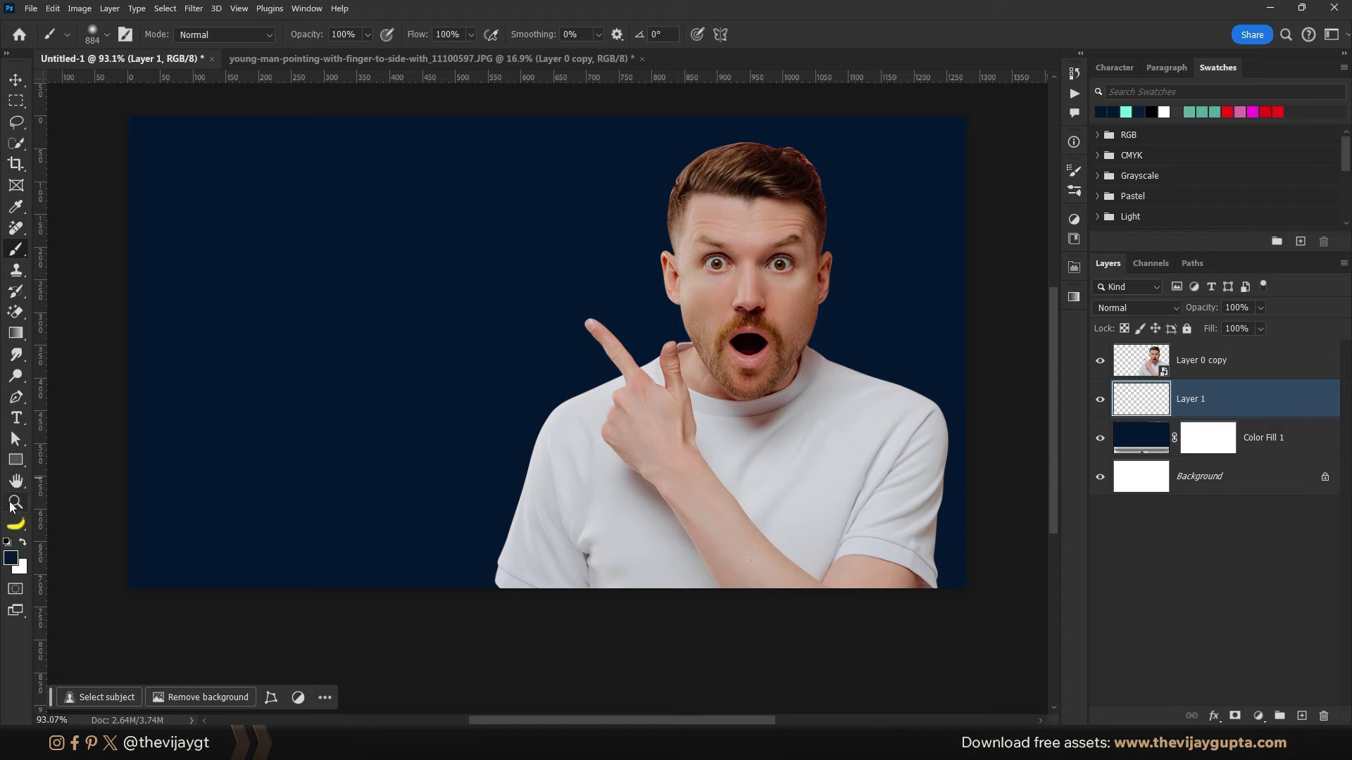
click(11, 558)
click(825, 236)
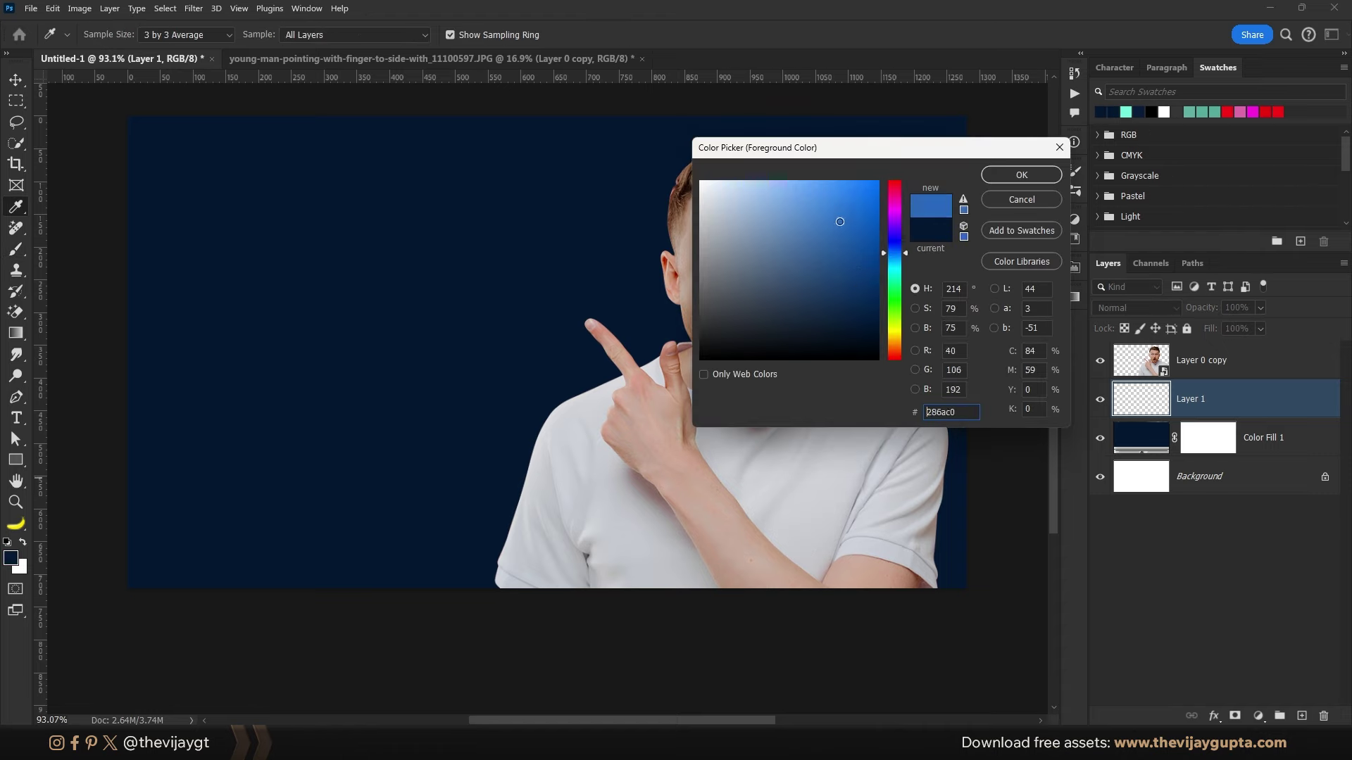
click(1021, 174)
click(726, 394)
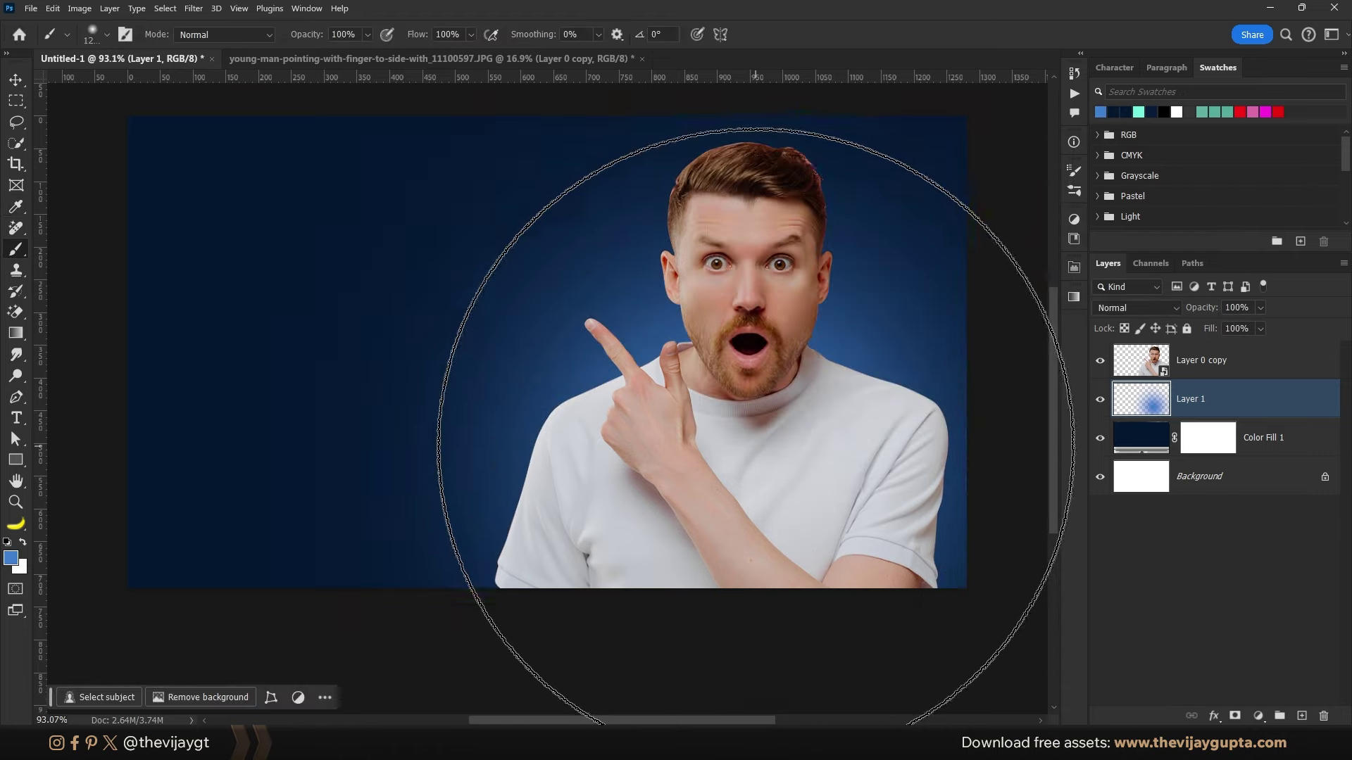
key(v)
click(981, 535)
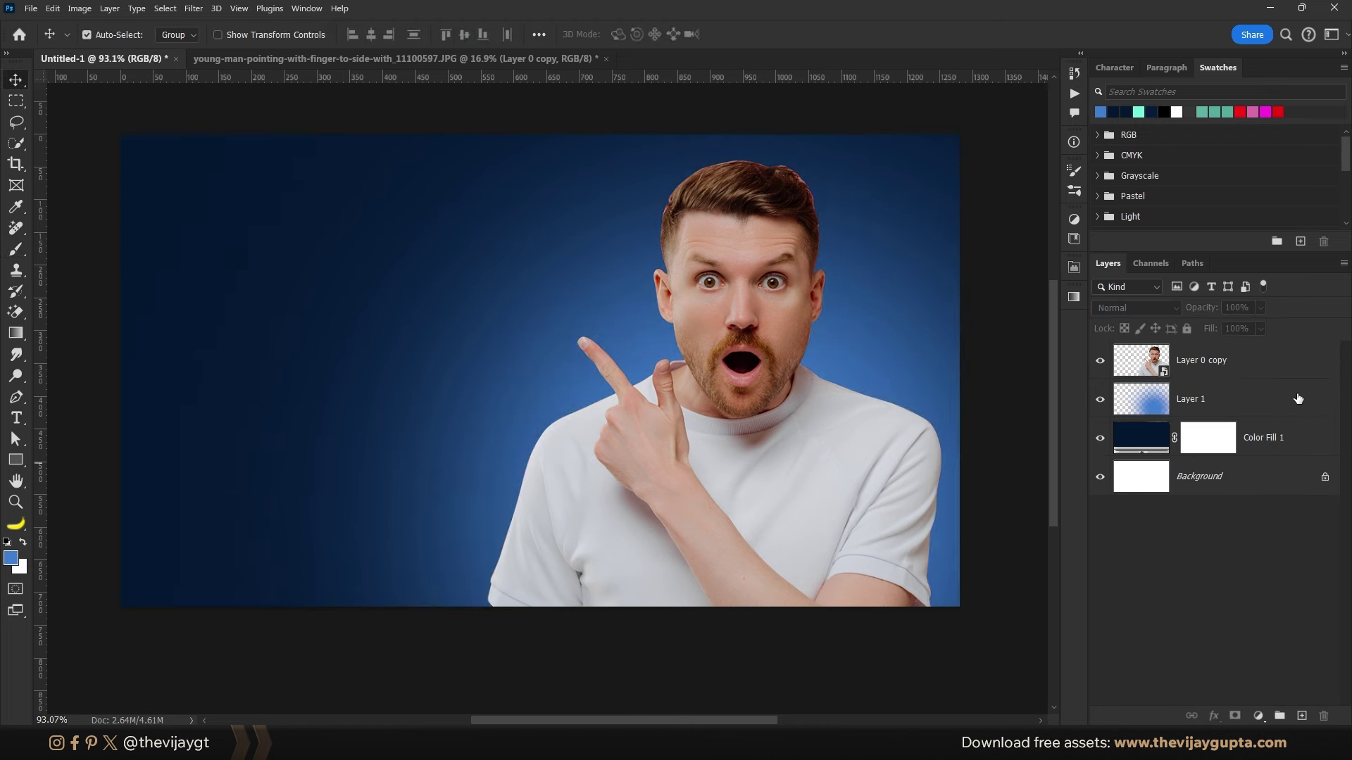
click(1298, 400)
click(1258, 716)
Step: Add a brightening Exposure adjustment with an inverted mask, painted white behind the man
click(1268, 547)
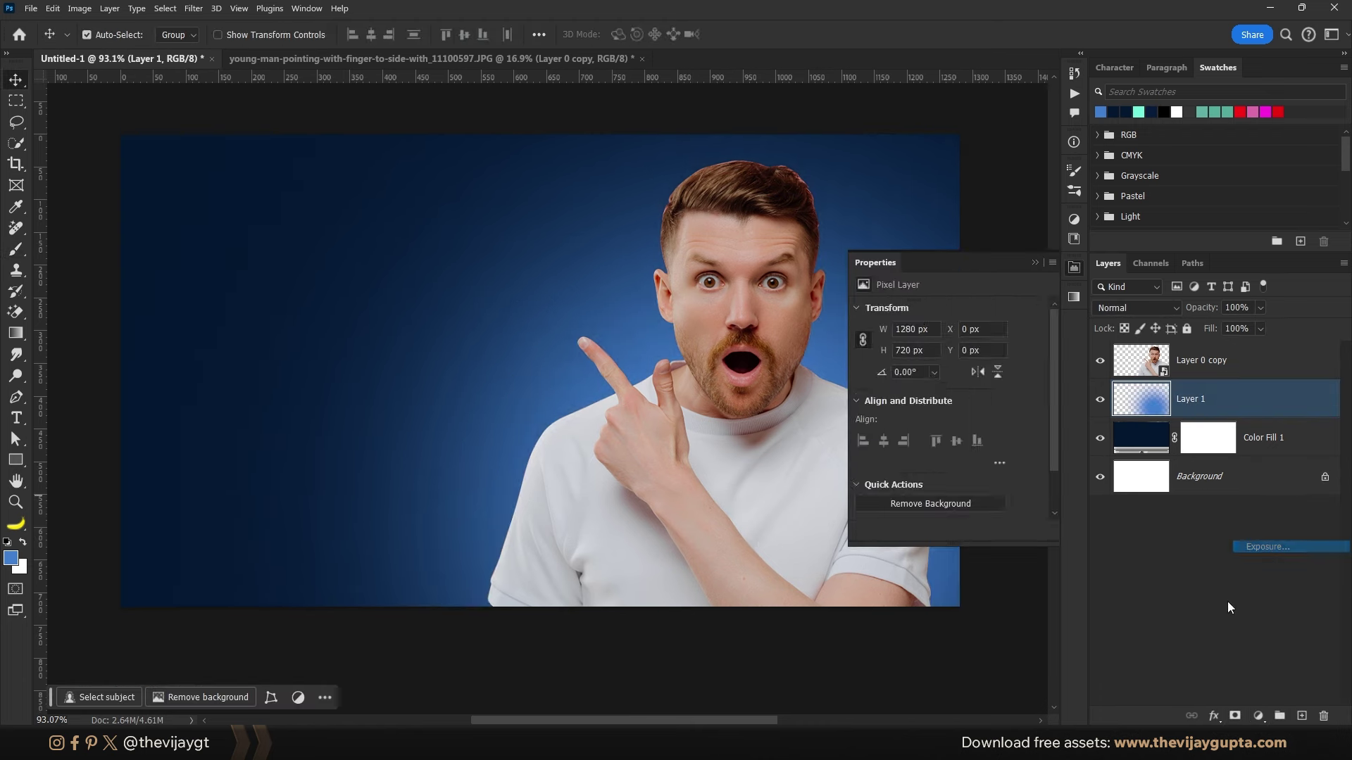
drag(949, 350, 979, 350)
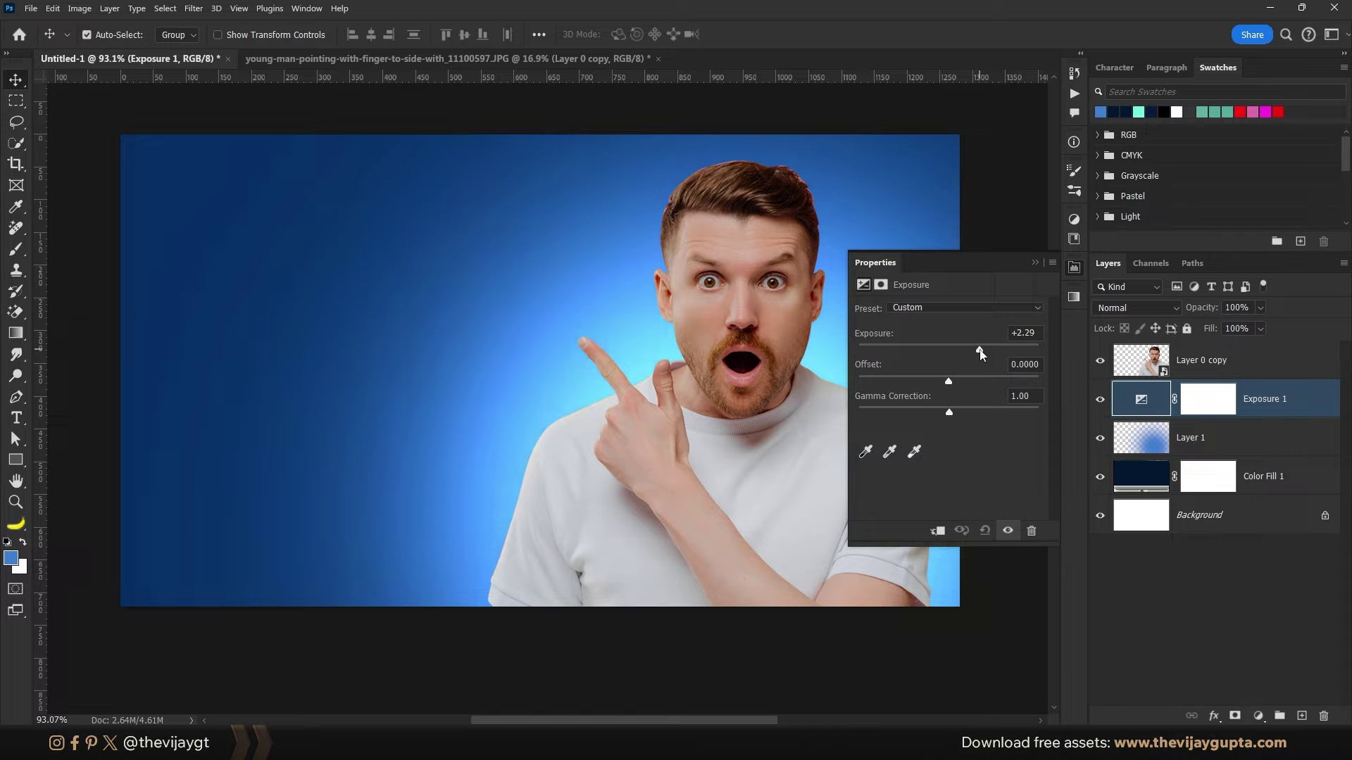
key(ctrl+i)
click(1034, 262)
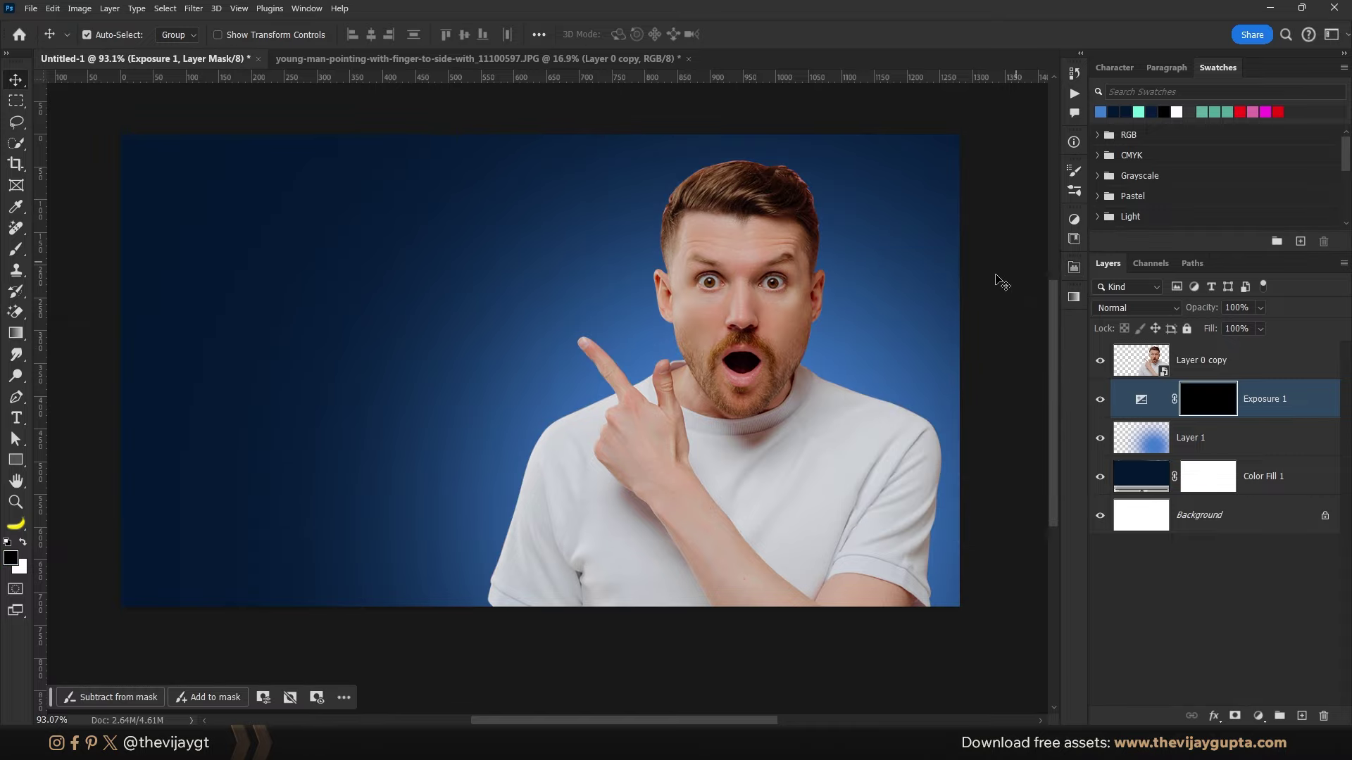
key(b)
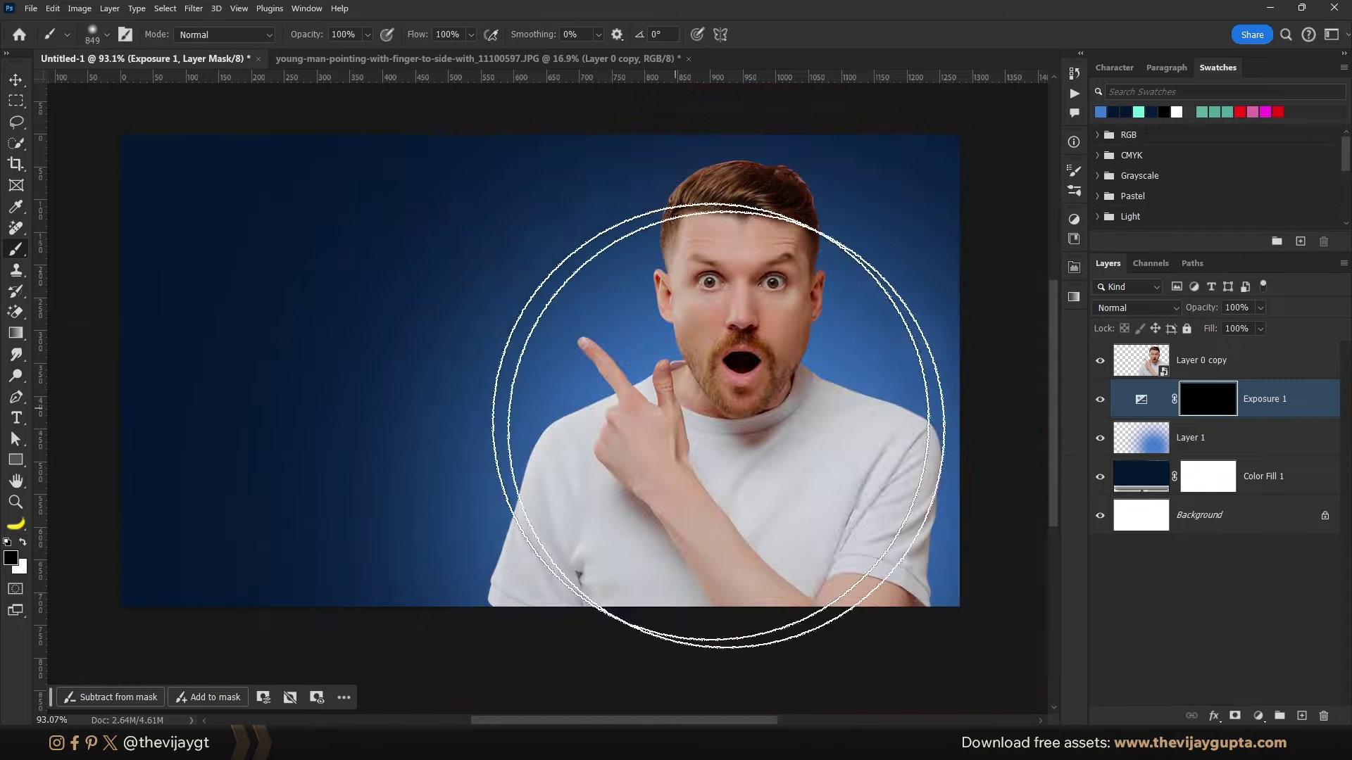
key(x)
click(719, 426)
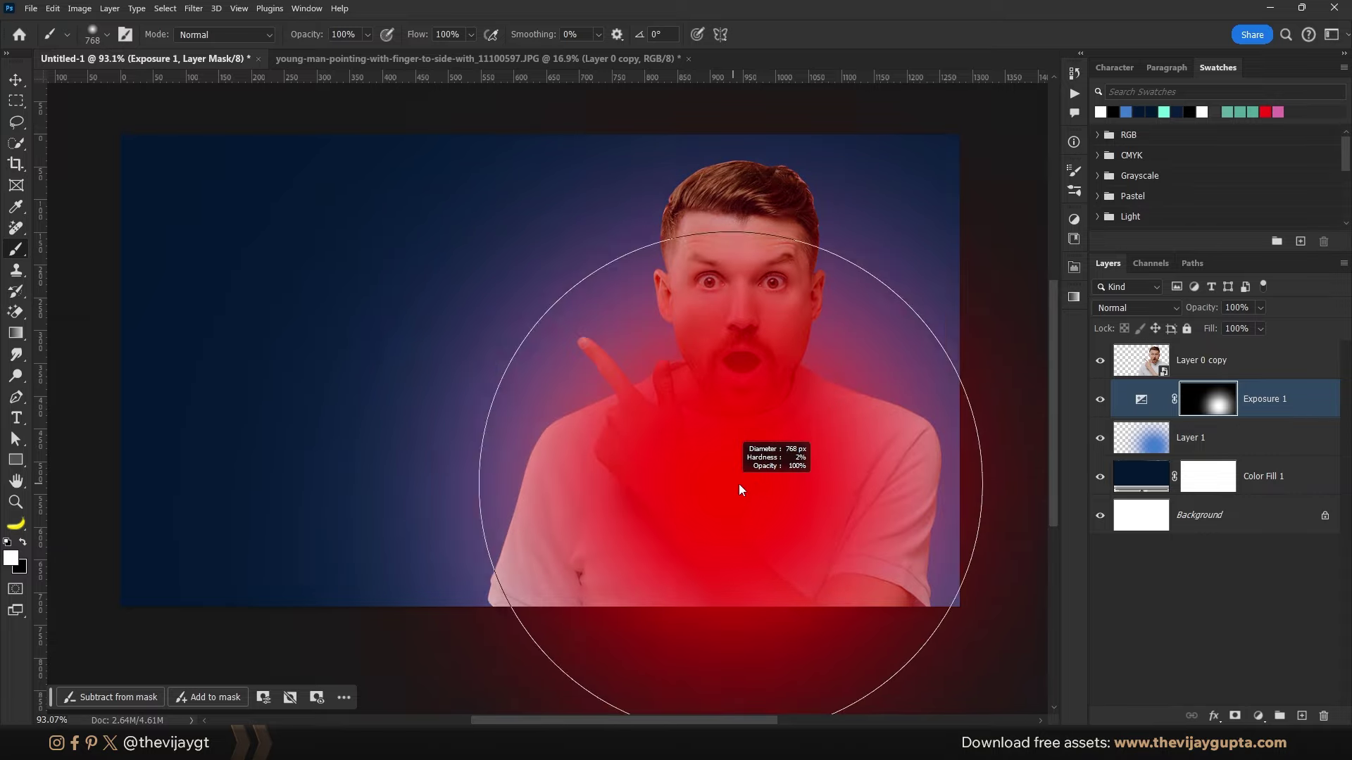
click(732, 469)
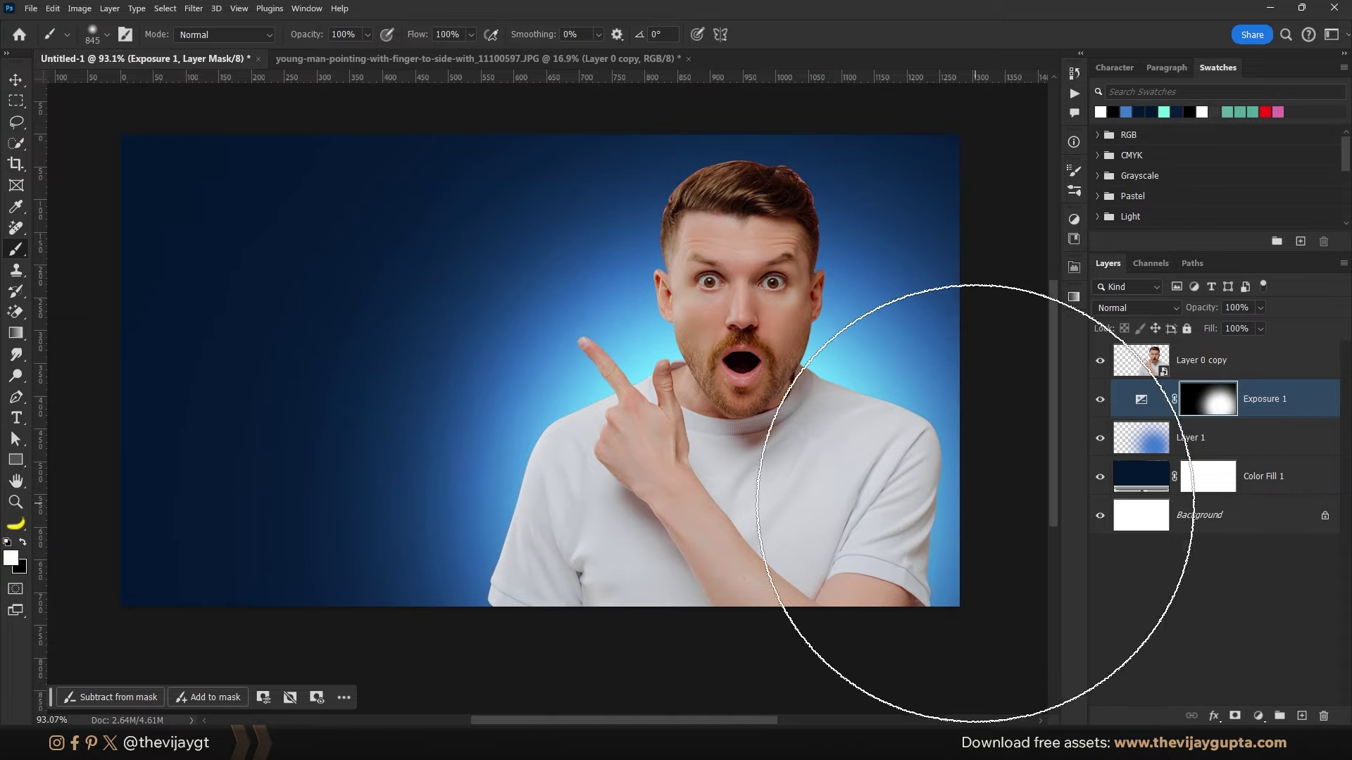
Step: Scale up the man's photo so it extends past the canvas bottom
key(v)
click(741, 435)
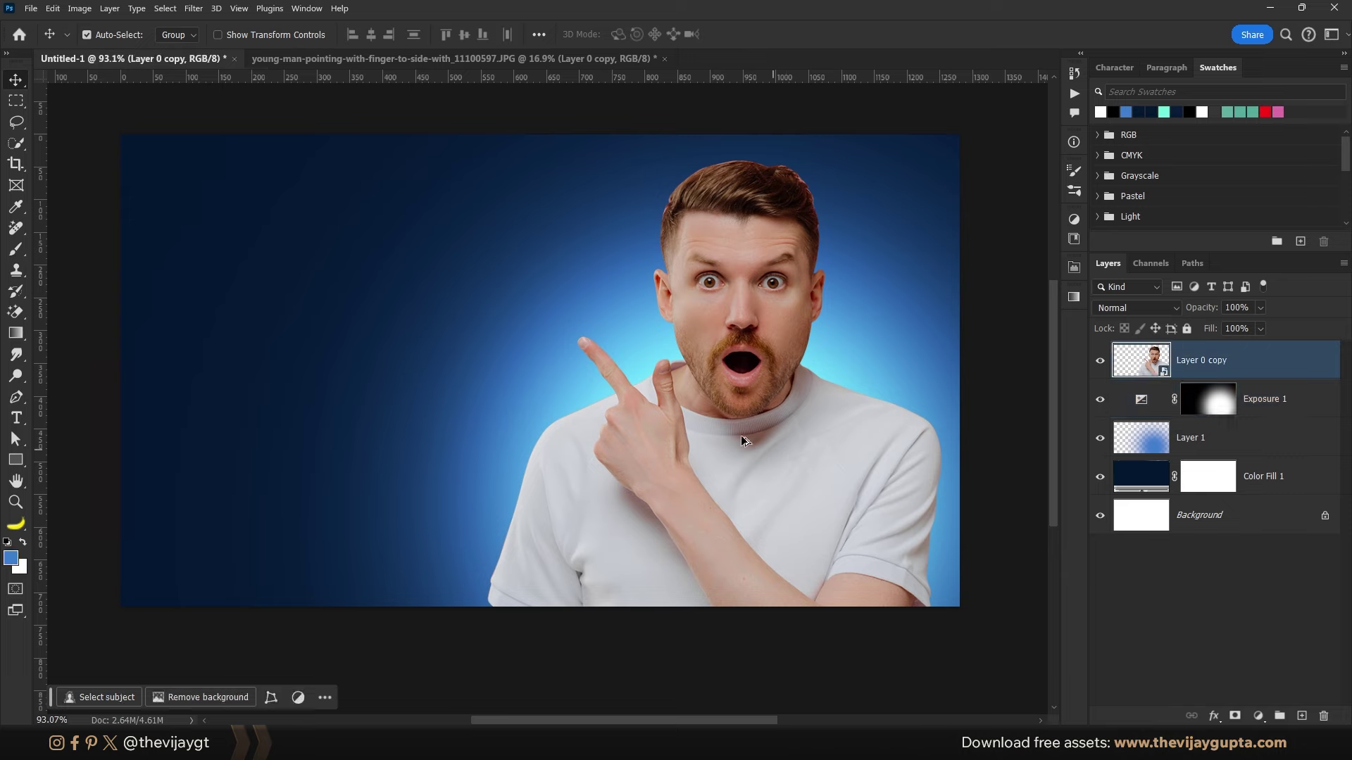
scroll(740, 435, down, 2)
scroll(746, 426, down, 1)
key(ctrl+t)
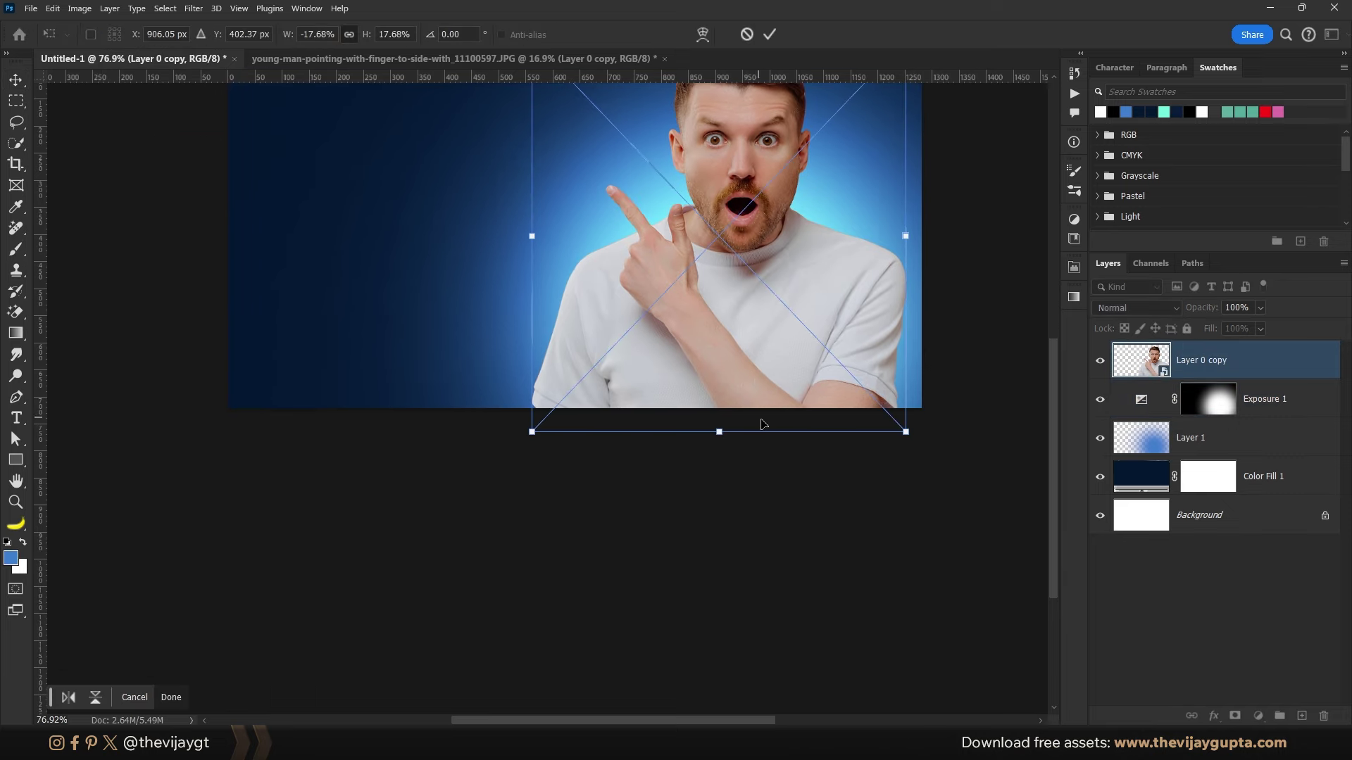
scroll(747, 430, down, 2)
mouse_move(675, 428)
mouse_down()
mouse_move(689, 589)
mouse_move(688, 558)
mouse_up()
key(Return)
scroll(558, 369, up, 3)
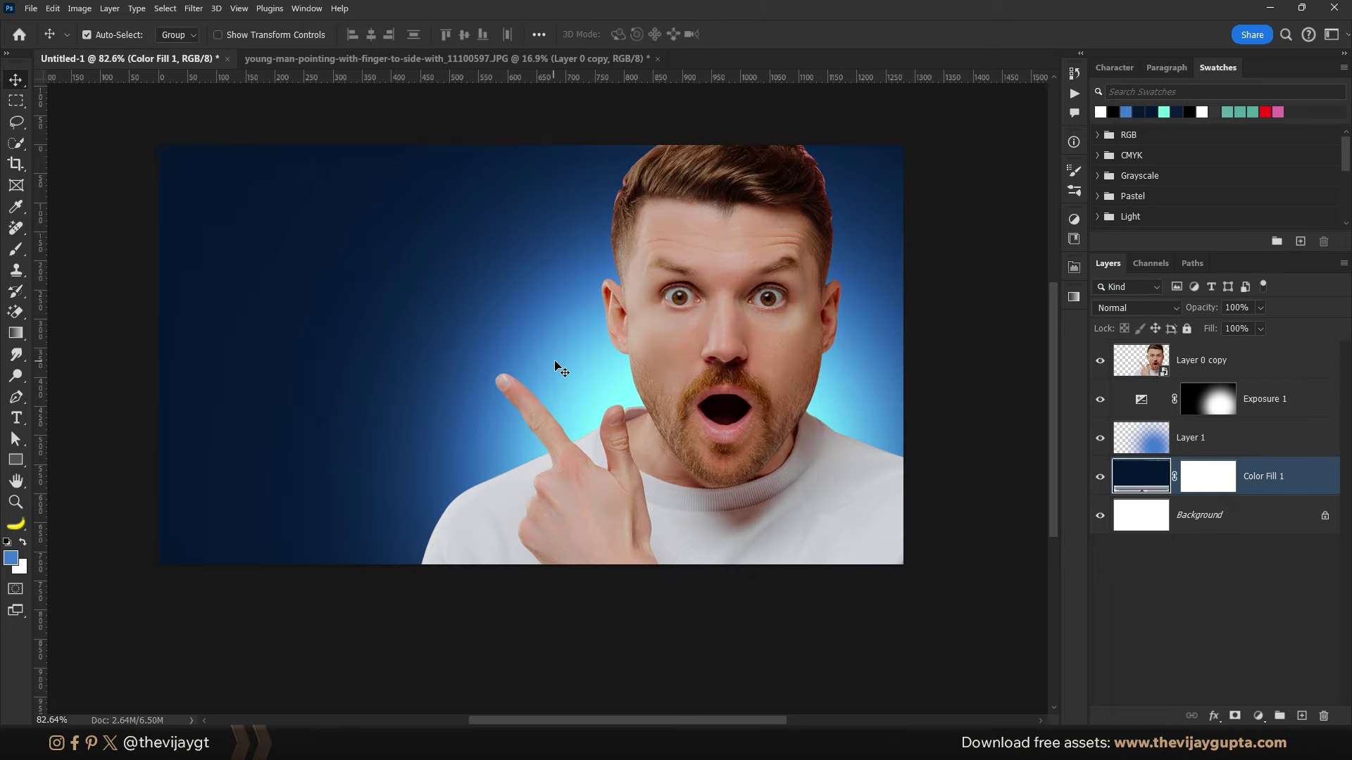
click(1208, 398)
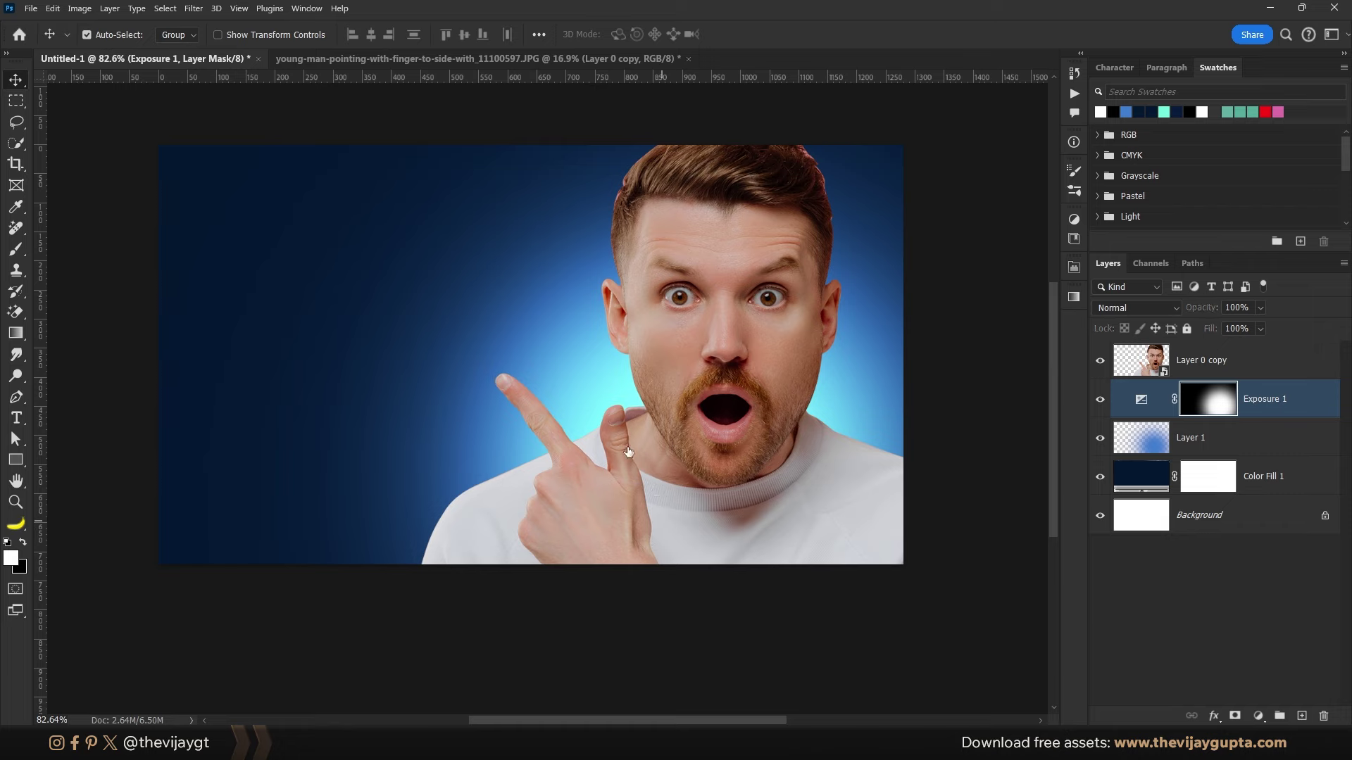
Step: Place the Cash BG money image below Exposure 1 in Soft Light blend mode
mouse_move(501, 350)
mouse_down()
mouse_move(444, 350)
mouse_move(475, 349)
mouse_up()
key(Return)
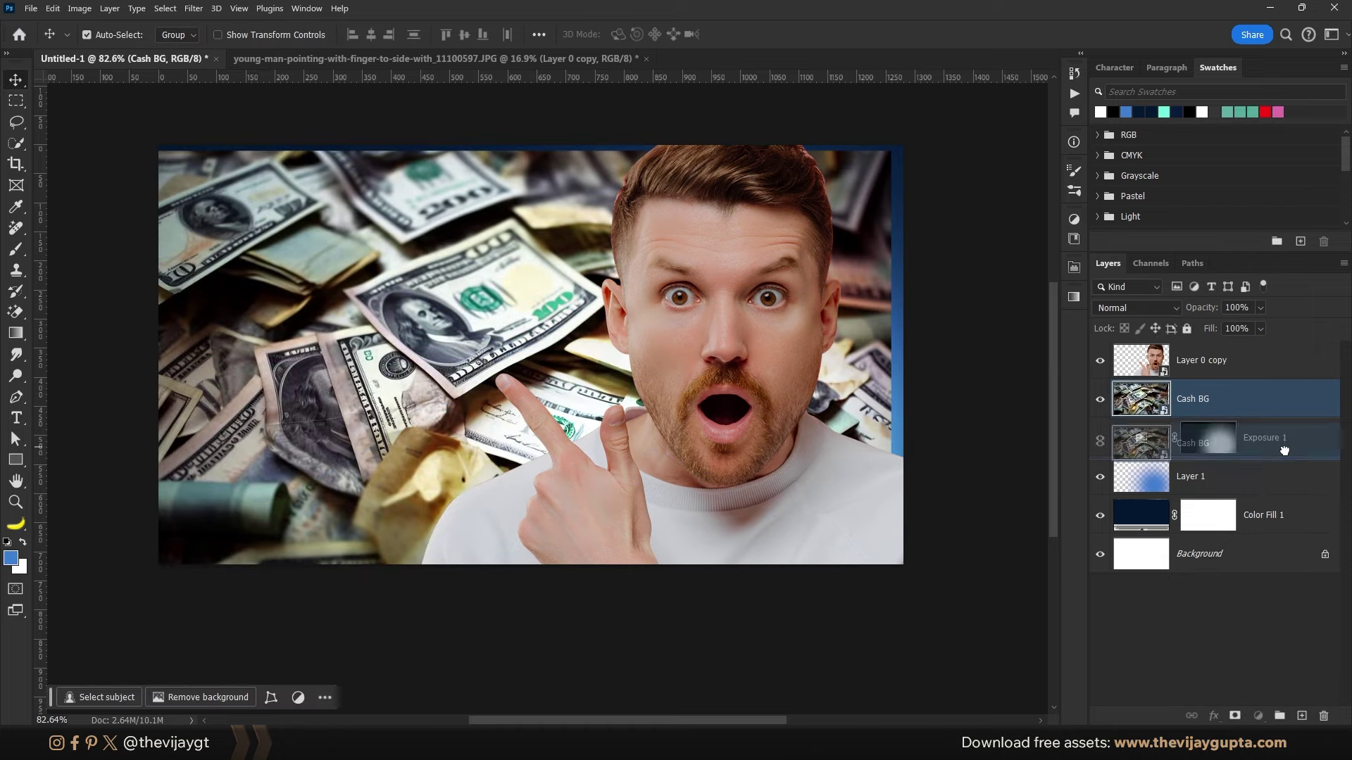
key(ctrl+bracketleft)
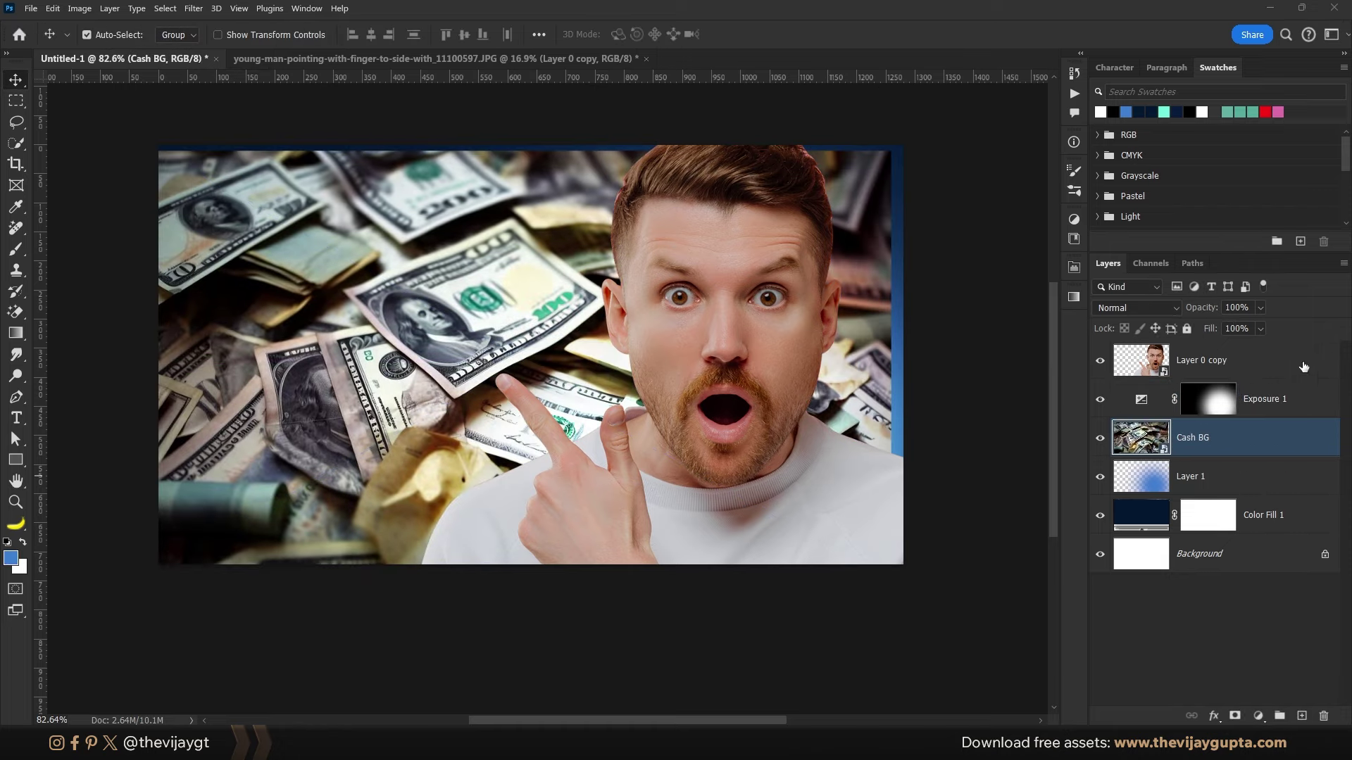
click(1136, 308)
click(1127, 515)
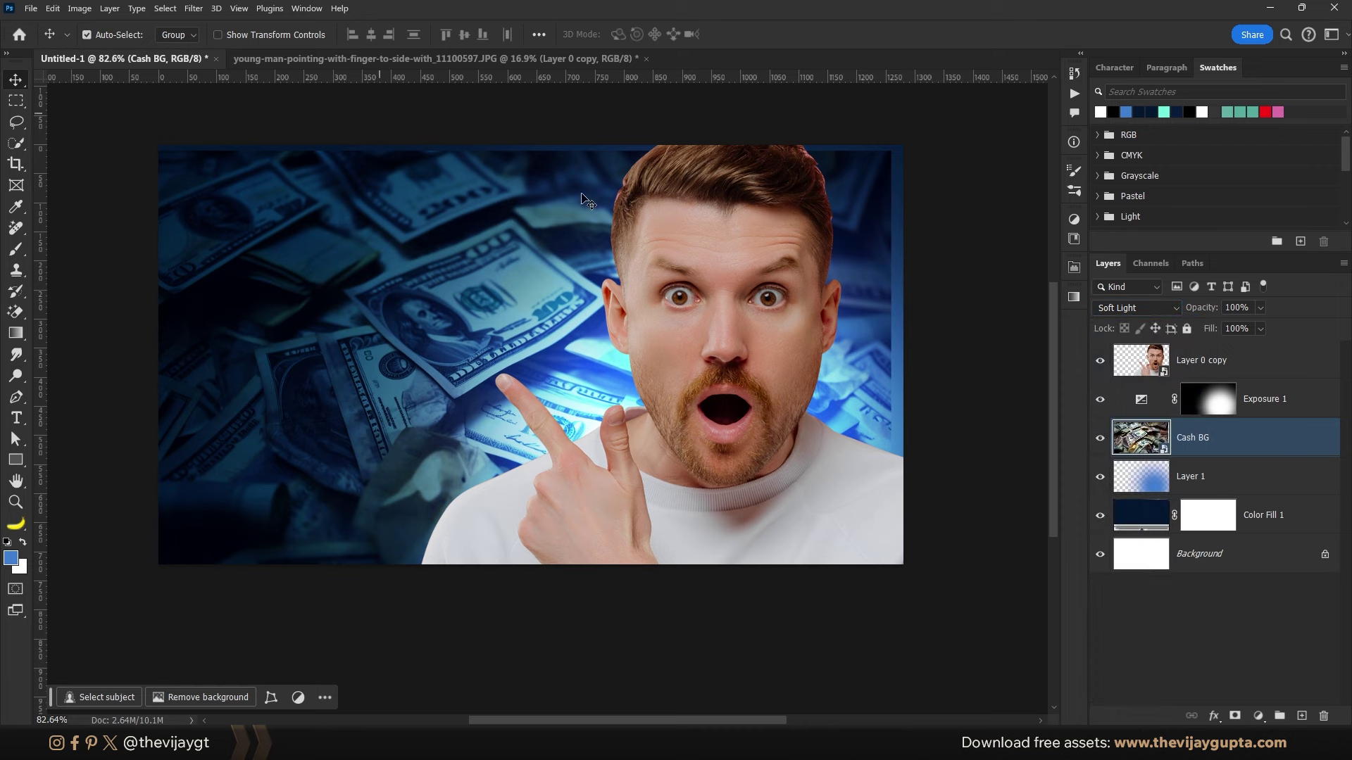
drag(588, 202, 584, 204)
Step: Enlarge the money image to cover the canvas and apply a Gaussian Blur
key(ctrl+t)
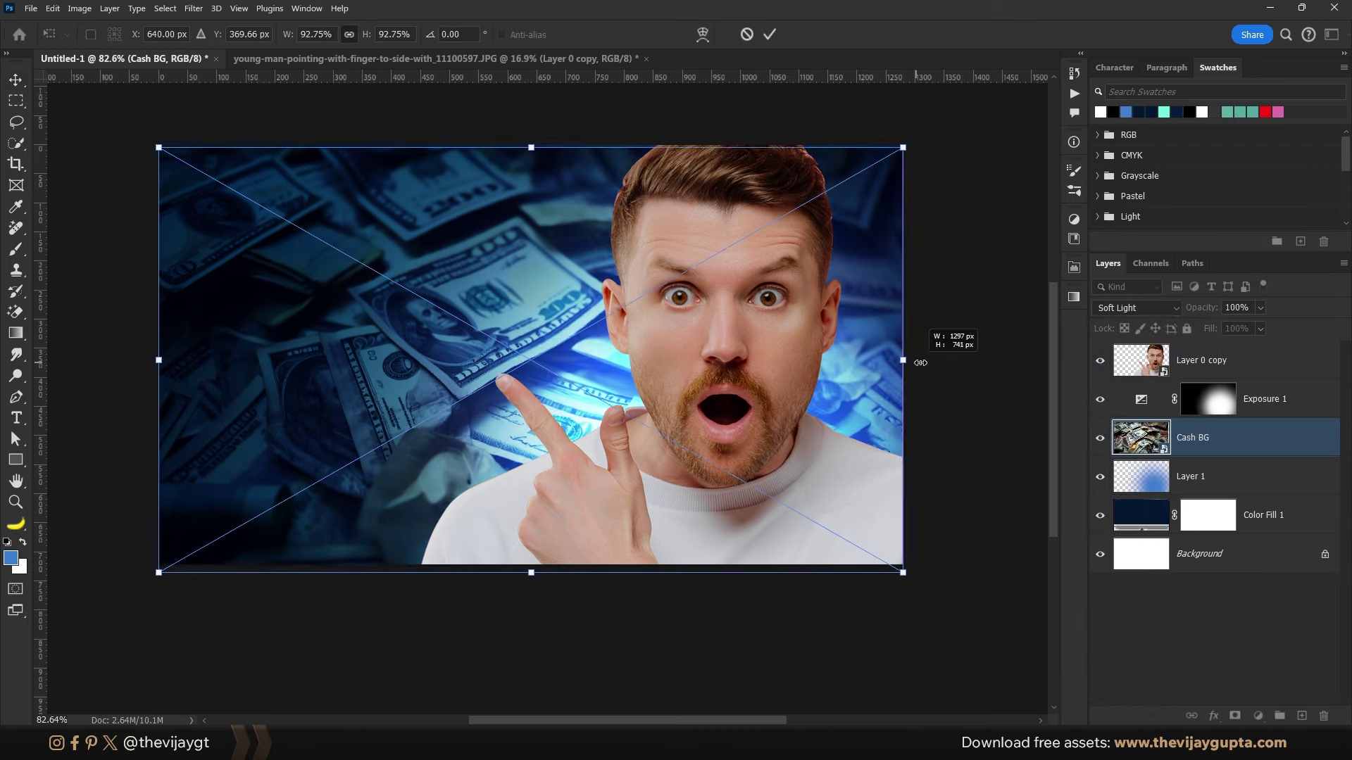
drag(921, 363, 870, 357)
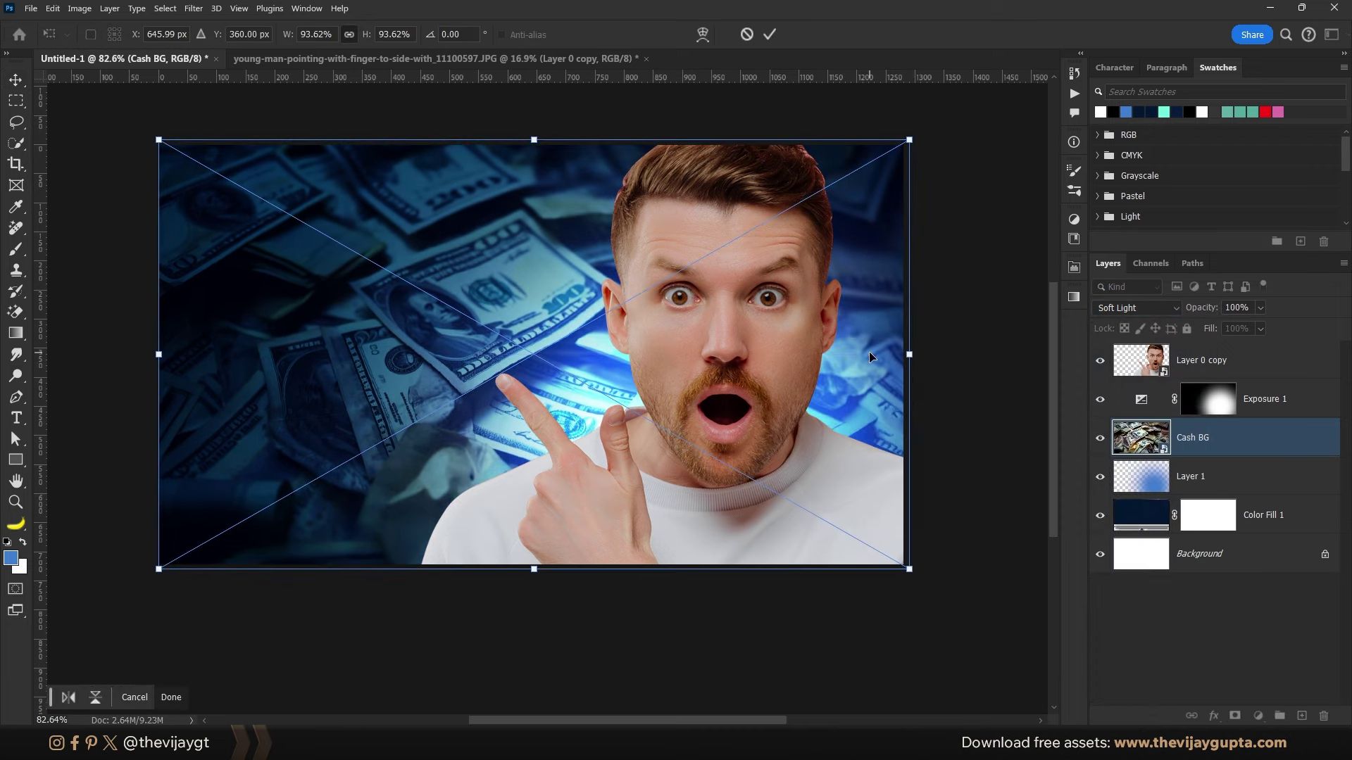
key(Return)
click(194, 8)
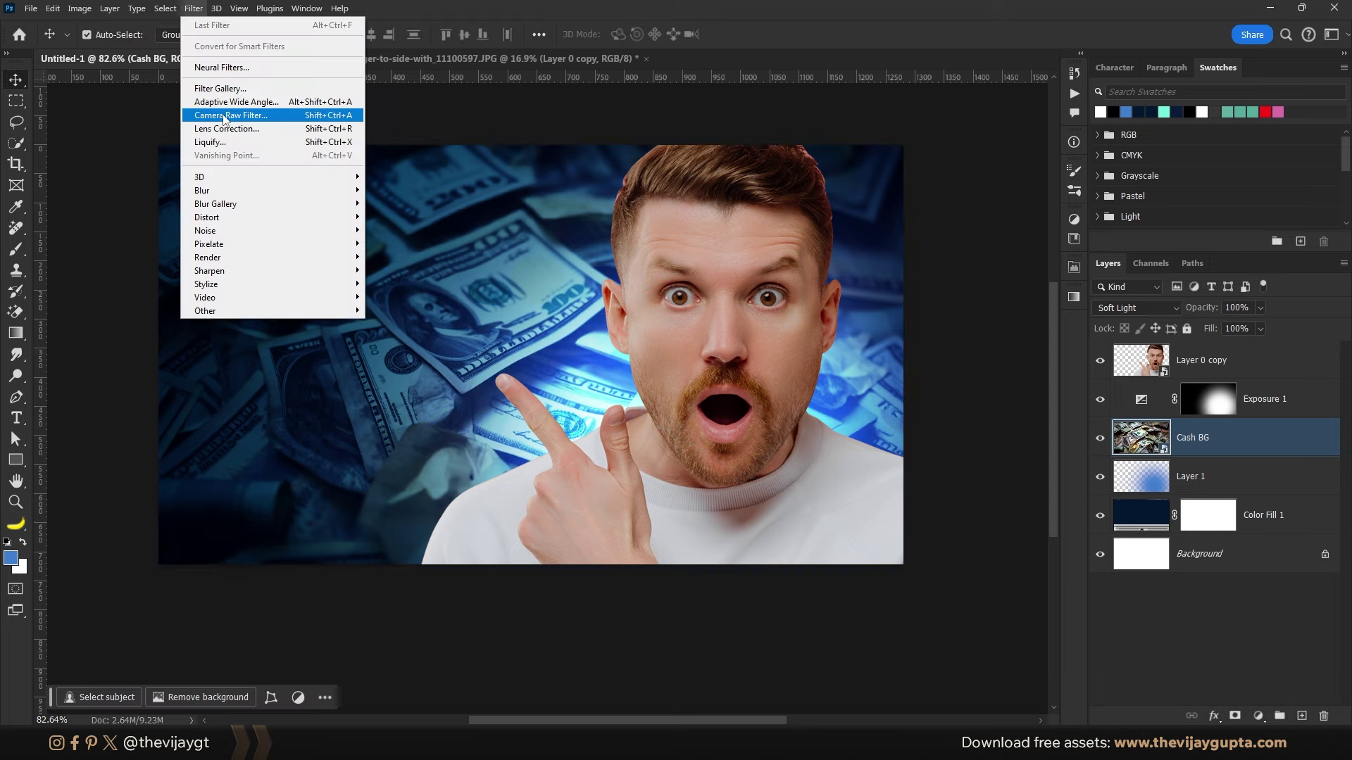
mouse_move(201, 190)
click(400, 245)
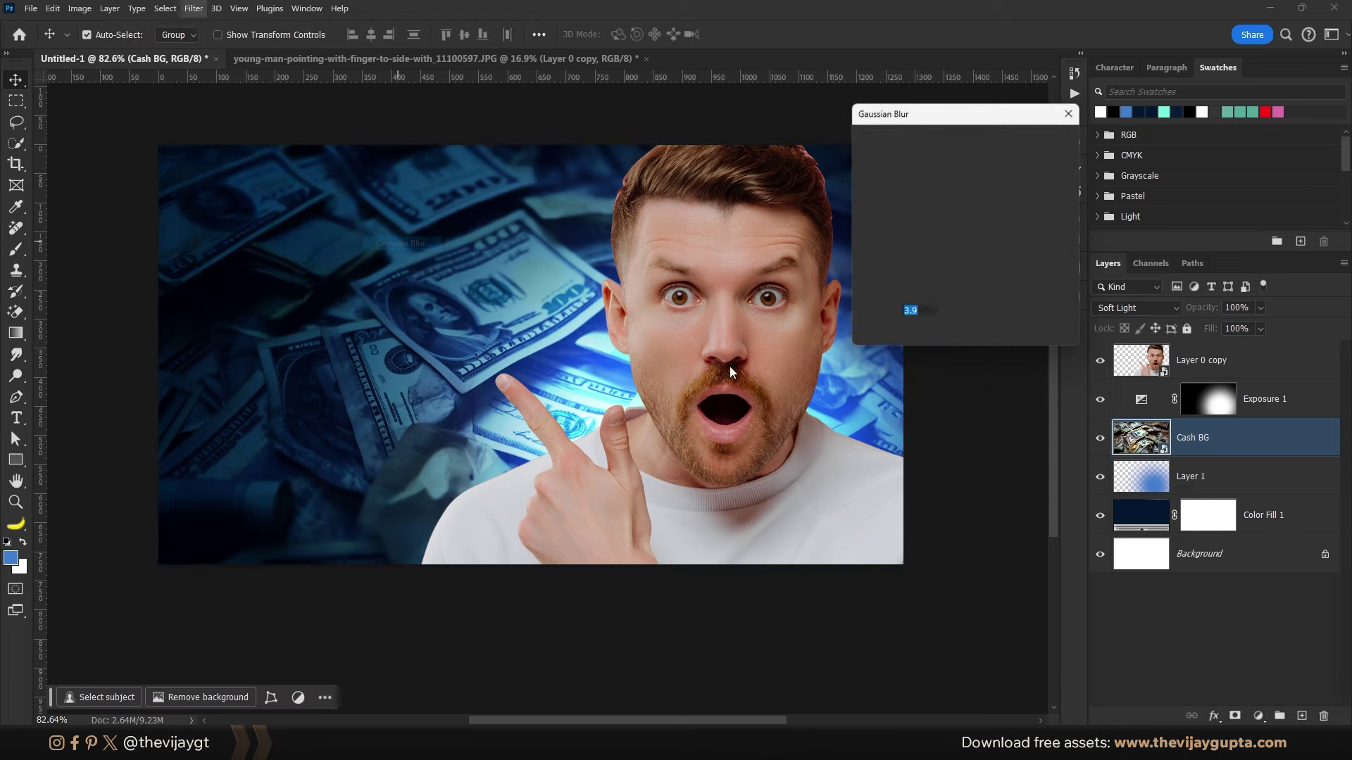
key(Return)
Step: Give Cash BG a black mask and paint white to reveal the blurred money
alt+click(1237, 715)
key(d)
key(b)
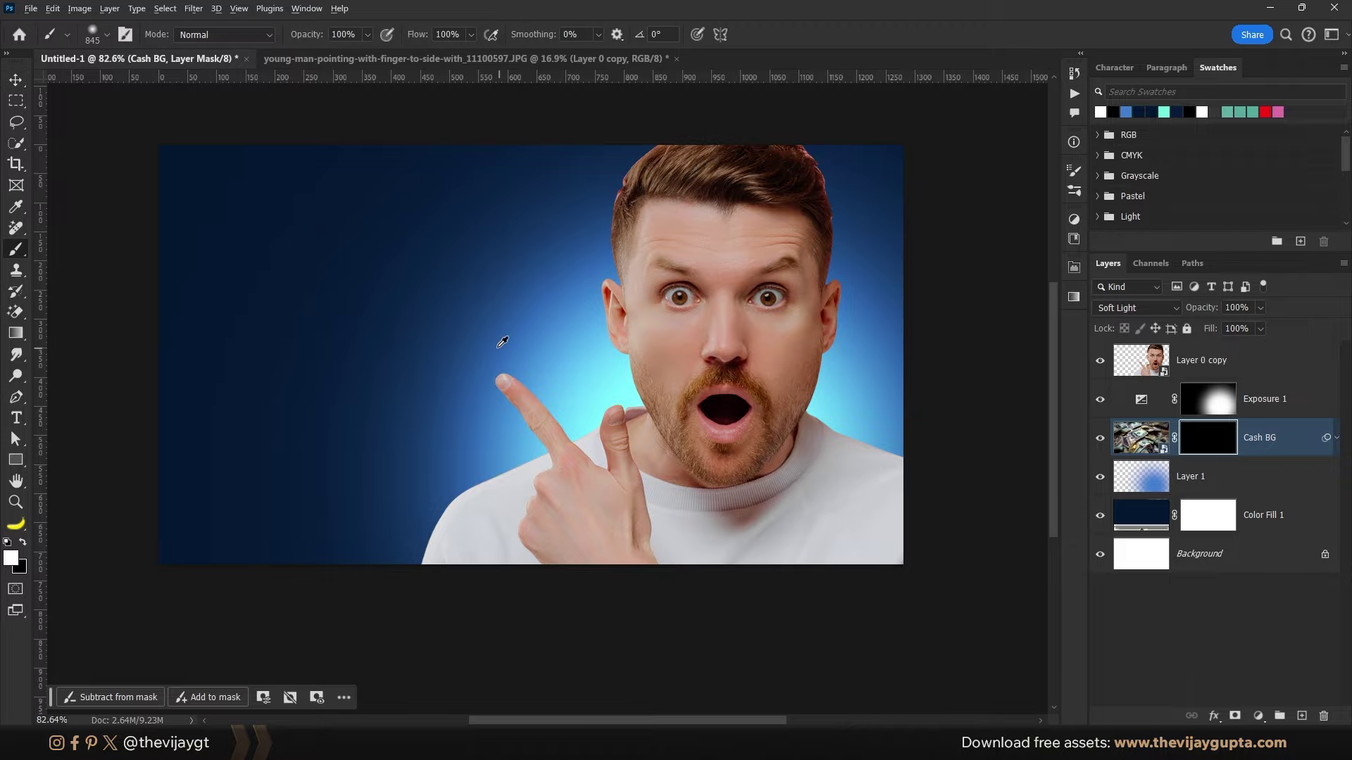
drag(515, 385, 531, 405)
mouse_move(735, 409)
mouse_down()
mouse_move(426, 440)
mouse_move(446, 462)
mouse_move(739, 377)
mouse_move(771, 463)
mouse_up()
key(v)
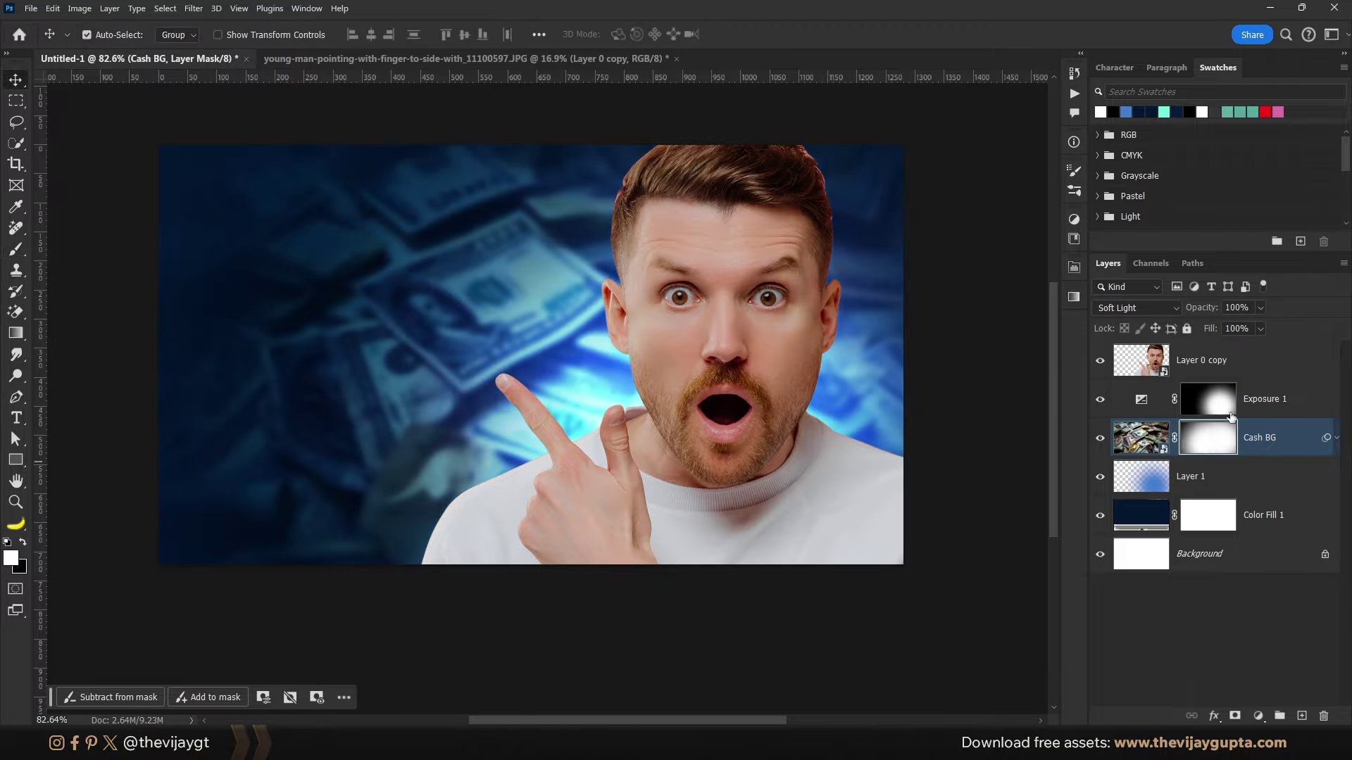
click(920, 438)
scroll(815, 592, up, 1)
click(712, 447)
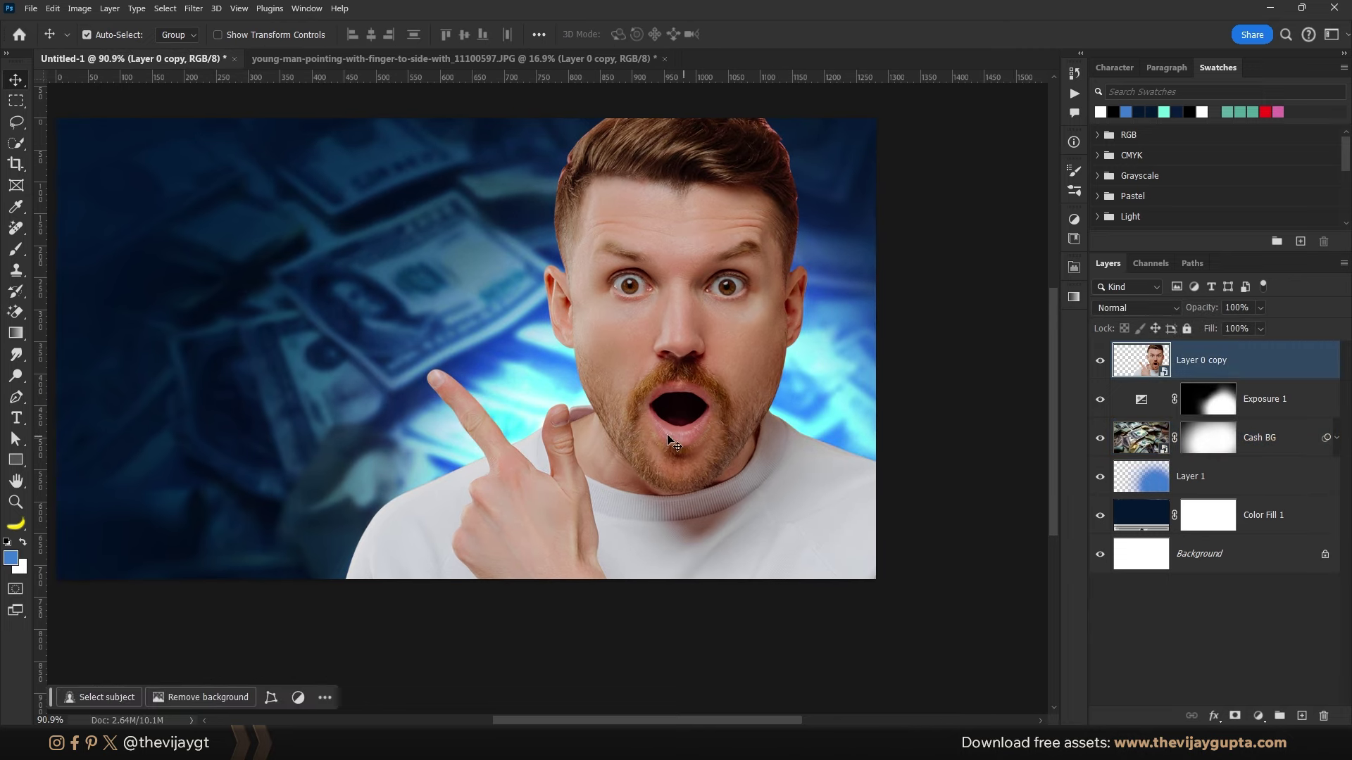
scroll(668, 453, up, 1)
Step: Apply a Camera Raw Filter to the man's photo, raising Texture, Clarity and Sharpening
click(194, 9)
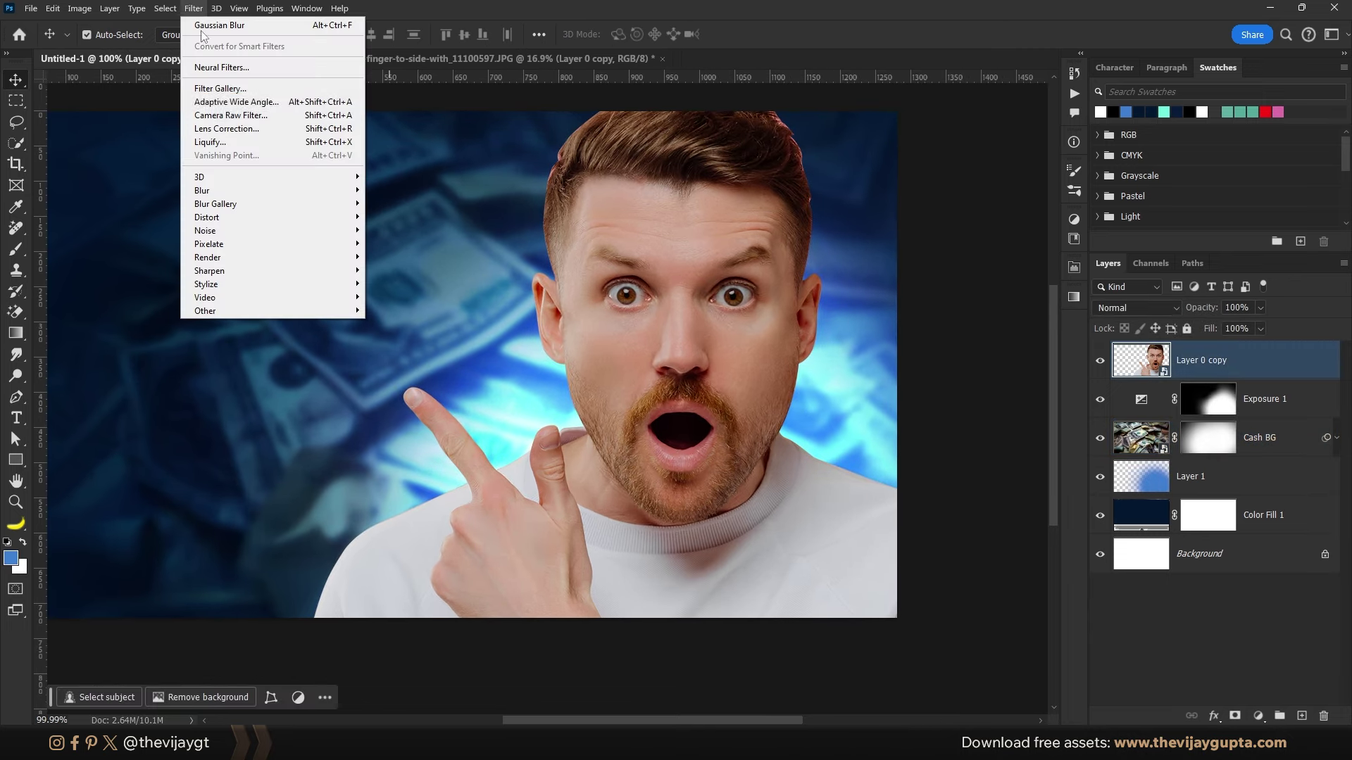
click(257, 113)
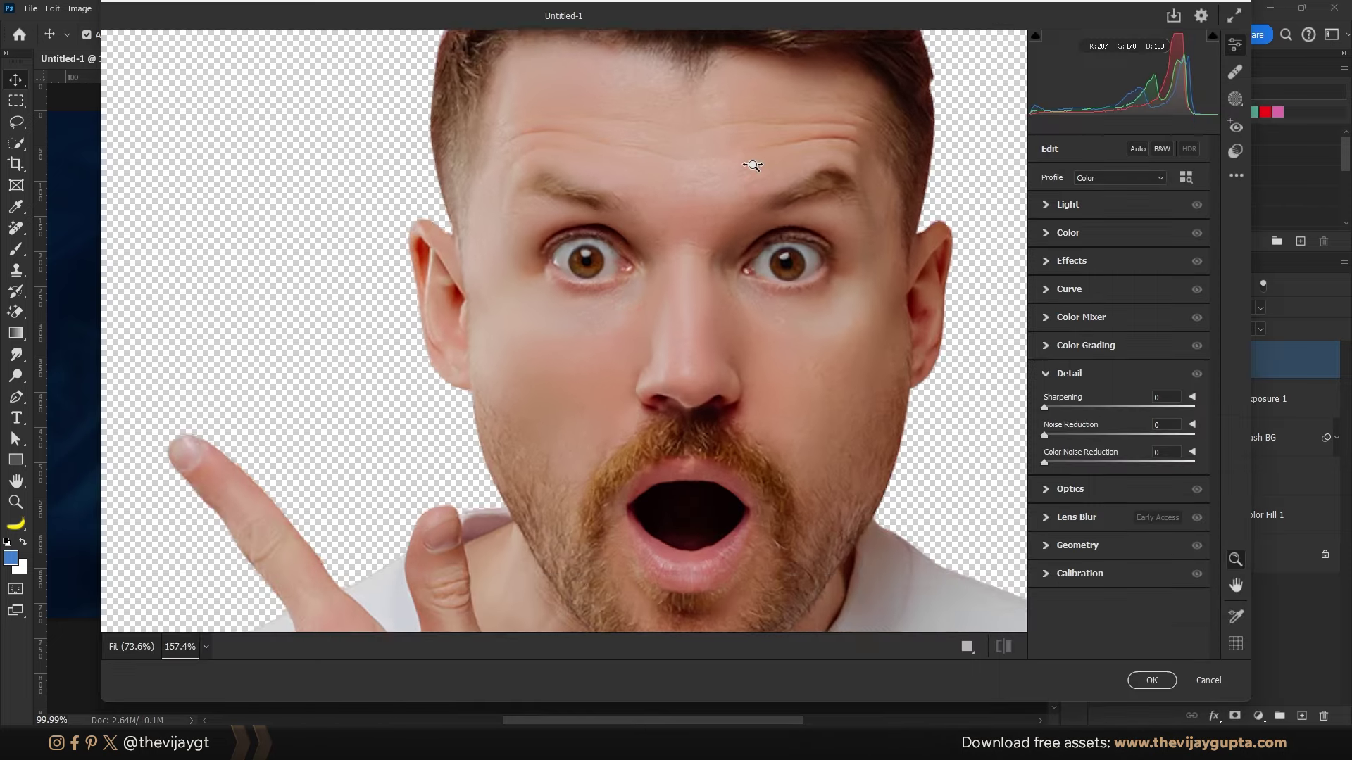
click(1045, 262)
mouse_move(1120, 291)
mouse_down()
mouse_move(1144, 291)
mouse_move(1142, 312)
mouse_up()
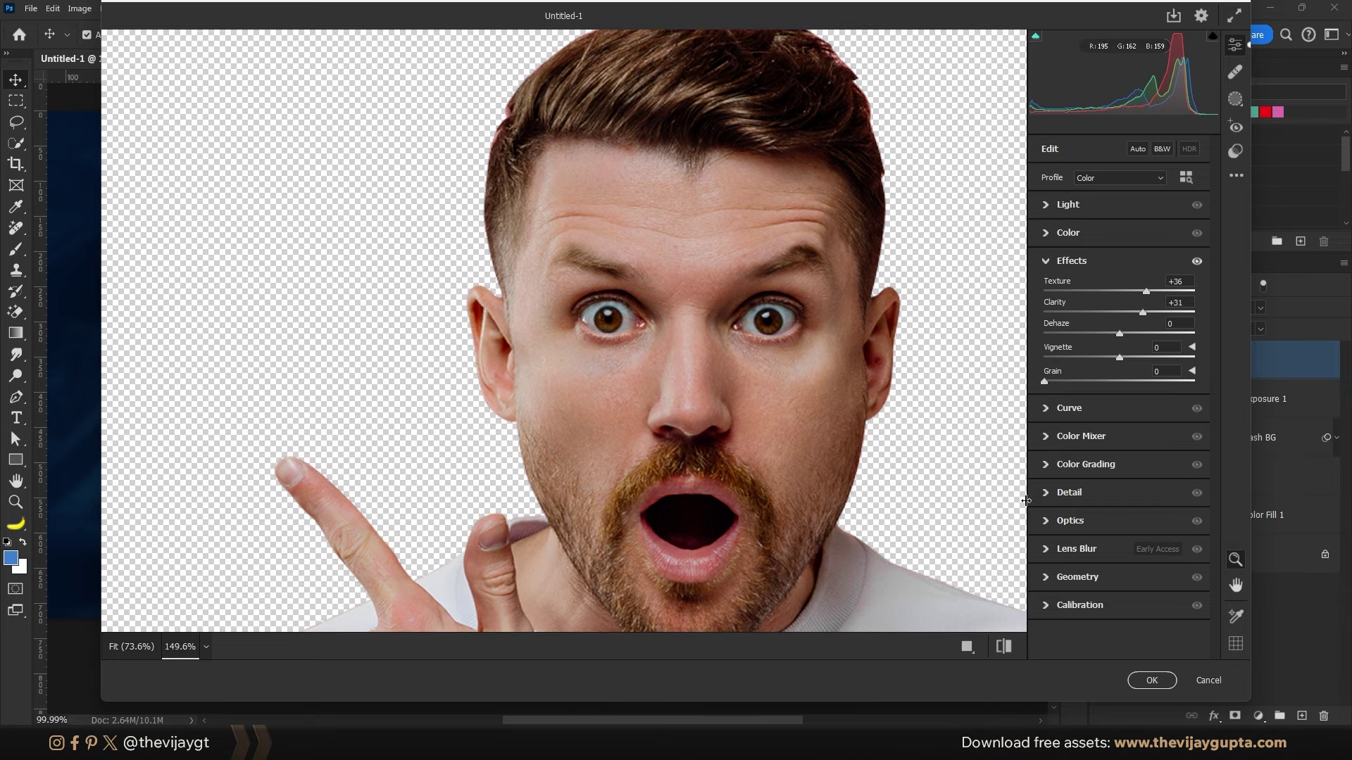
click(1050, 500)
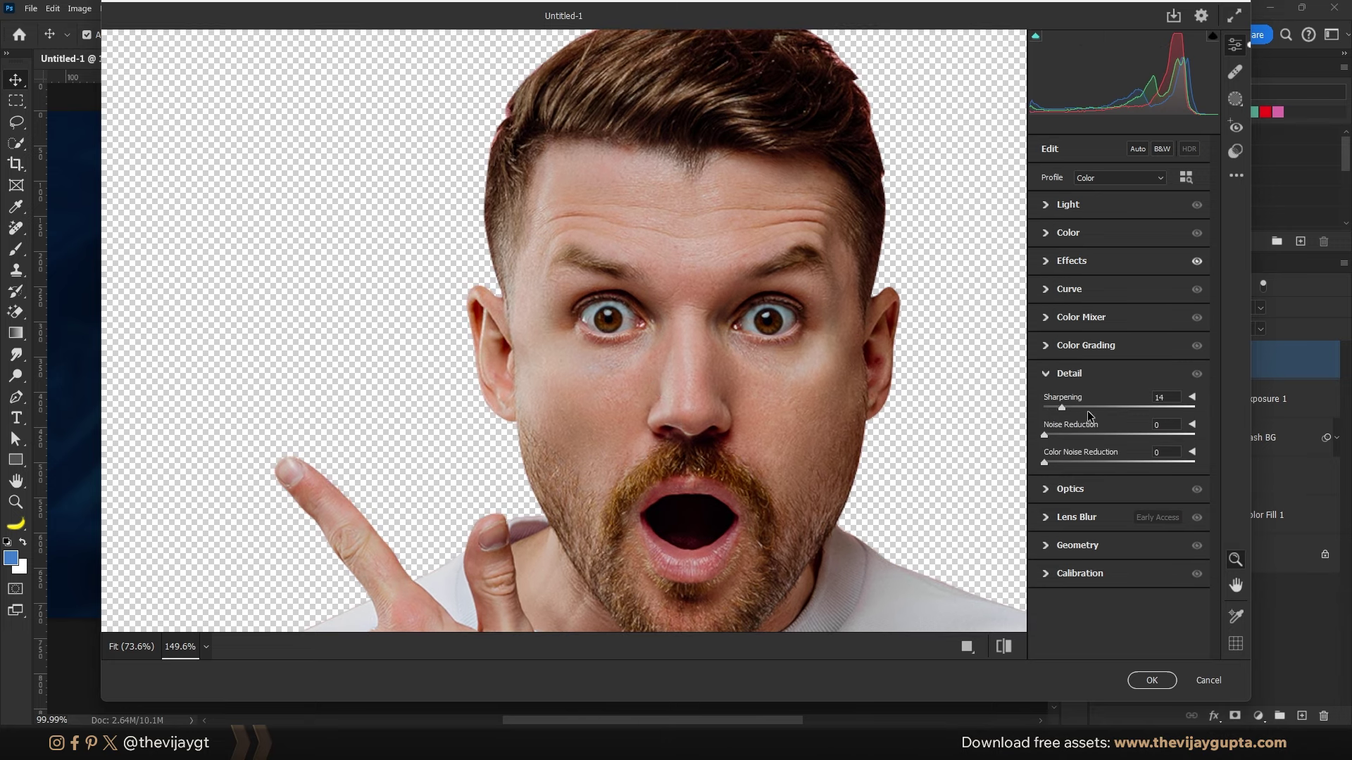
drag(1088, 412, 1092, 413)
click(1152, 680)
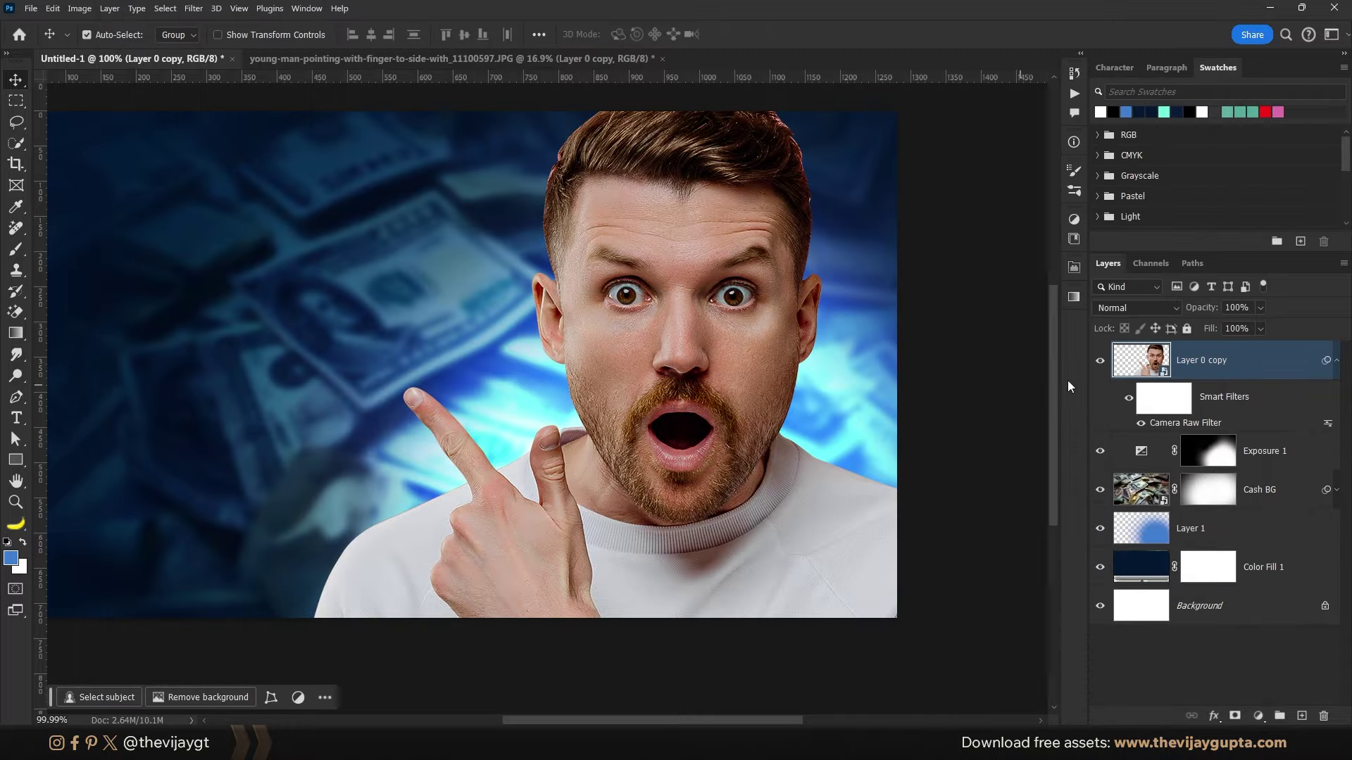
Step: Compare the man's photo with and without the Camera Raw filter
click(1127, 399)
scroll(680, 345, up, 3)
scroll(756, 353, down, 2)
scroll(756, 353, down, 3)
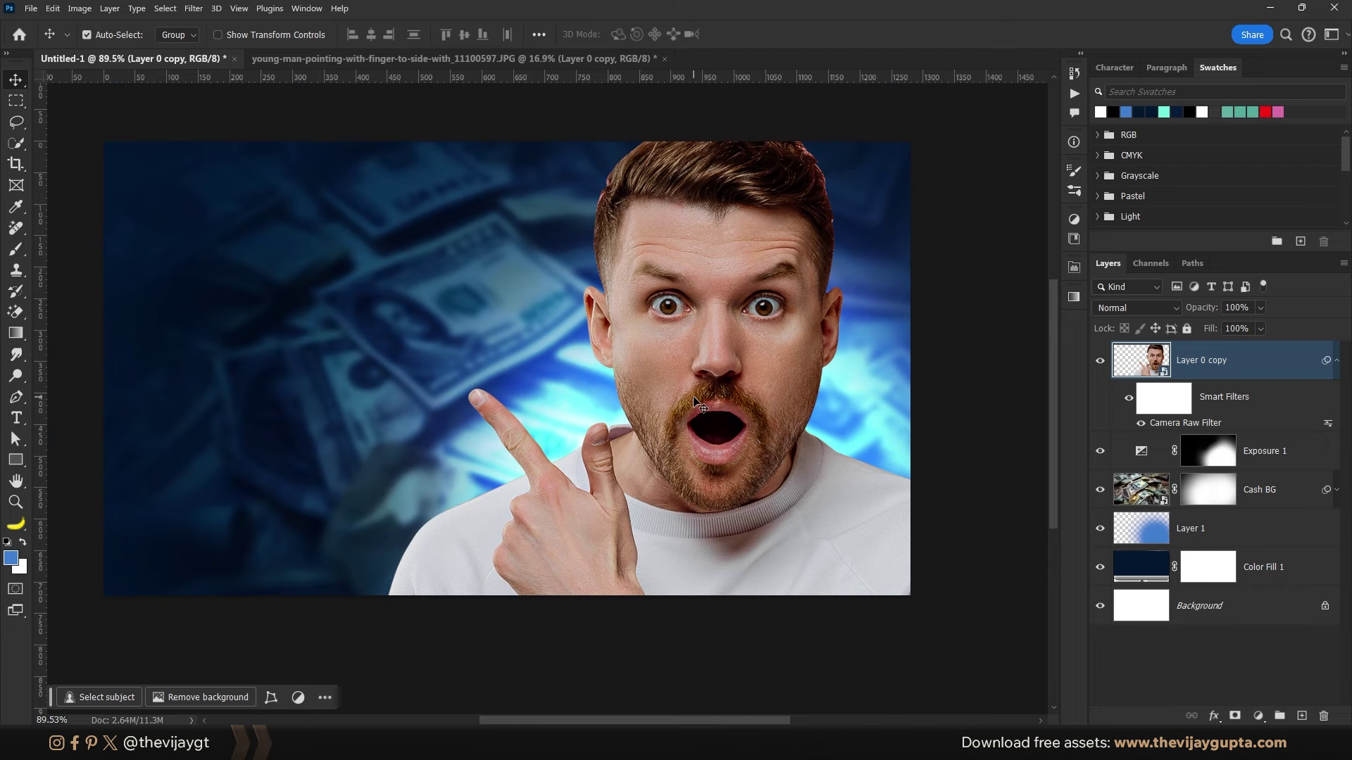
scroll(766, 387, up, 2)
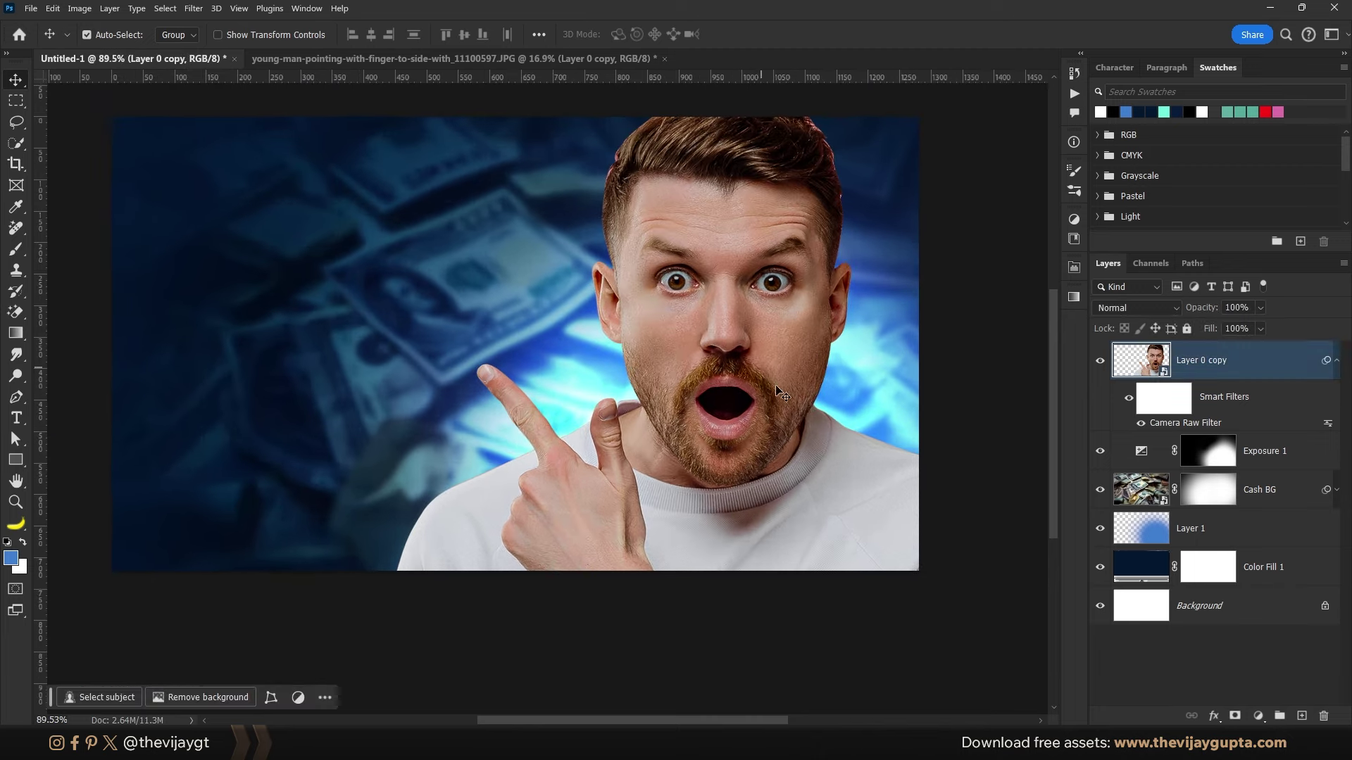
scroll(730, 425, up, 2)
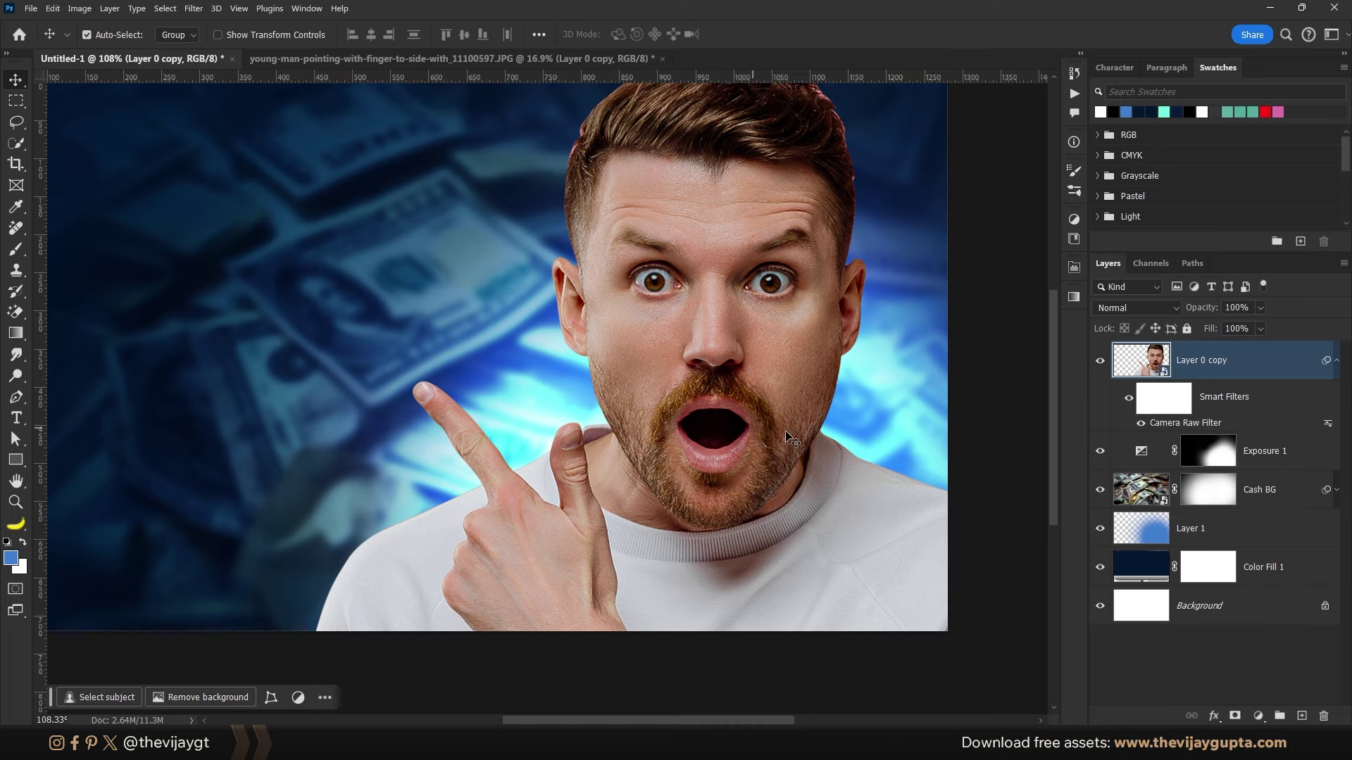
Step: Add Curves, Levels and Color Balance adjustment layers above the man's photo
click(1259, 717)
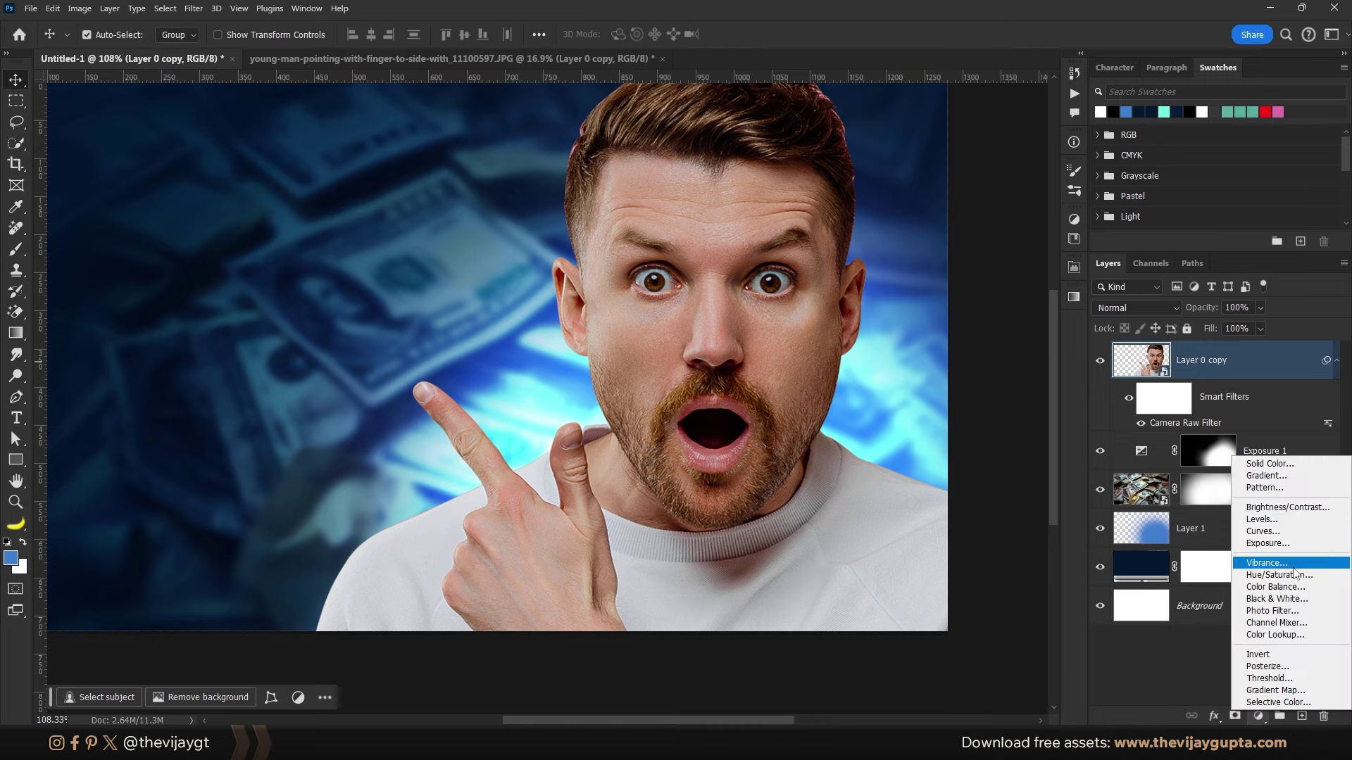
click(1268, 532)
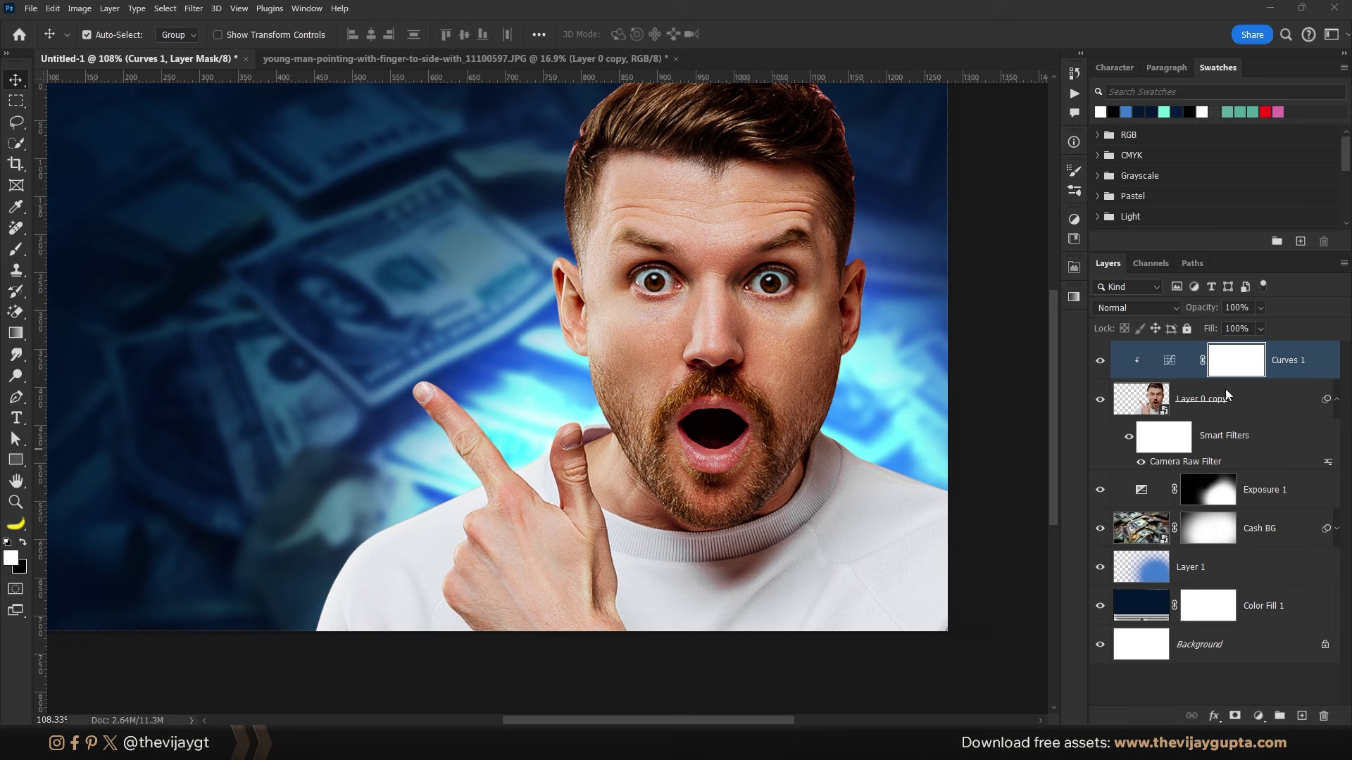
click(1260, 717)
click(1267, 517)
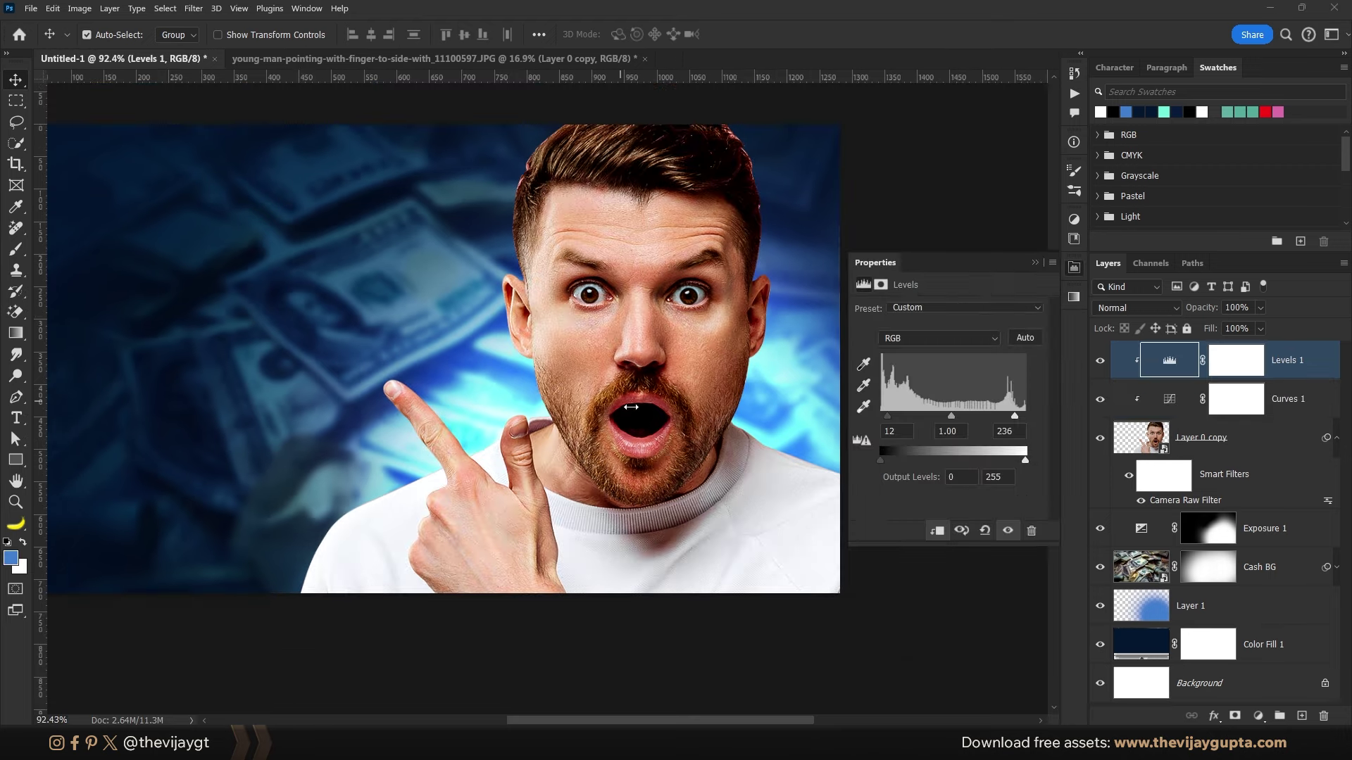
click(1257, 715)
click(1267, 598)
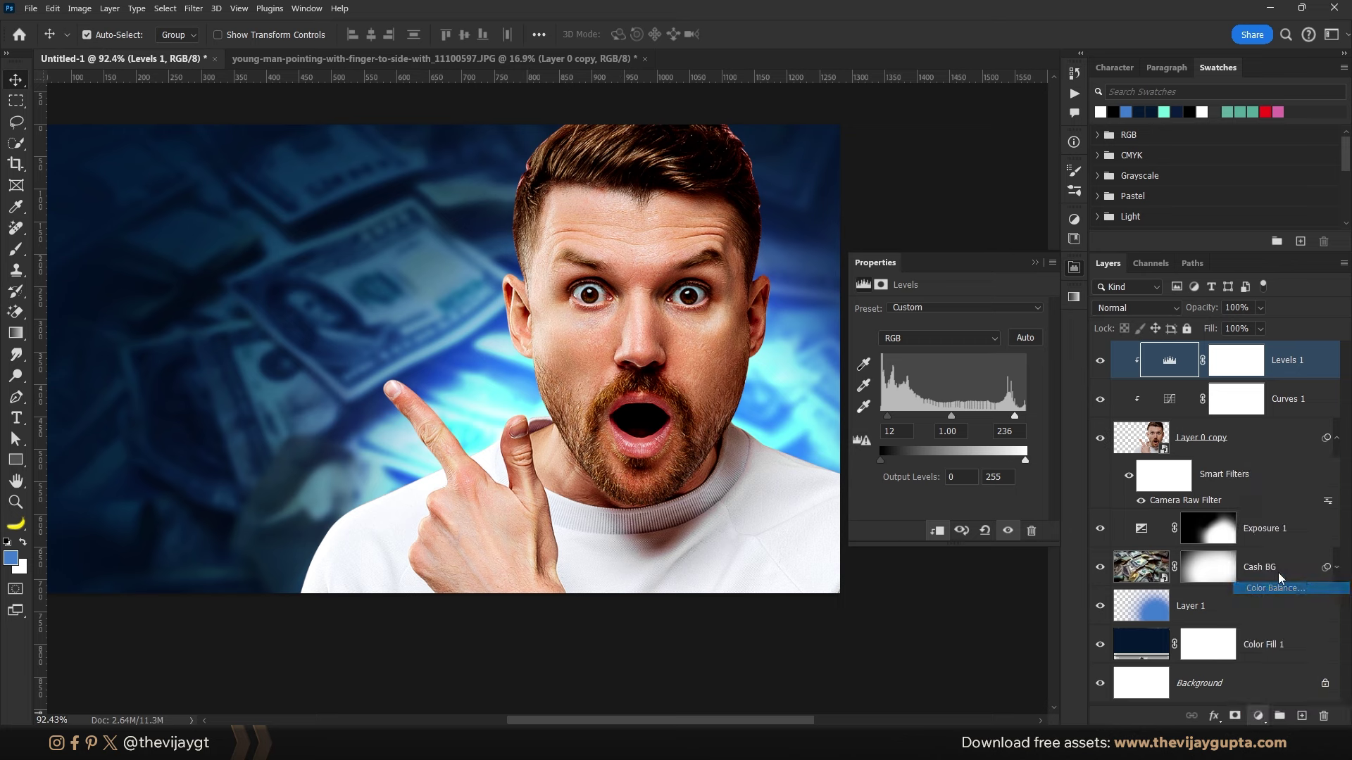
Step: Clip Color Balance to the man and set its midtones Cyan-Red to -13
click(936, 533)
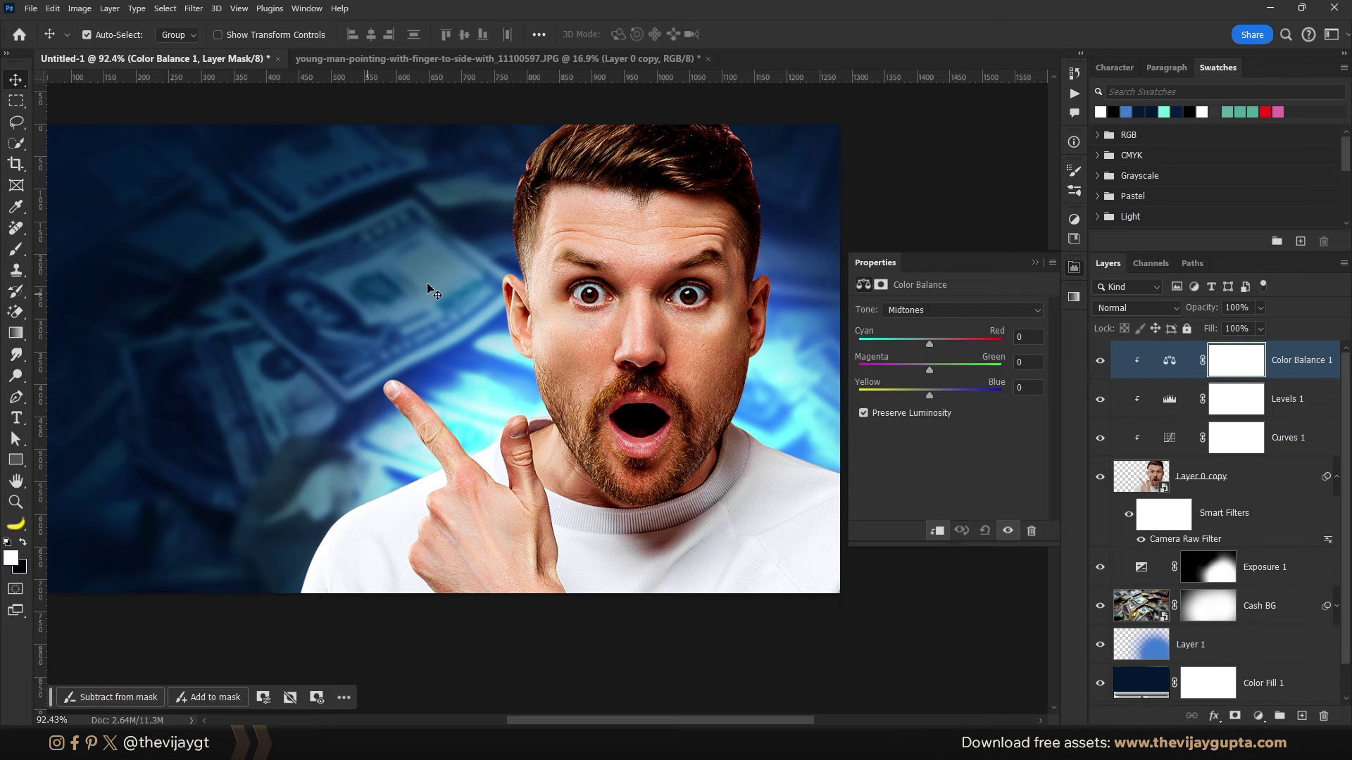
drag(930, 343, 920, 343)
click(919, 310)
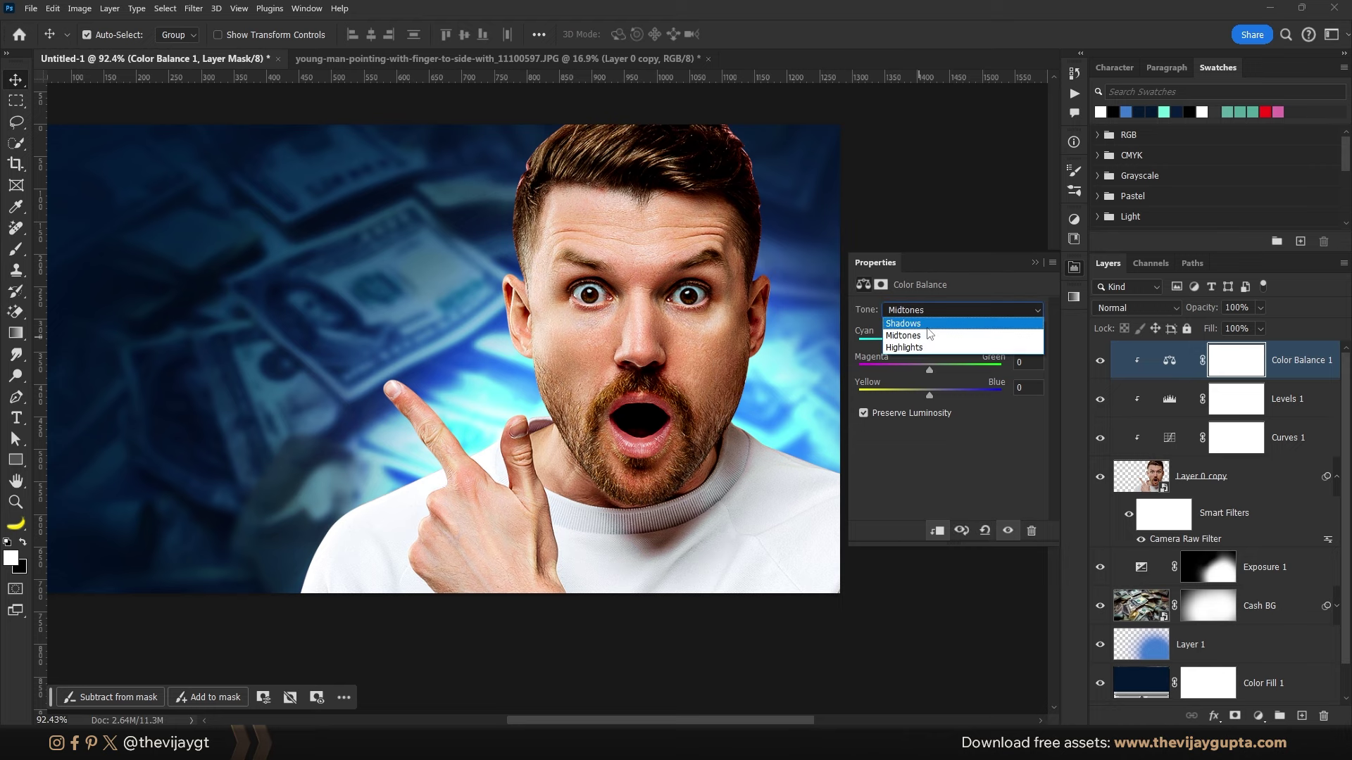
click(919, 310)
click(931, 347)
click(936, 383)
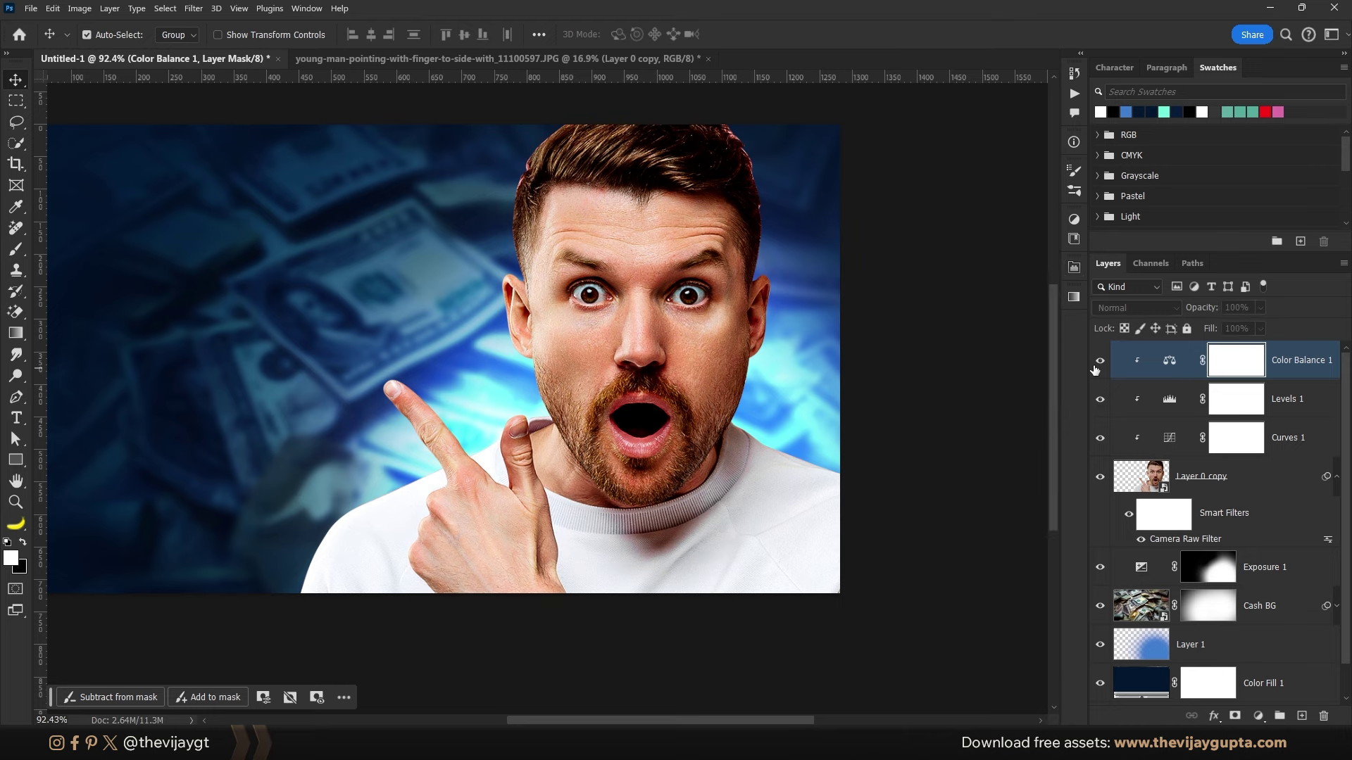
scroll(471, 396, down, 2)
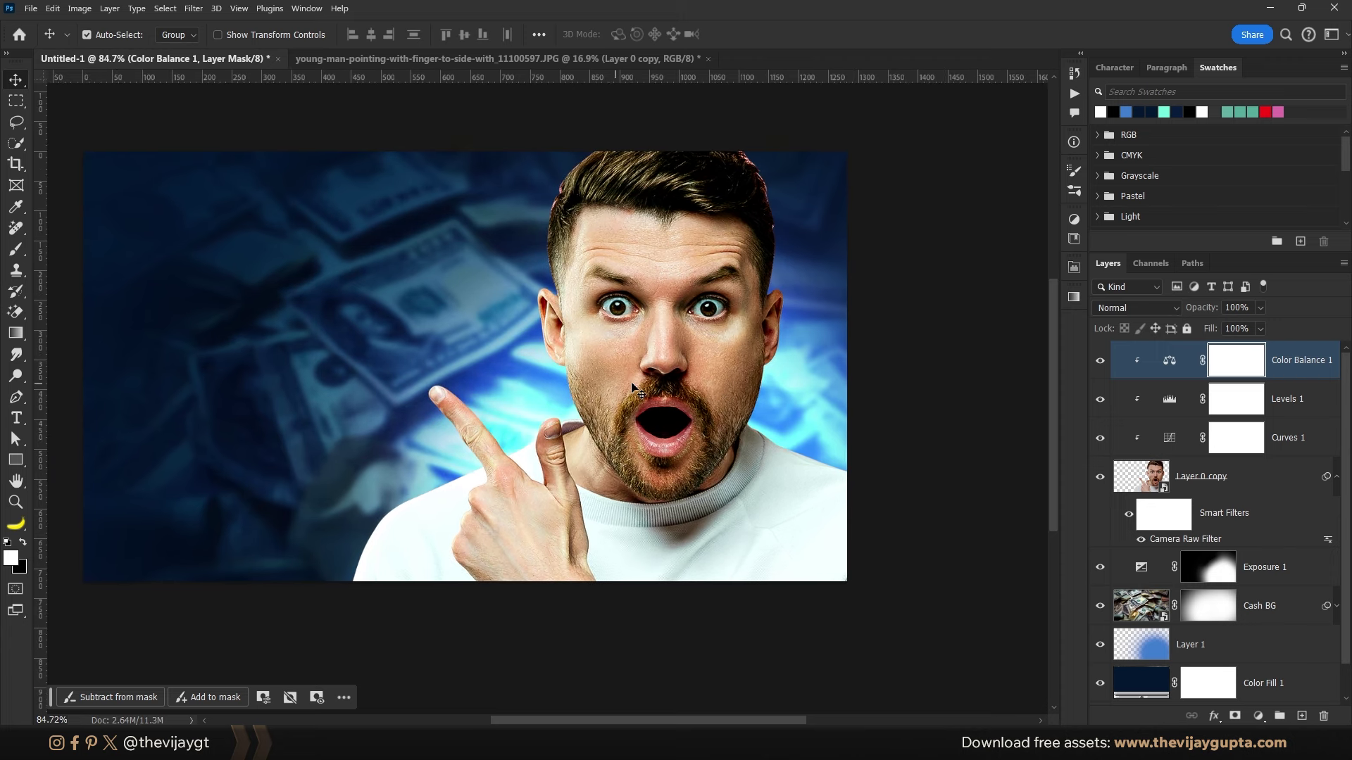
scroll(634, 389, down, 1)
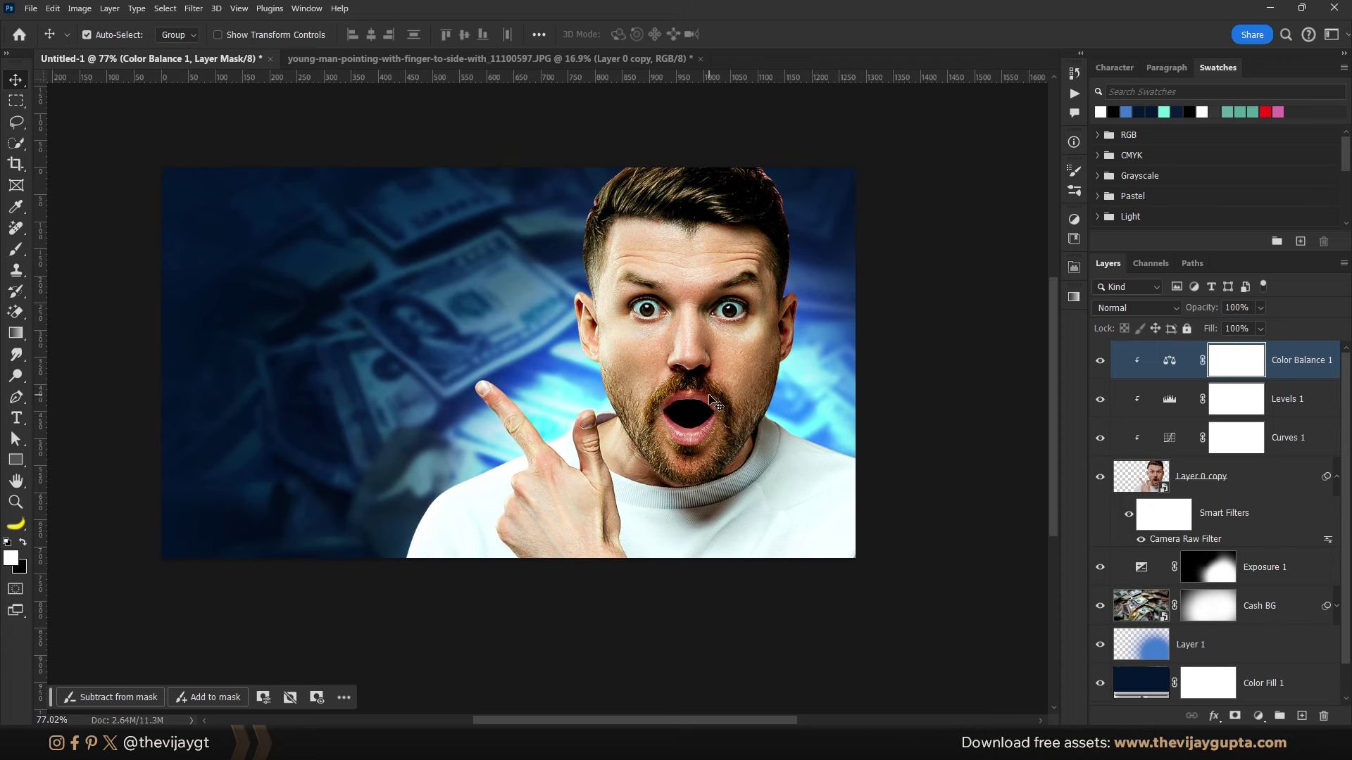
scroll(918, 417, up, 1)
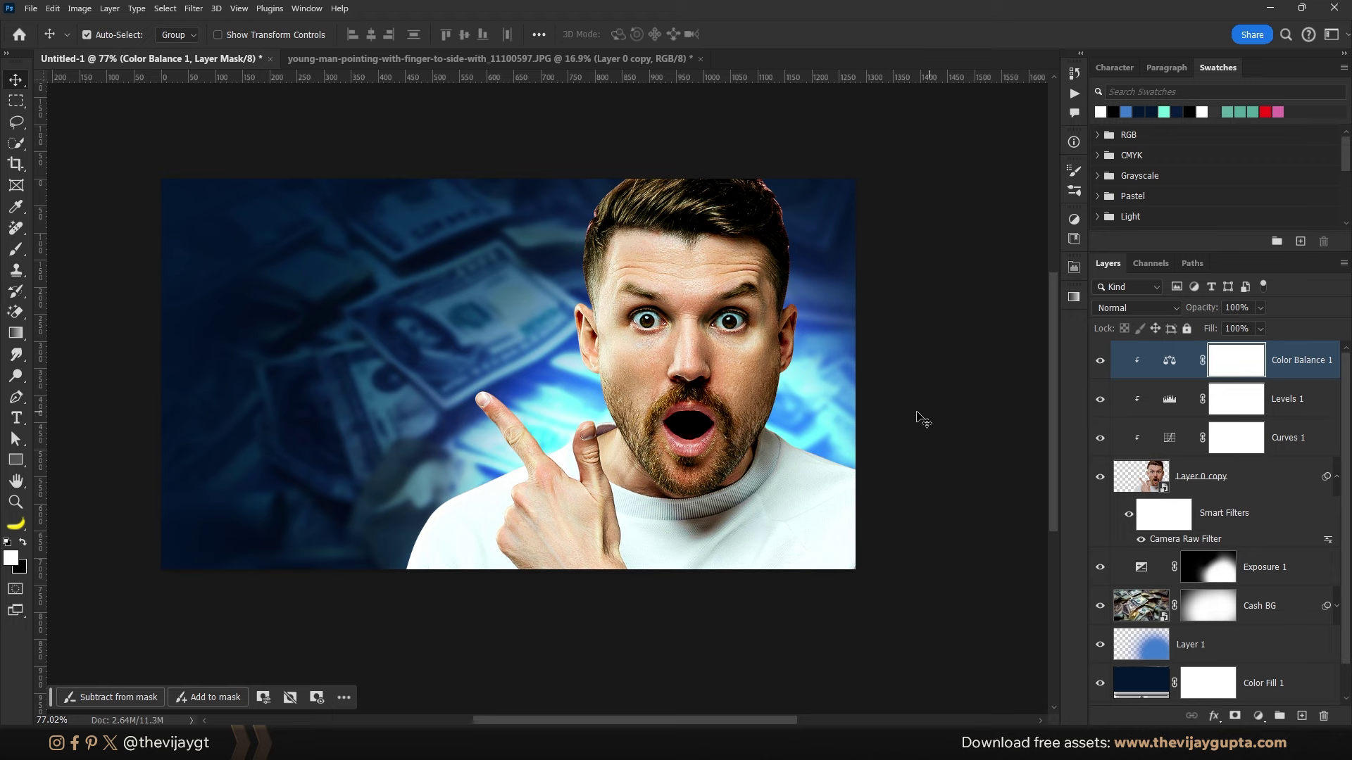
click(1165, 374)
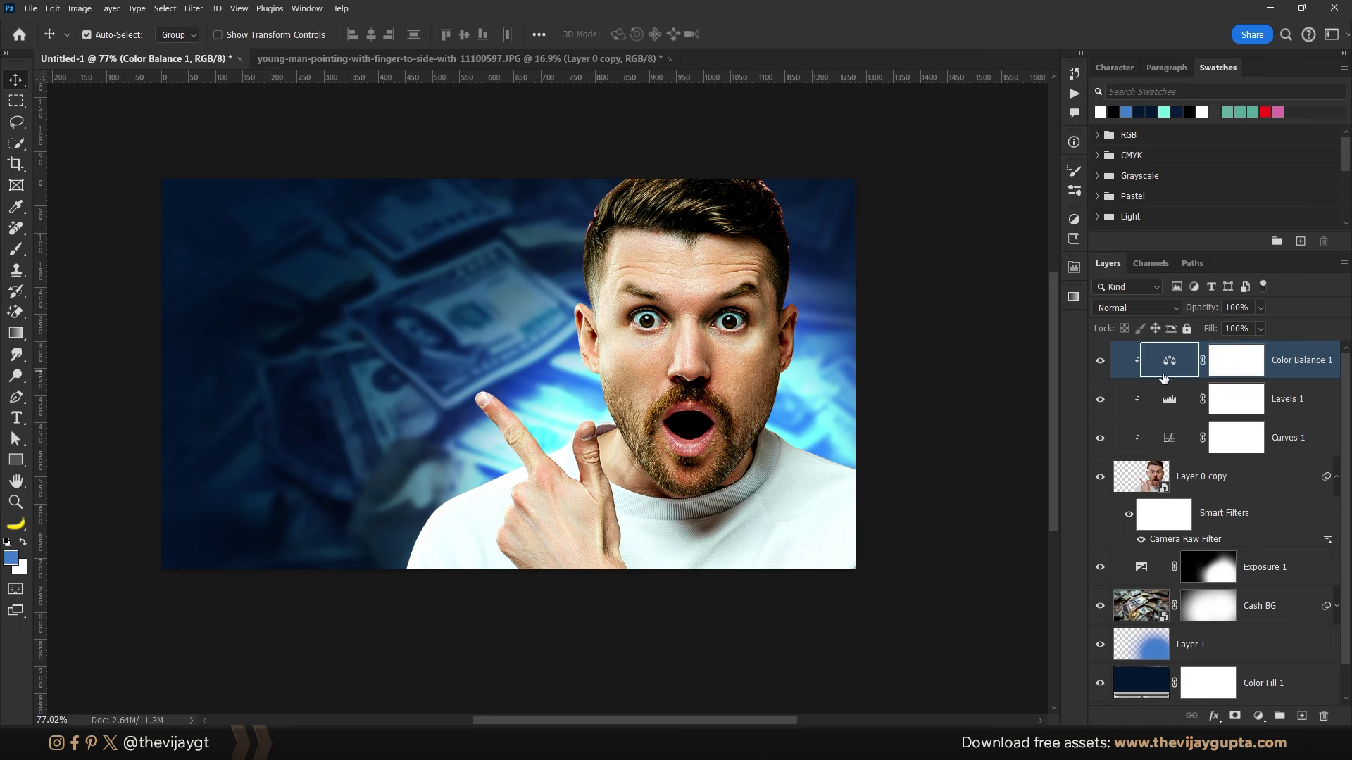
click(1258, 716)
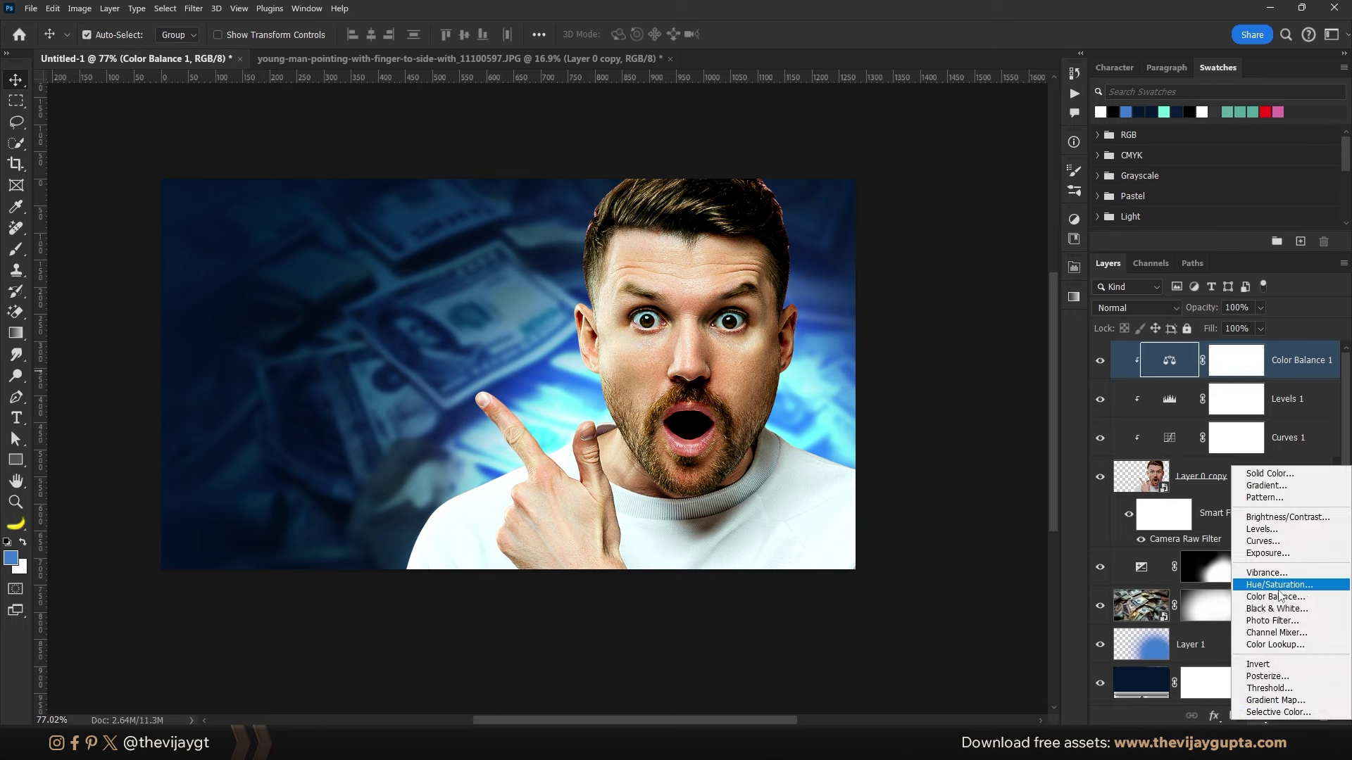
Step: Add a clipped Colorize Hue/Saturation (Hue 190, Saturation 82, Lightness +57) and invert its mask
click(1153, 591)
click(941, 532)
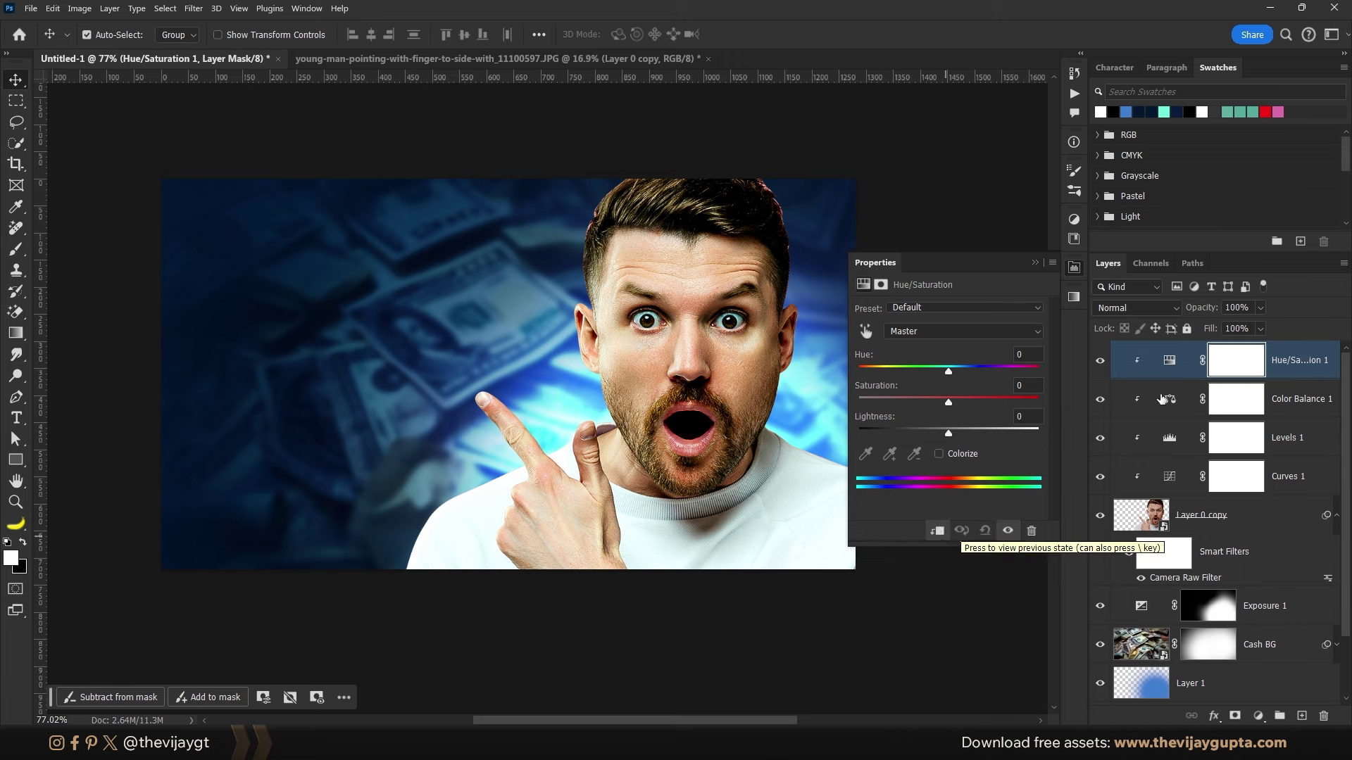
click(1171, 371)
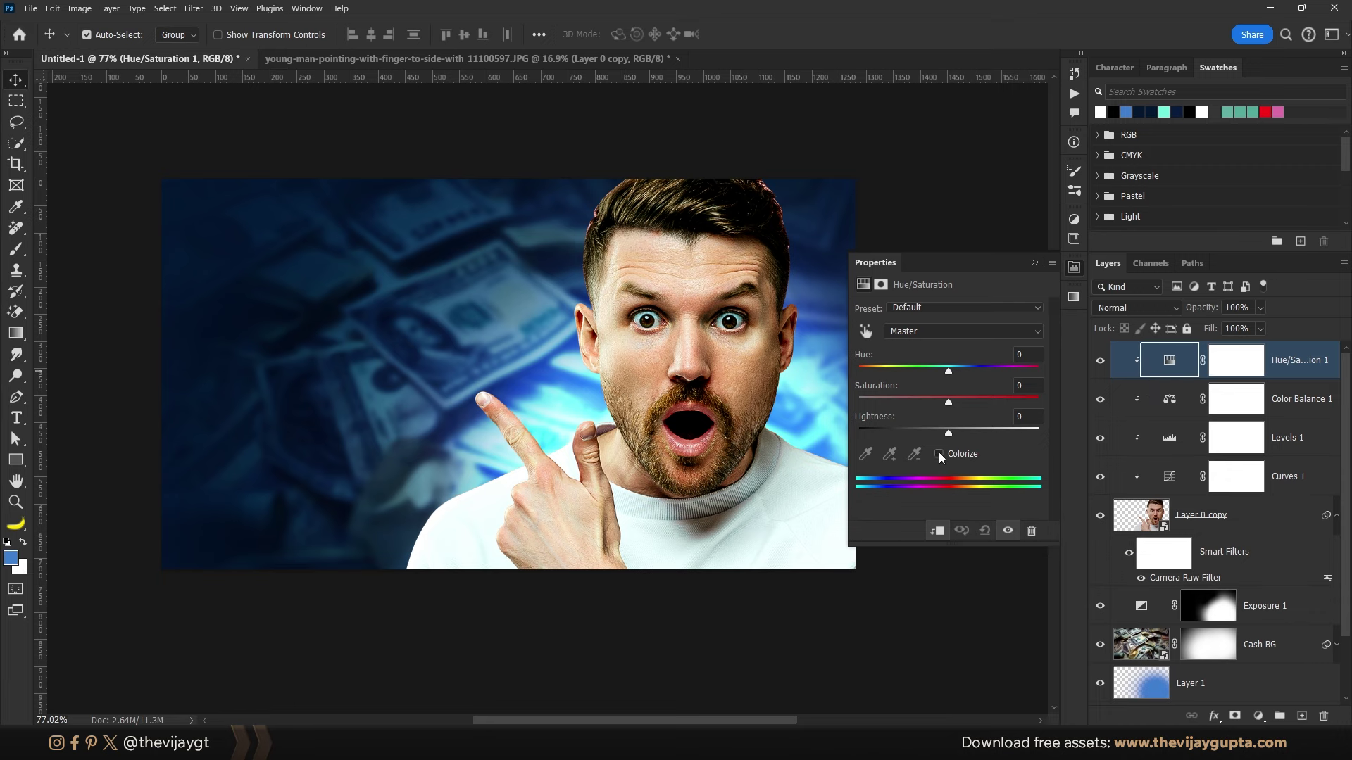
click(940, 454)
scroll(687, 414, up, 2)
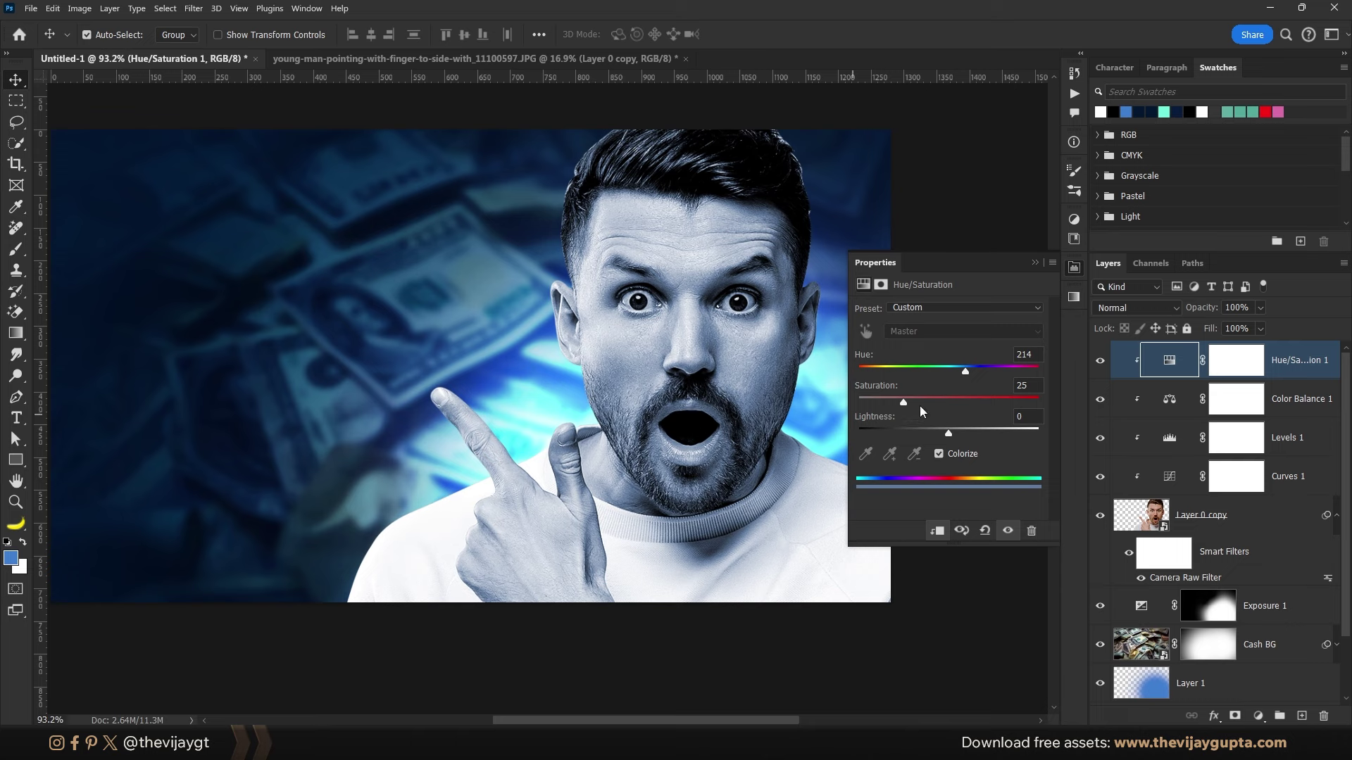
mouse_move(920, 406)
mouse_down()
mouse_move(1004, 400)
mouse_move(956, 373)
mouse_up()
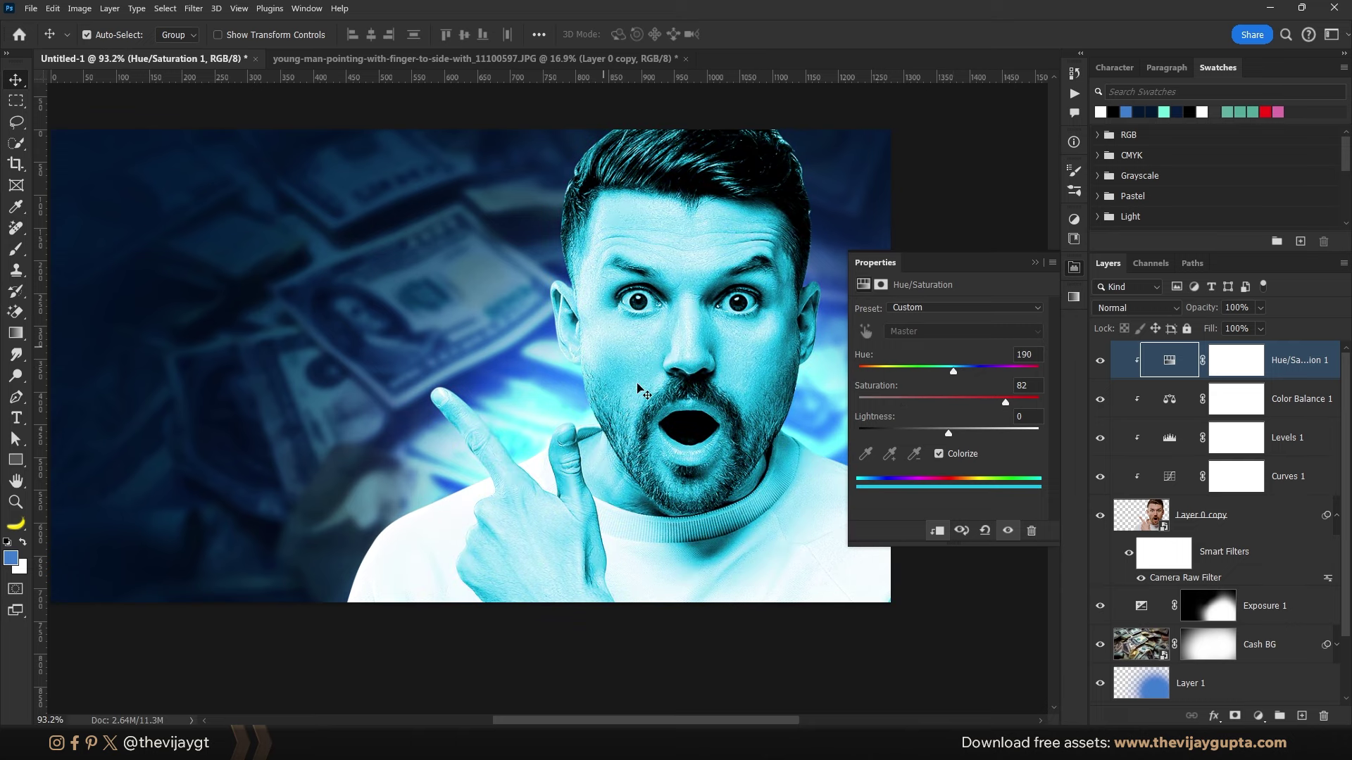
drag(949, 433, 1000, 435)
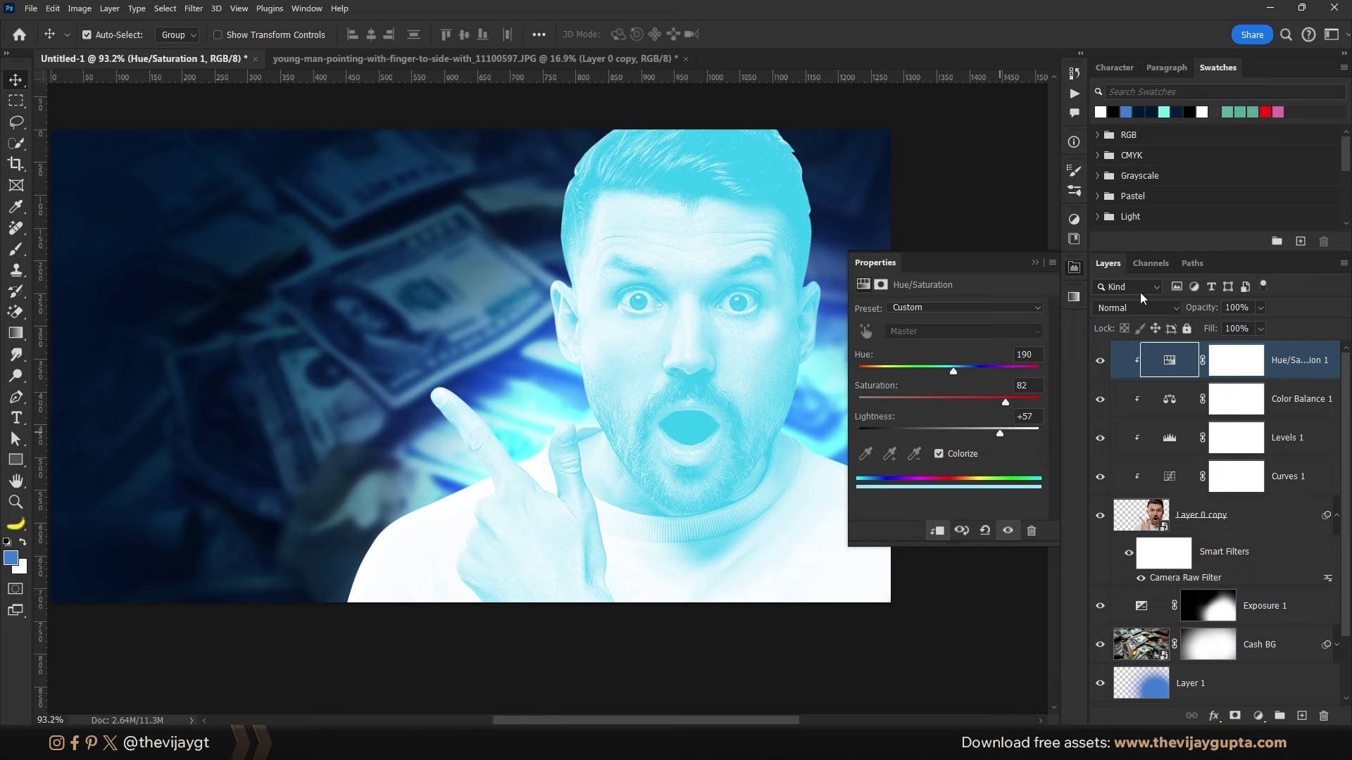
click(1035, 263)
click(1246, 370)
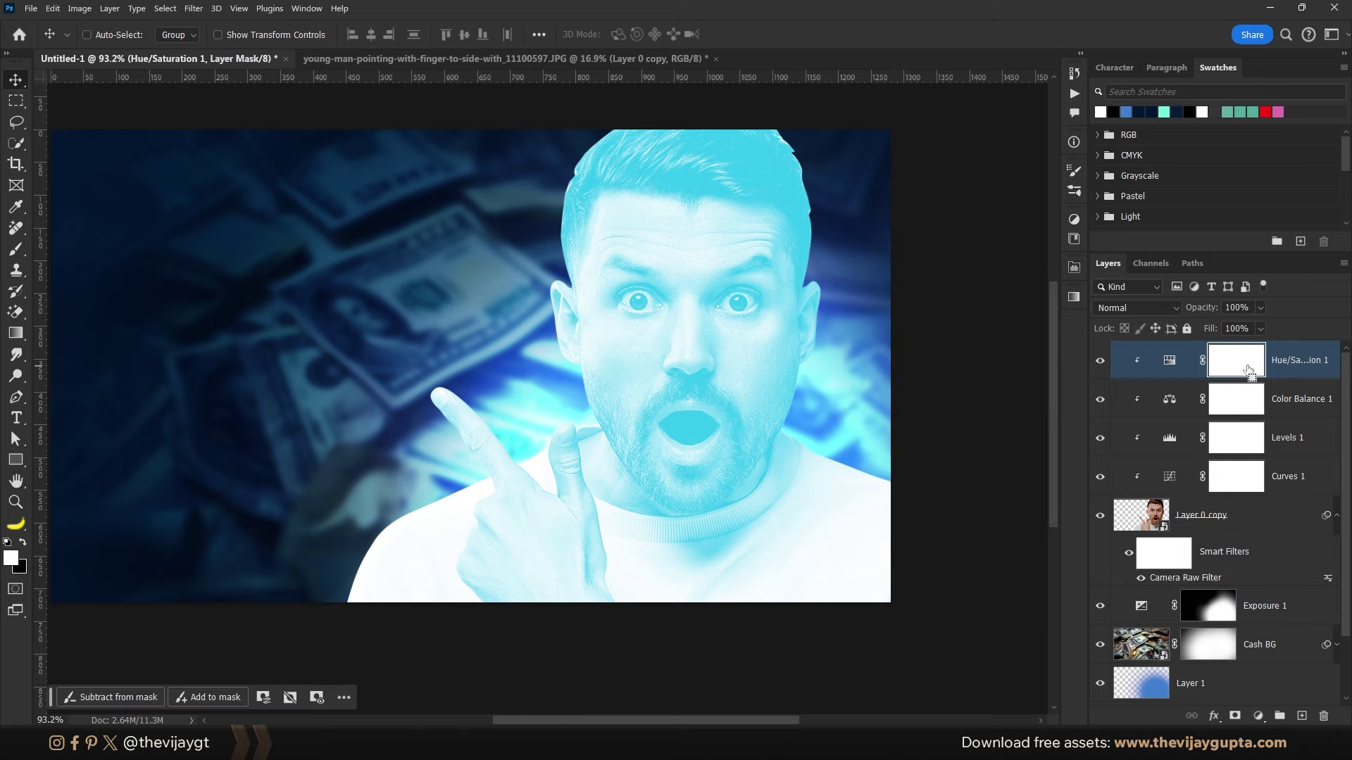
key(ctrl+i)
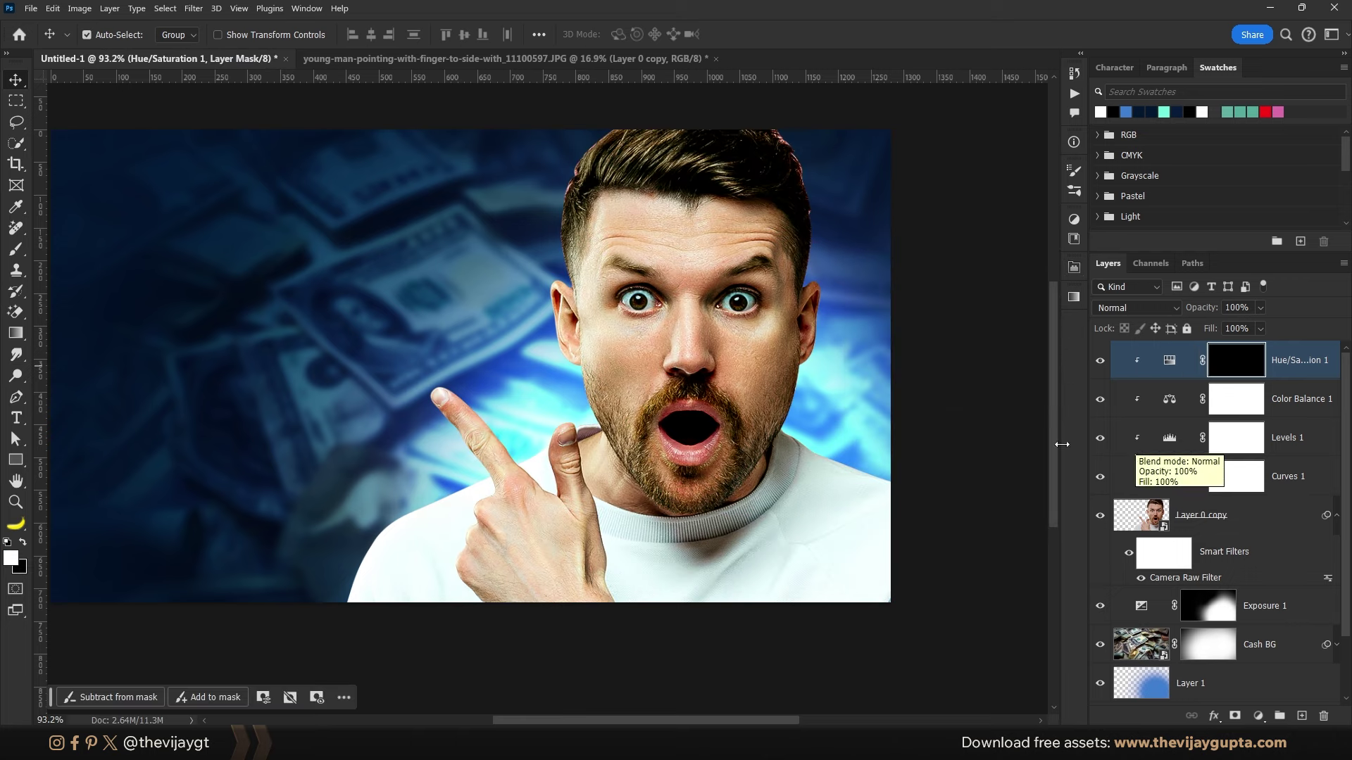
Step: Size a brush and paint cyan glow along the hair's top-left edge
key(b)
alt+right_click(733, 245)
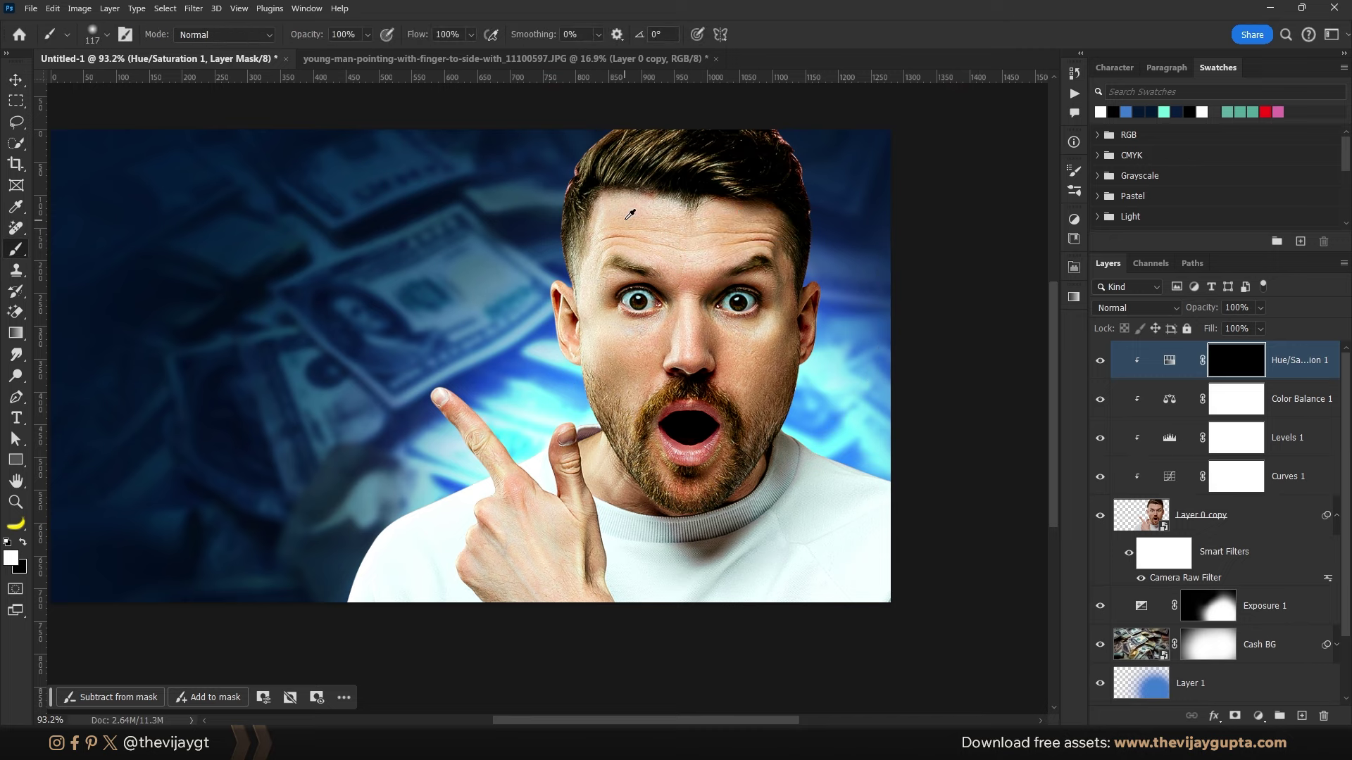
scroll(630, 218, up, 3)
alt+right_click(604, 197)
scroll(556, 202, up, 1)
alt+right_click(567, 156)
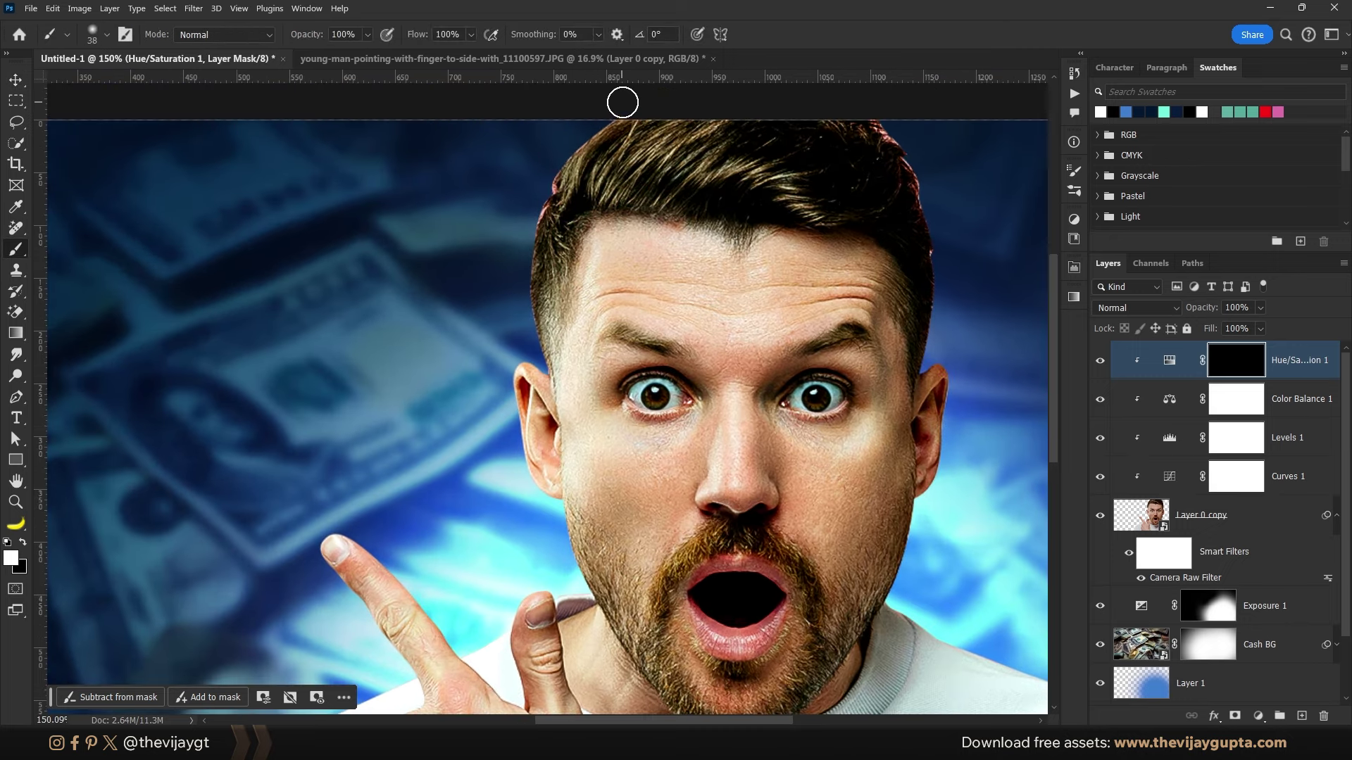
mouse_move(623, 100)
mouse_down()
mouse_move(538, 185)
mouse_move(522, 242)
mouse_up()
Step: At 59% brush flow, extend the cyan glow down the cheek to the jaw and along the thumb
scroll(521, 242, up, 3)
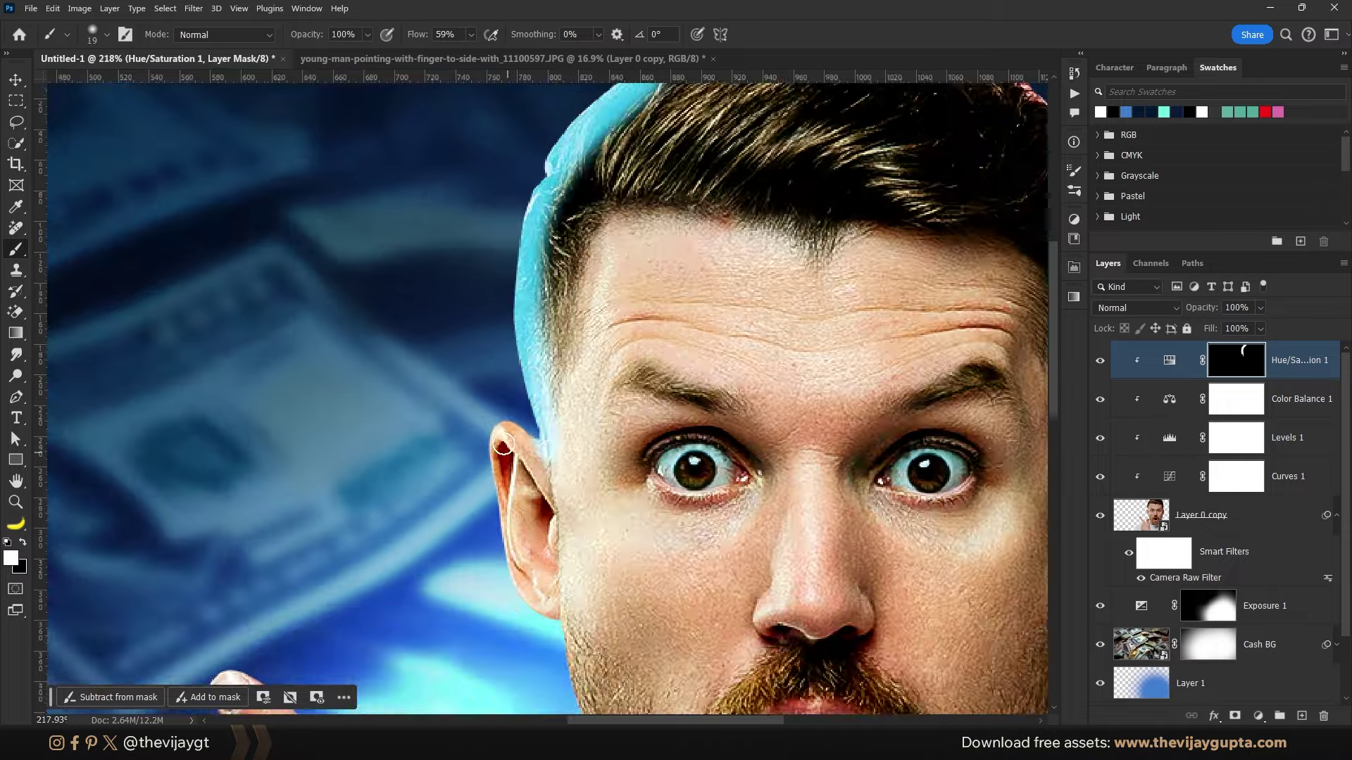
scroll(546, 287, up, 3)
key(shift+5)
key(shift+9)
drag(592, 99, 756, 607)
scroll(700, 402, up, 1)
alt+right_click(354, 369)
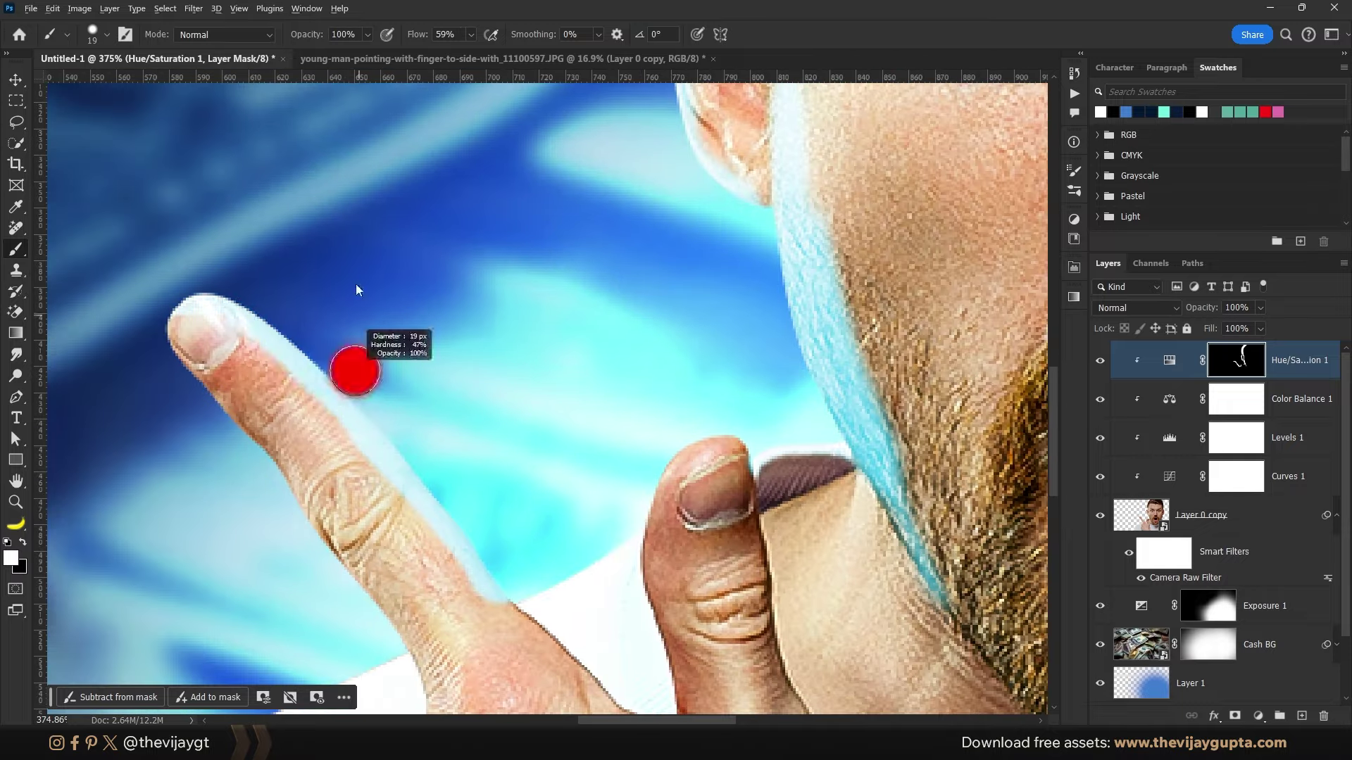
drag(785, 557, 780, 367)
Step: Refine the glow mask's fine details with swapped colours and a 27% flow brush
scroll(780, 368, down, 2)
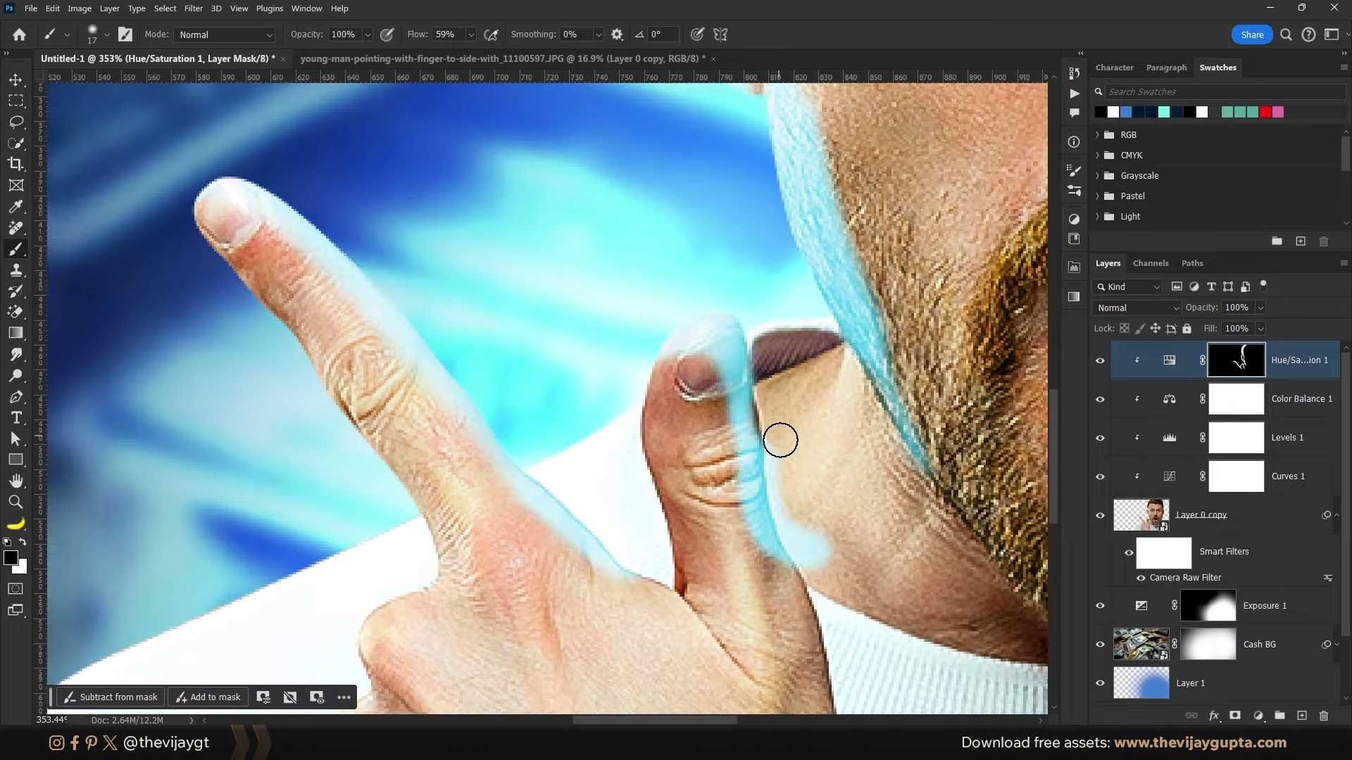
scroll(779, 437, up, 2)
key(x)
scroll(816, 145, down, 3)
alt+right_click(855, 357)
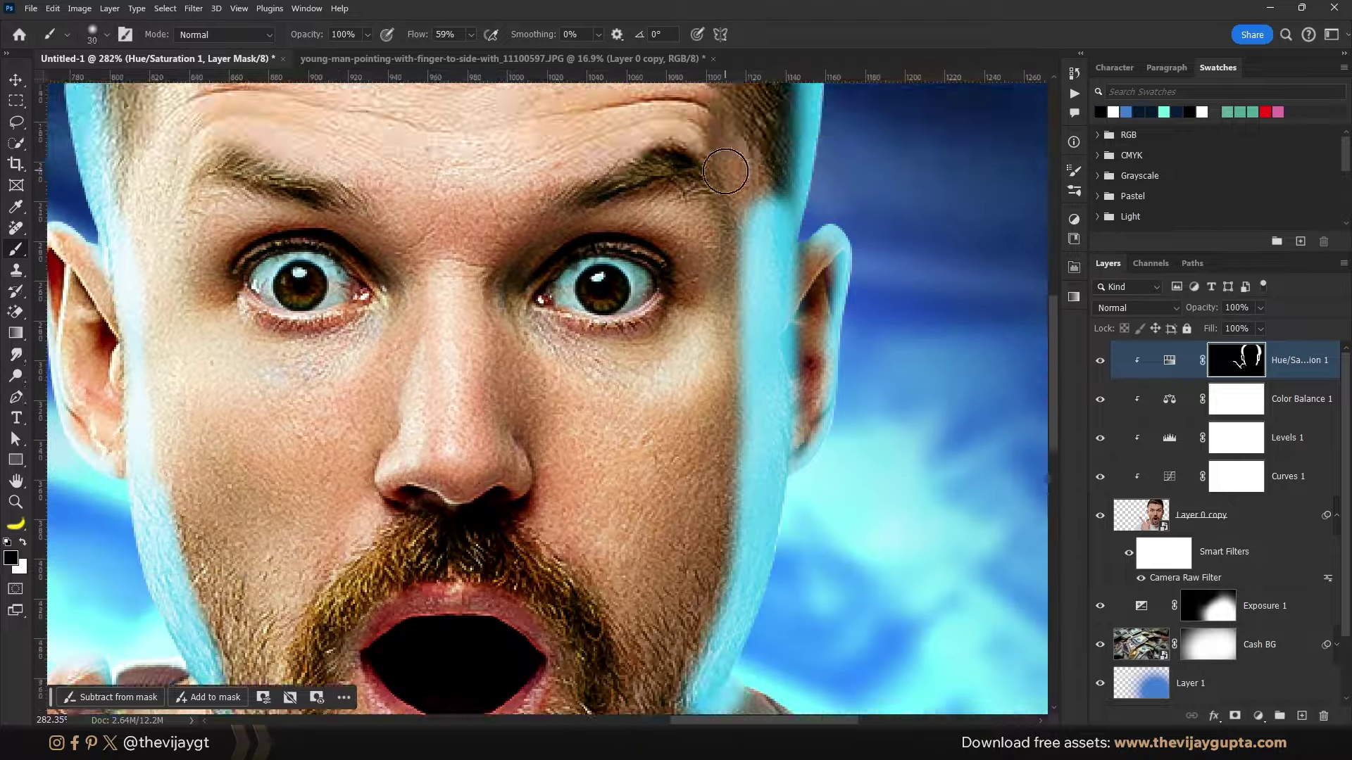
scroll(812, 404, up, 5)
key(x)
key(shift+2)
key(shift+7)
scroll(812, 404, down, 3)
alt+right_click(824, 444)
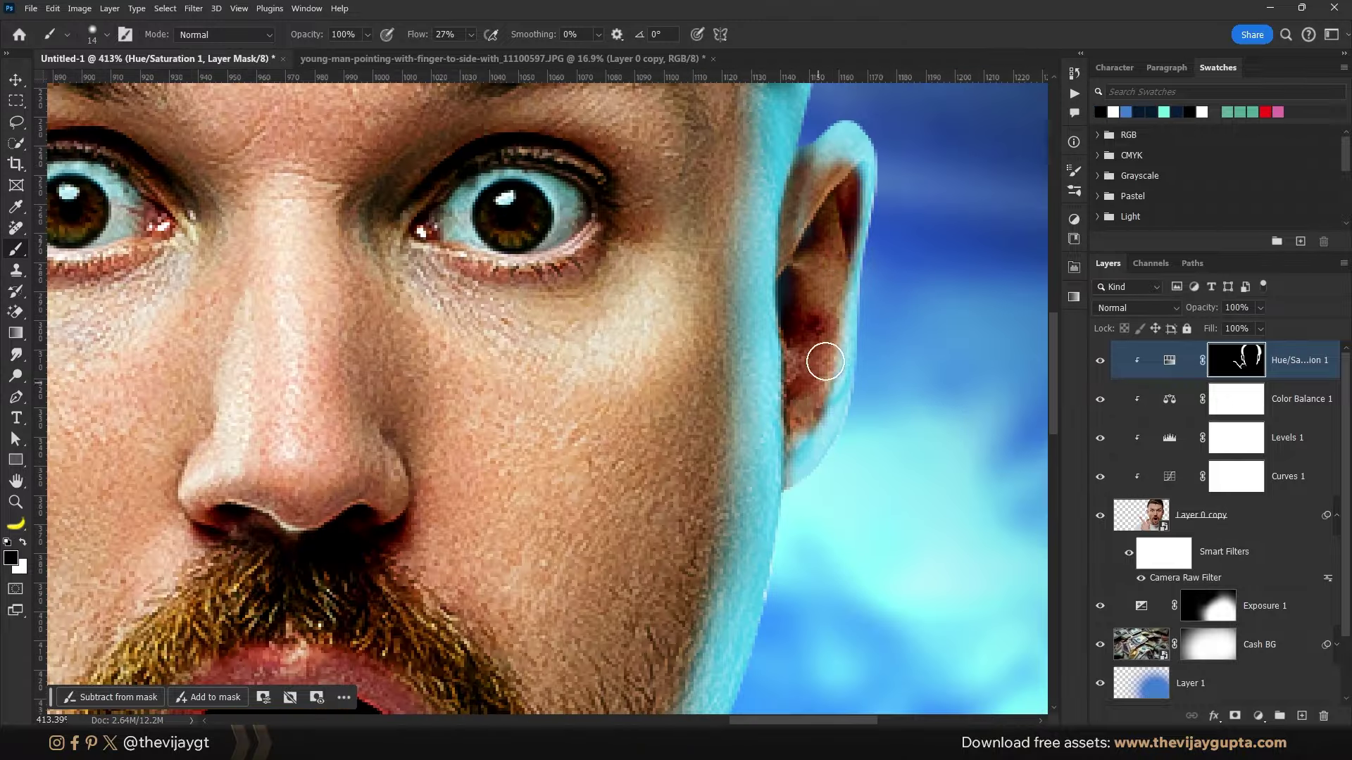
scroll(821, 362, down, 4)
scroll(645, 599, up, 5)
scroll(644, 599, down, 4)
scroll(848, 525, up, 4)
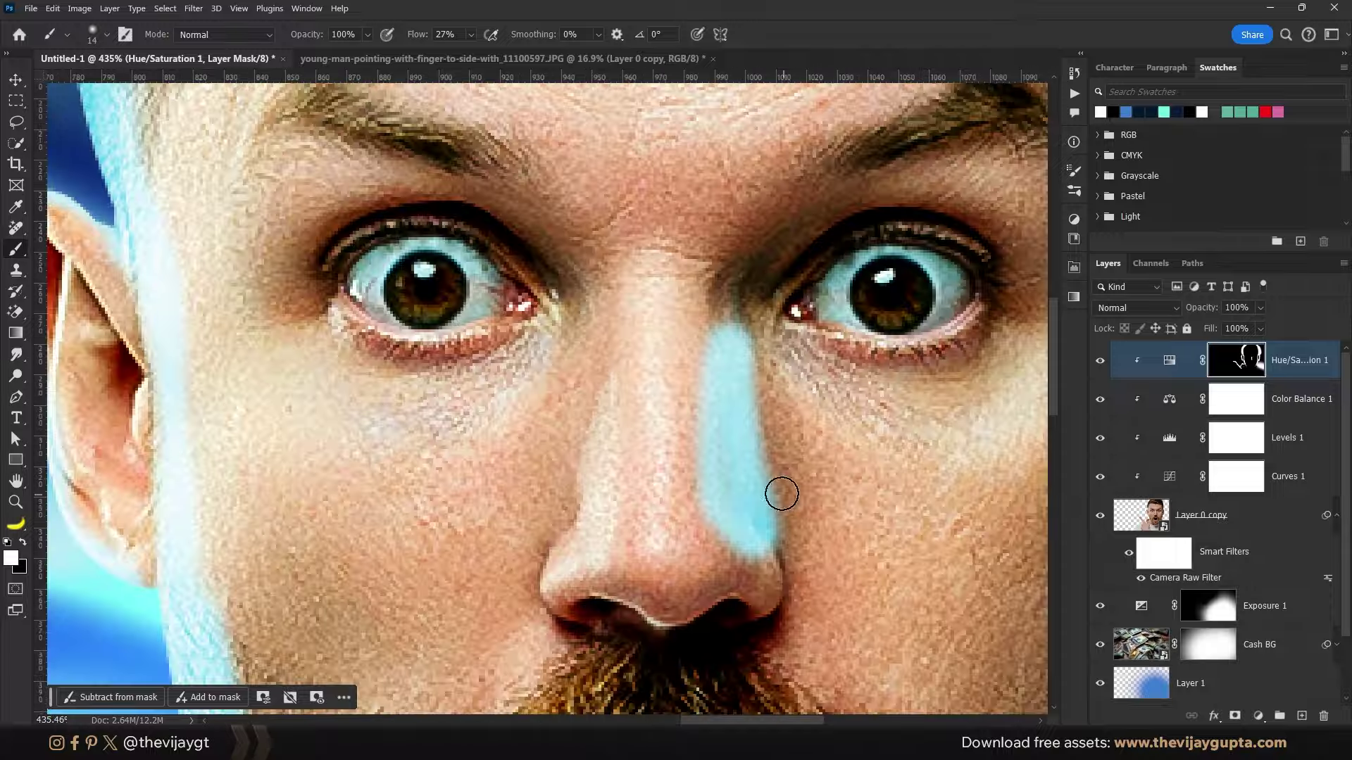
scroll(778, 492, up, 2)
scroll(788, 446, down, 2)
alt+right_click(787, 446)
scroll(650, 390, down, 4)
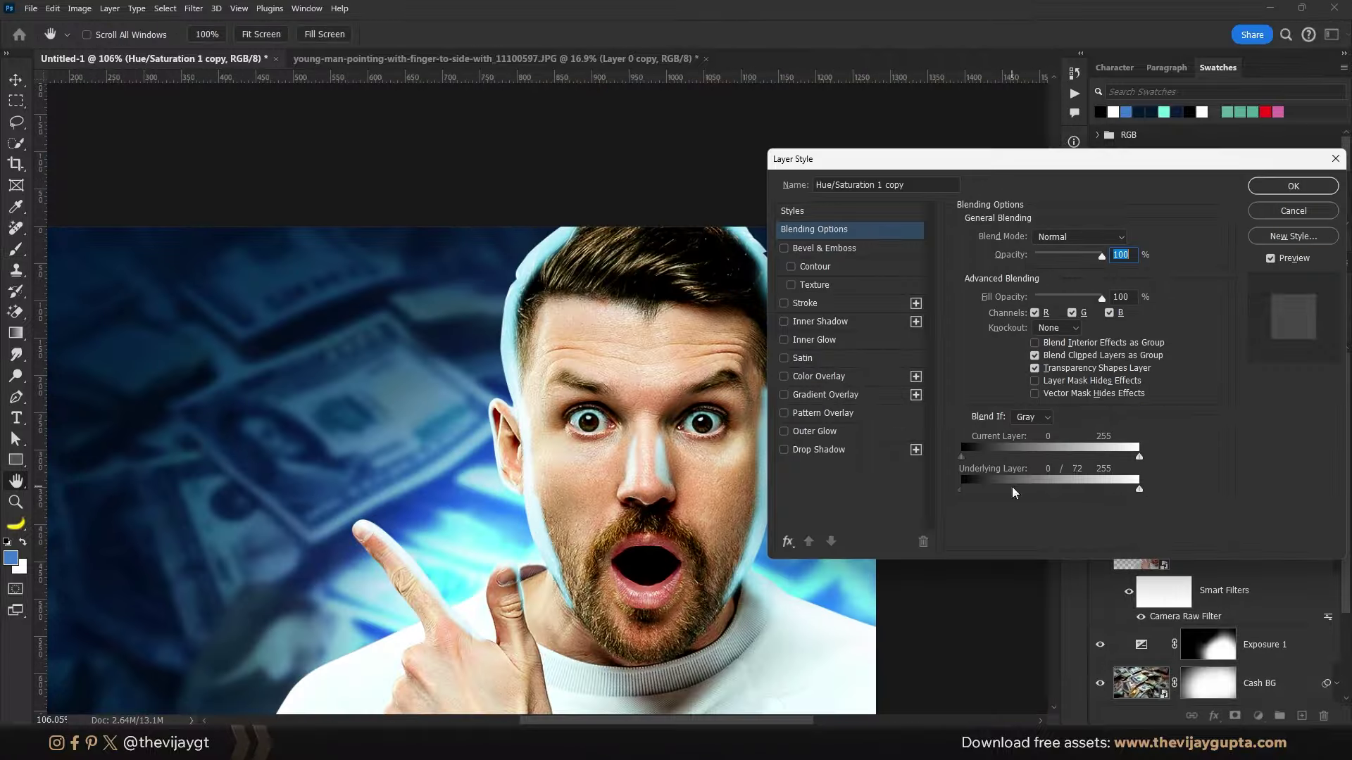
Step: Duplicate the cyan glow adjustment and paint glow on its mask near the hair
key(ctrl+j)
key(ctrl+i)
drag(782, 404, 601, 242)
Step: Touch up the original and duplicate glow masks around the ear, alternating between layers
key(alt+bracketleft)
scroll(392, 226, up, 2)
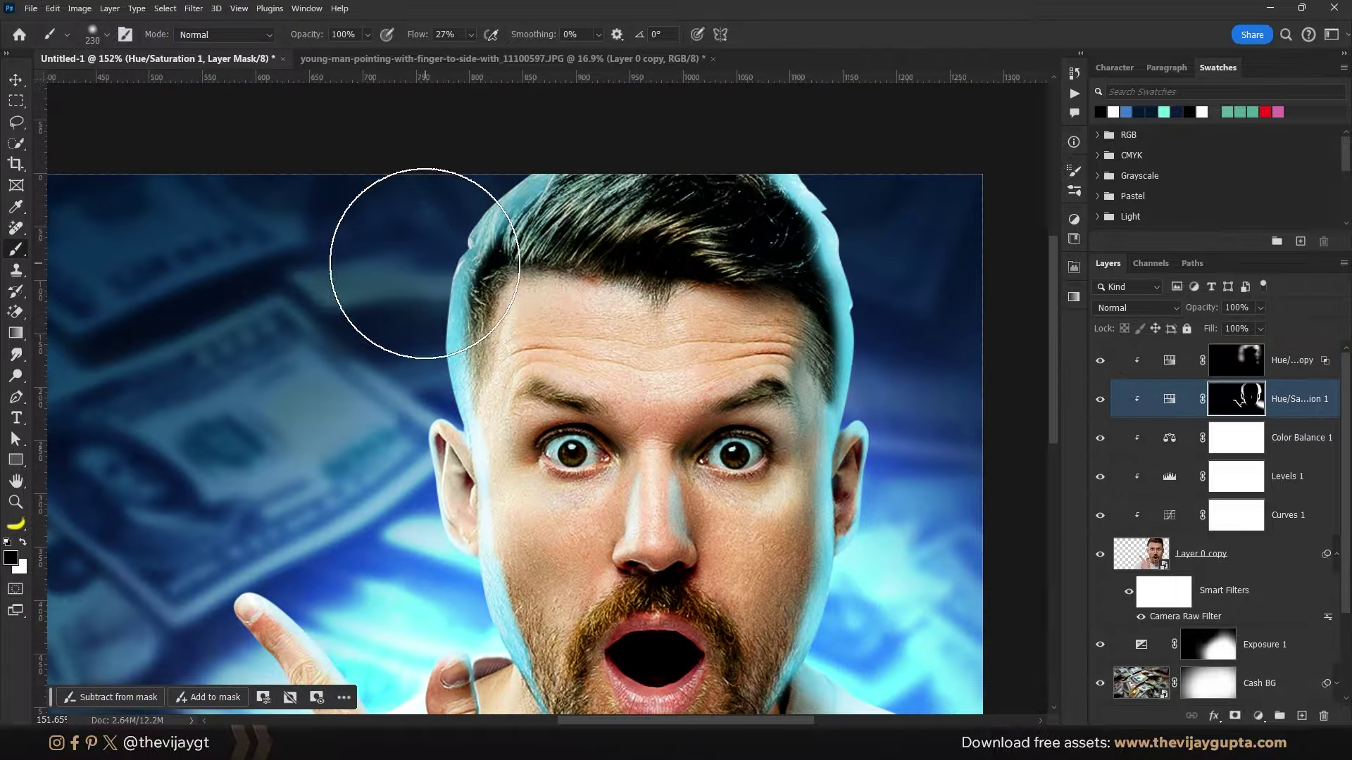
scroll(483, 437, up, 2)
alt+right_click(543, 377)
key(alt+bracketright)
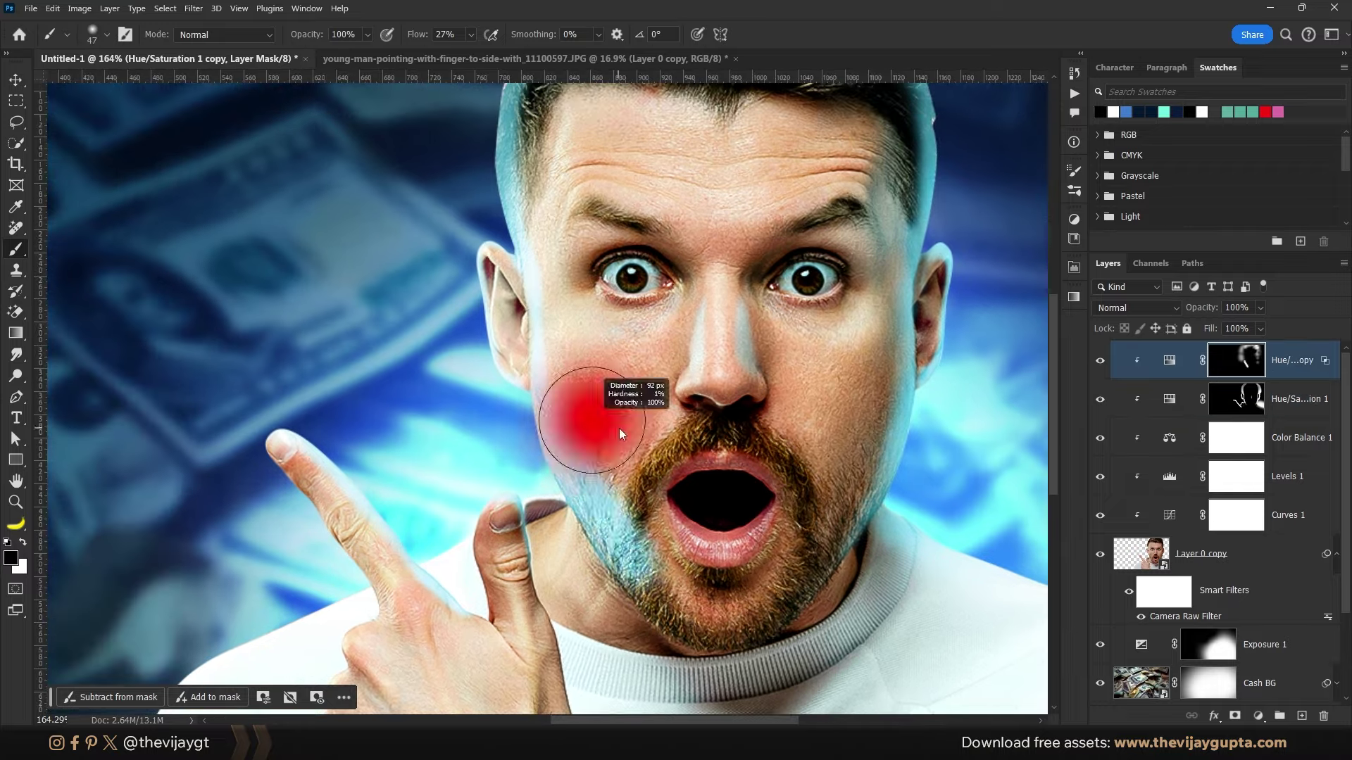
scroll(604, 310, up, 5)
scroll(620, 352, up, 1)
scroll(633, 396, down, 4)
key(alt+bracketleft)
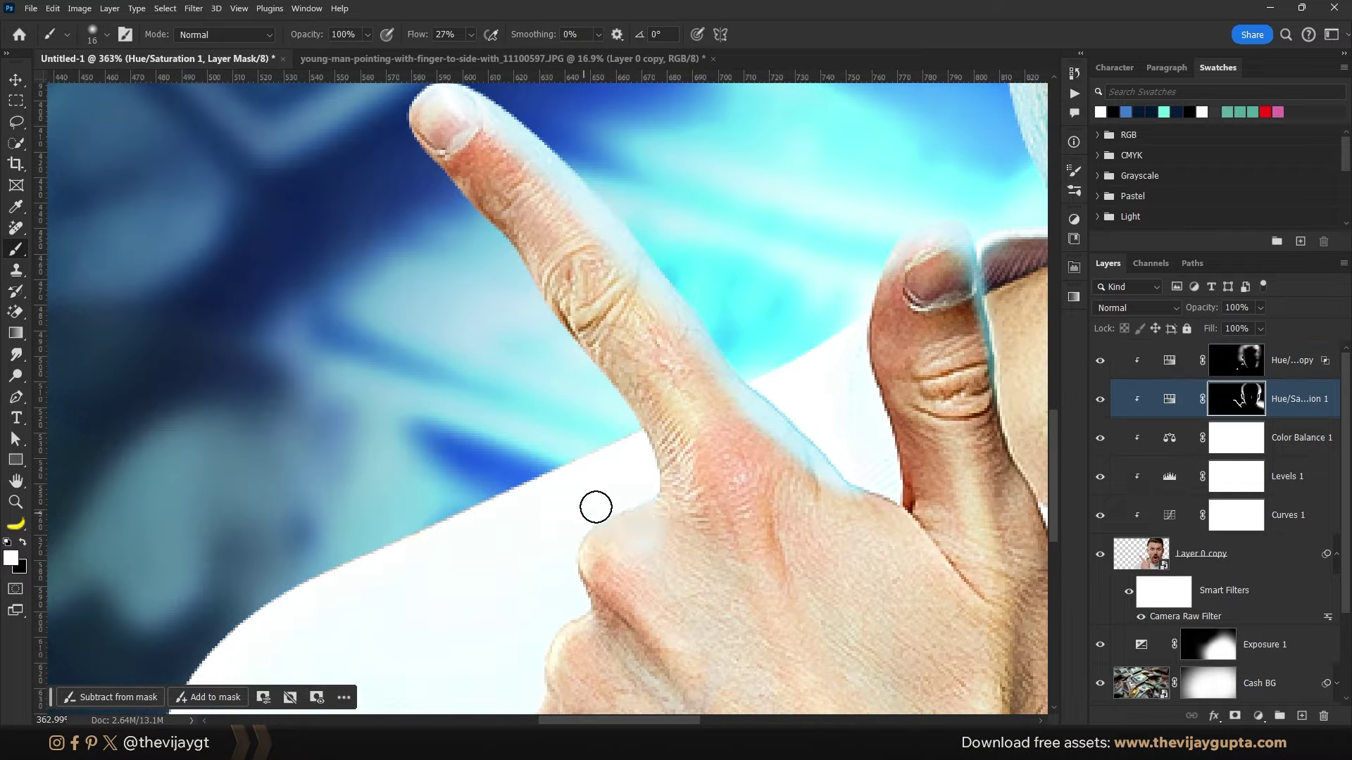
scroll(634, 486, down, 4)
key(x)
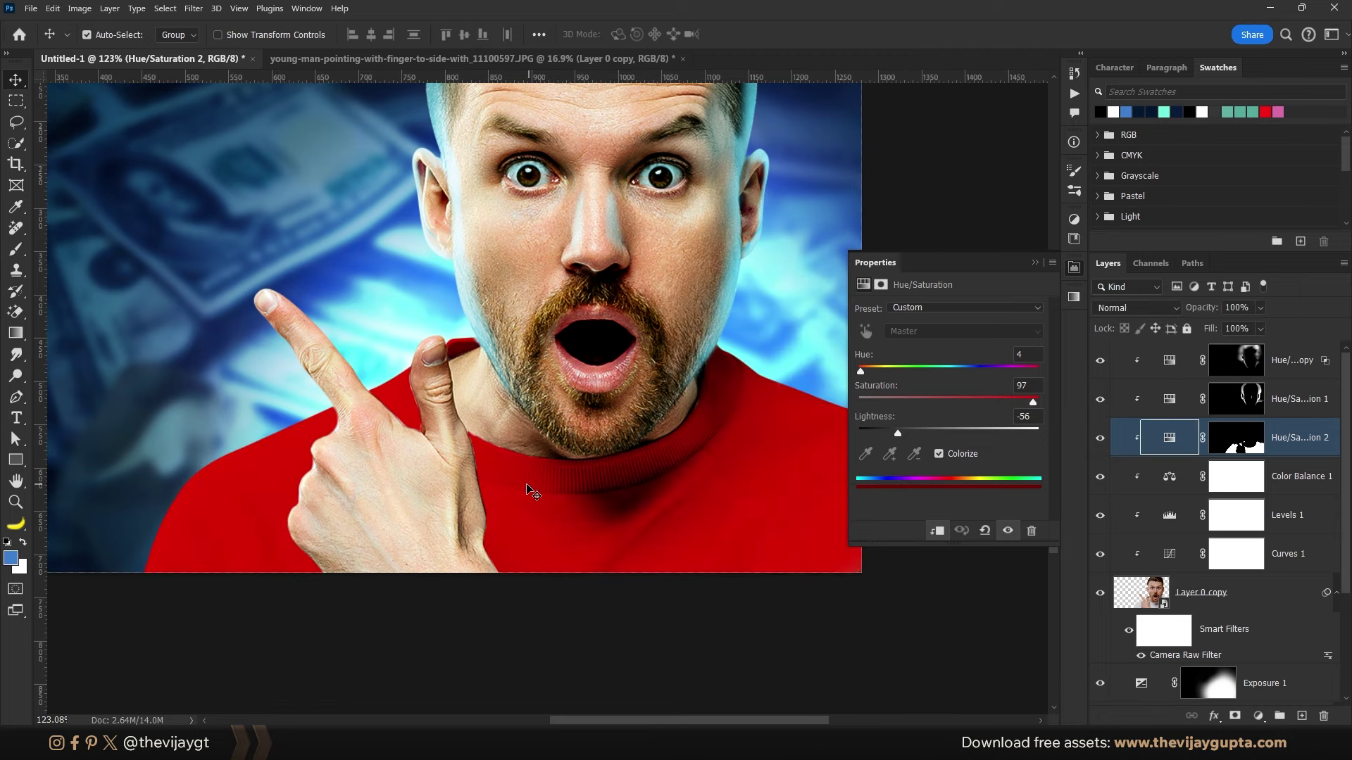
Step: Shift Hue/Saturation 2's hue so the shirt turns from purple to red
scroll(528, 491, up, 1)
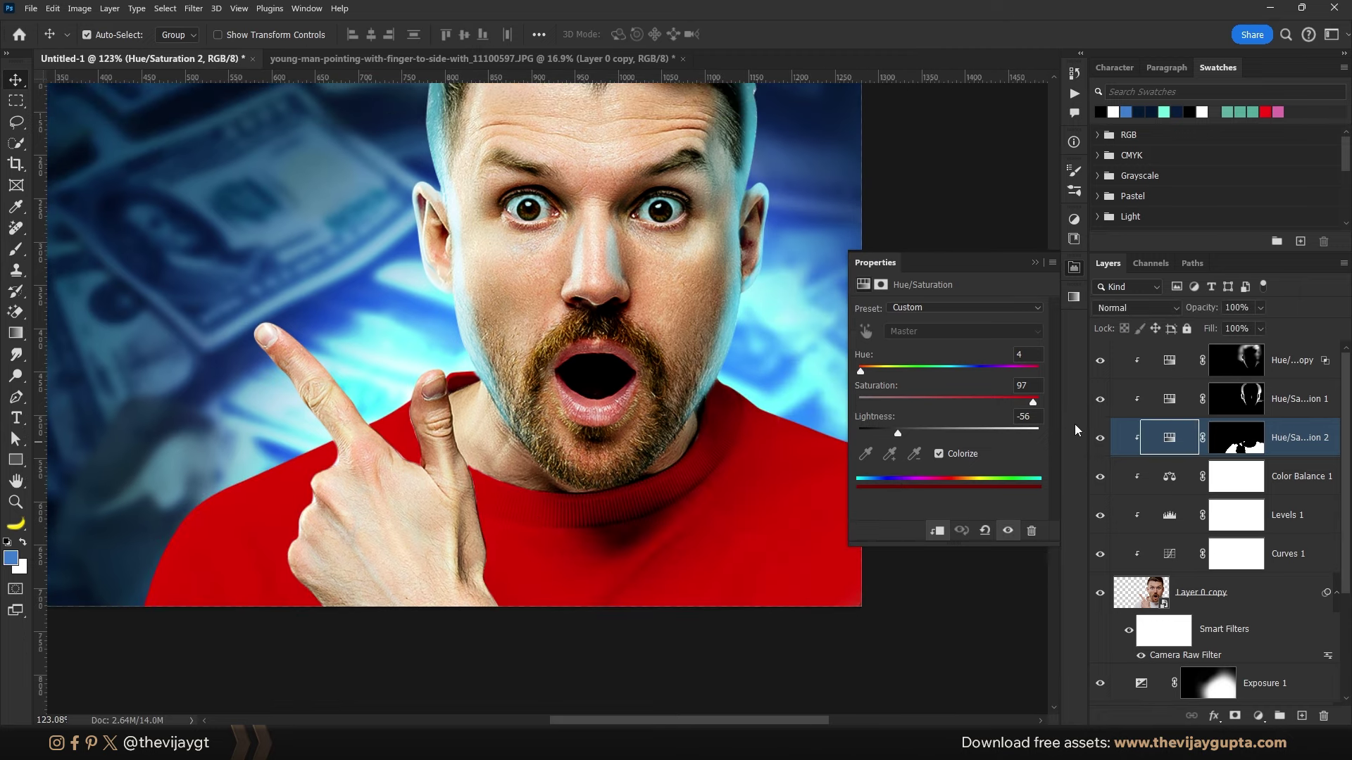
click(1100, 438)
click(1101, 438)
scroll(465, 521, down, 2)
mouse_move(861, 372)
mouse_down()
mouse_move(1005, 371)
mouse_move(859, 372)
mouse_up()
click(1035, 263)
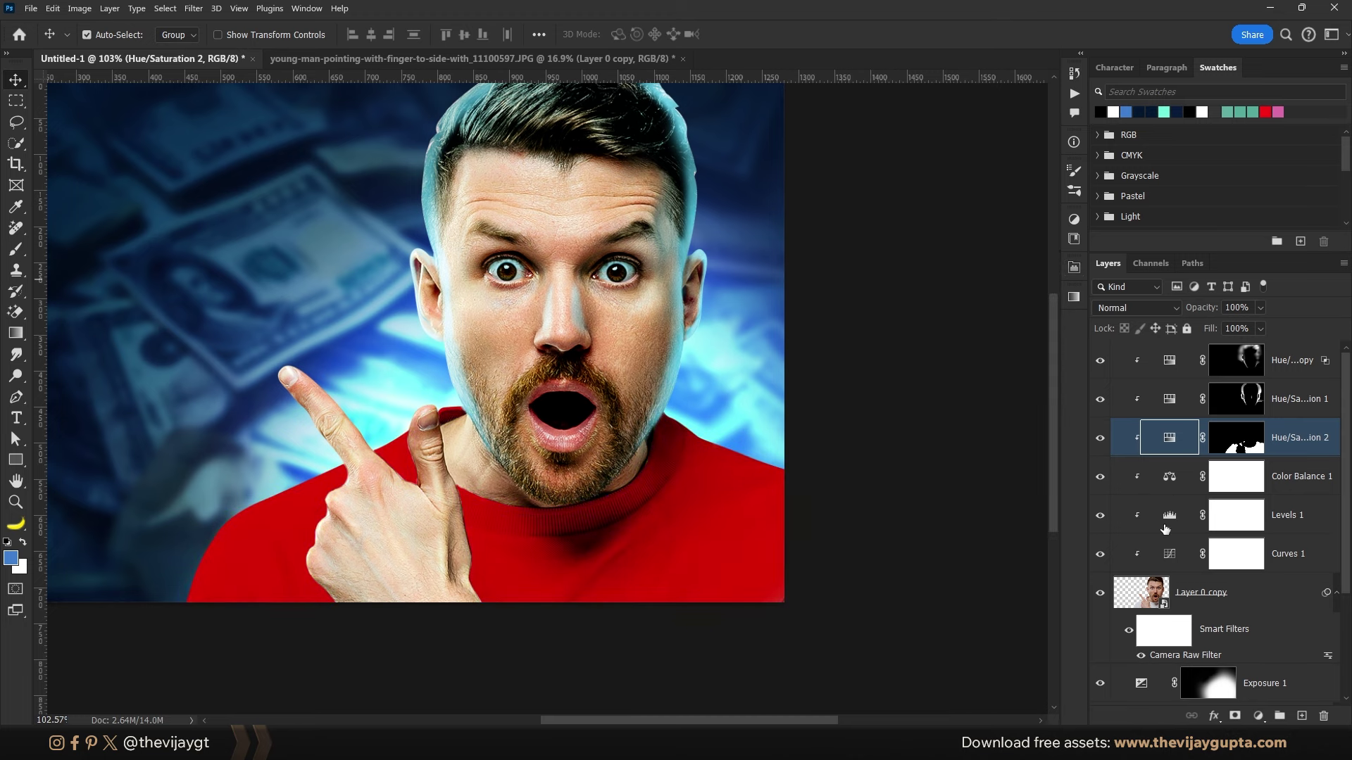
scroll(452, 525, up, 2)
scroll(437, 514, up, 1)
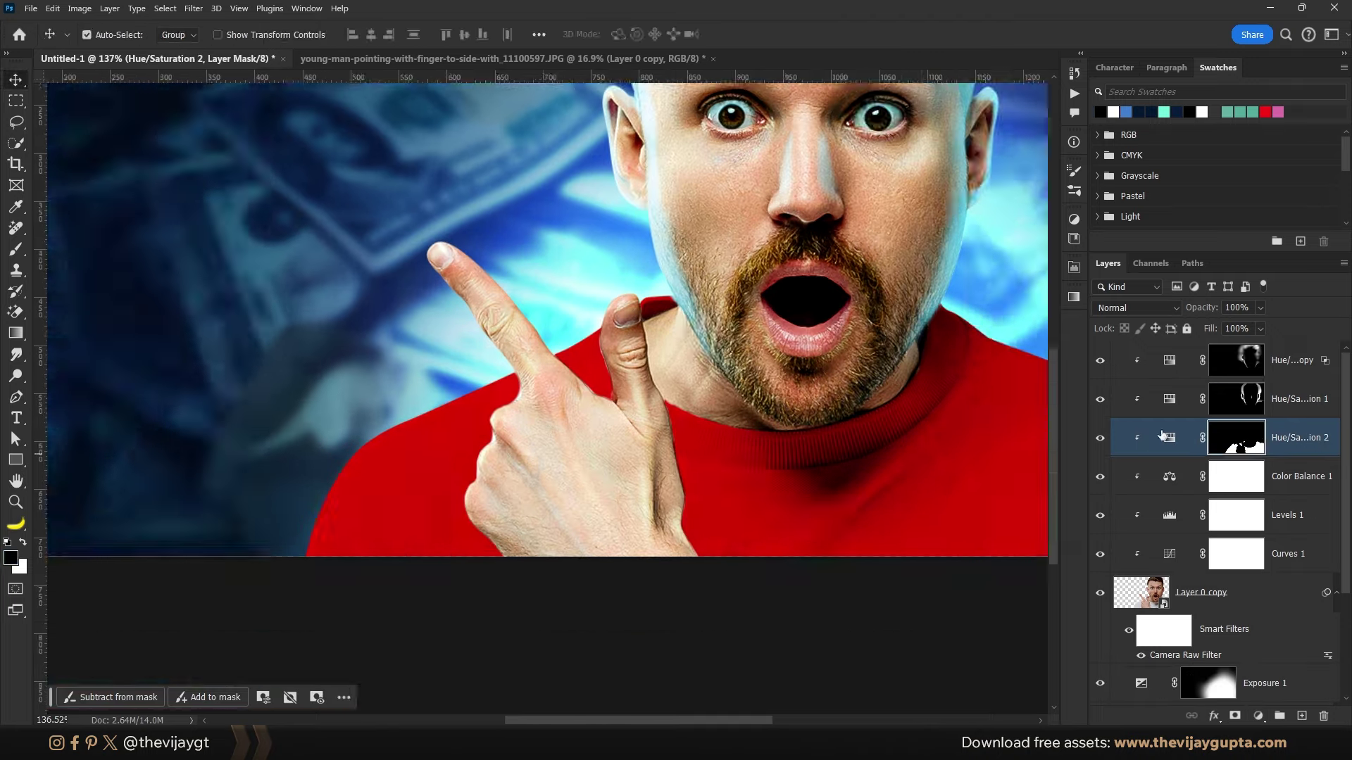
scroll(585, 327, down, 2)
Step: Set up a small black brush to hide the glow on the thumb's edge
key(bracketright)
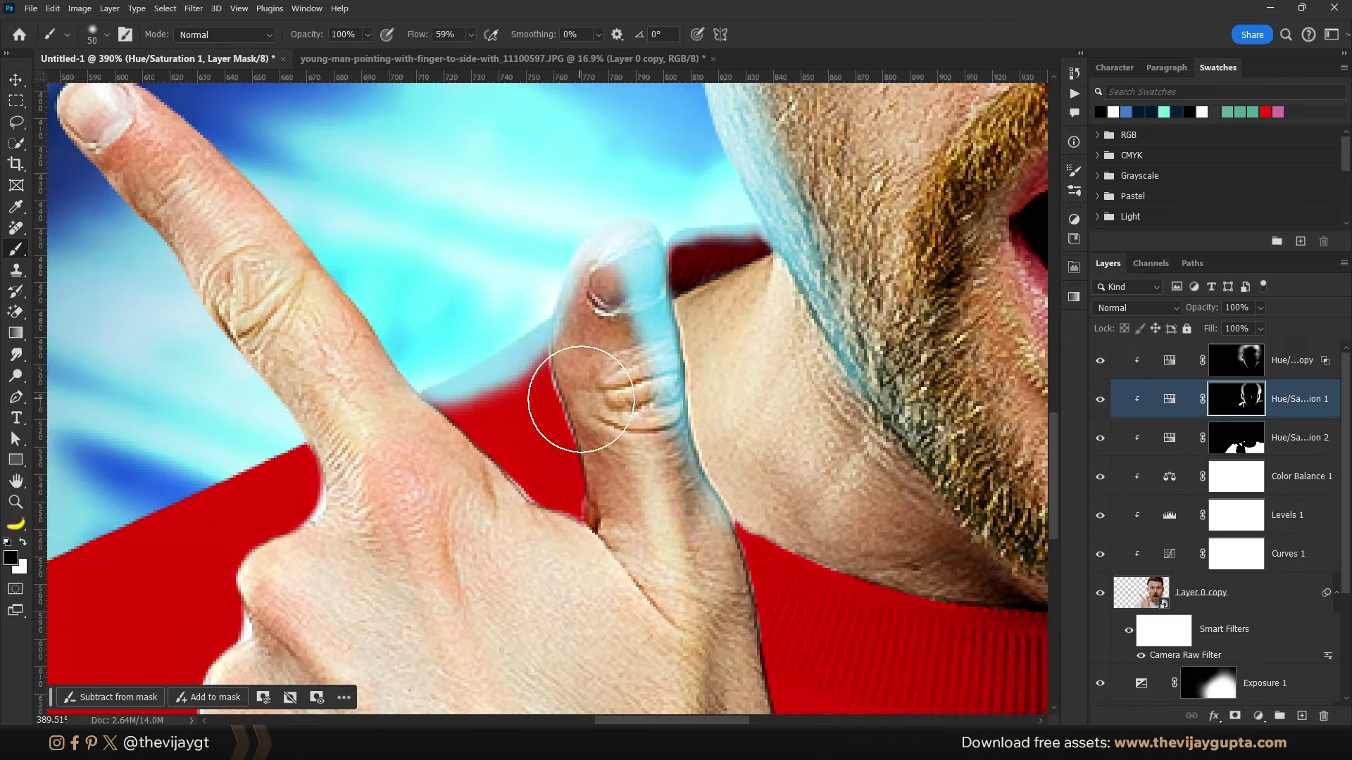
scroll(649, 272, down, 1)
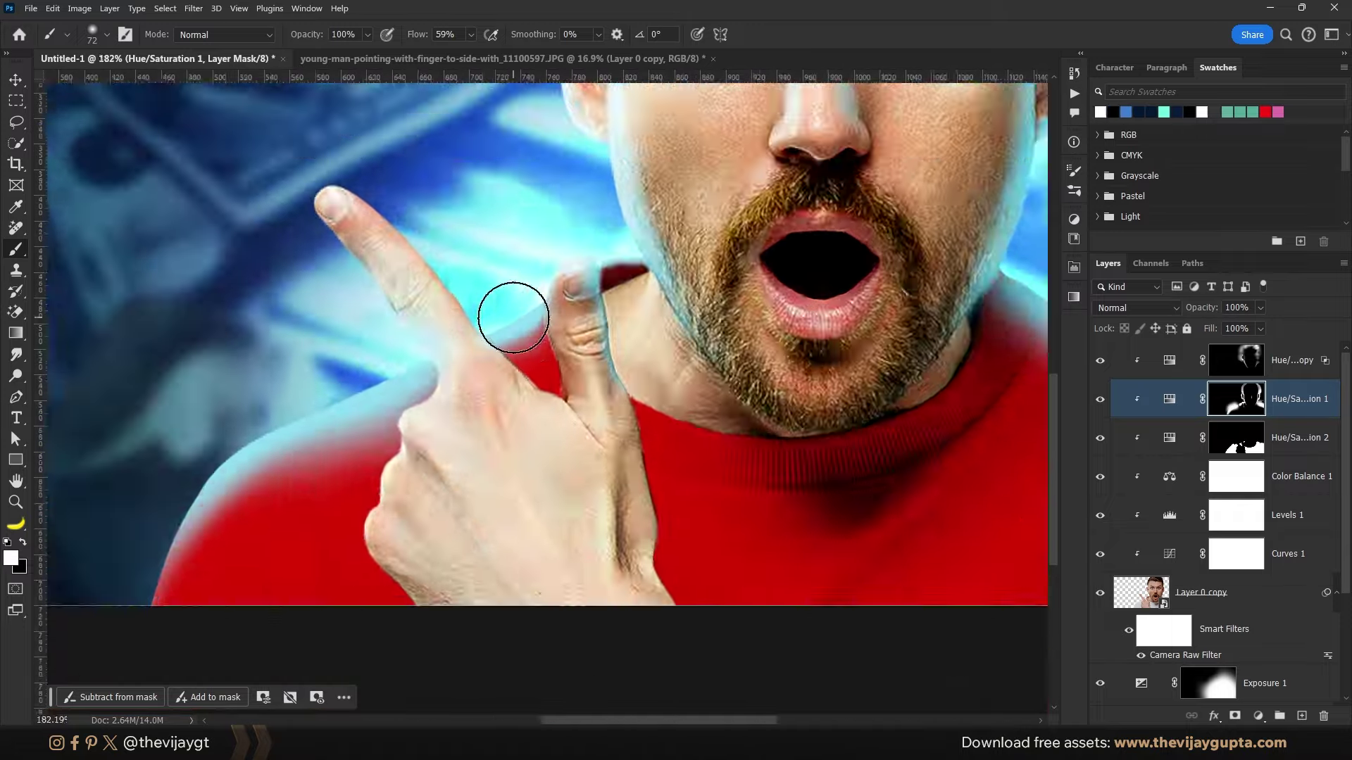
scroll(451, 341, up, 3)
key(bracketleft)
key(x)
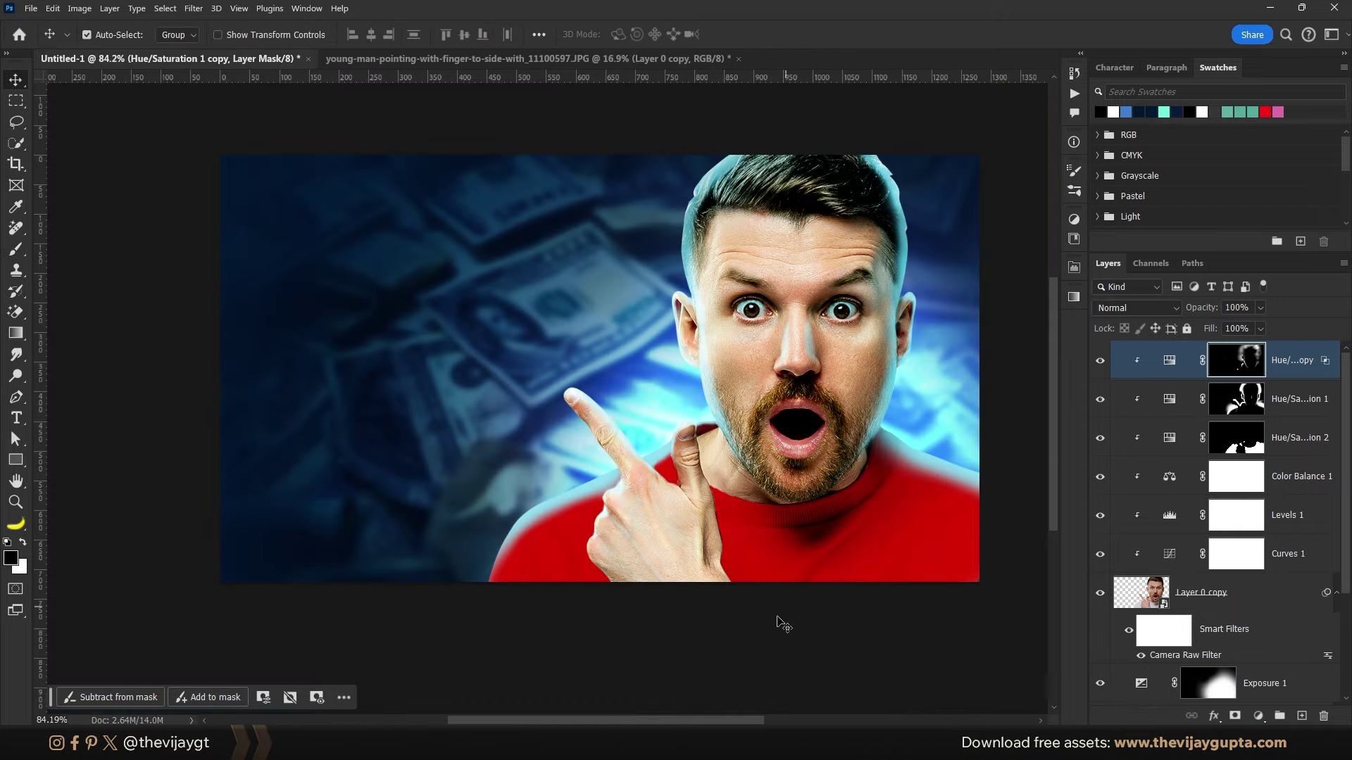
Step: Lower Hue/Saturation 1's Lightness to darken the cyan glow around the man
click(784, 625)
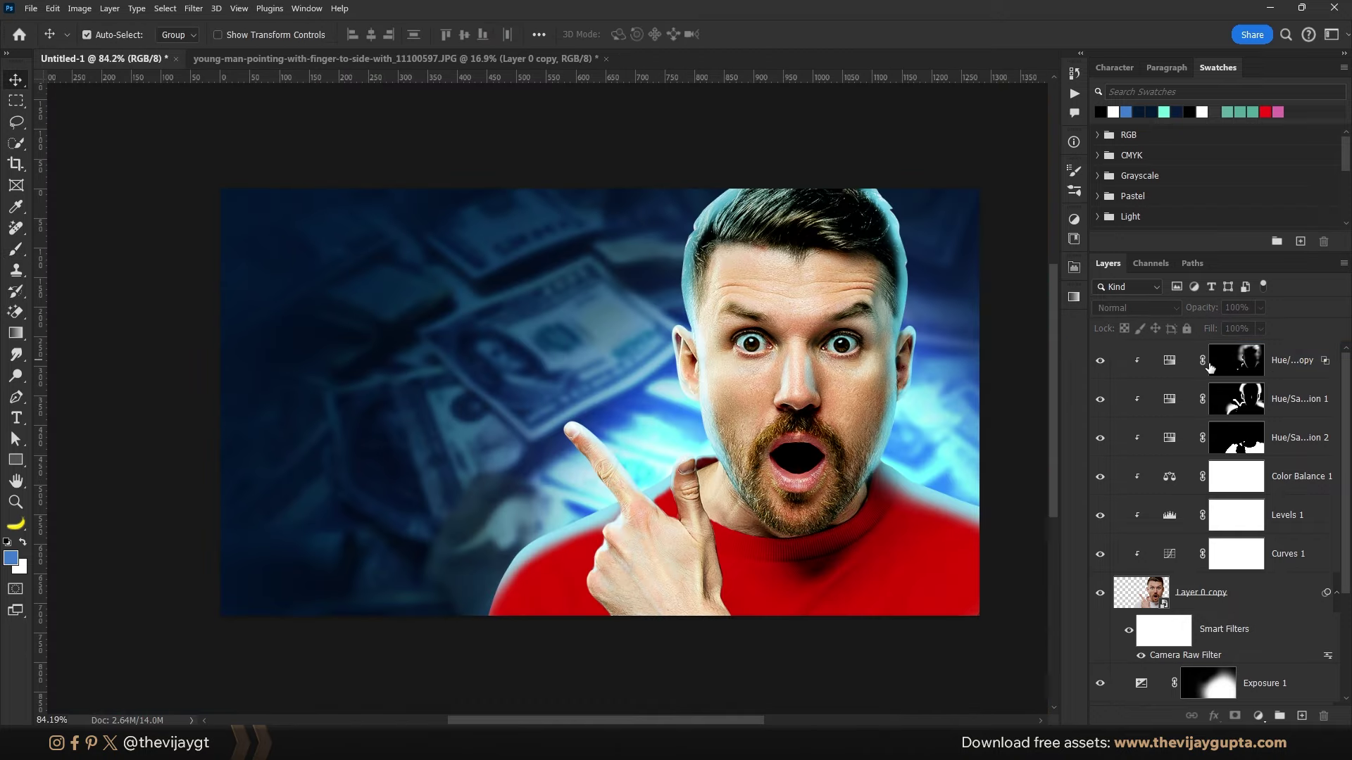
click(1099, 360)
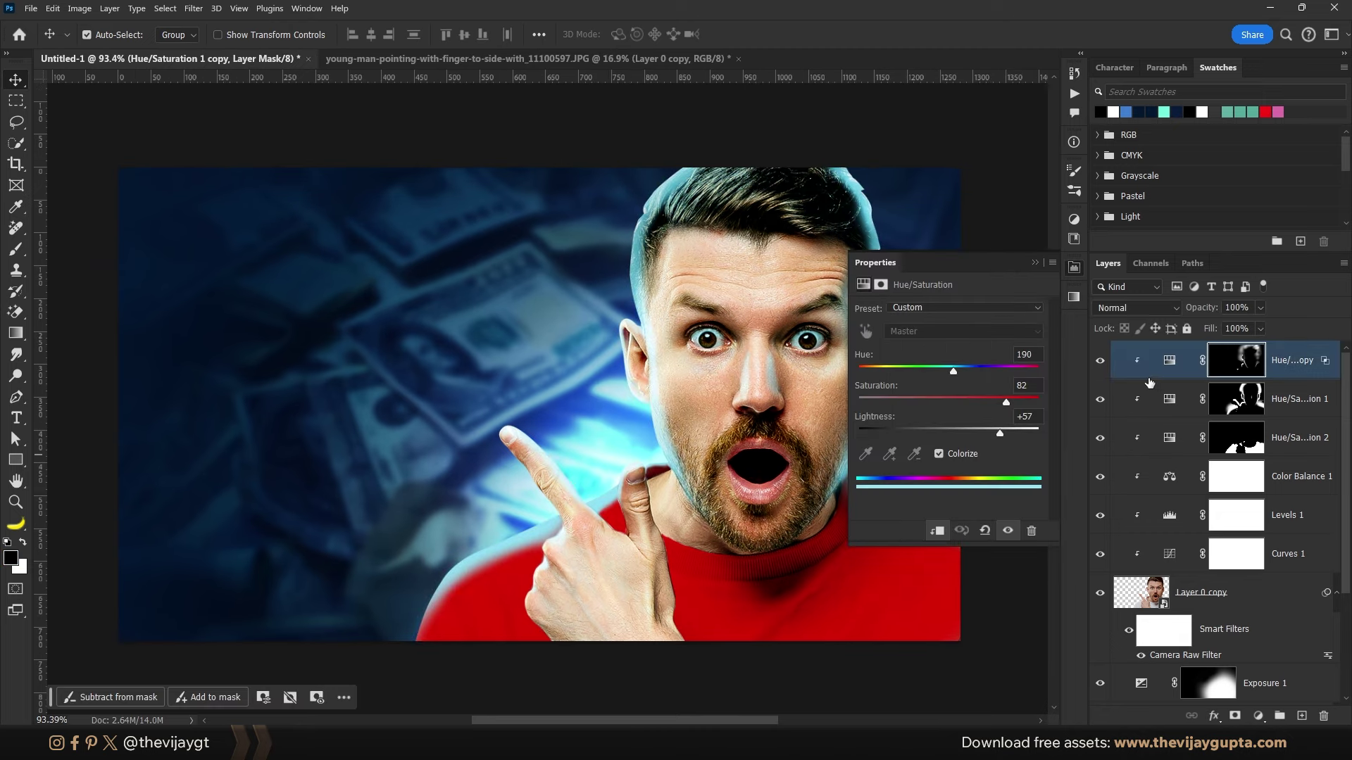
click(1153, 398)
scroll(626, 478, up, 3)
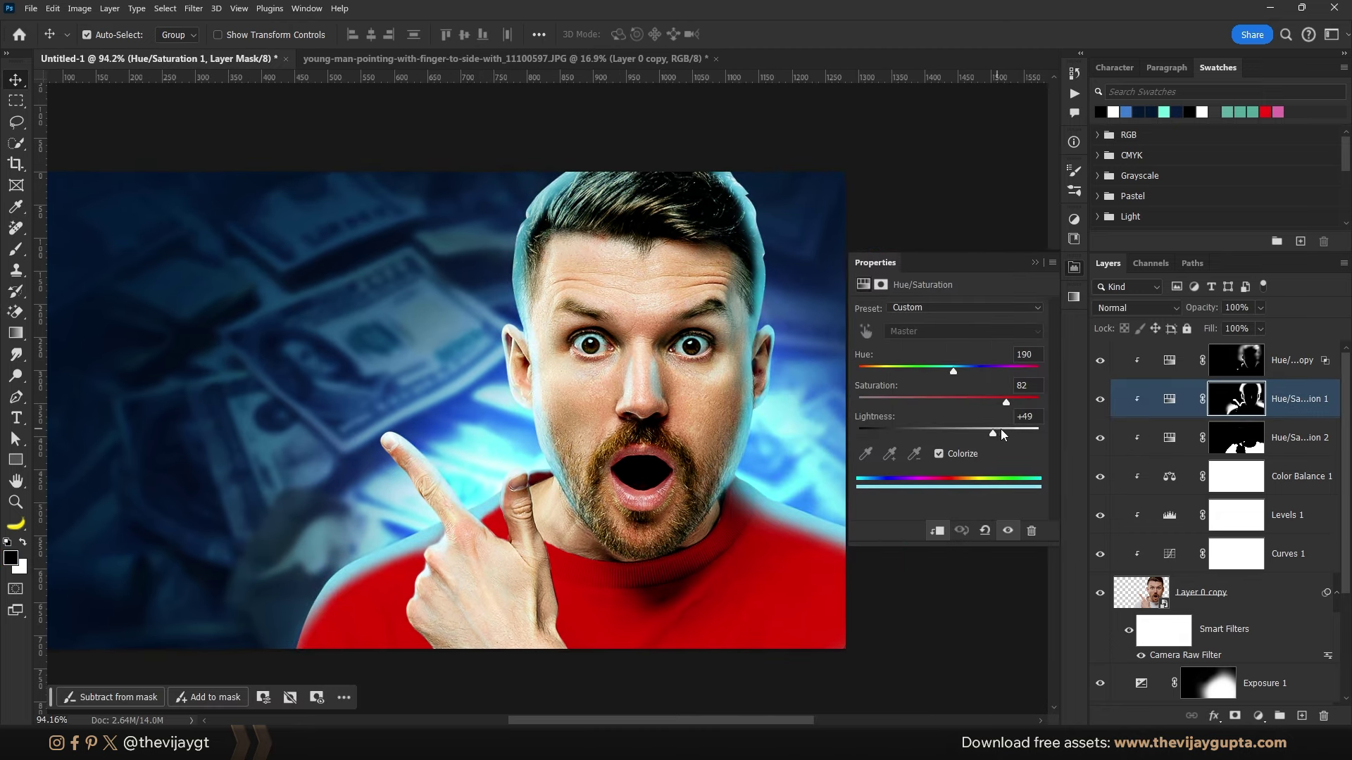
drag(1000, 431, 981, 433)
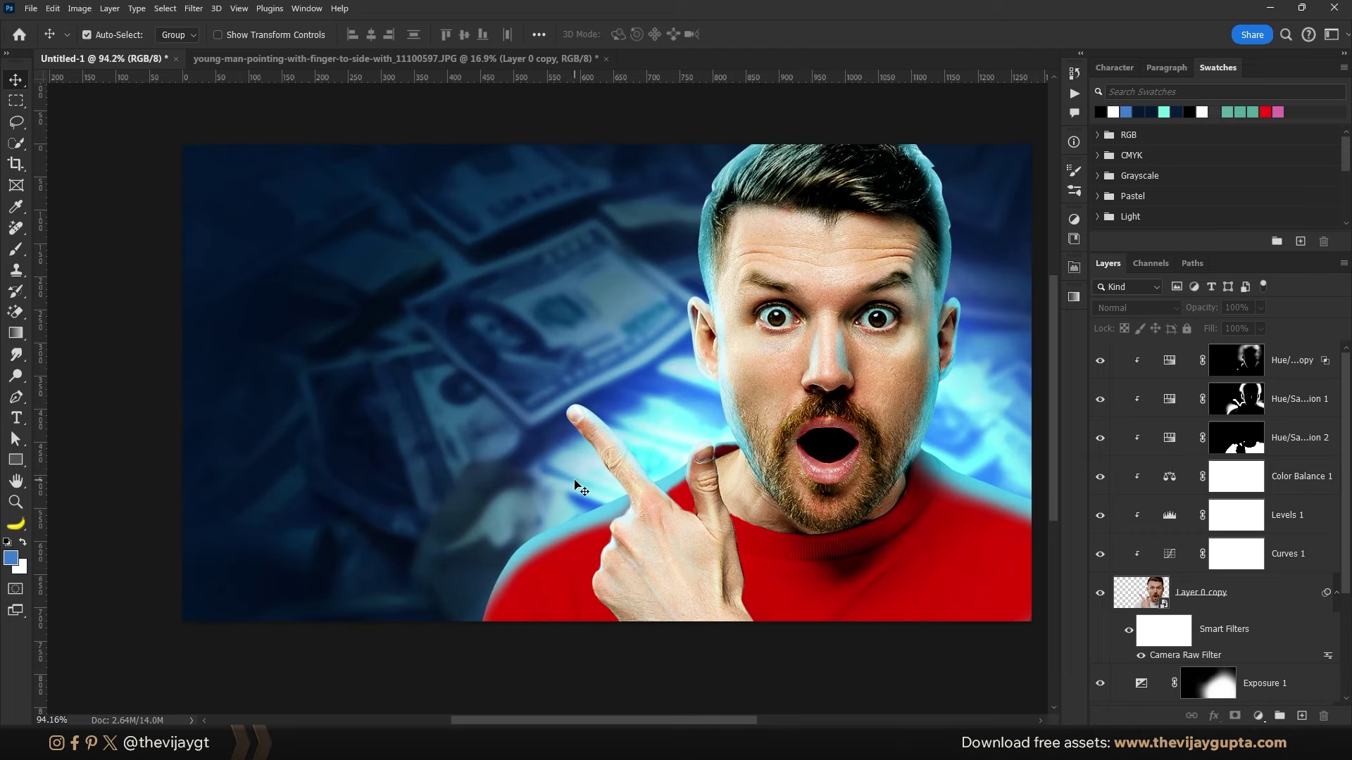
Step: Paste the headline words from Notepad as text set in Graphik Web Bold
key(alt+Tab)
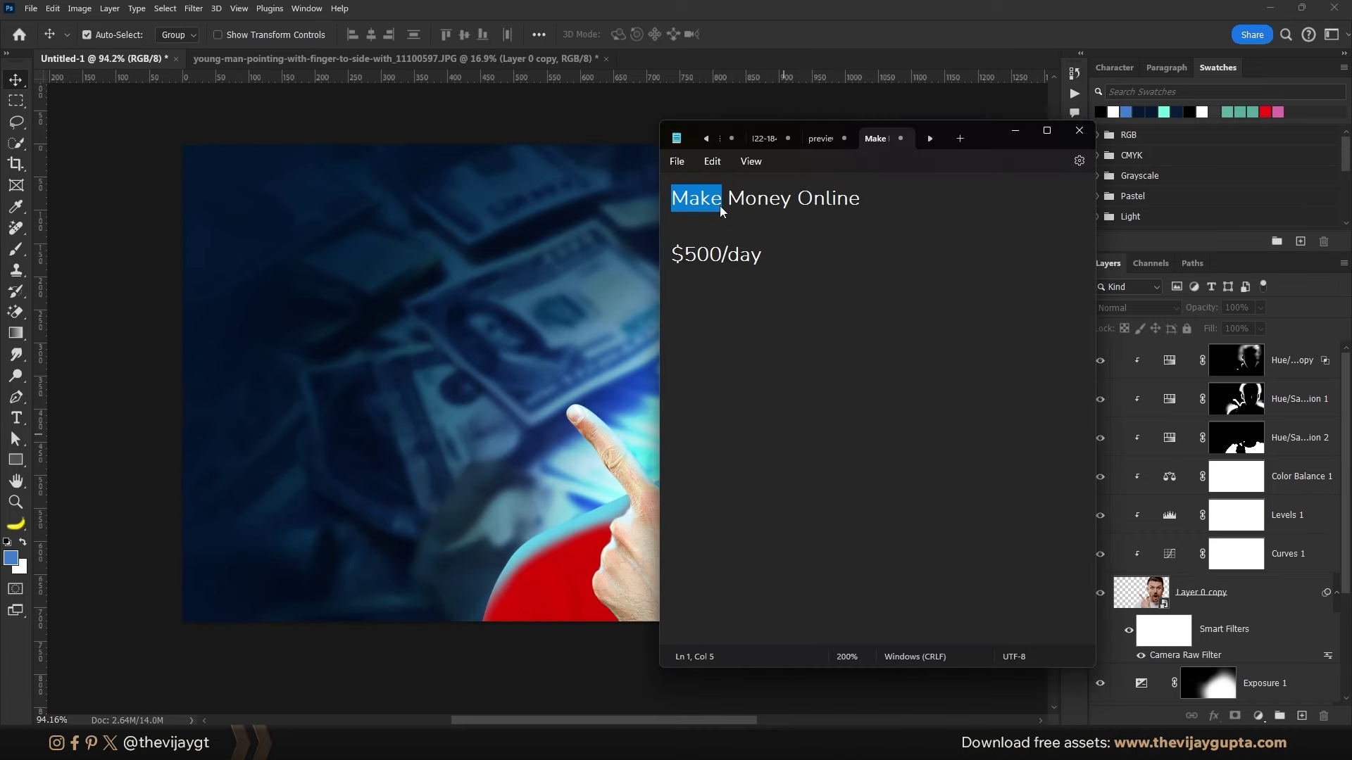
key(alt+Tab)
key(t)
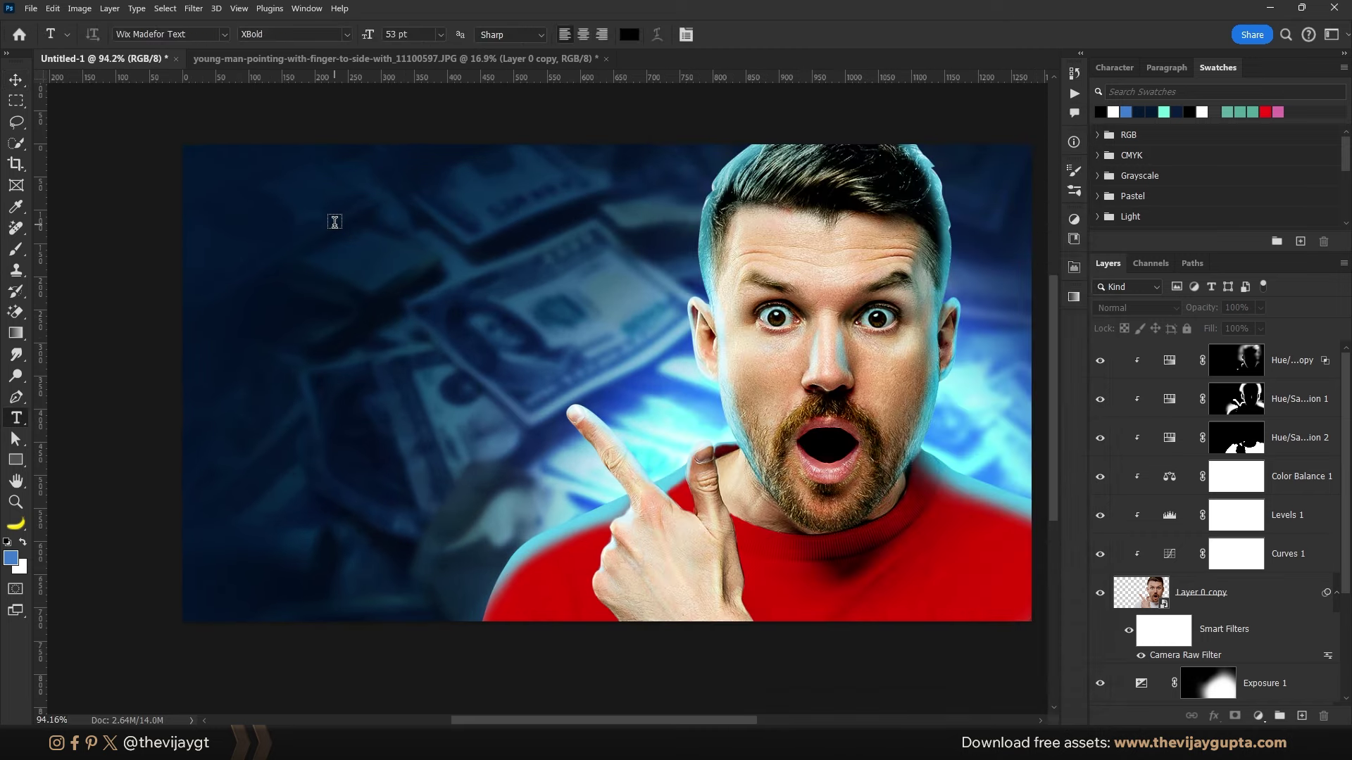
click(335, 223)
text(Make)
key(ctrl+Return)
key(v)
click(1114, 68)
click(1169, 94)
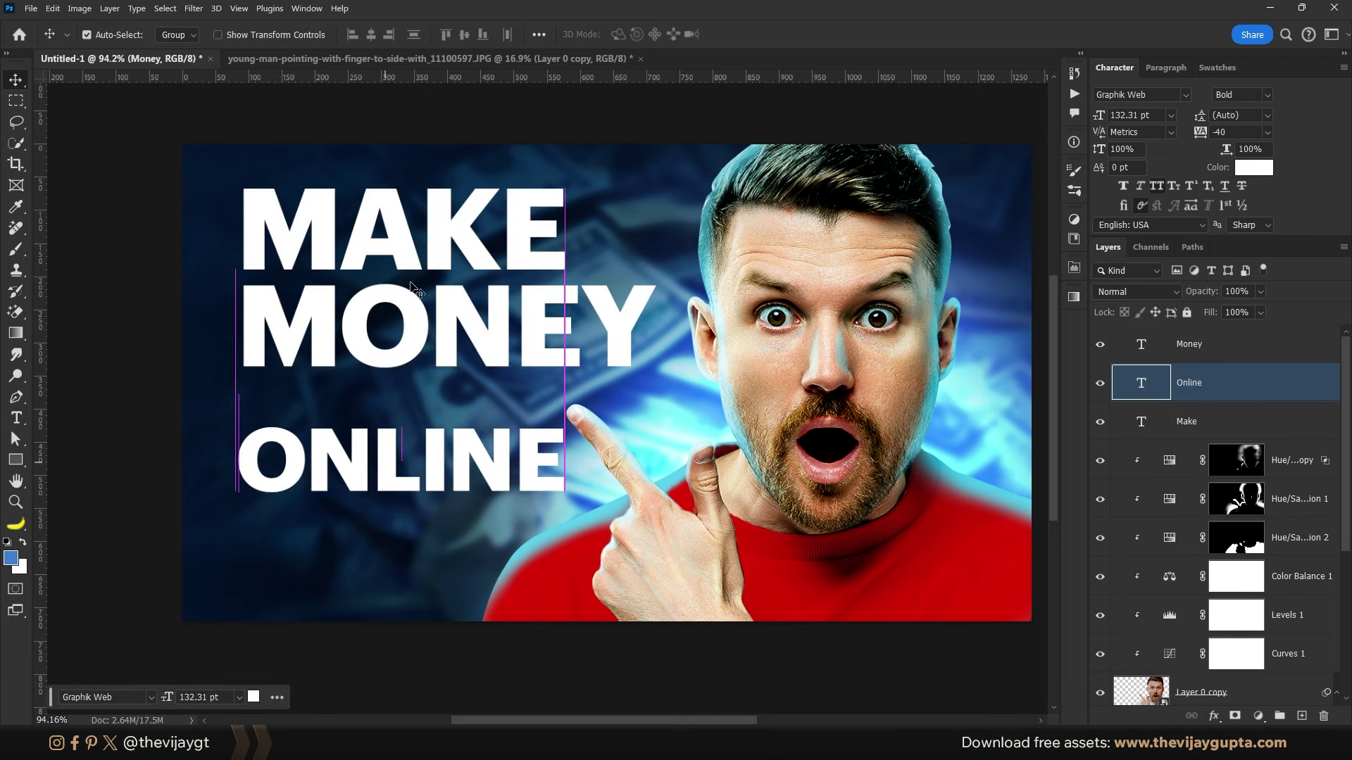
Step: Stack MAKE, MONEY, ONLINE and shift the whole headline slightly left
drag(401, 331, 402, 330)
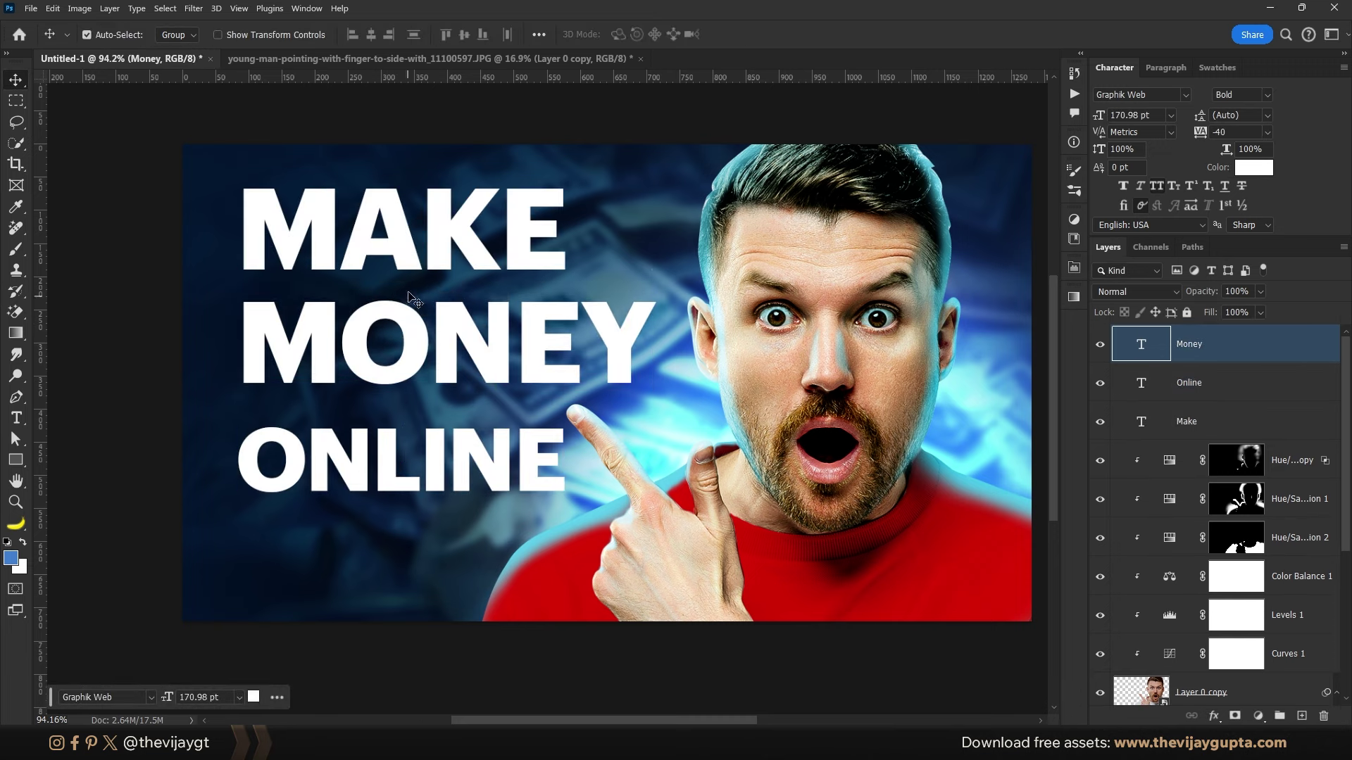
shift+click(389, 440)
drag(448, 211, 432, 212)
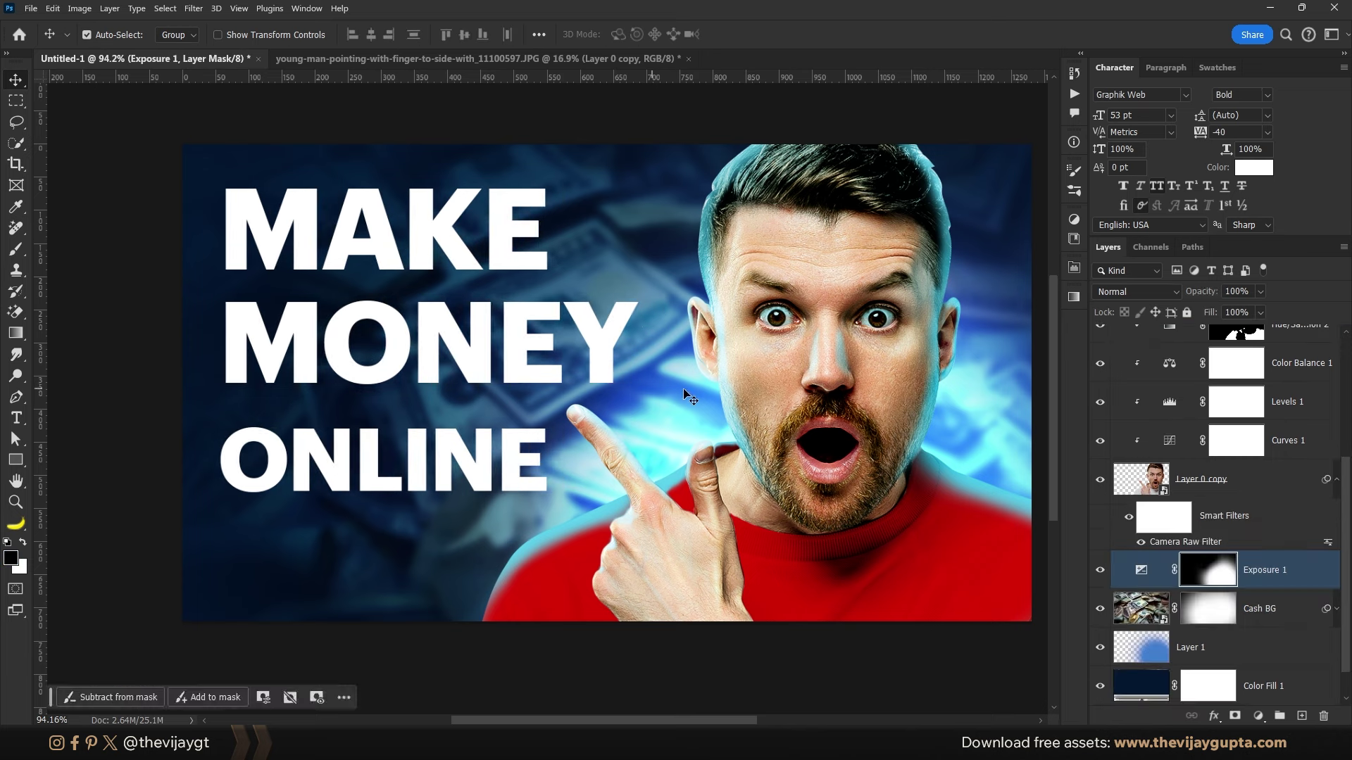
Step: Draw a rectangle band behind MONEY and fill it with a sampled cyan
click(1141, 569)
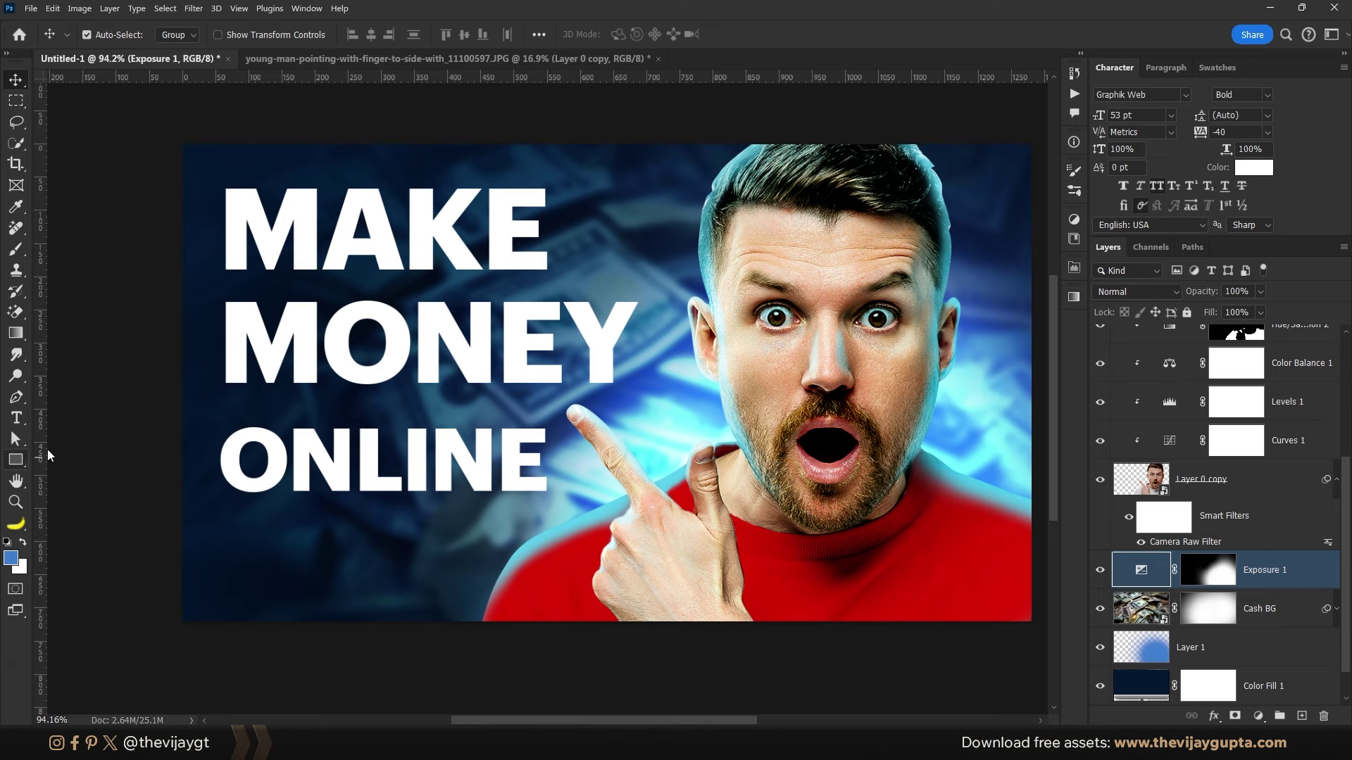
click(16, 460)
drag(149, 284, 813, 406)
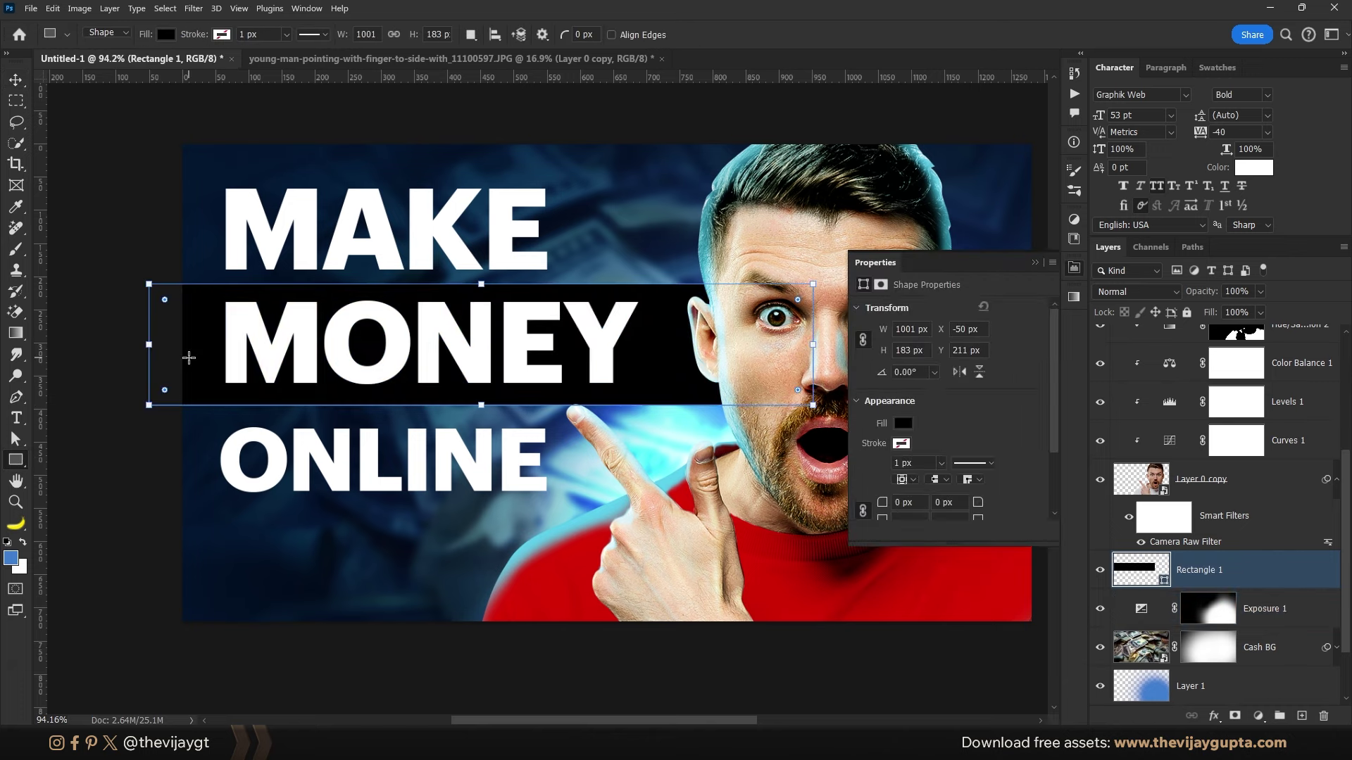
key(v)
click(1217, 67)
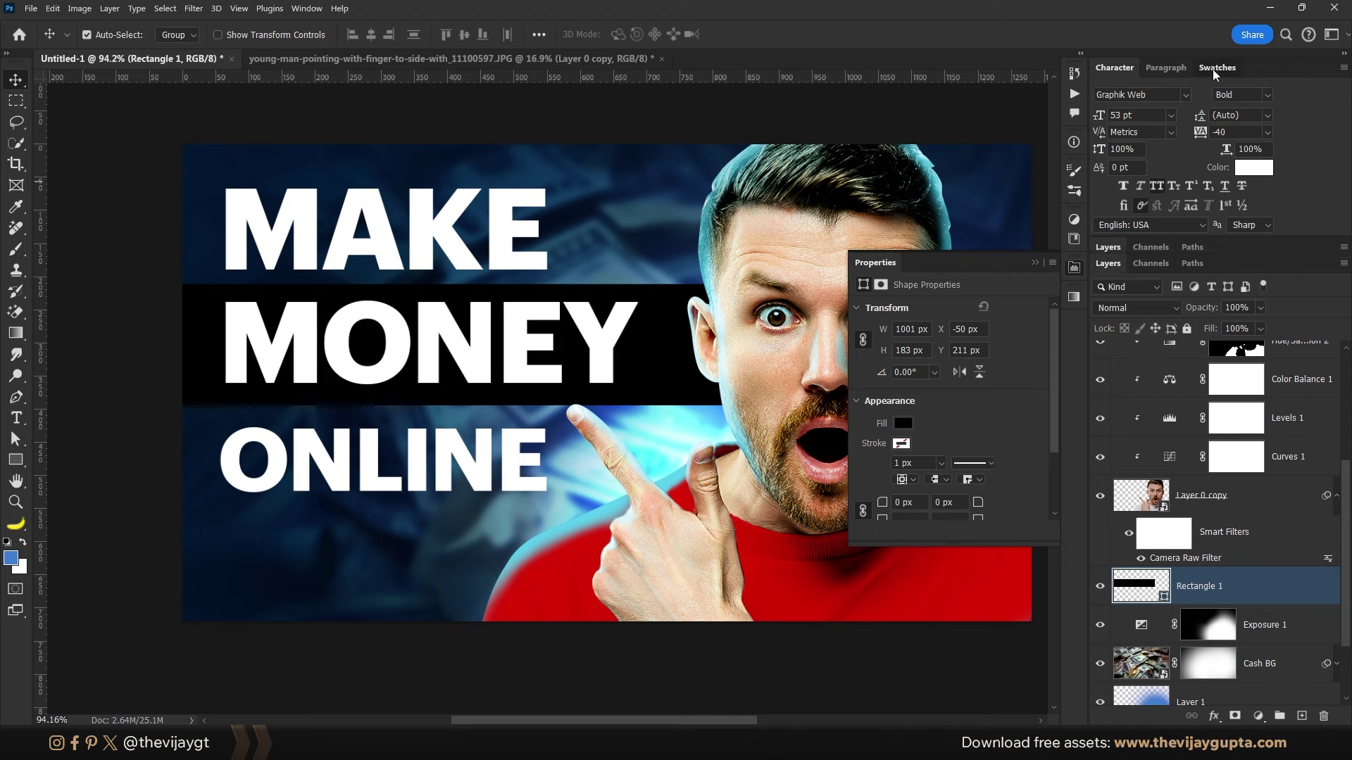
click(1100, 112)
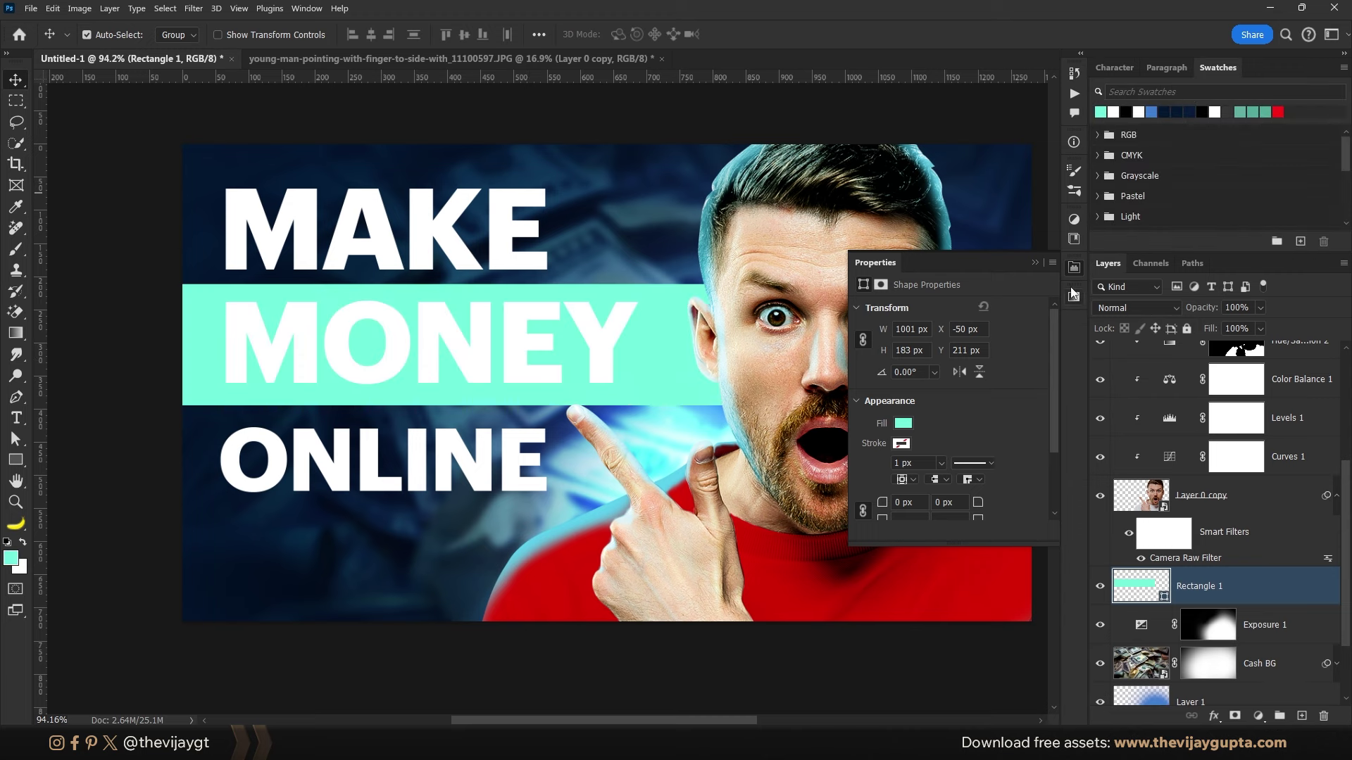
click(1037, 264)
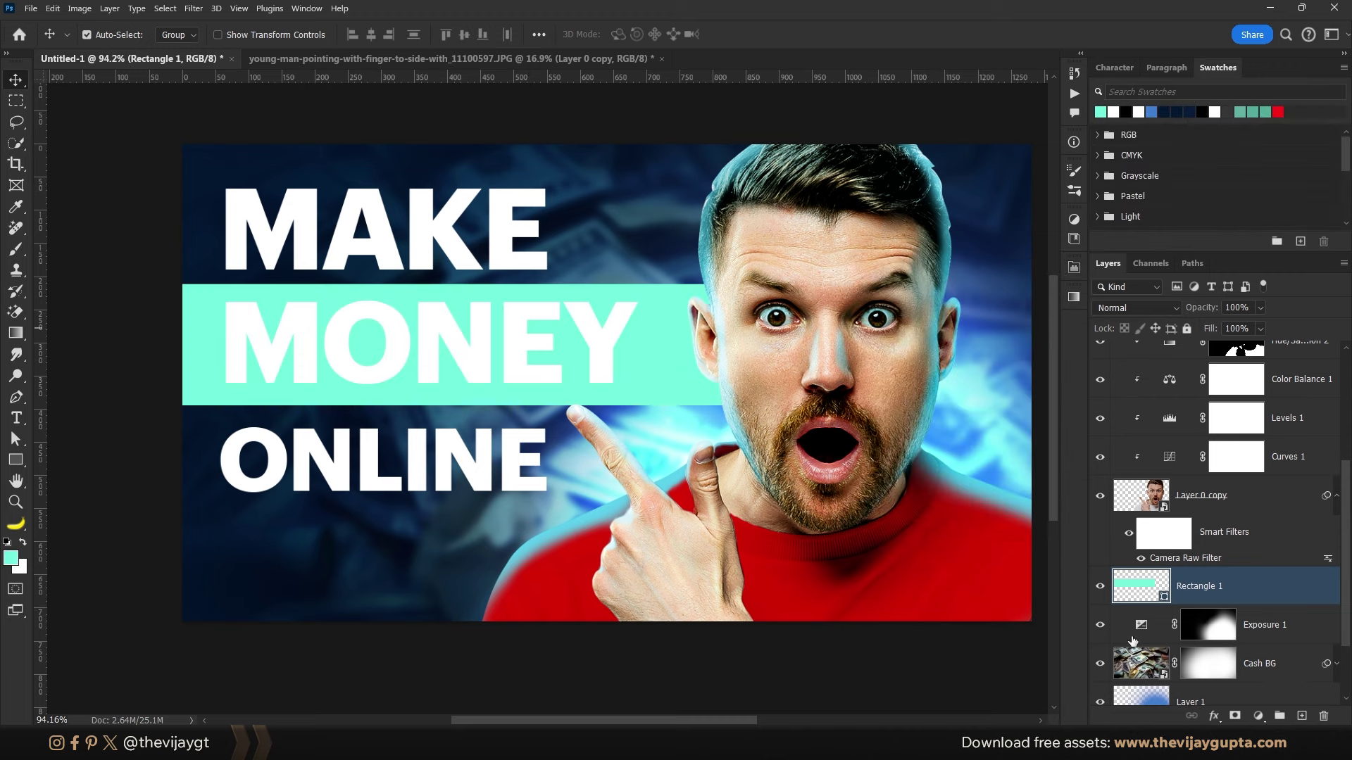
double_click(1136, 587)
click(665, 446)
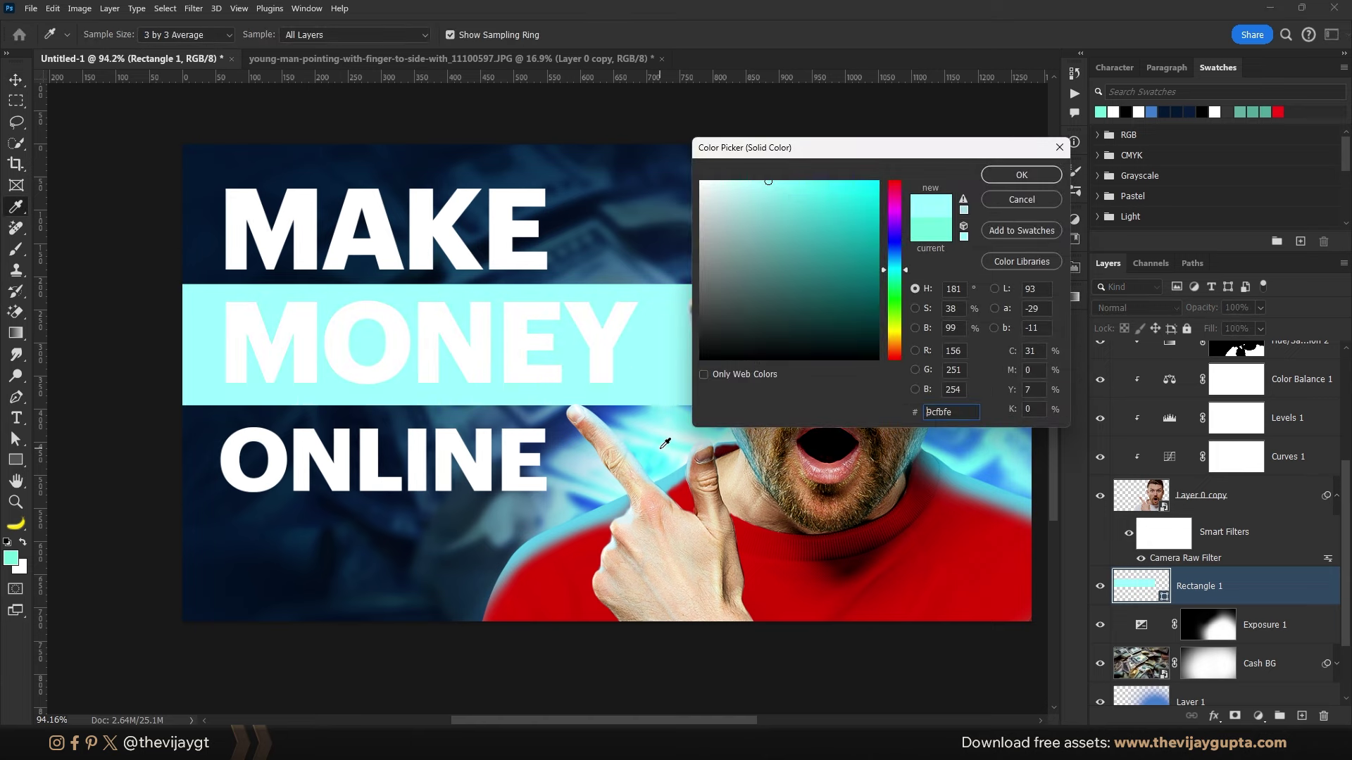
key(Return)
key(v)
Step: Color the MONEY text dark navy sampled from the background
click(556, 363)
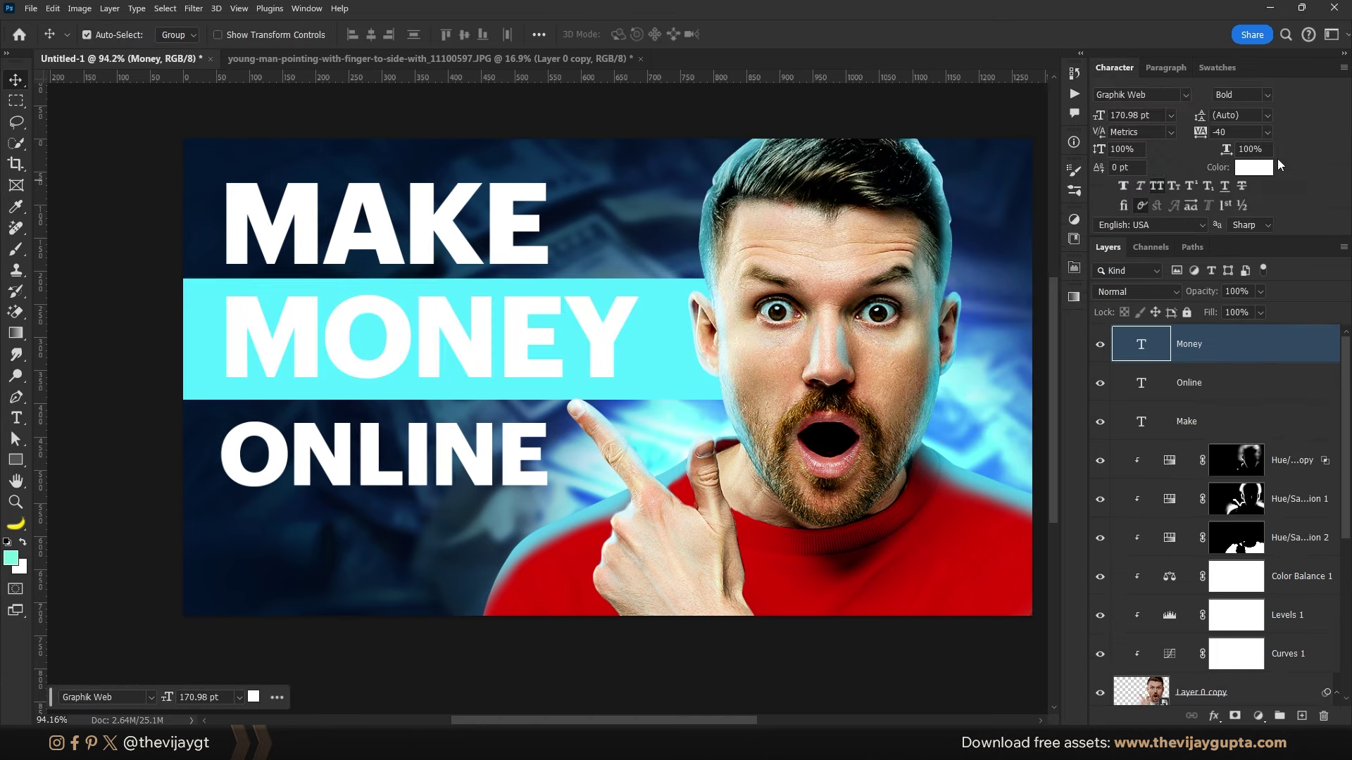
click(1266, 168)
click(206, 409)
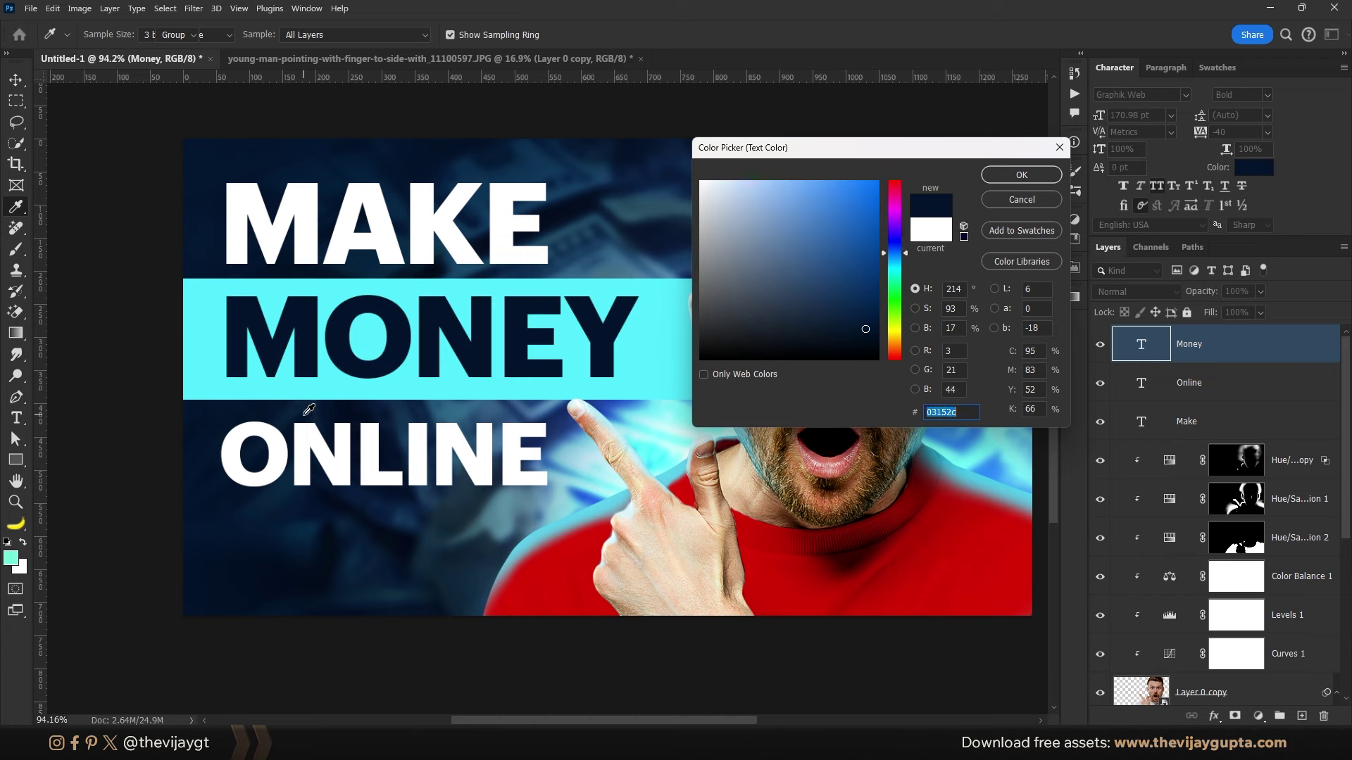
key(Return)
Step: Add a layer mask to the cyan band's layer
click(514, 390)
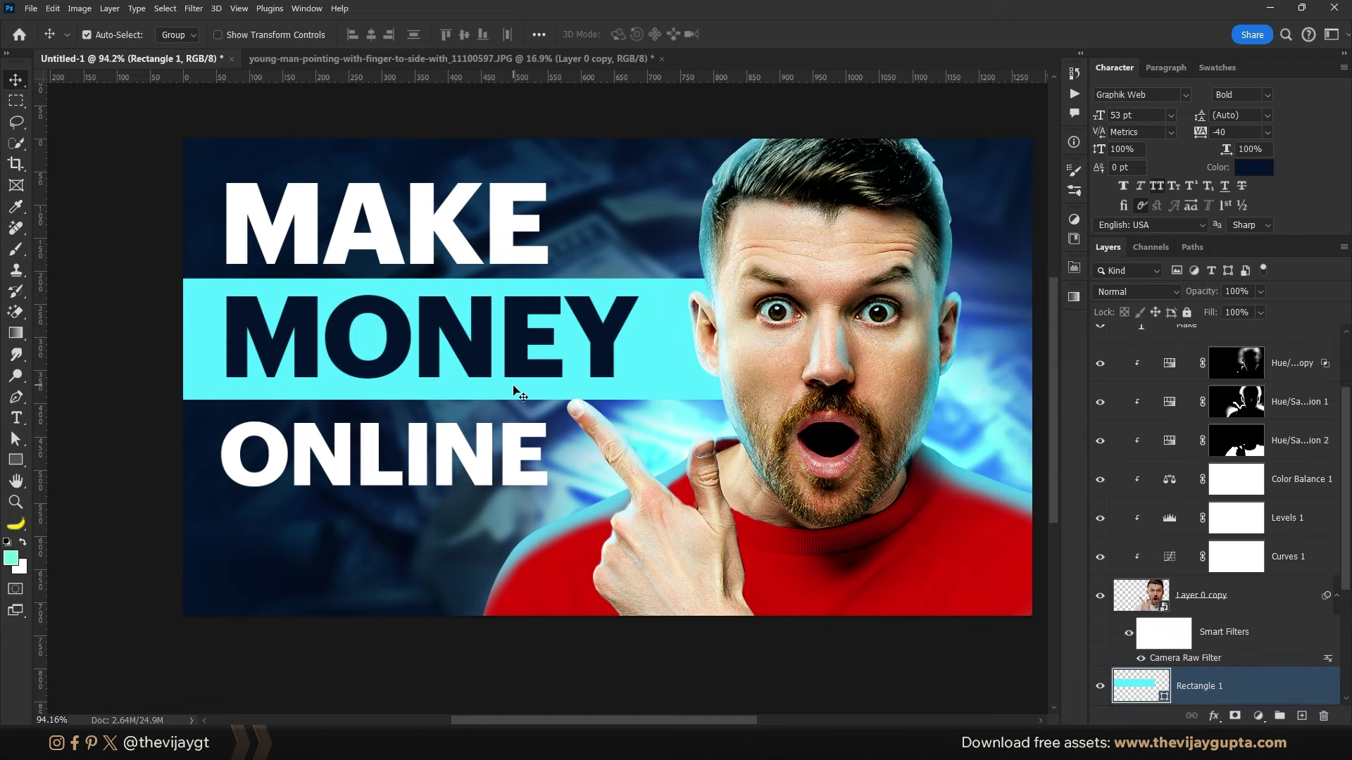
scroll(1232, 658, down, 3)
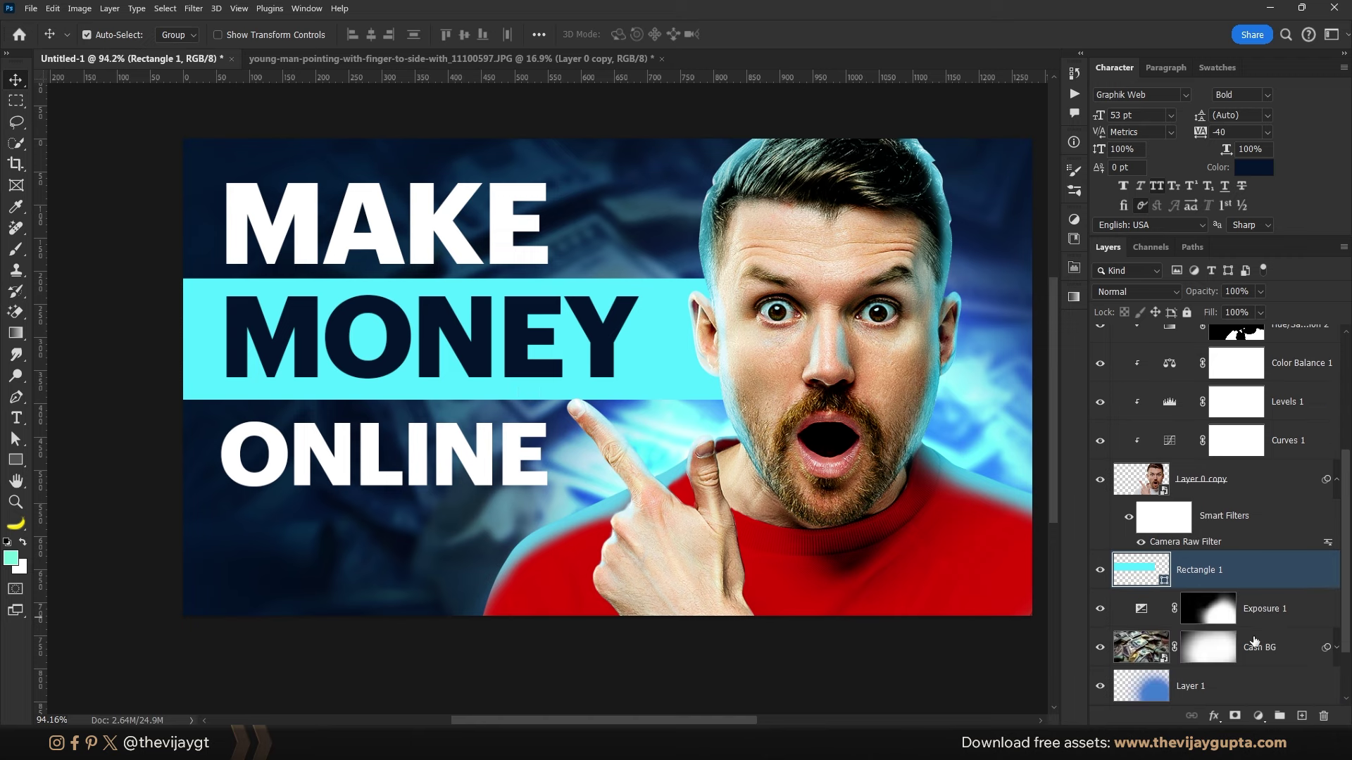
scroll(1255, 641, down, 2)
click(1236, 717)
Step: Paint the band's mask with a very large soft round brush, fading its right end behind the face
key(b)
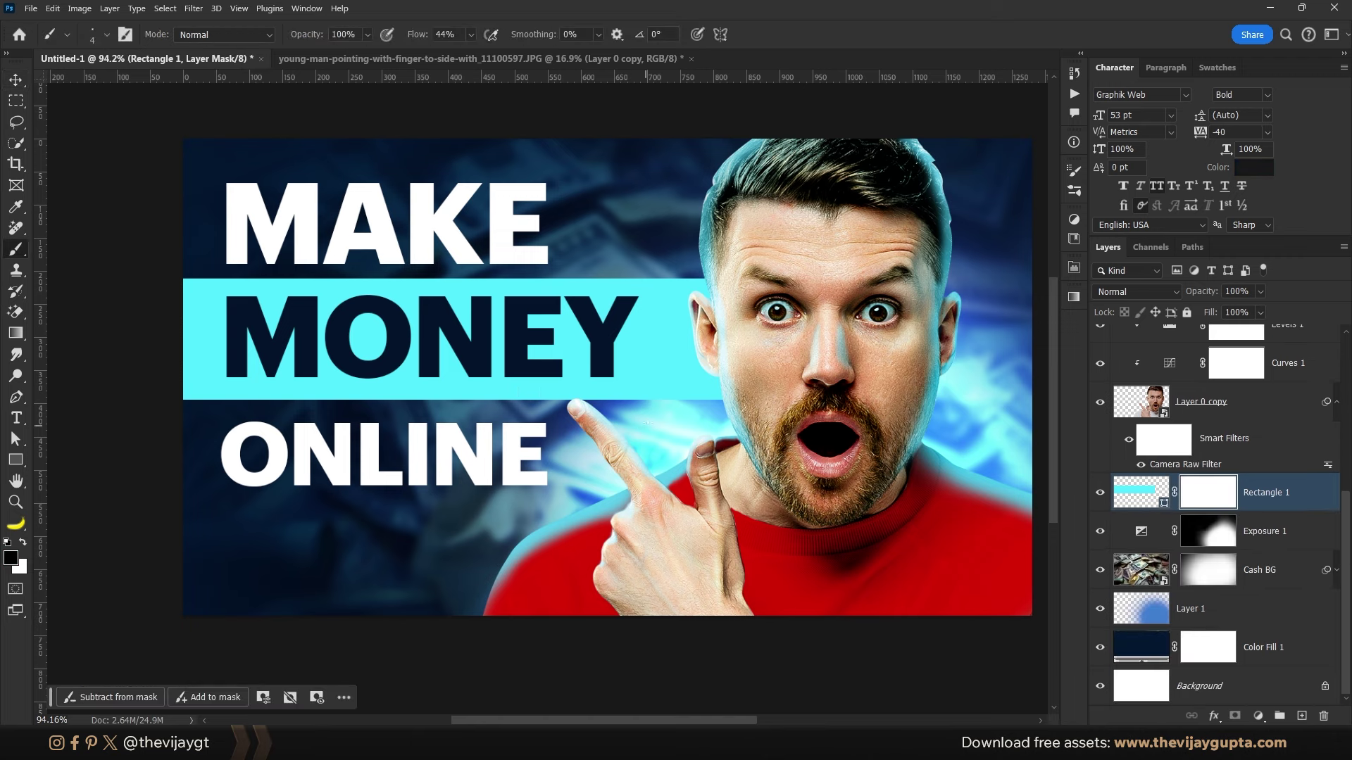
right_click(669, 486)
double_click(677, 566)
mouse_move(627, 384)
mouse_down()
mouse_move(800, 347)
mouse_move(849, 361)
mouse_up()
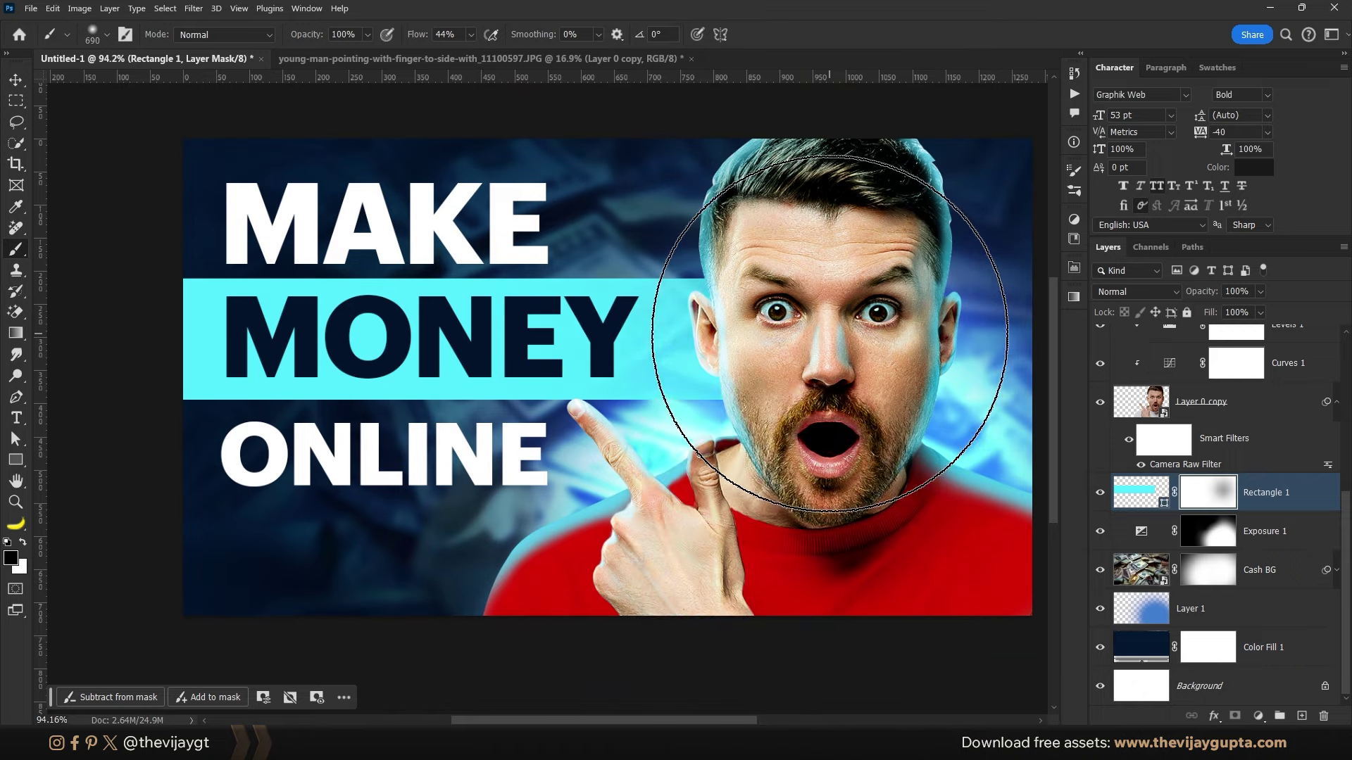
drag(818, 345, 898, 344)
click(819, 343)
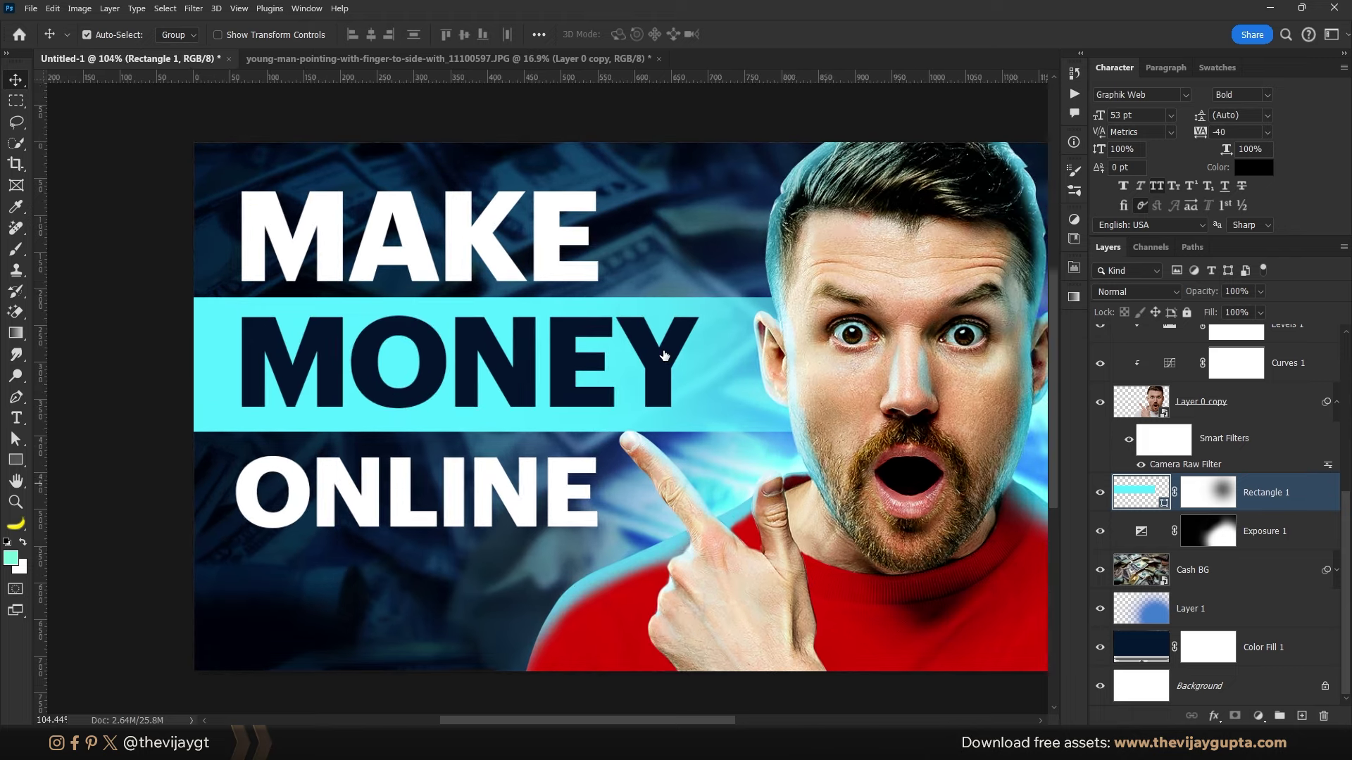
Step: Apply a drop shadow to the cyan band via Layer Style
double_click(1303, 492)
click(784, 376)
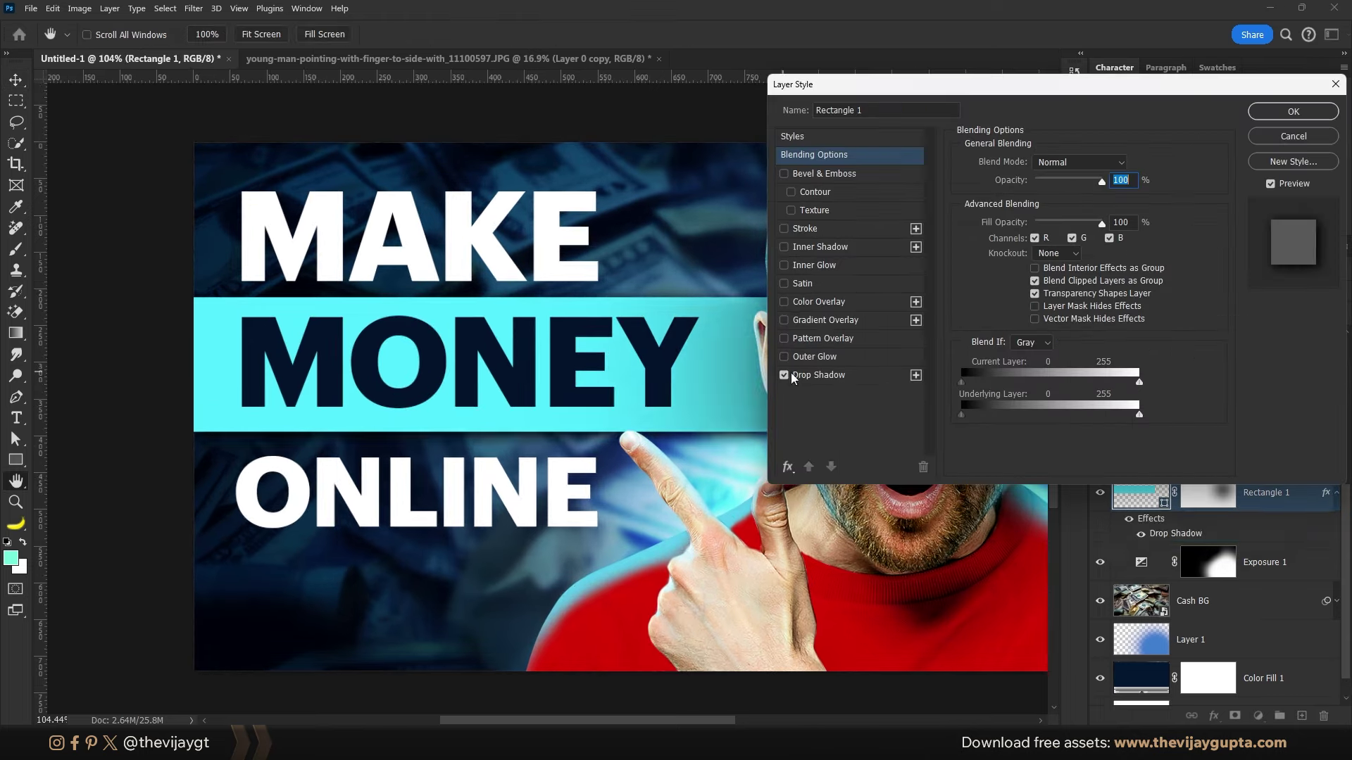
click(851, 377)
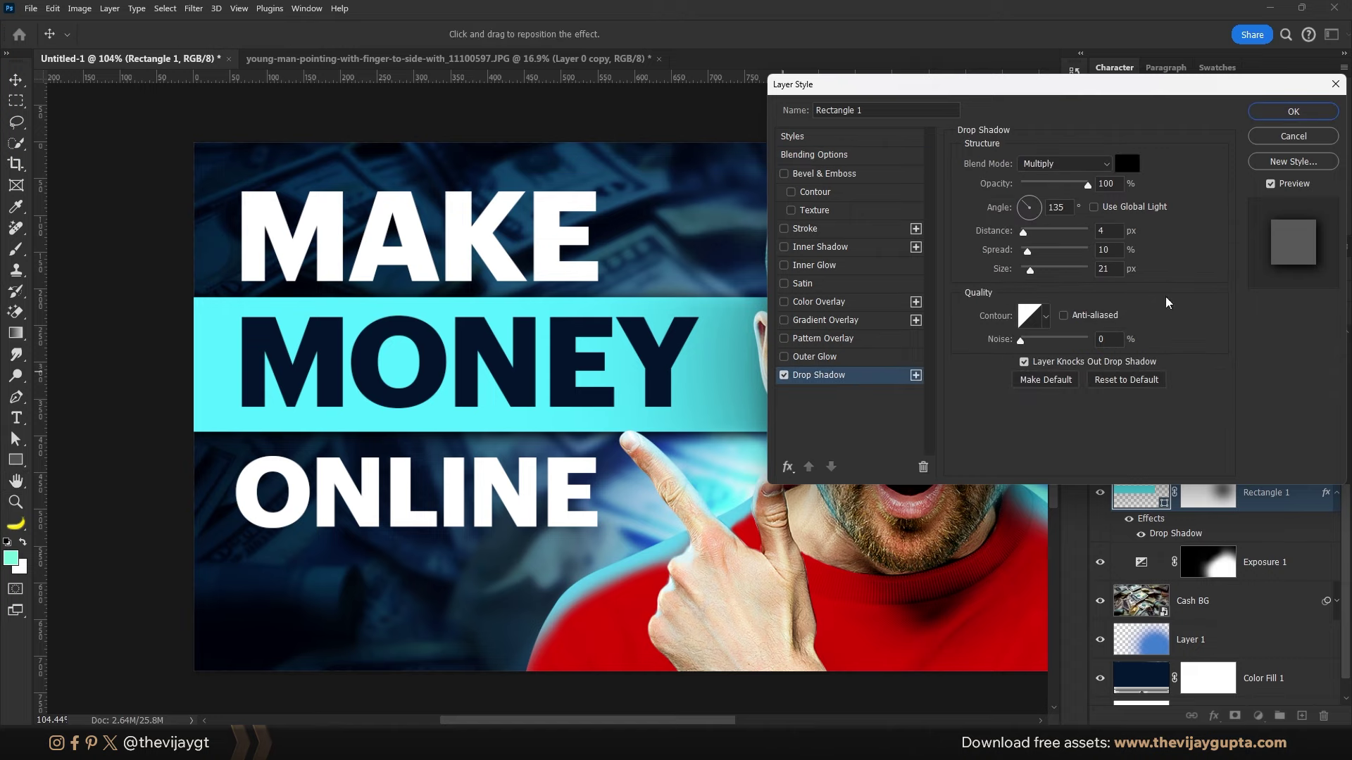
click(1294, 111)
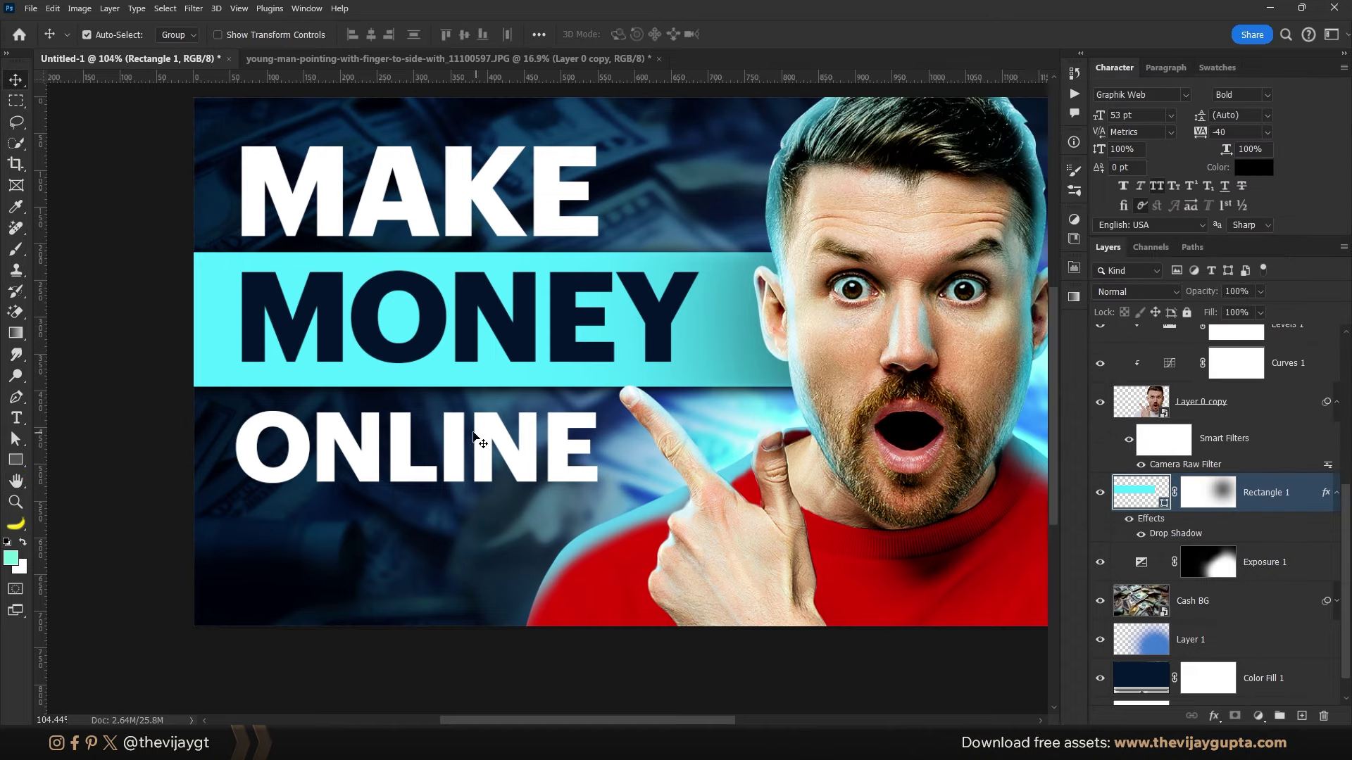
scroll(465, 428, down, 3)
scroll(464, 428, up, 1)
Step: Nudge ONLINE down, give it a drop shadow, and copy that shadow onto MAKE
drag(432, 428, 432, 434)
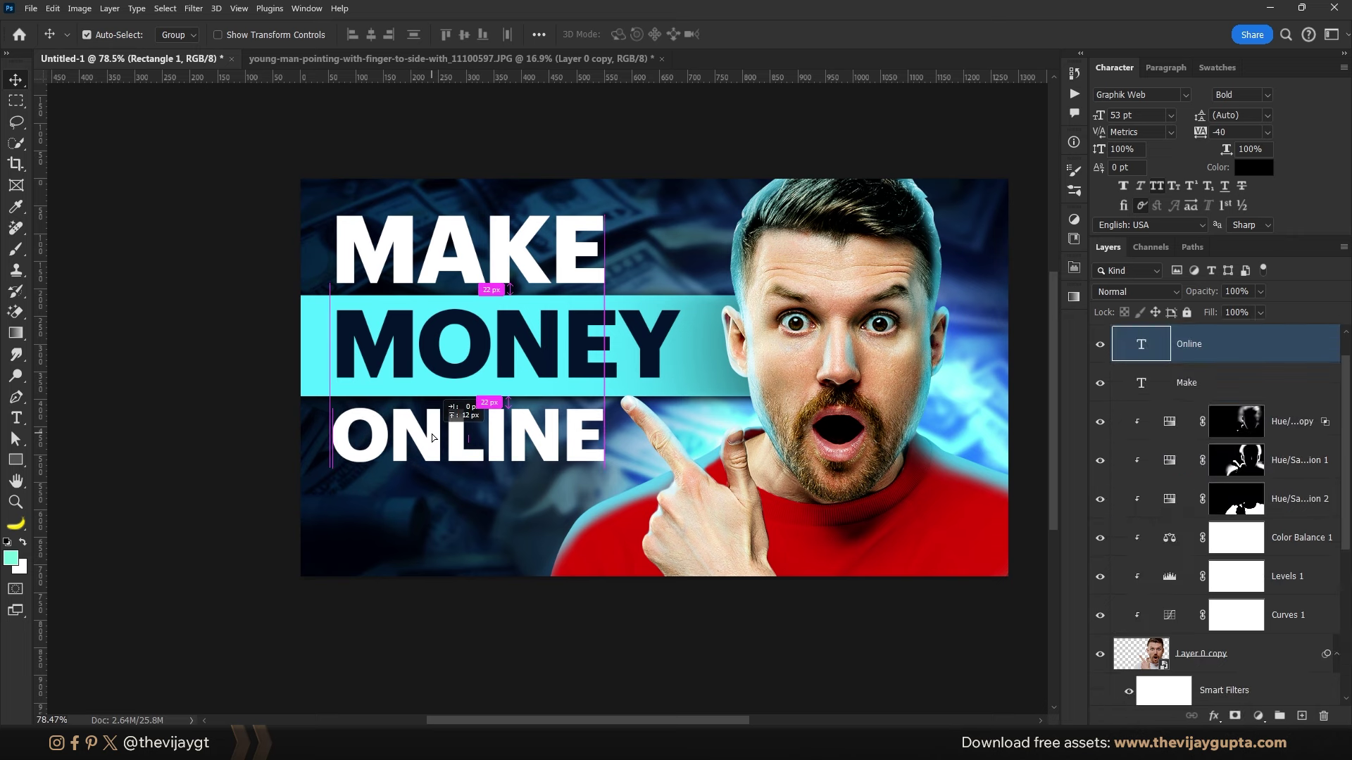
shift+click(451, 271)
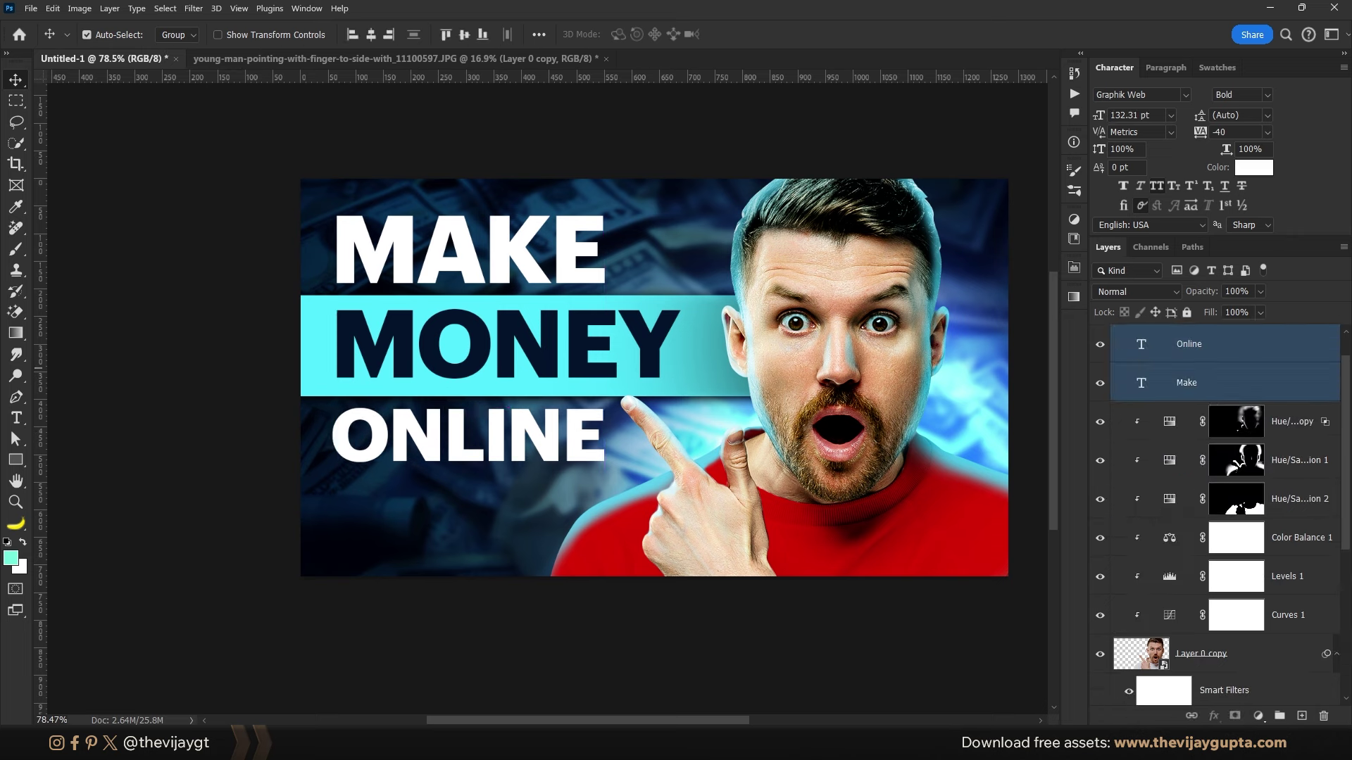
scroll(1303, 408, up, 1)
click(1301, 396)
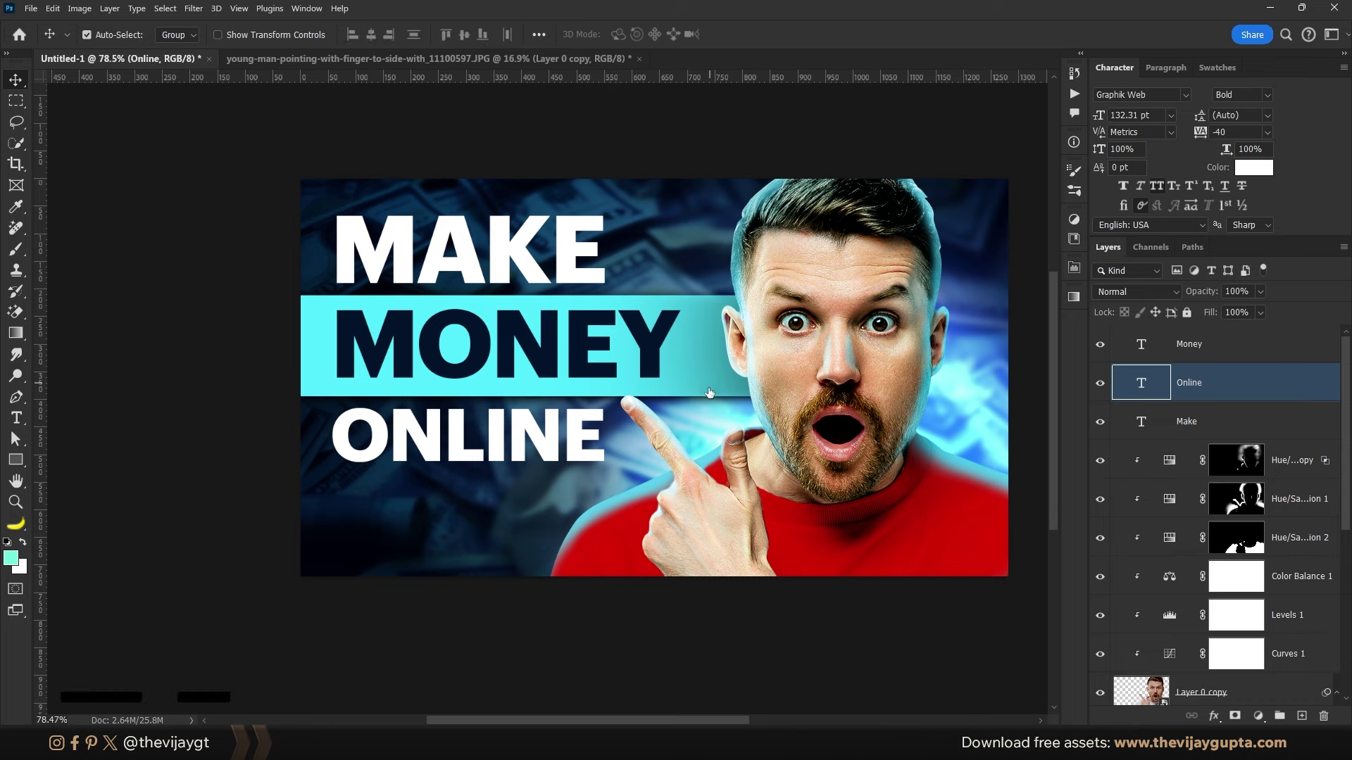
double_click(769, 355)
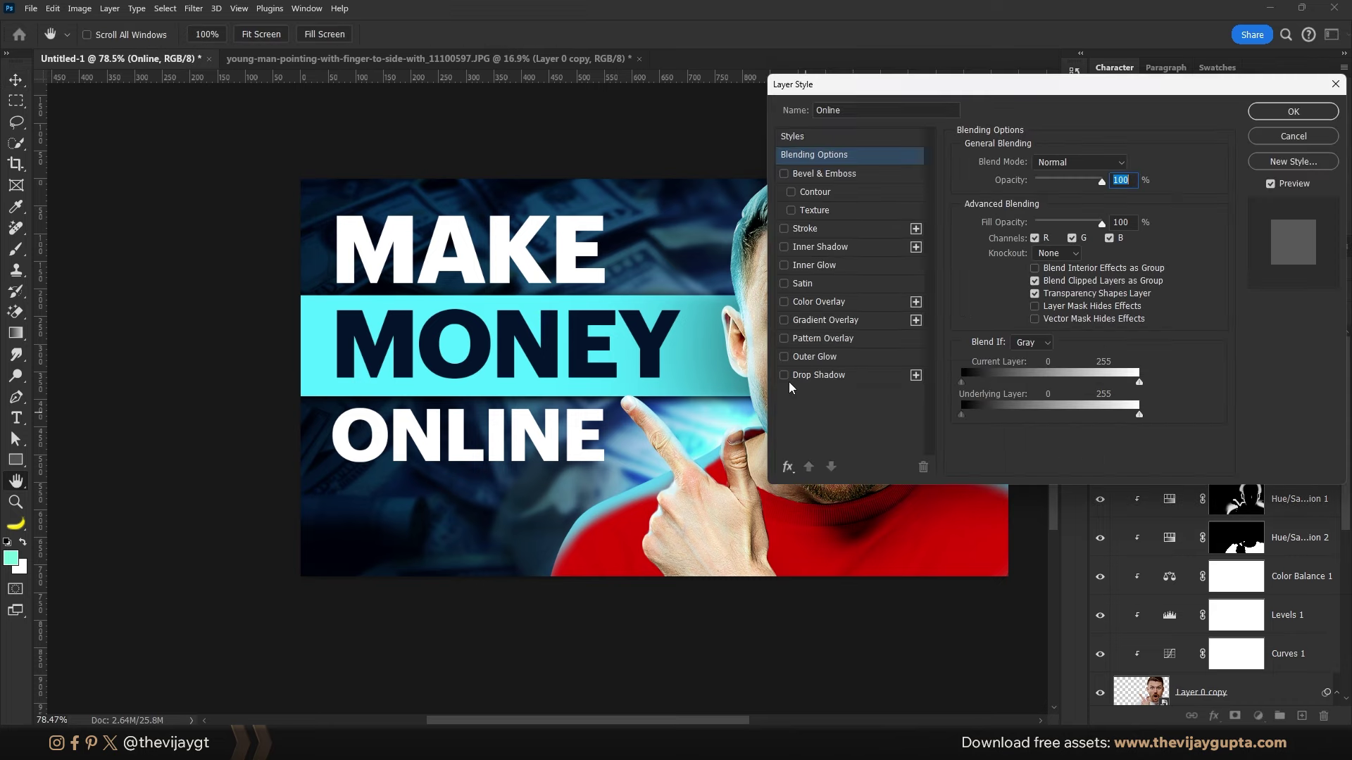
key(Return)
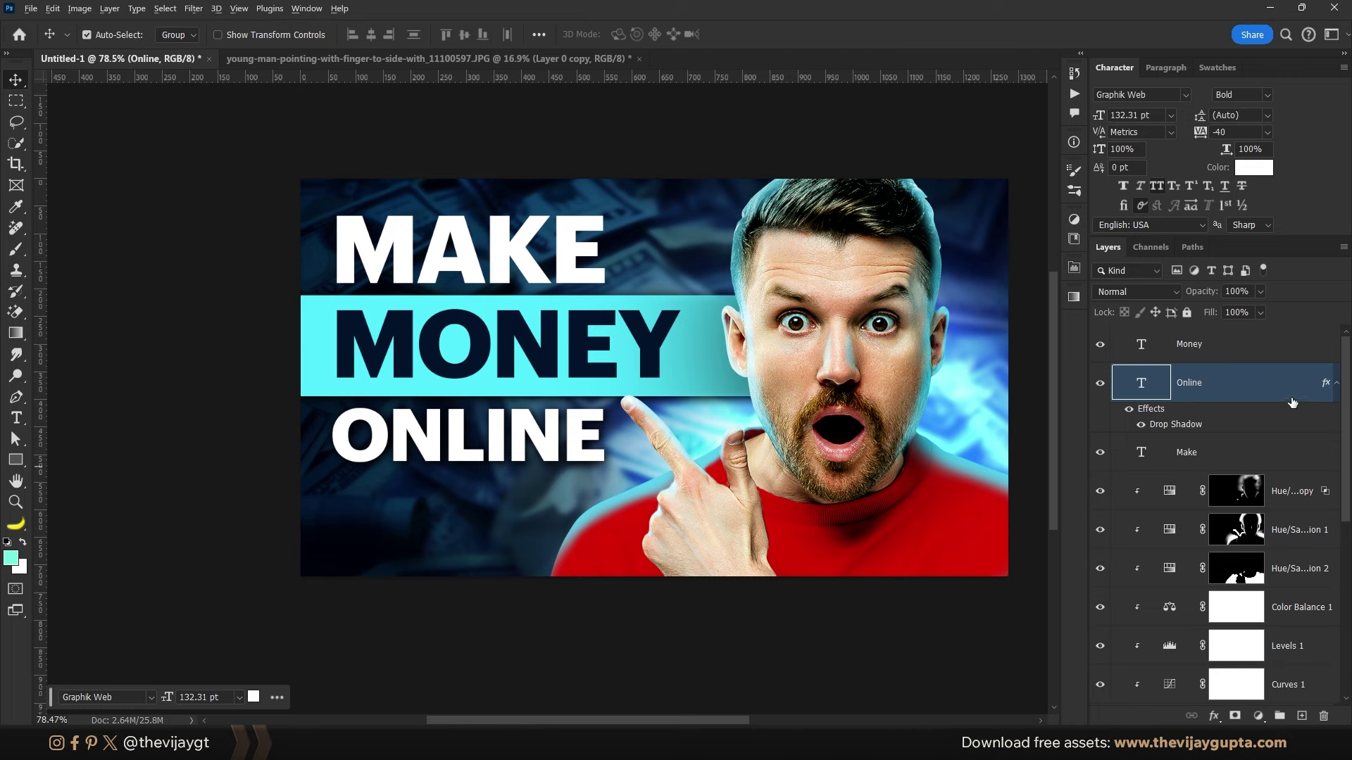
drag(1293, 402, 1190, 452)
scroll(486, 451, up, 1)
Step: Mask the MAKE text and paint a fade across the bottom of its letters
click(452, 247)
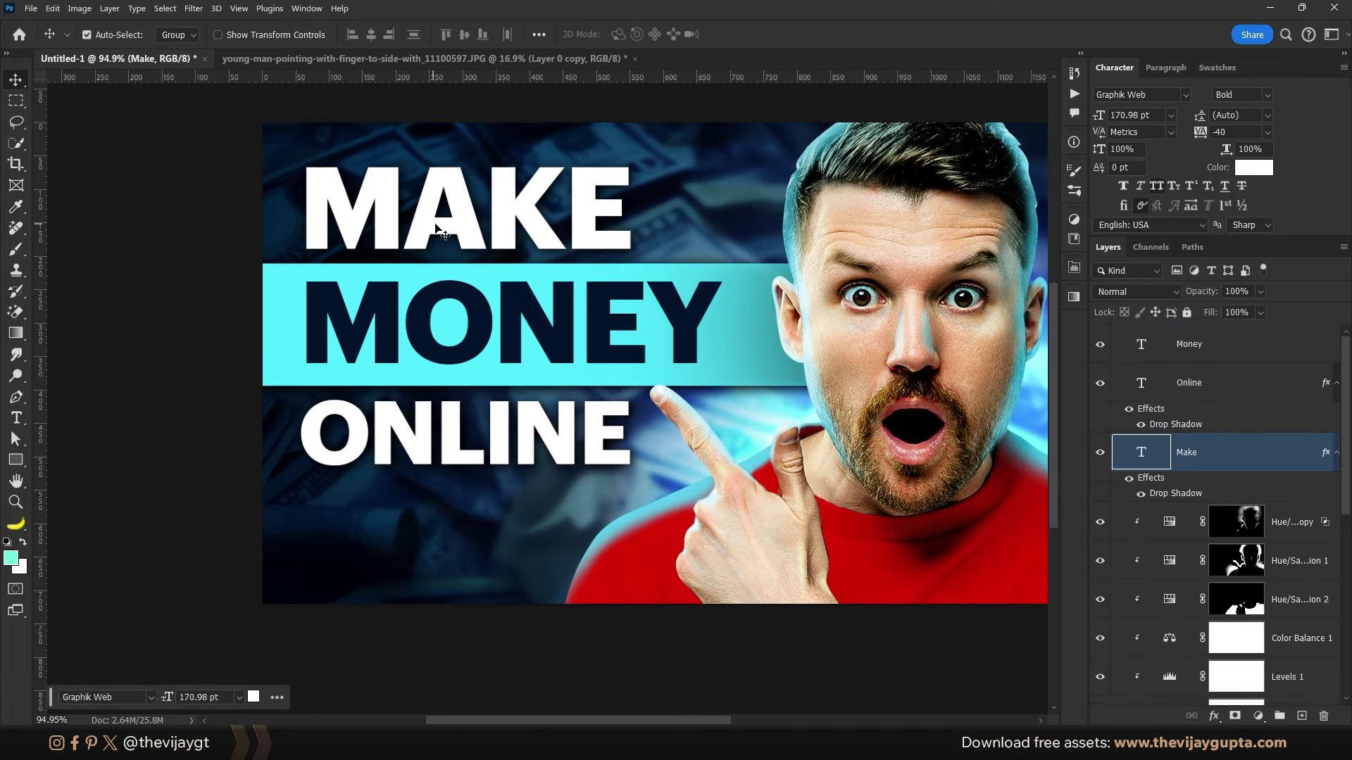
click(1237, 717)
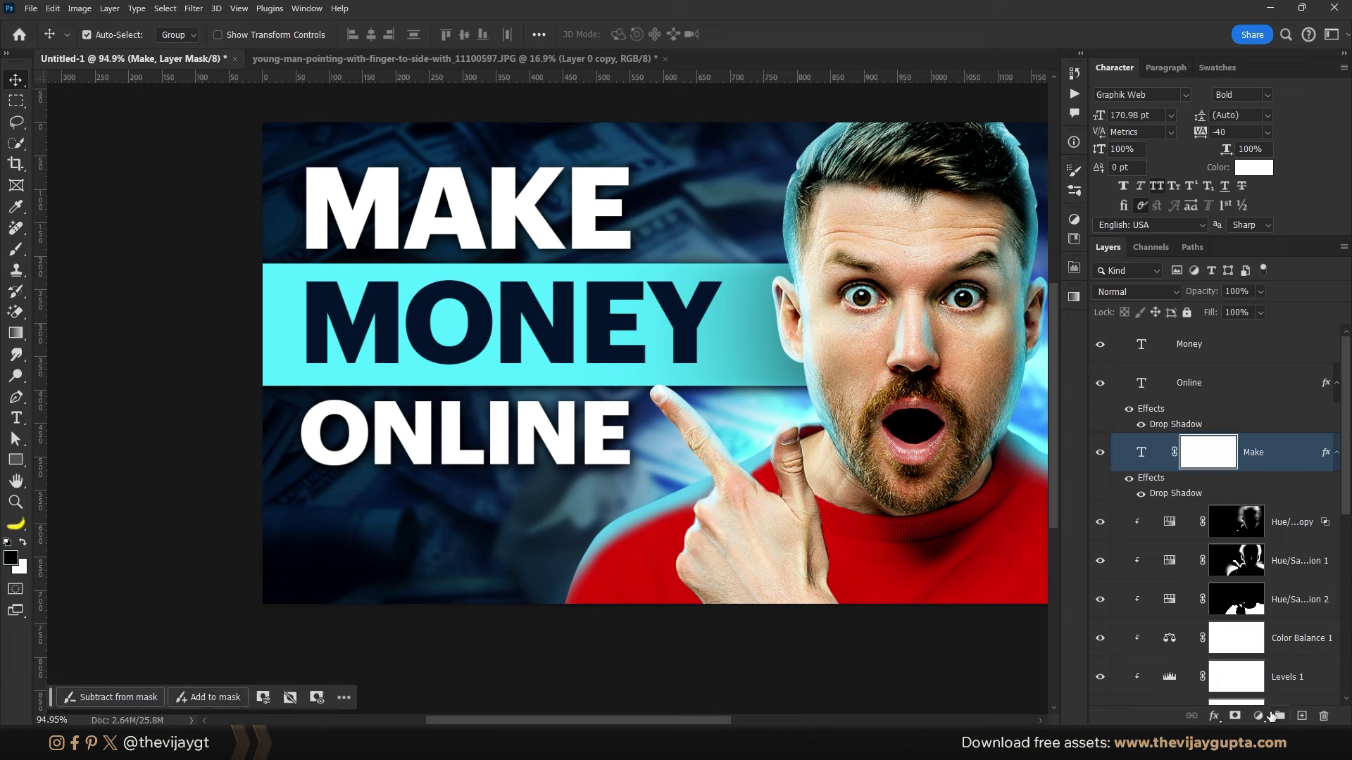
key(b)
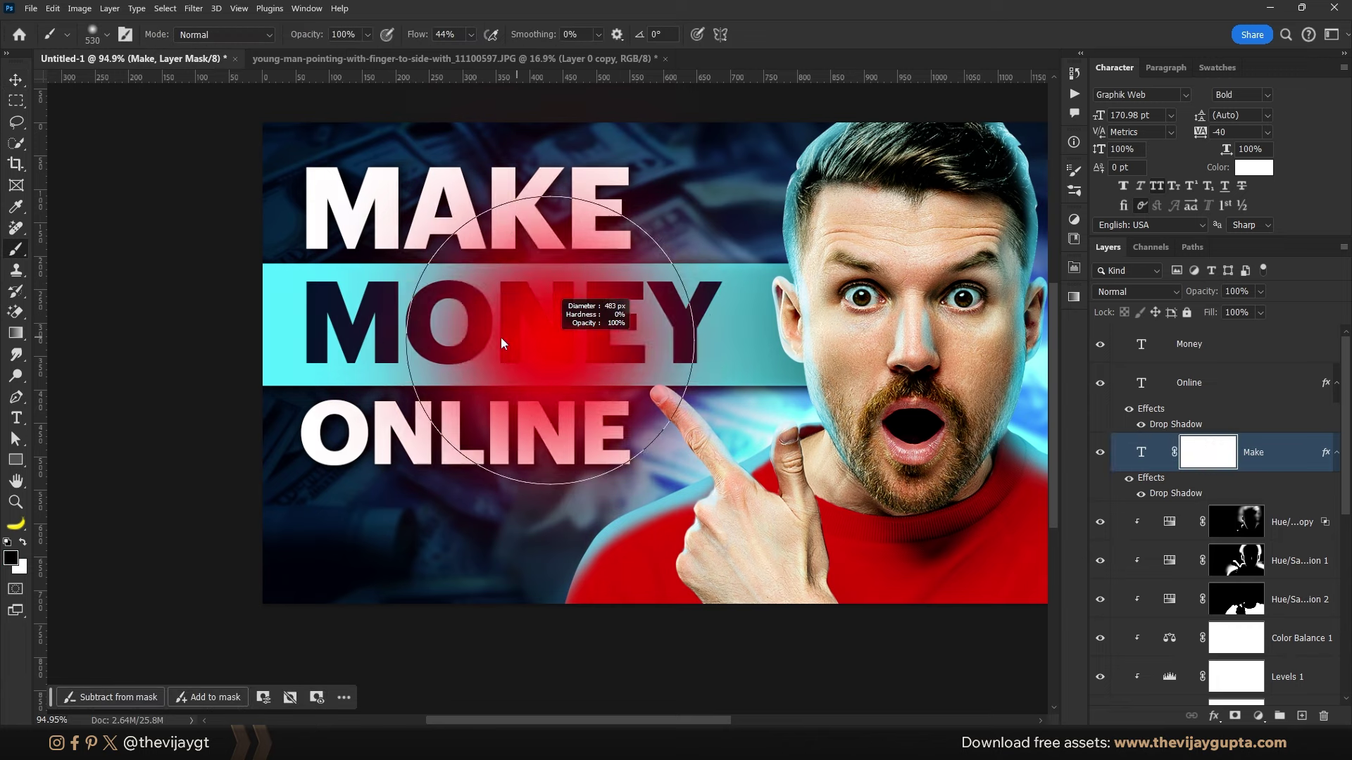
drag(266, 285, 746, 243)
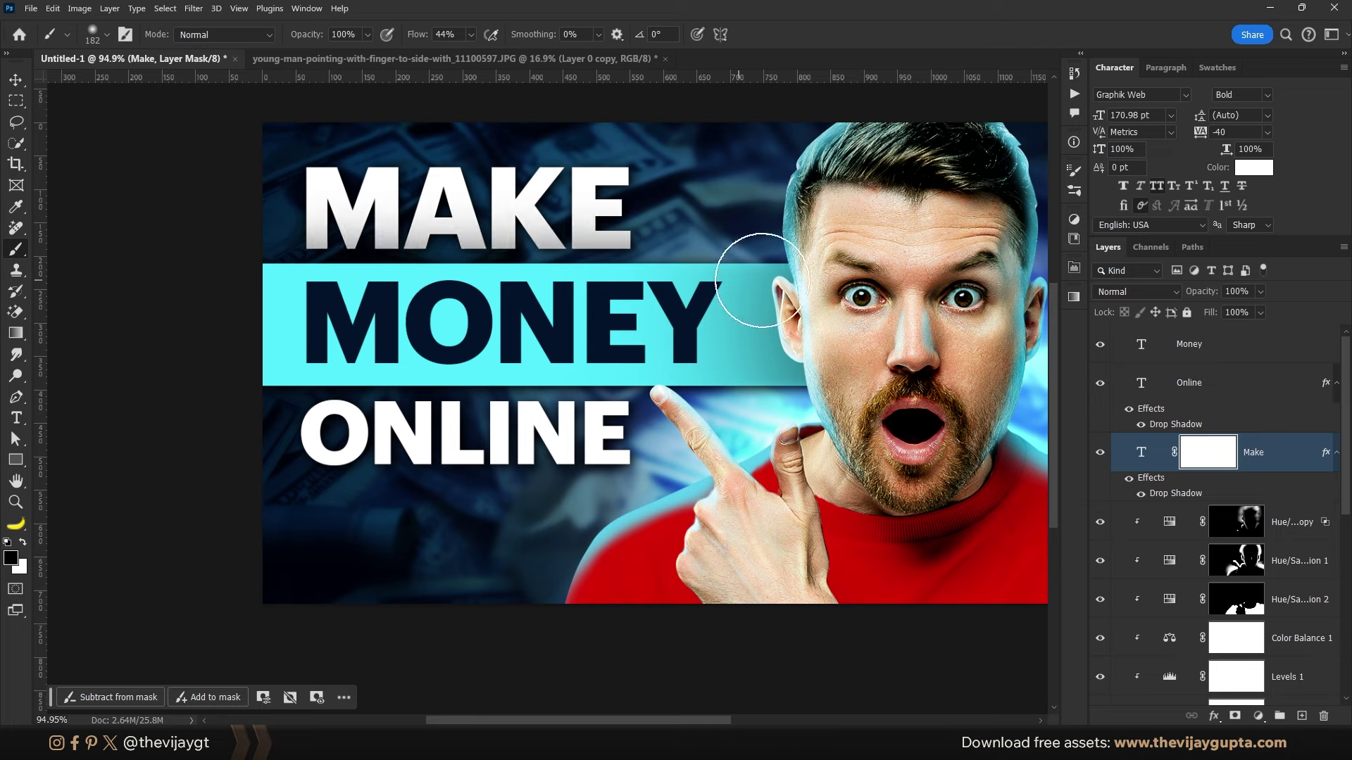
key(ctrl+z)
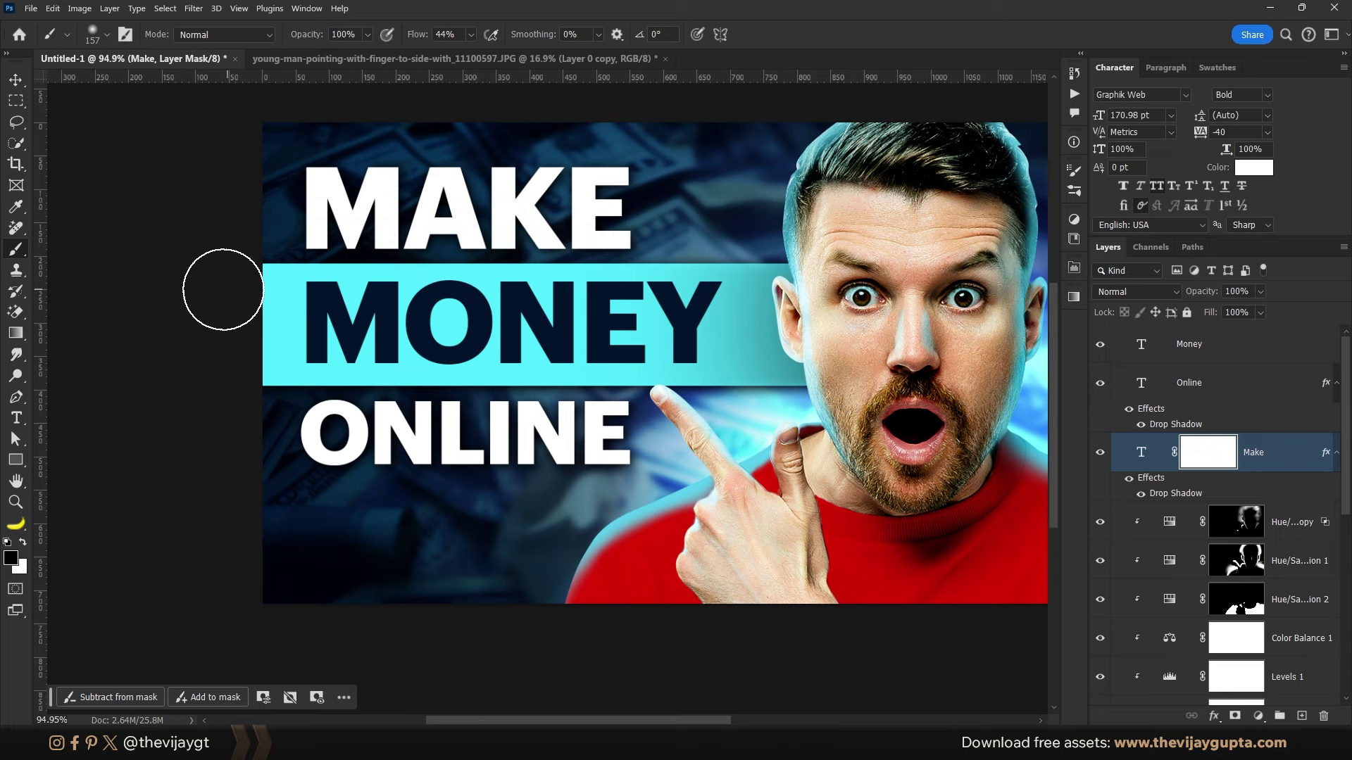
drag(442, 286, 581, 279)
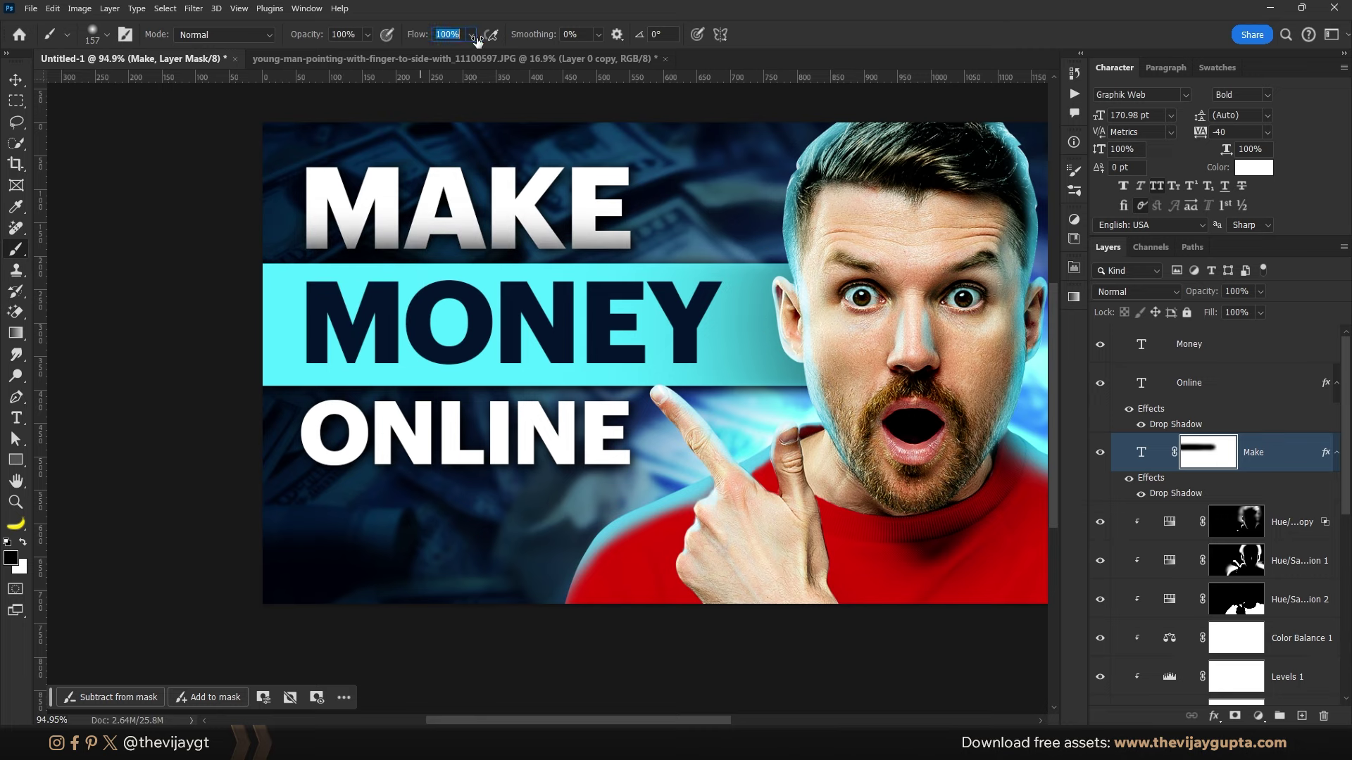
drag(256, 287, 610, 287)
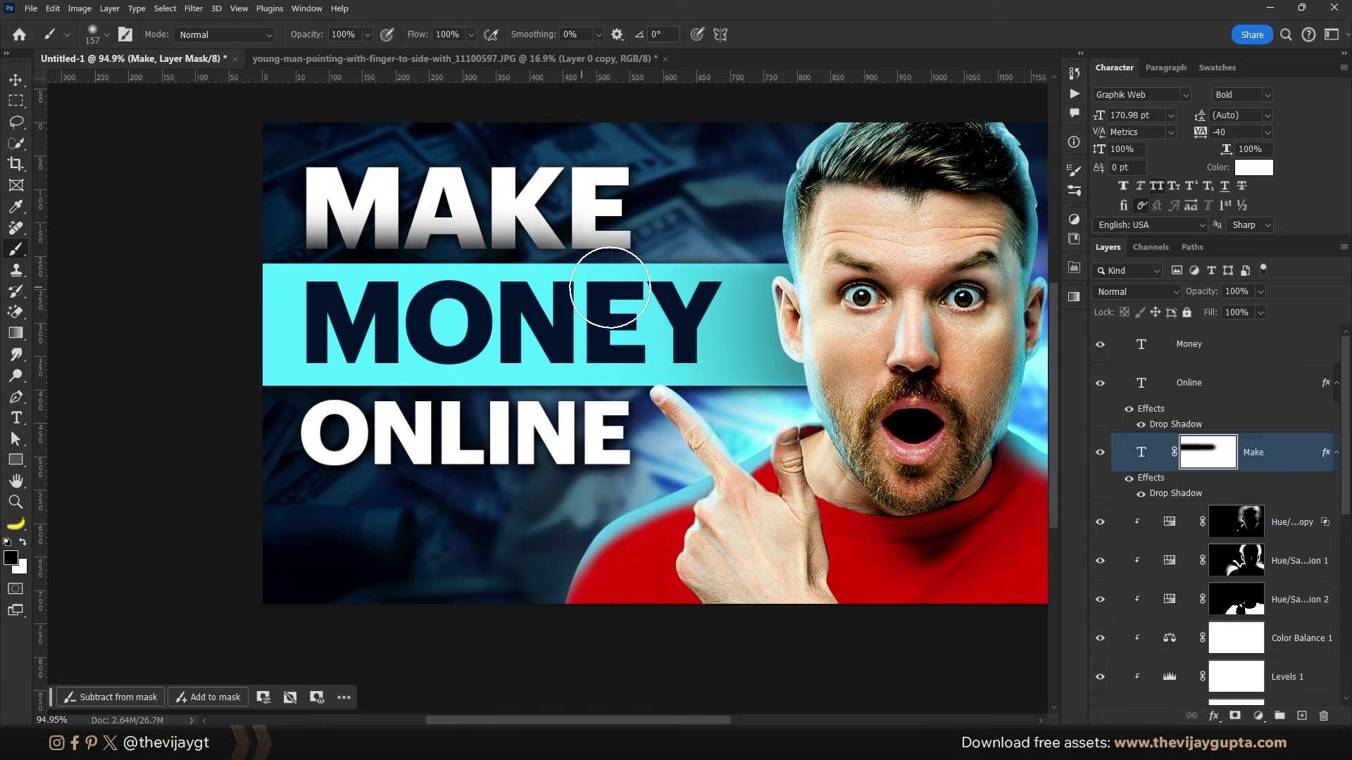
drag(332, 290, 611, 293)
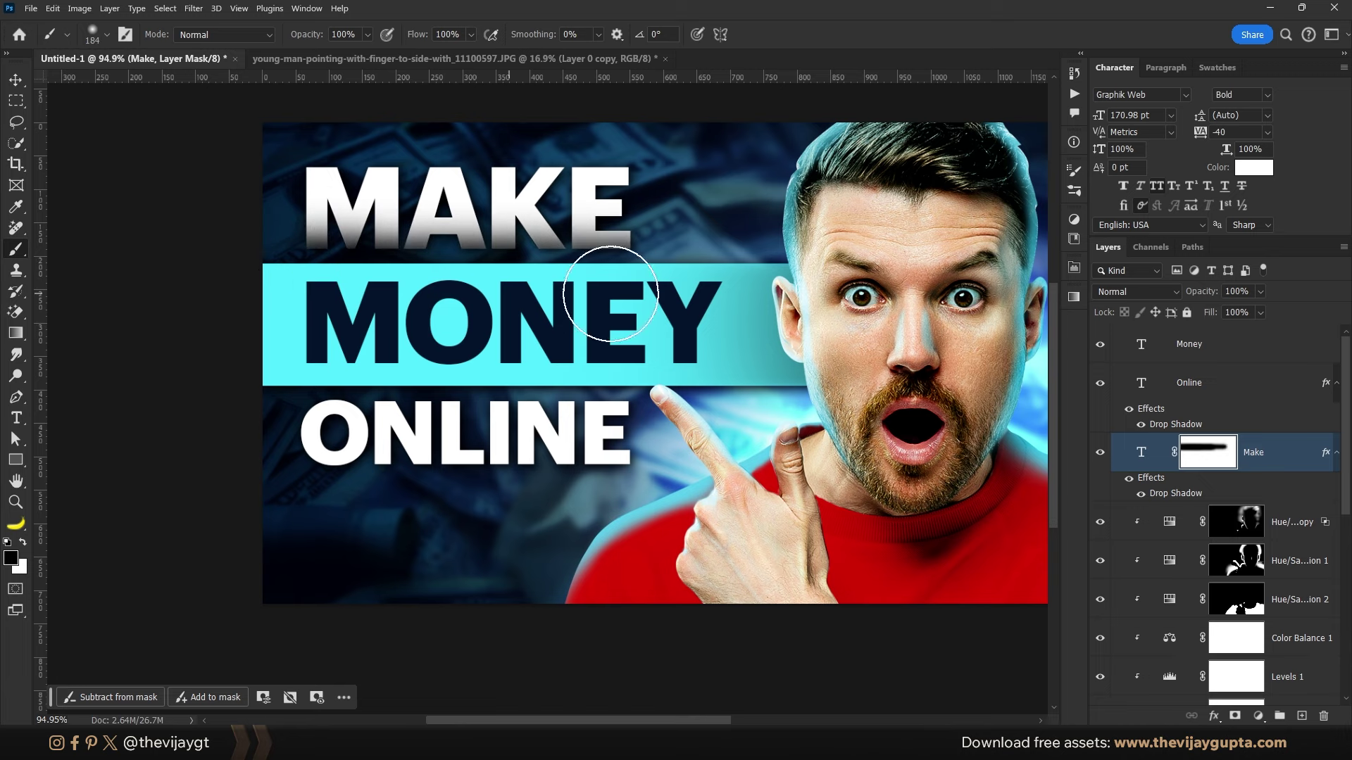
Step: Mask the ONLINE text and paint a fade over its lower letters
key(v)
click(486, 433)
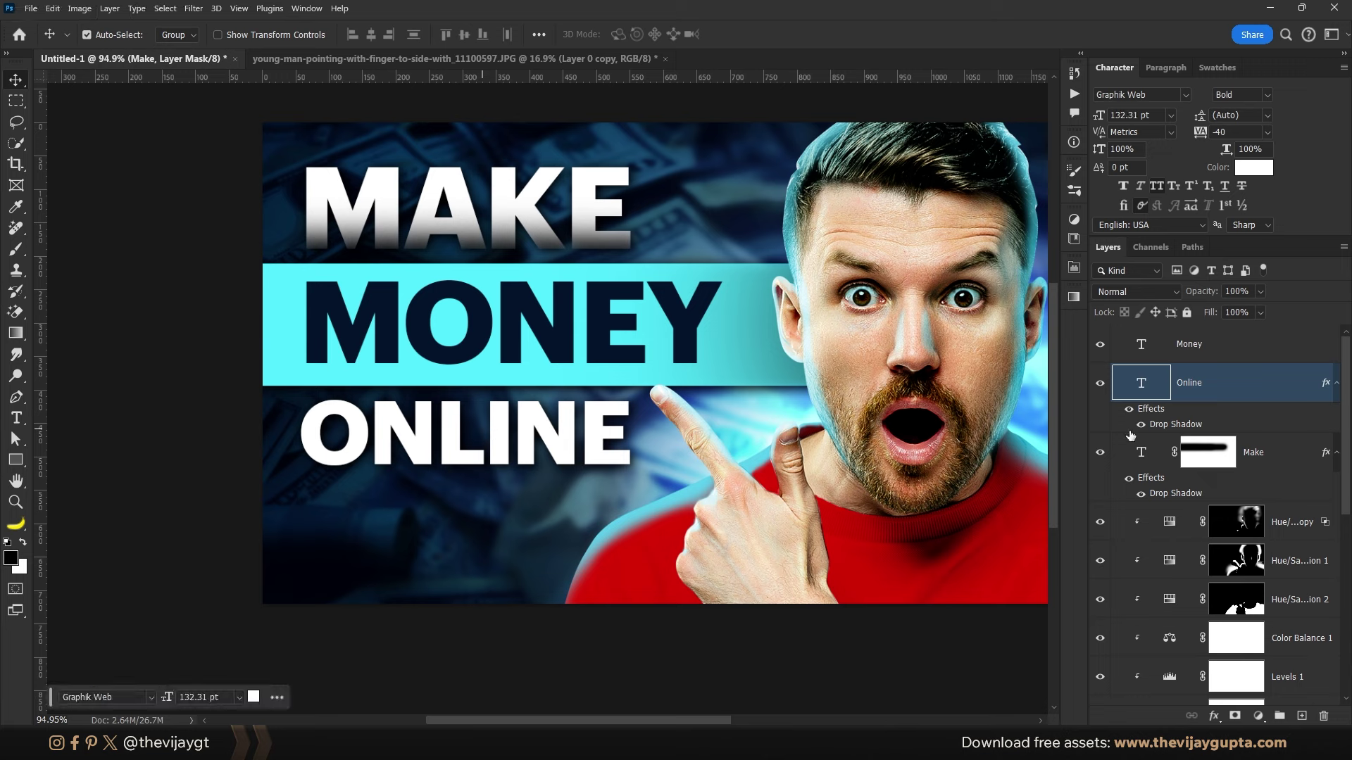
click(1235, 716)
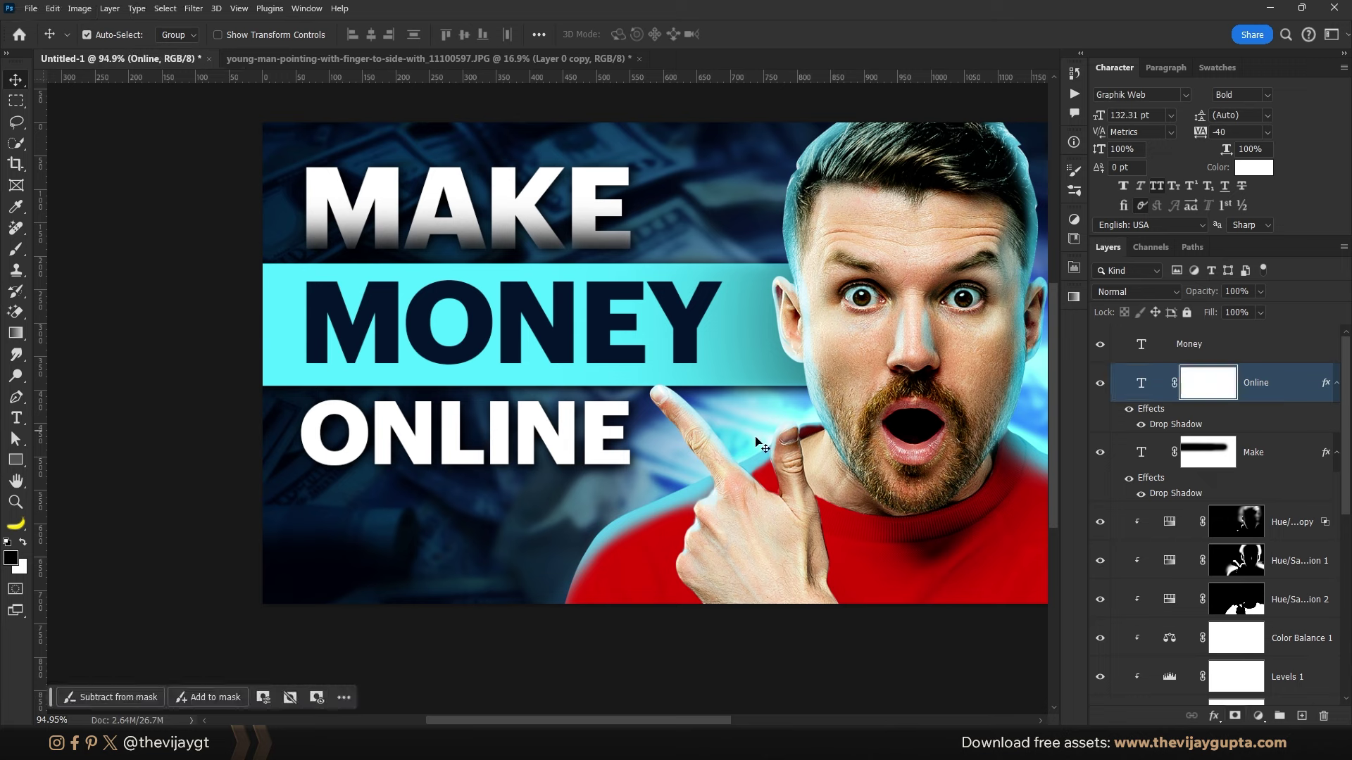
key(b)
drag(286, 361, 683, 356)
drag(189, 360, 832, 361)
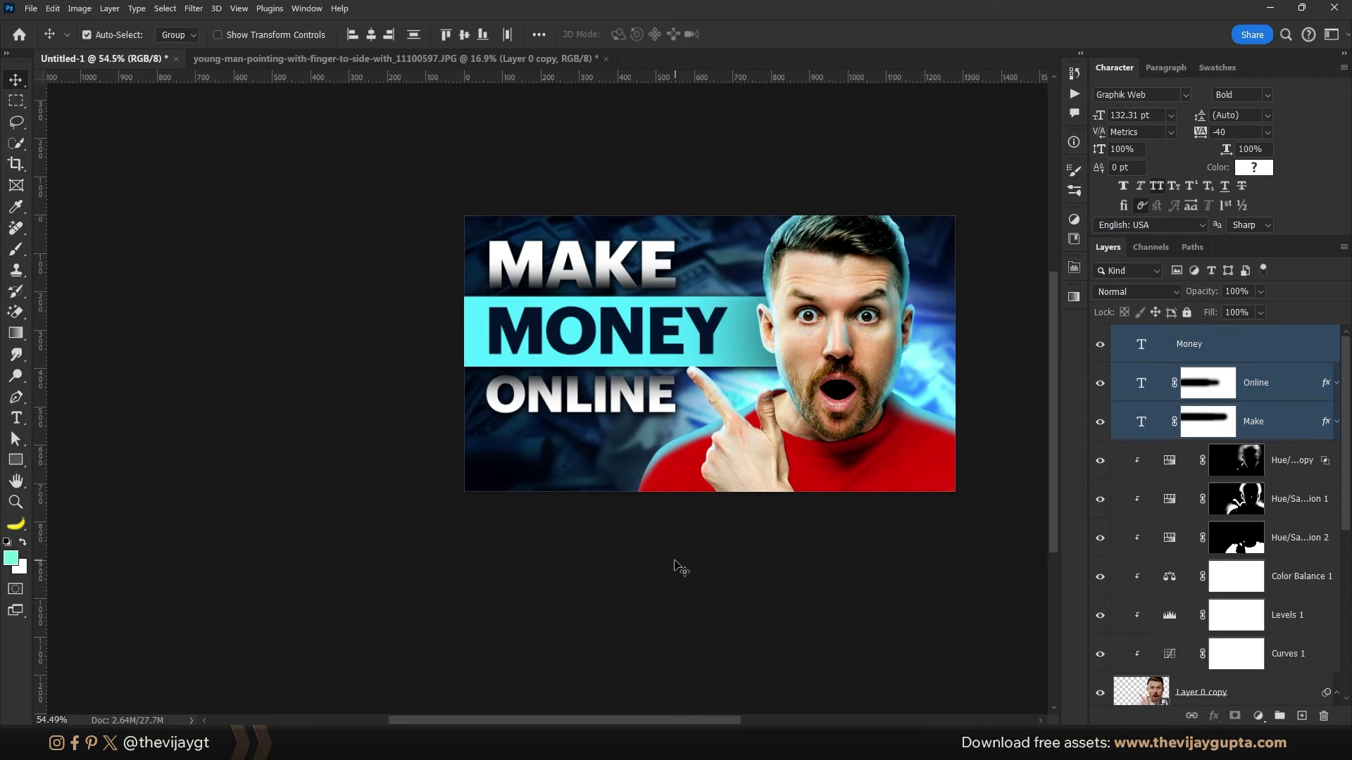
Step: Select the MONEY text layer to bring up its style settings
click(678, 567)
scroll(637, 424, up, 2)
click(617, 402)
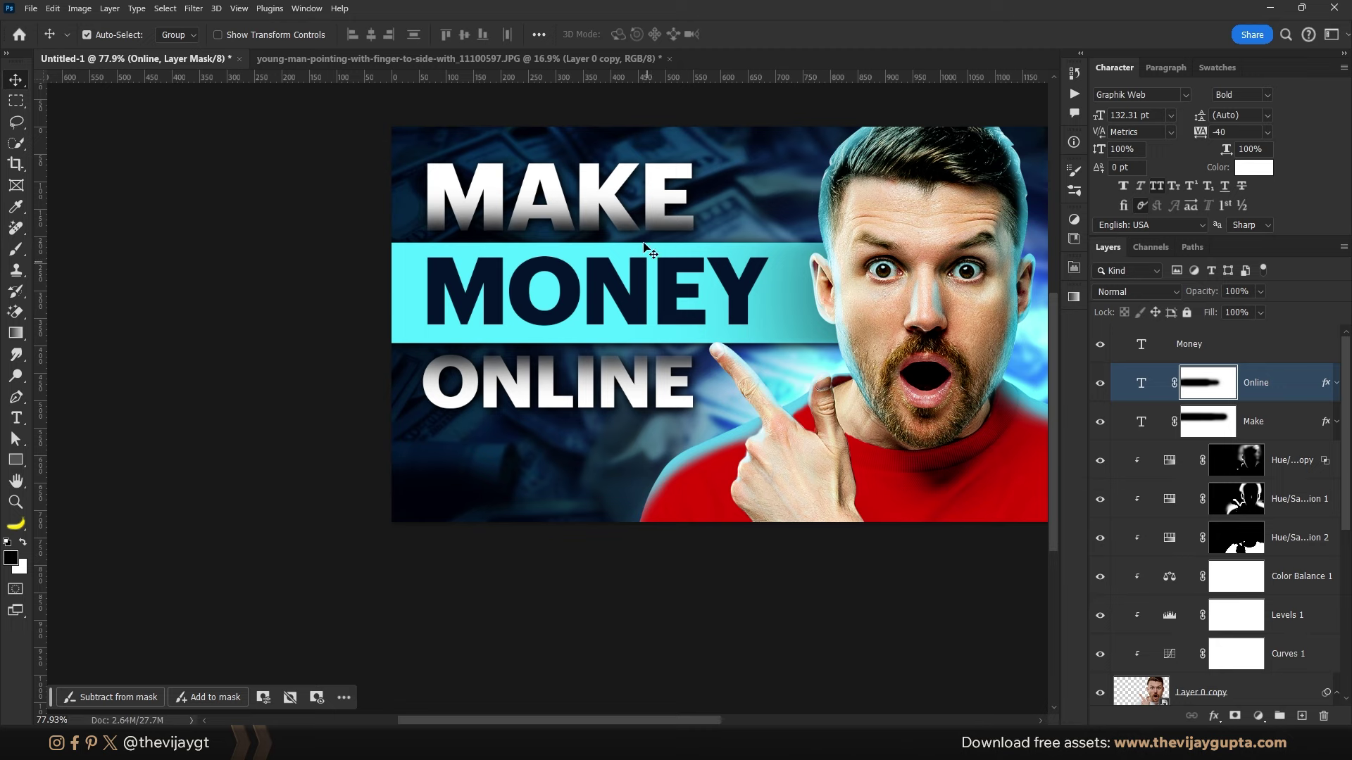
shift+click(631, 191)
scroll(633, 303, down, 2)
scroll(634, 303, up, 3)
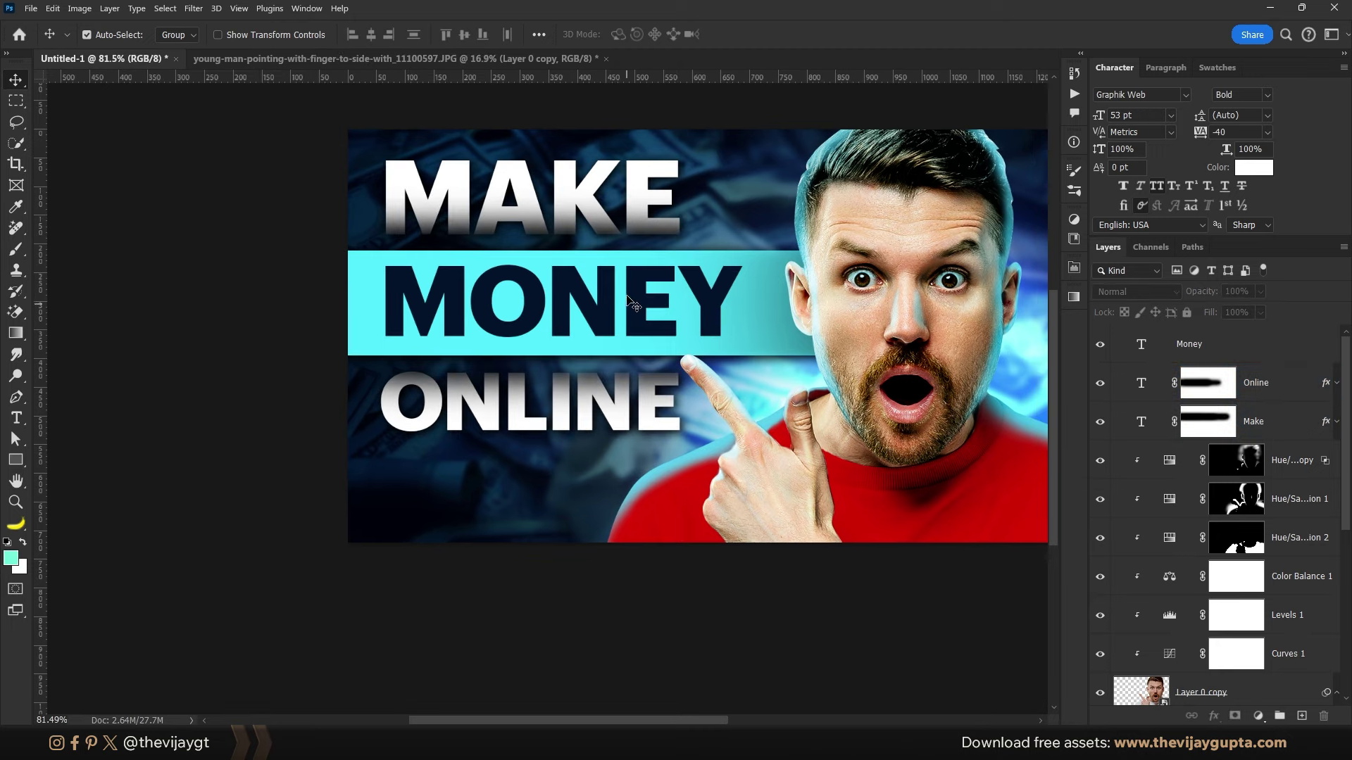
click(631, 299)
scroll(631, 299, up, 1)
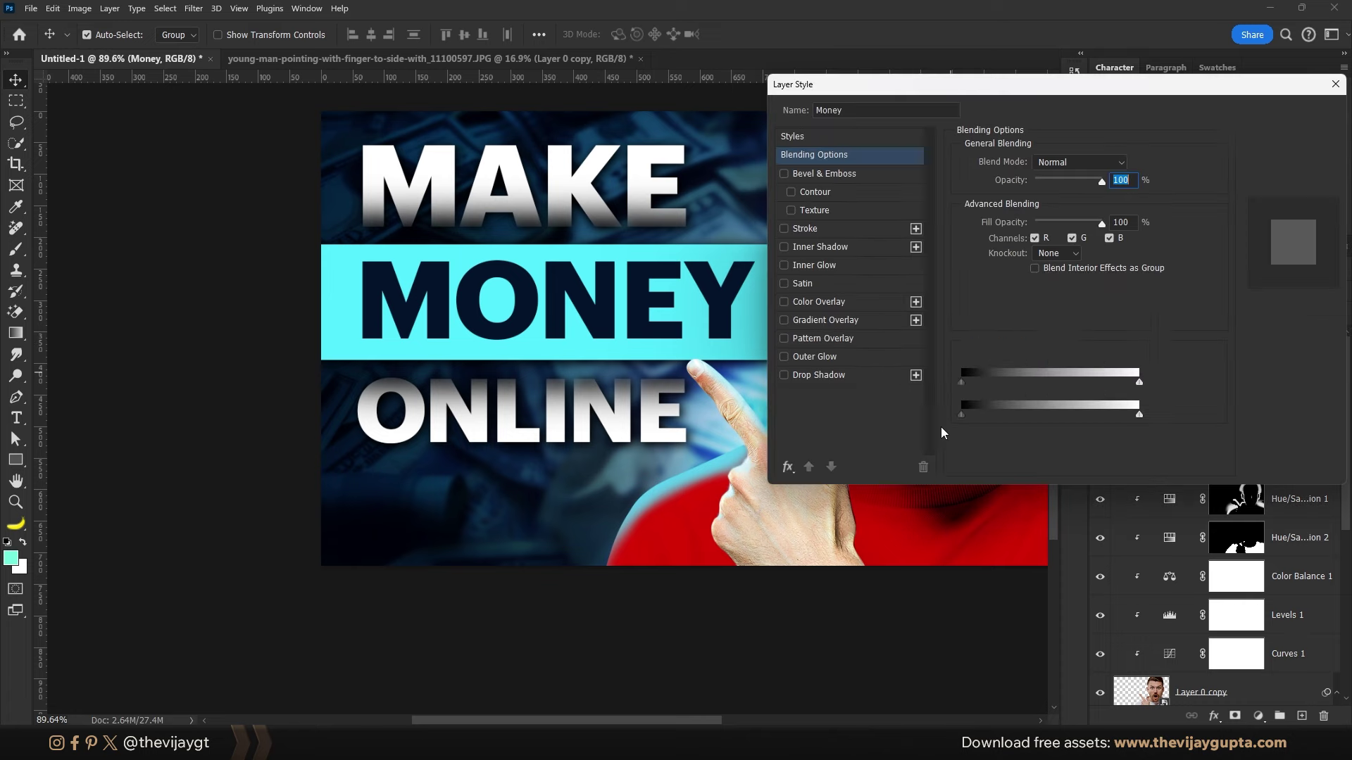
Step: Give MONEY a reset drop shadow in Screen mode, coloured with the bar's sampled cyan
click(820, 375)
click(1127, 381)
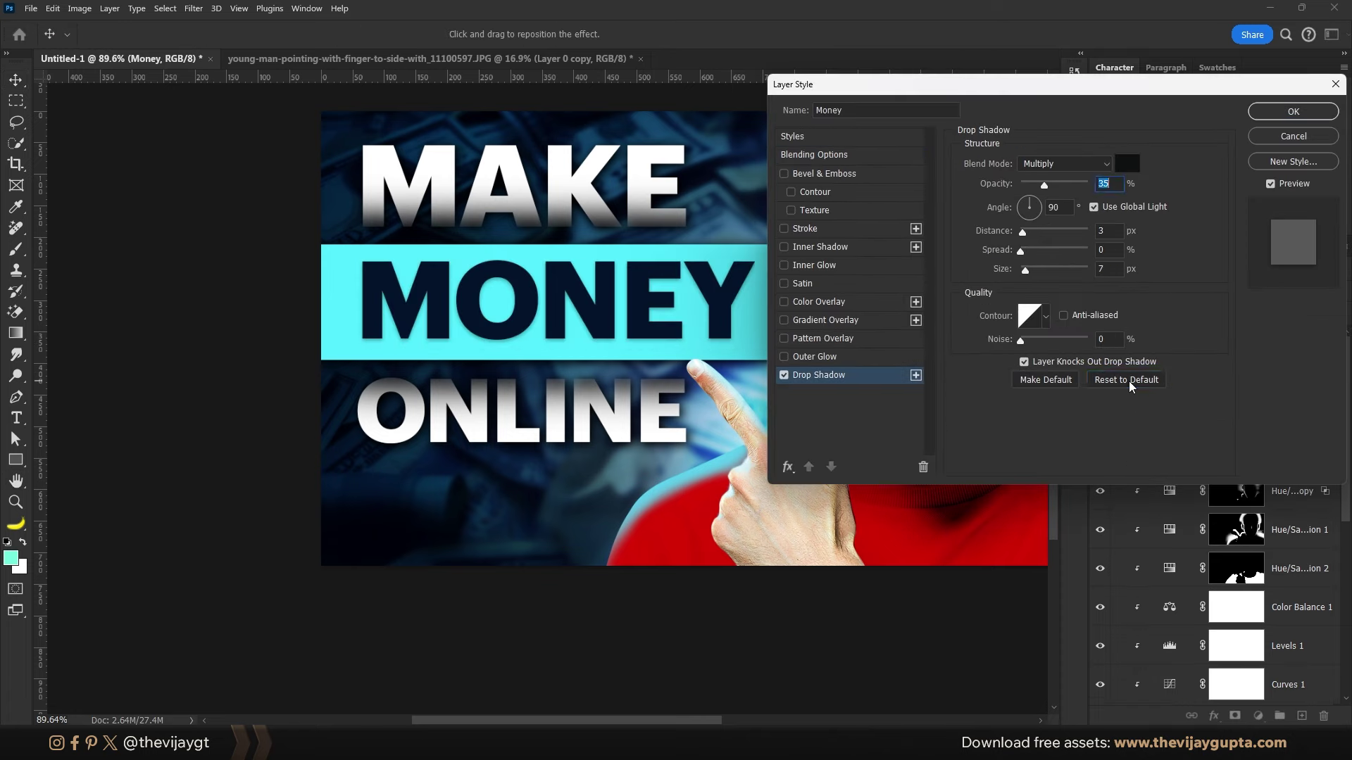
click(1063, 163)
click(1070, 292)
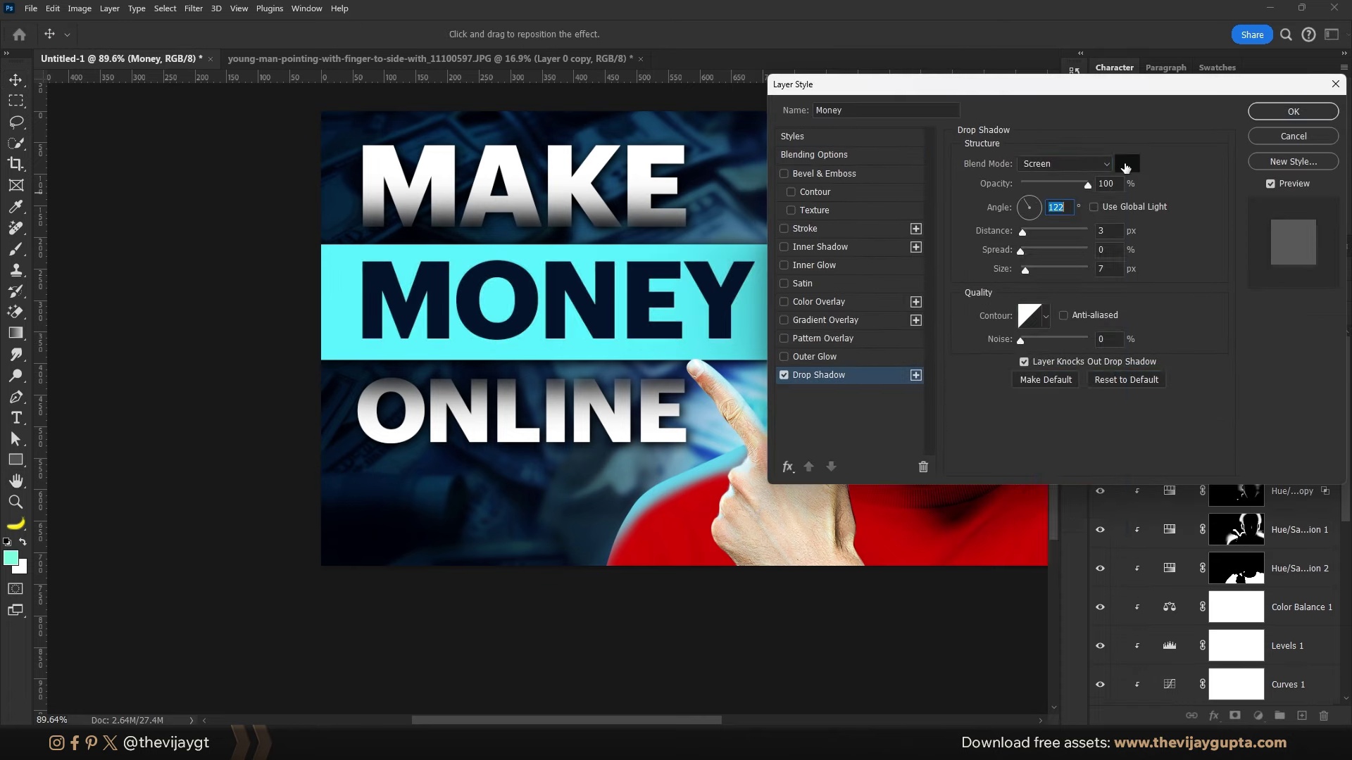
click(1127, 164)
click(663, 353)
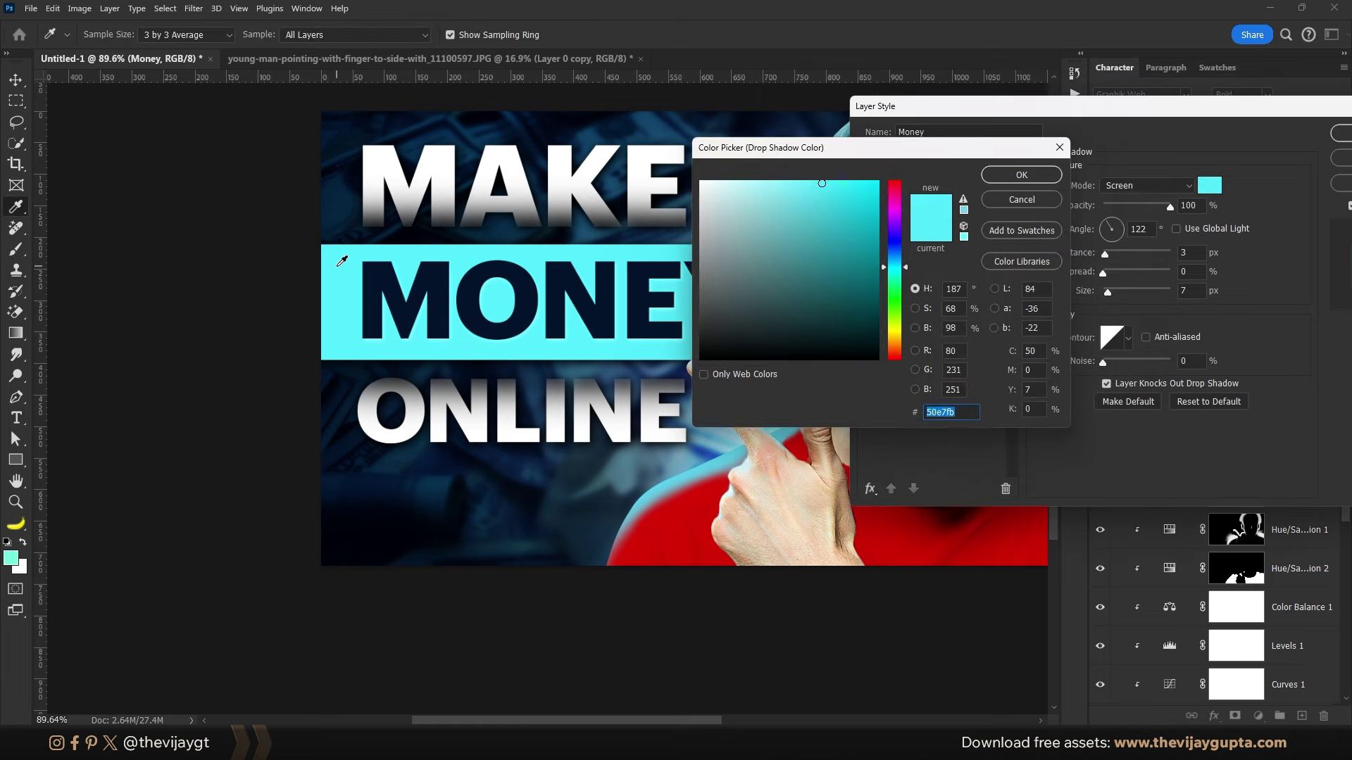
key(Return)
click(1153, 189)
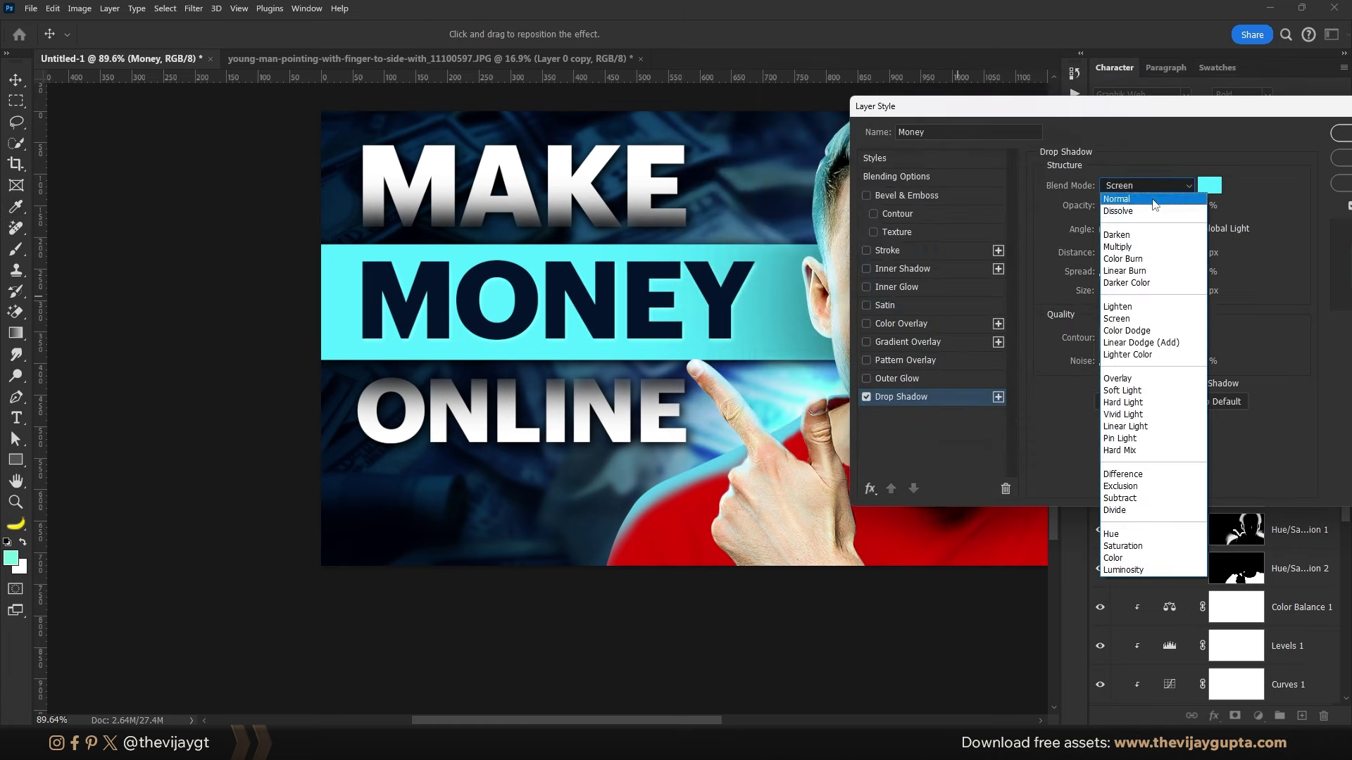
click(1157, 251)
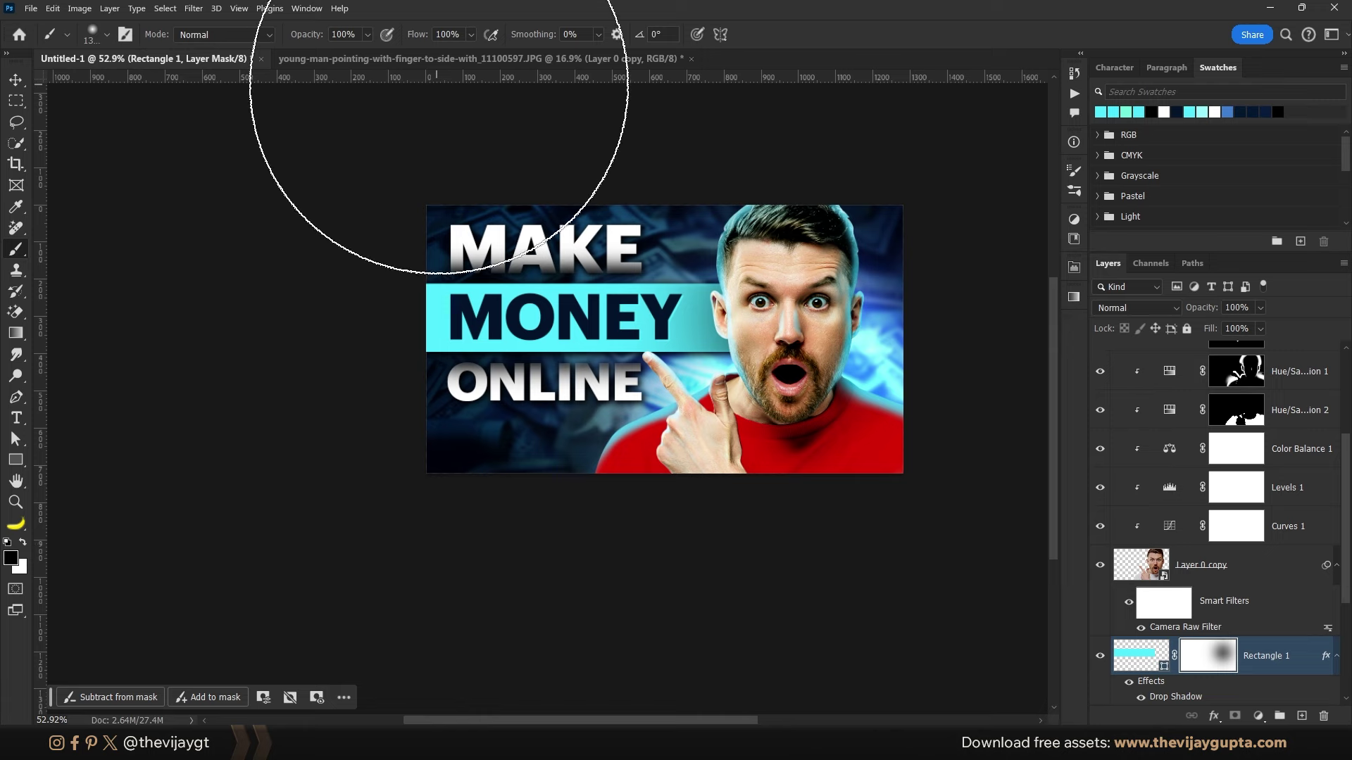
Step: Set the brush size to 60 and add a cyan Solid Color fill layer in Linear Dodge (Add)
text(60)
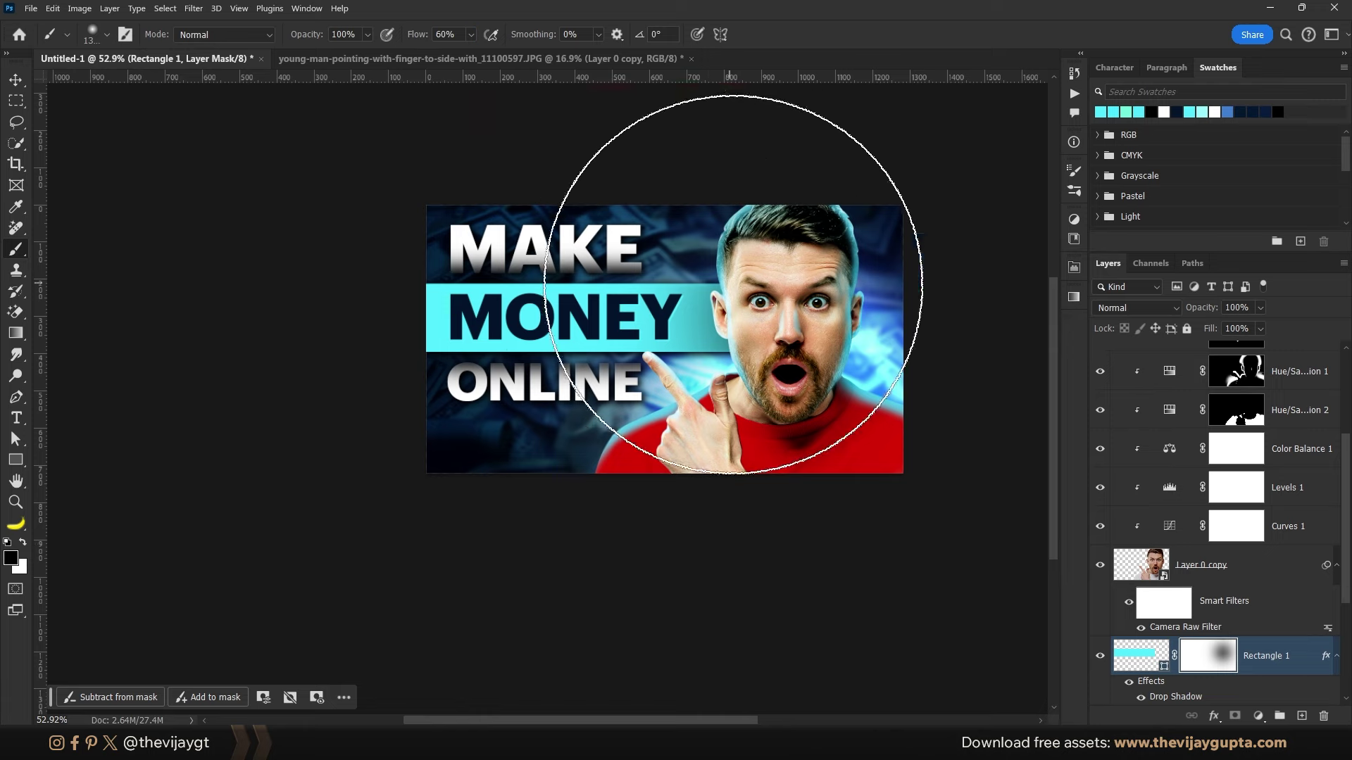
drag(745, 314, 726, 314)
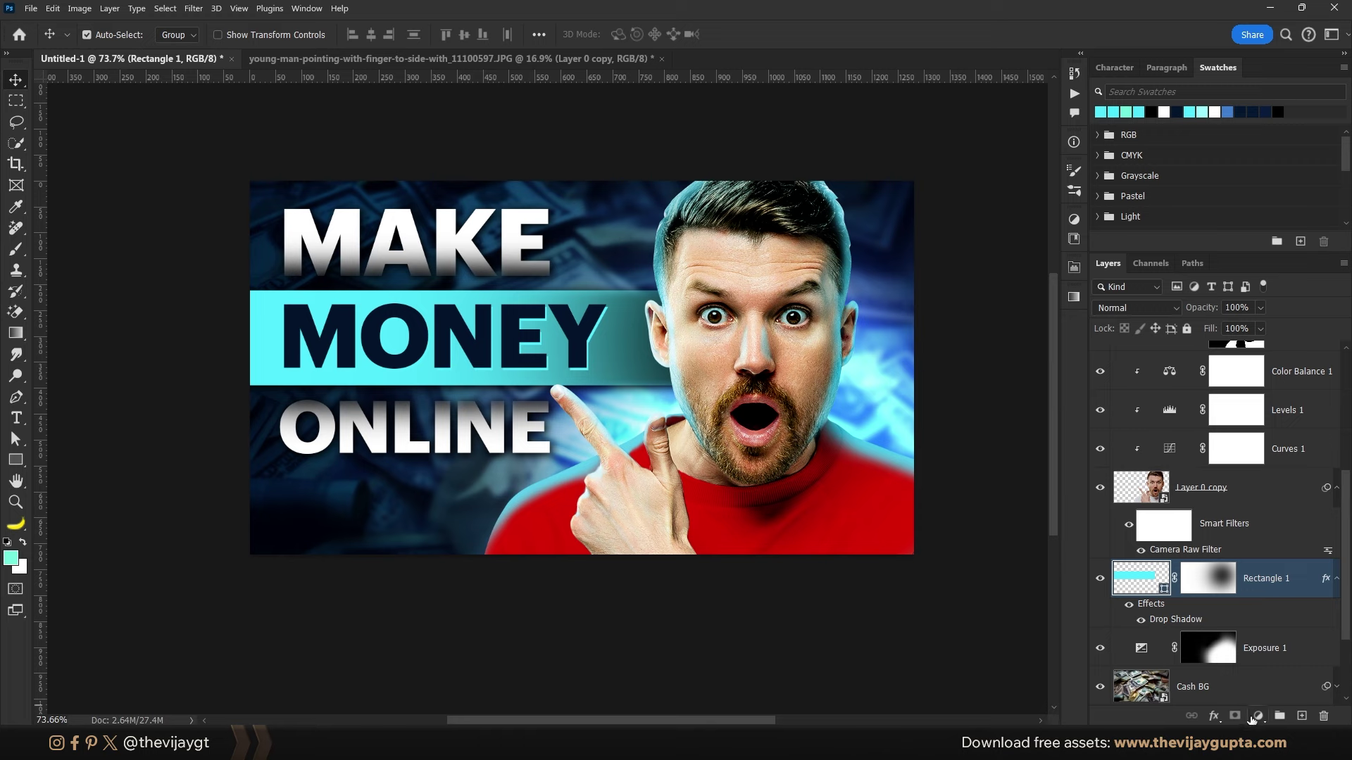
click(1257, 716)
click(1268, 471)
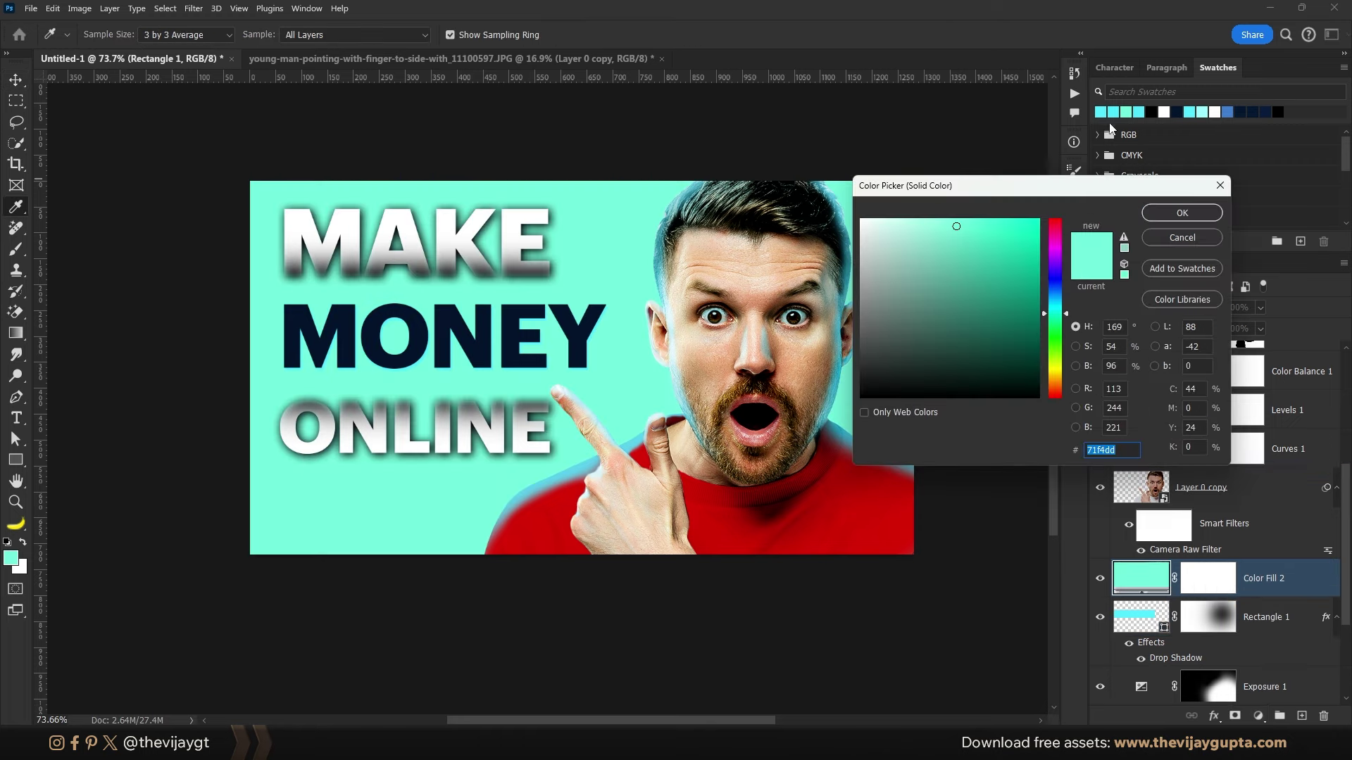
click(1101, 112)
click(1183, 214)
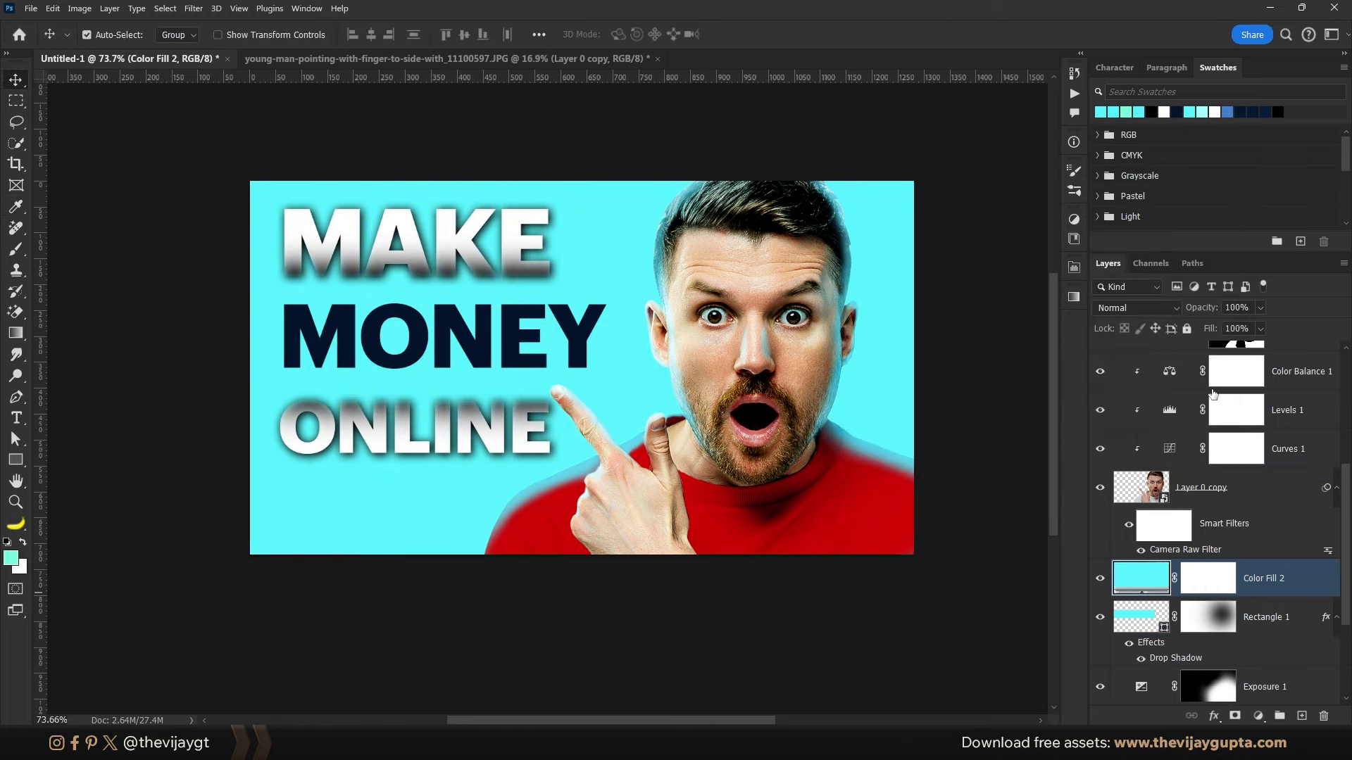
click(1148, 310)
click(1151, 466)
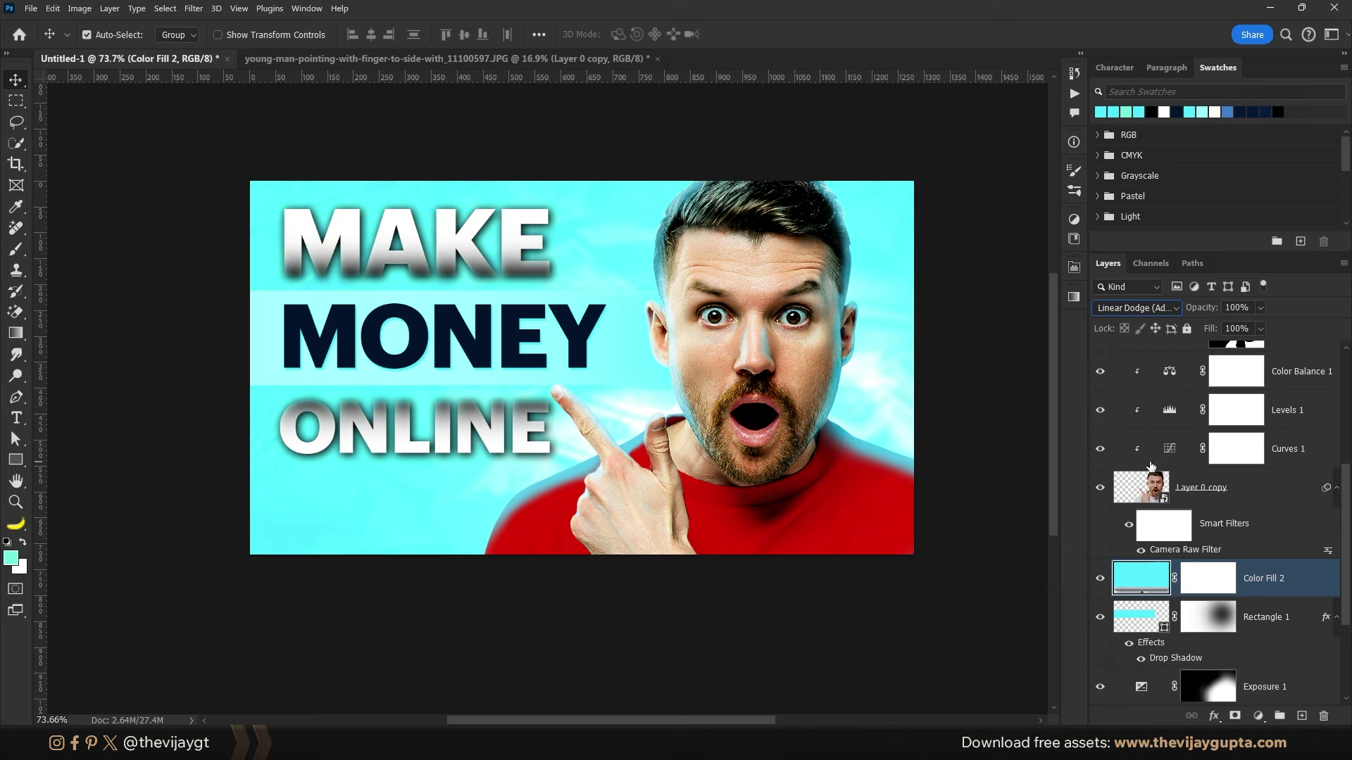
Step: Invert the fill's mask and paint white glow along the face edge, hair, shoulder and pointing hand
click(1202, 583)
key(ctrl+i)
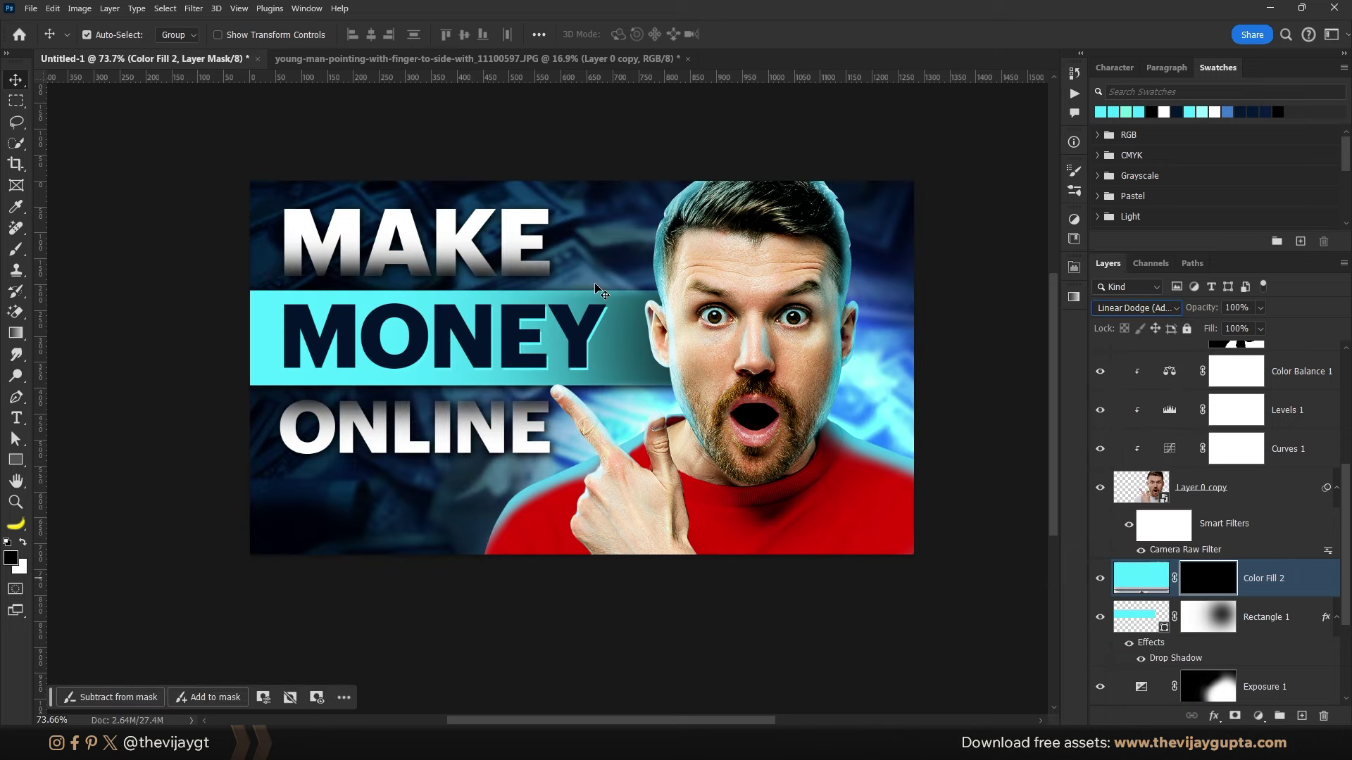
key(b)
key(x)
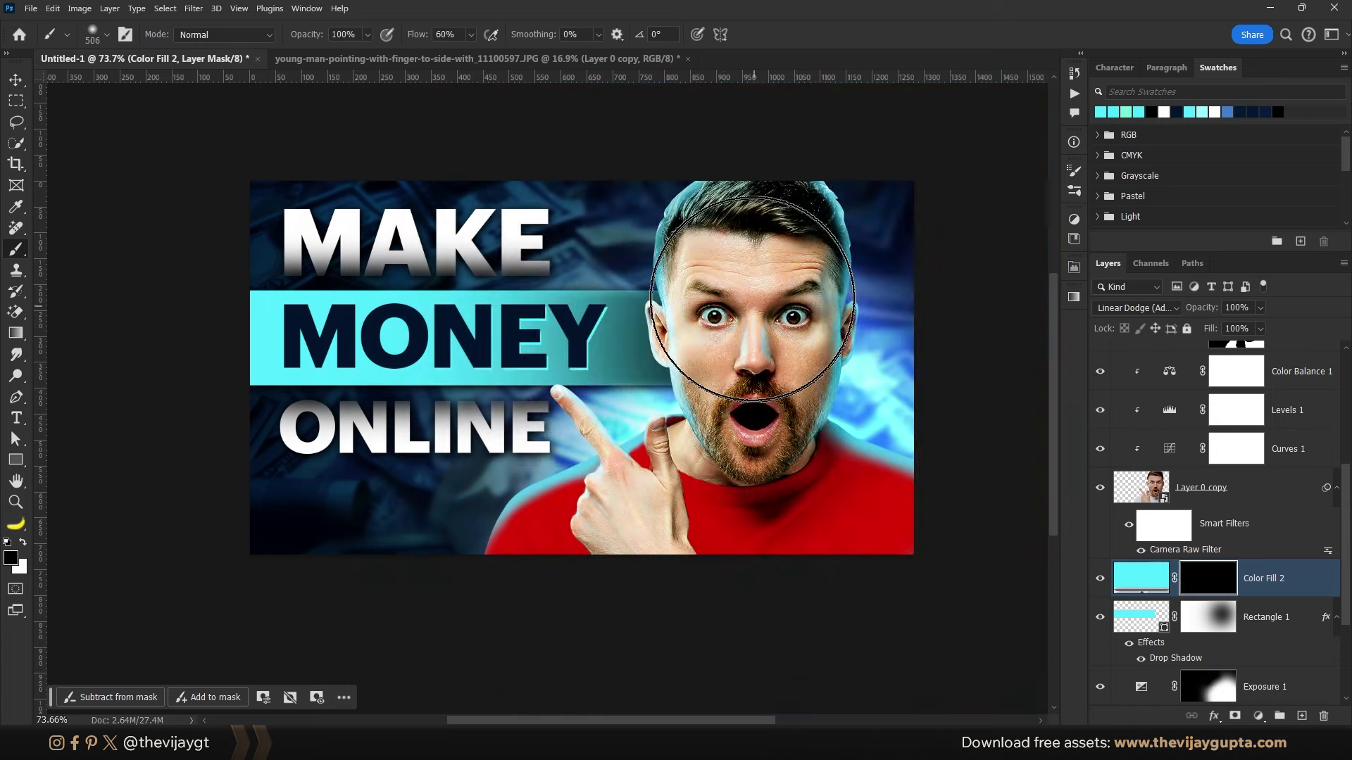
drag(748, 295, 751, 287)
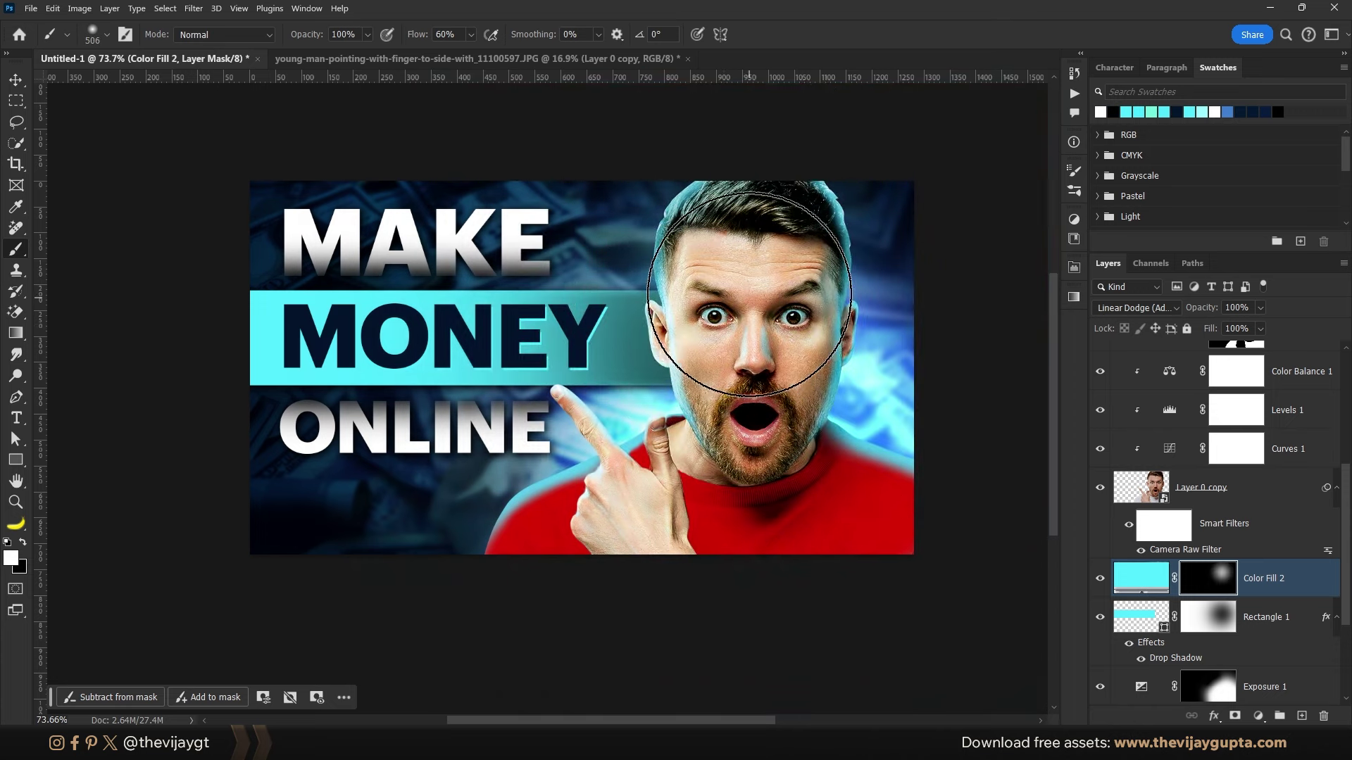
key(bracketleft)
key(bracketleft)
key(bracketleft)
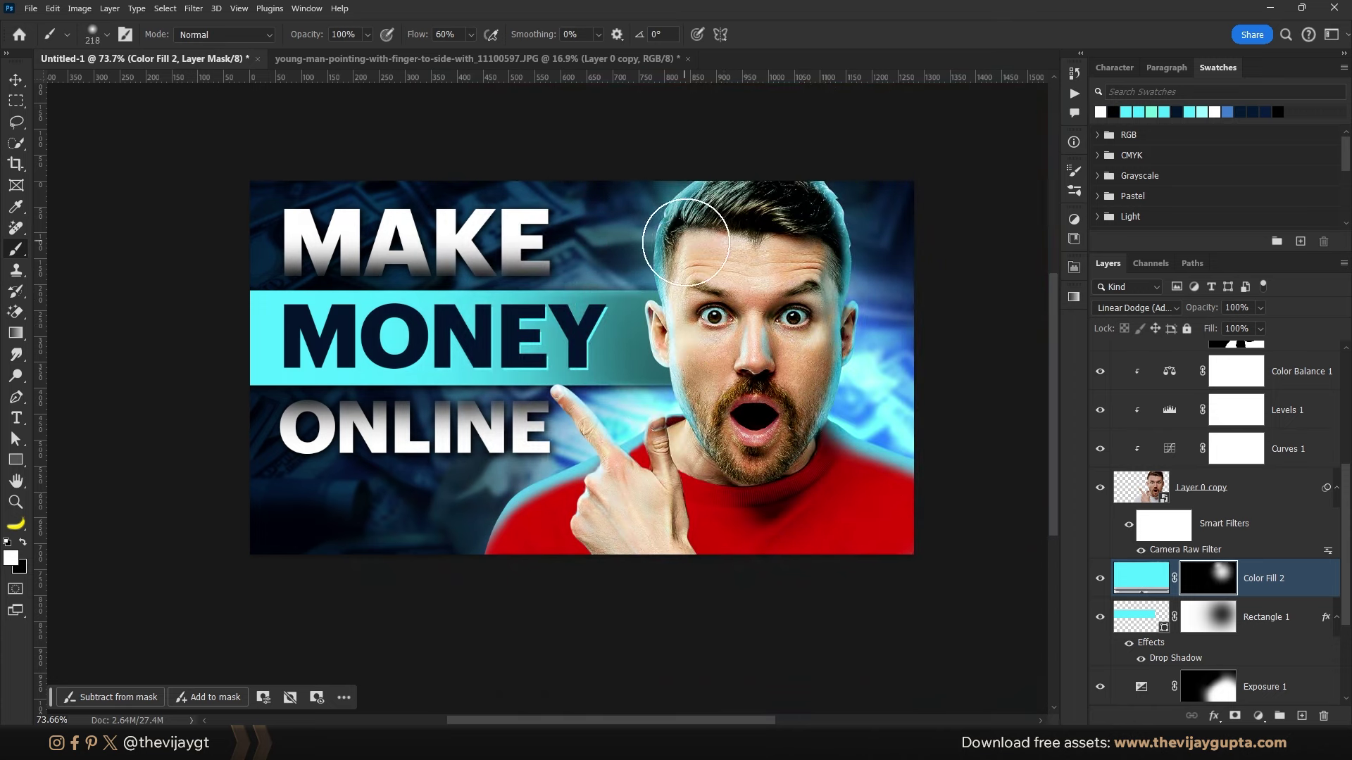
drag(702, 217, 865, 462)
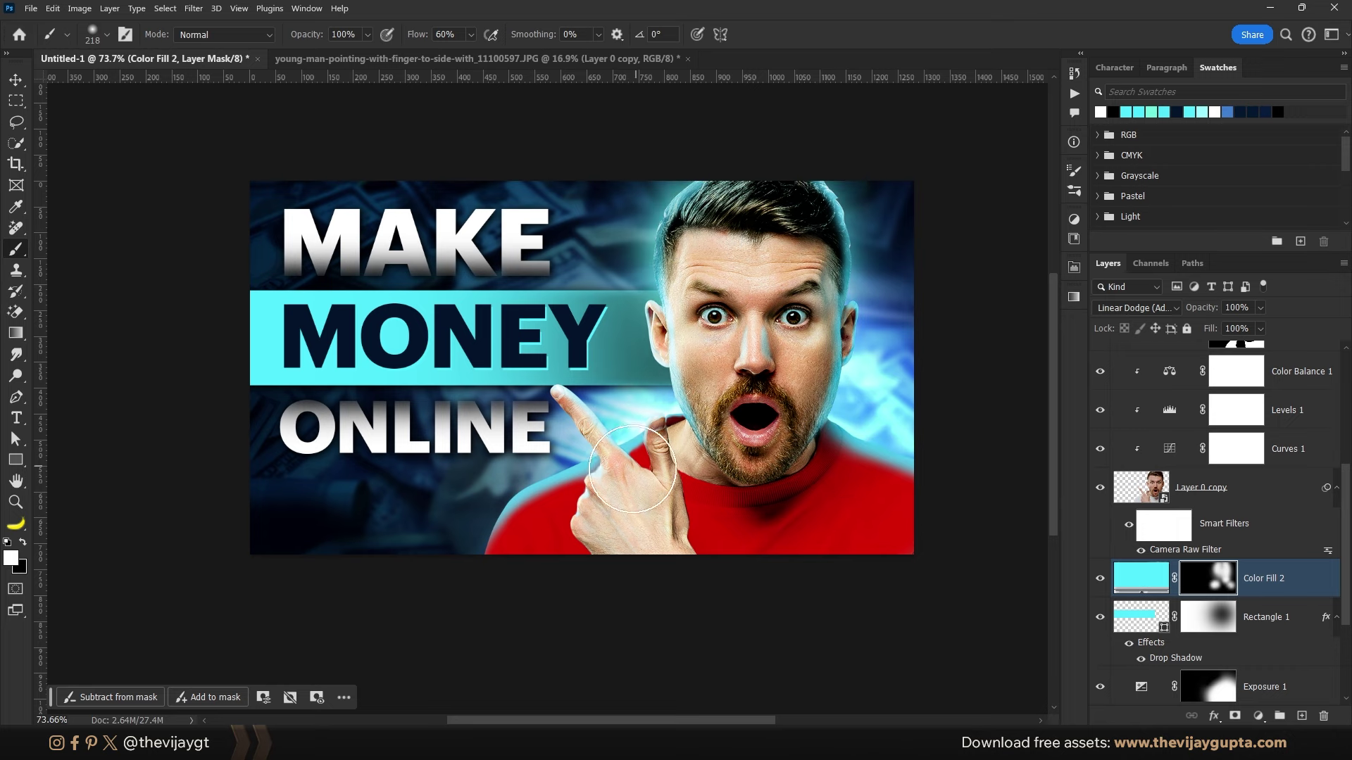
drag(634, 454, 580, 494)
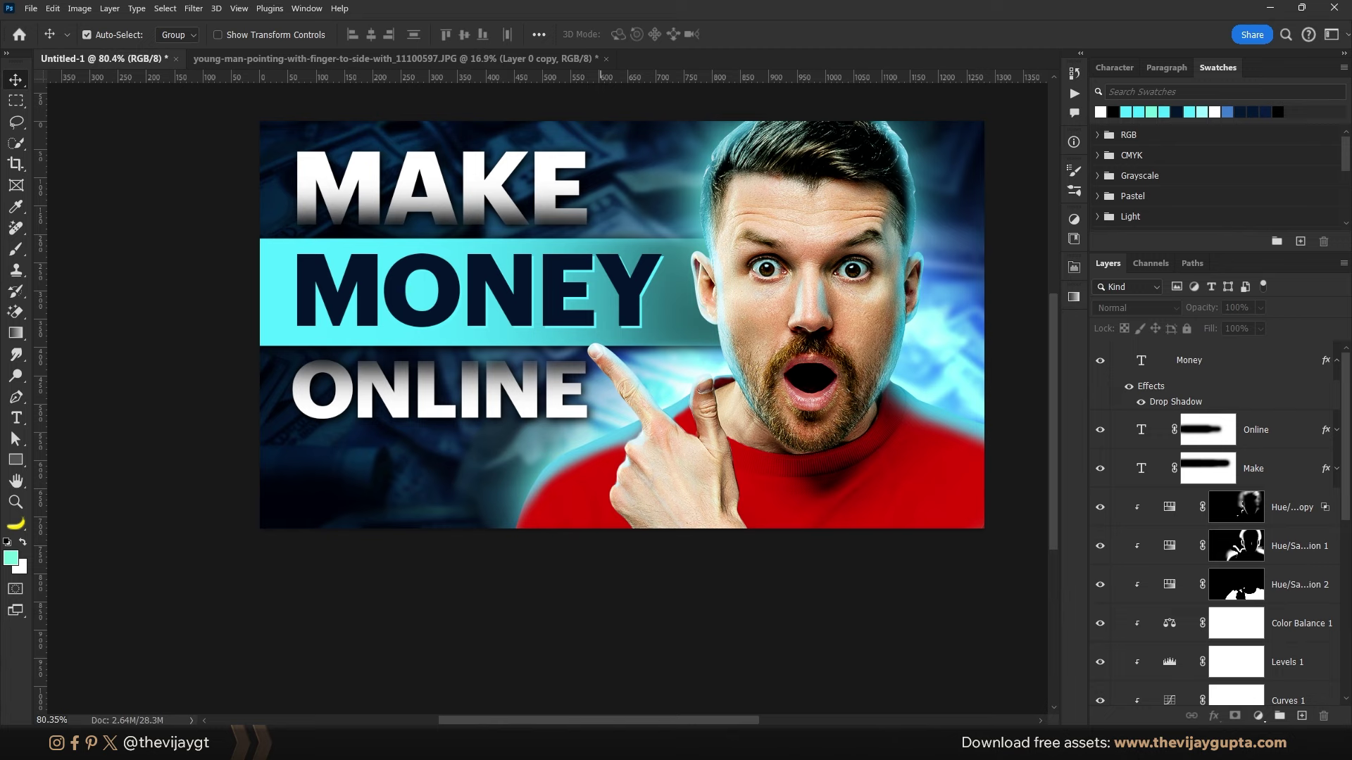
Step: Copy $500/day from the notes and draw a rounded-corner box under ONLINE
drag(820, 286, 530, 291)
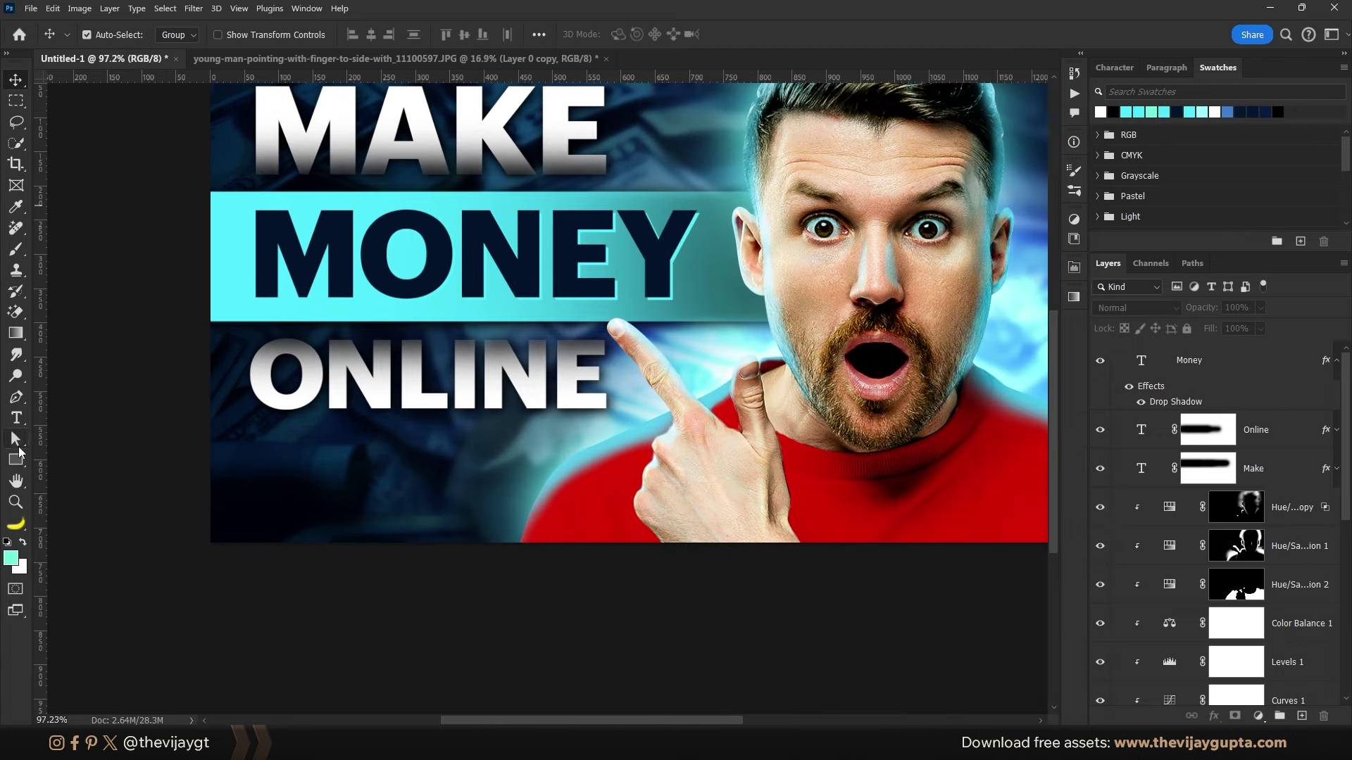
click(17, 458)
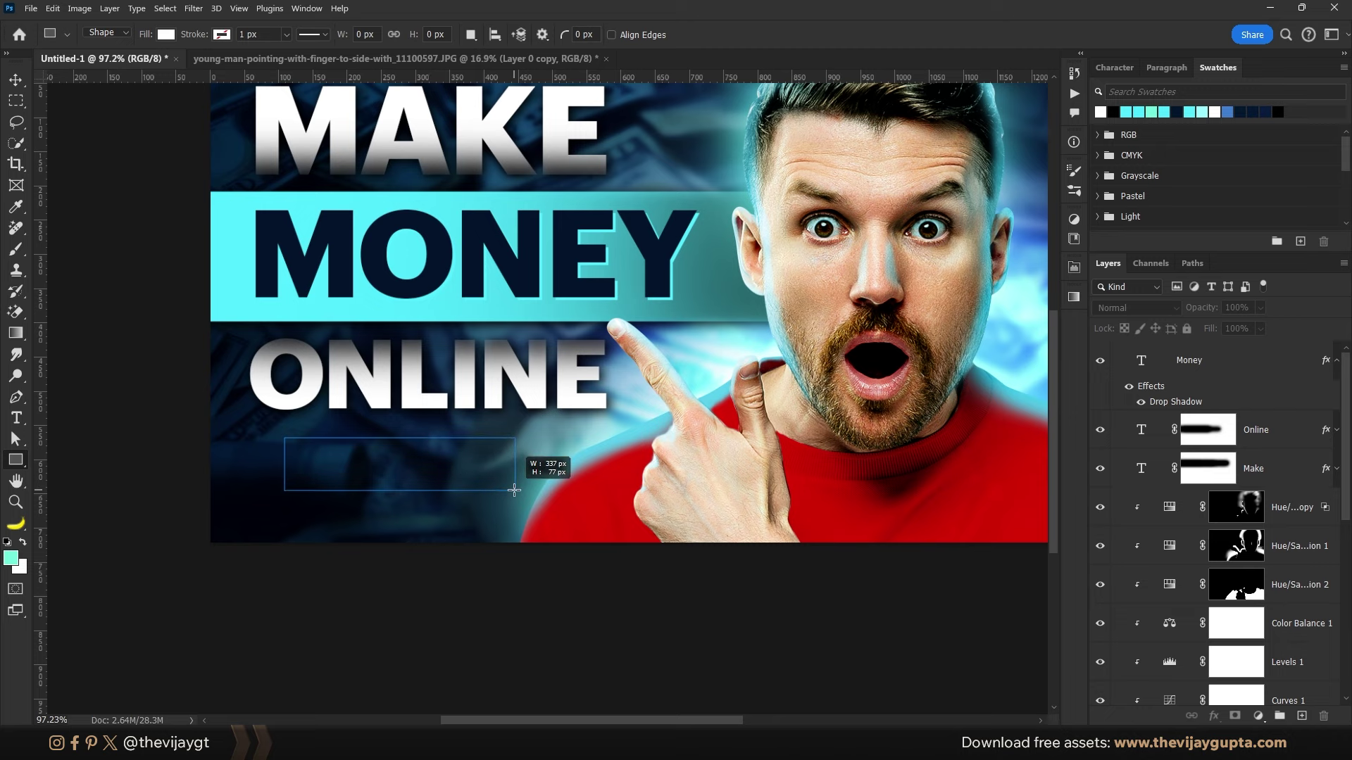
drag(408, 481, 475, 479)
scroll(356, 466, up, 3)
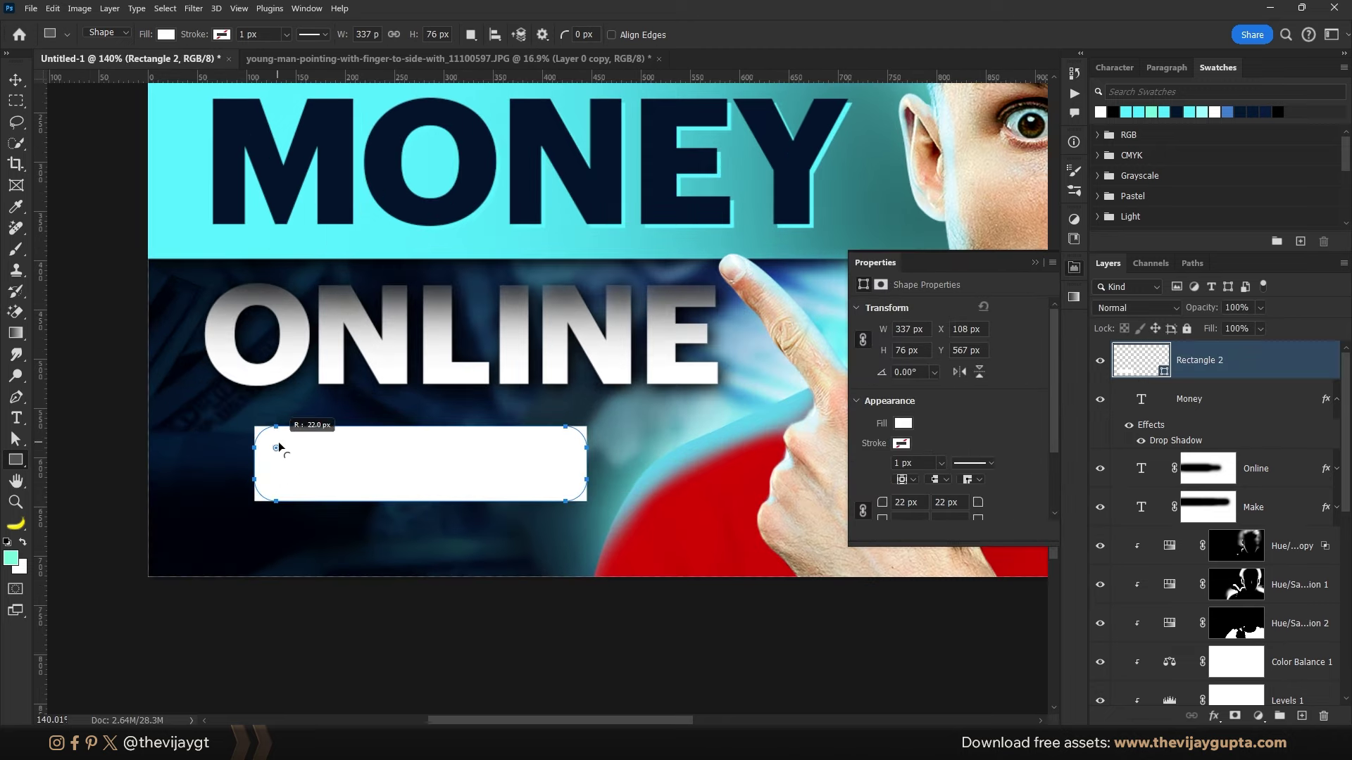
mouse_move(265, 438)
mouse_down()
mouse_move(274, 446)
mouse_move(259, 442)
mouse_up()
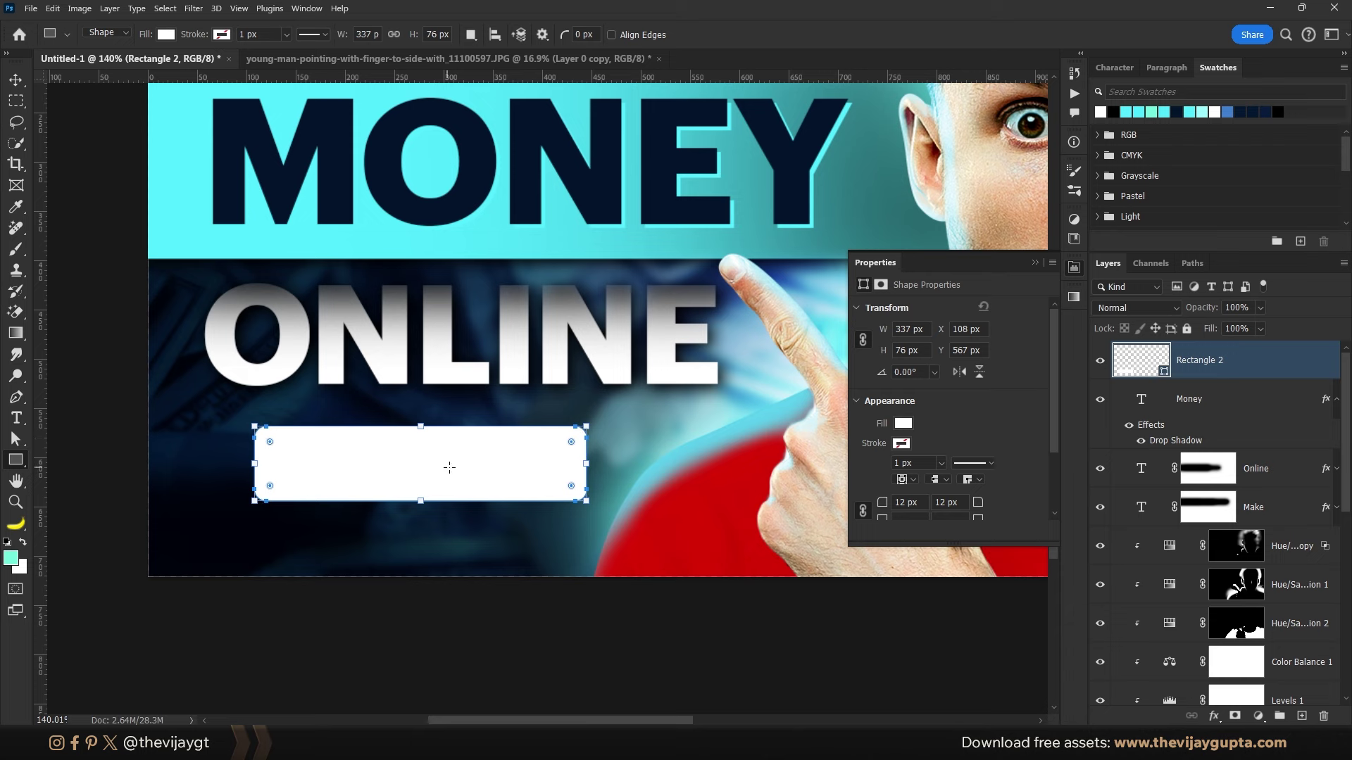
Step: Add the text '$500/DAY' and move it into the white box
key(t)
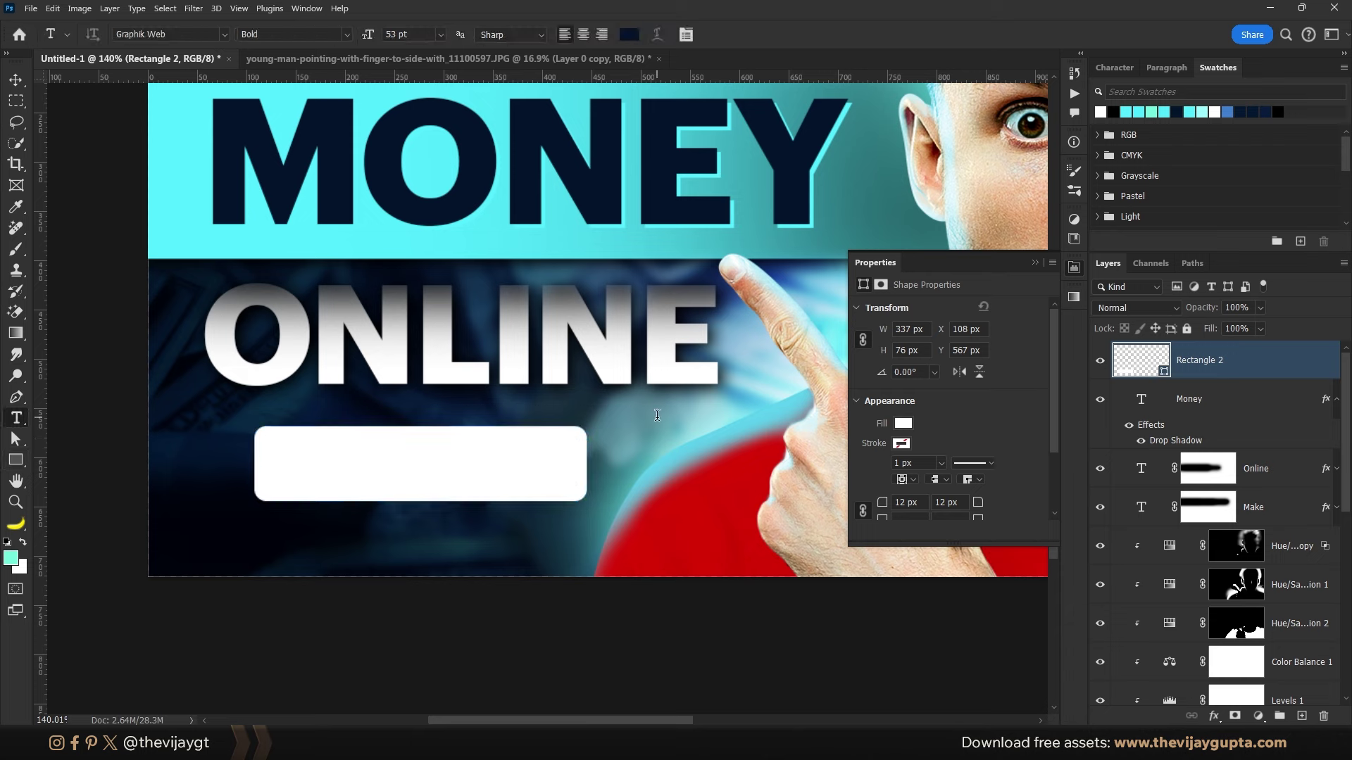
click(657, 415)
text($500/D)
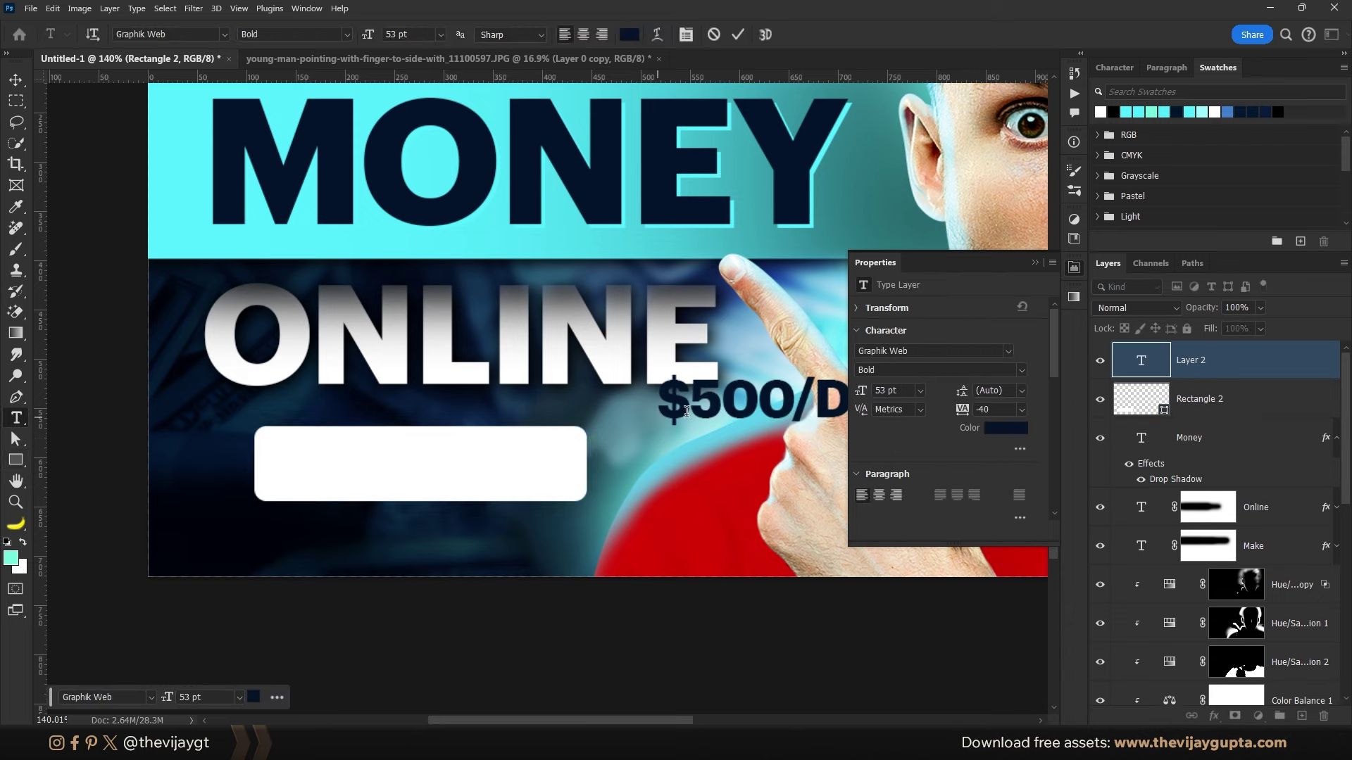
text(AY)
key(ctrl+Return)
key(v)
drag(821, 400, 452, 463)
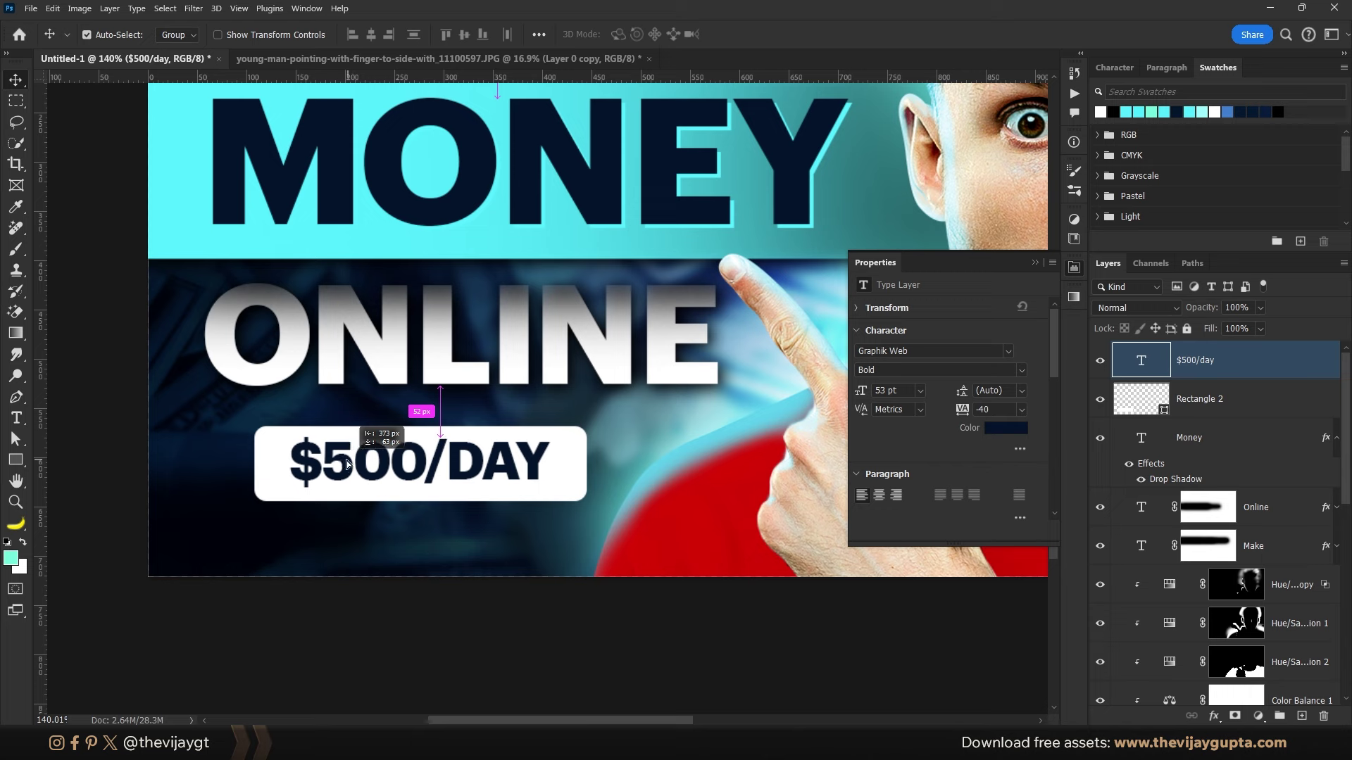
Step: Set the word DAY to a lighter font weight in the Character panel
double_click(453, 462)
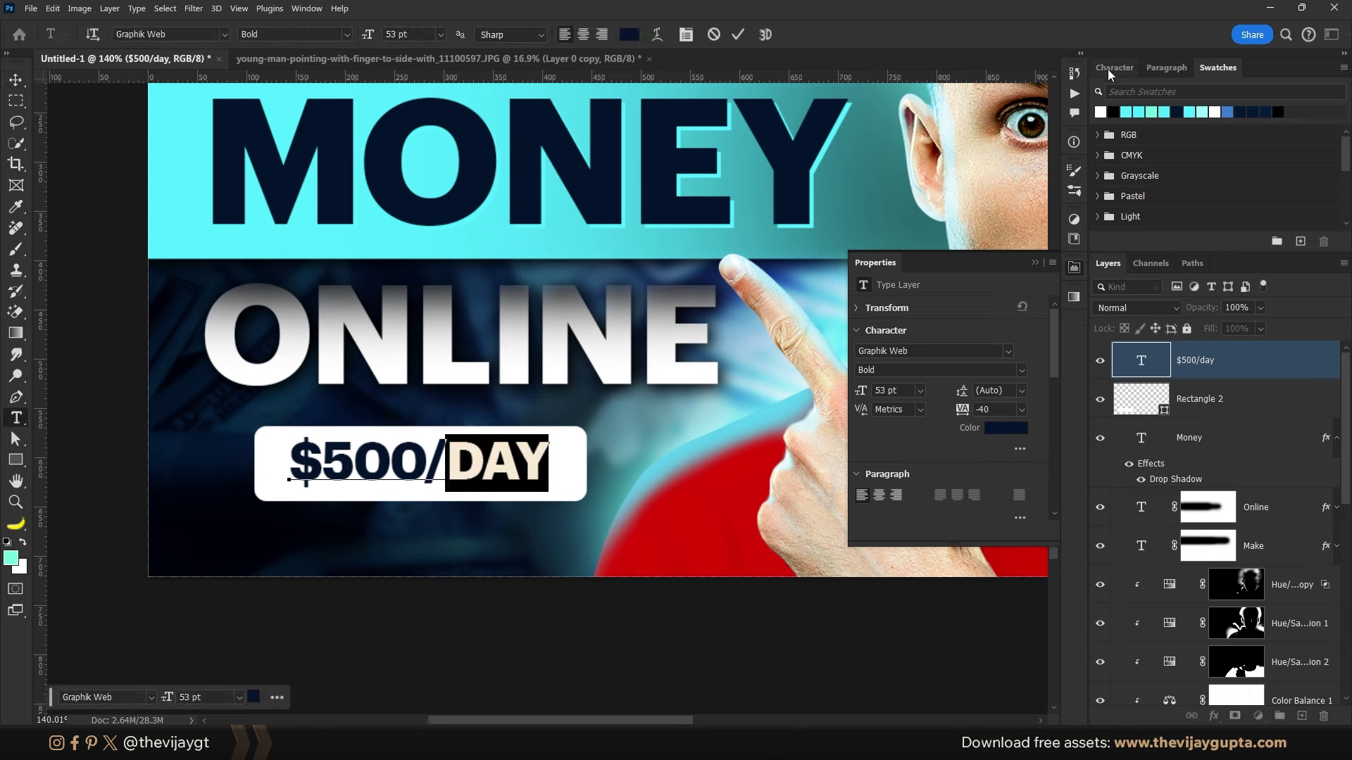
click(1112, 68)
click(1243, 95)
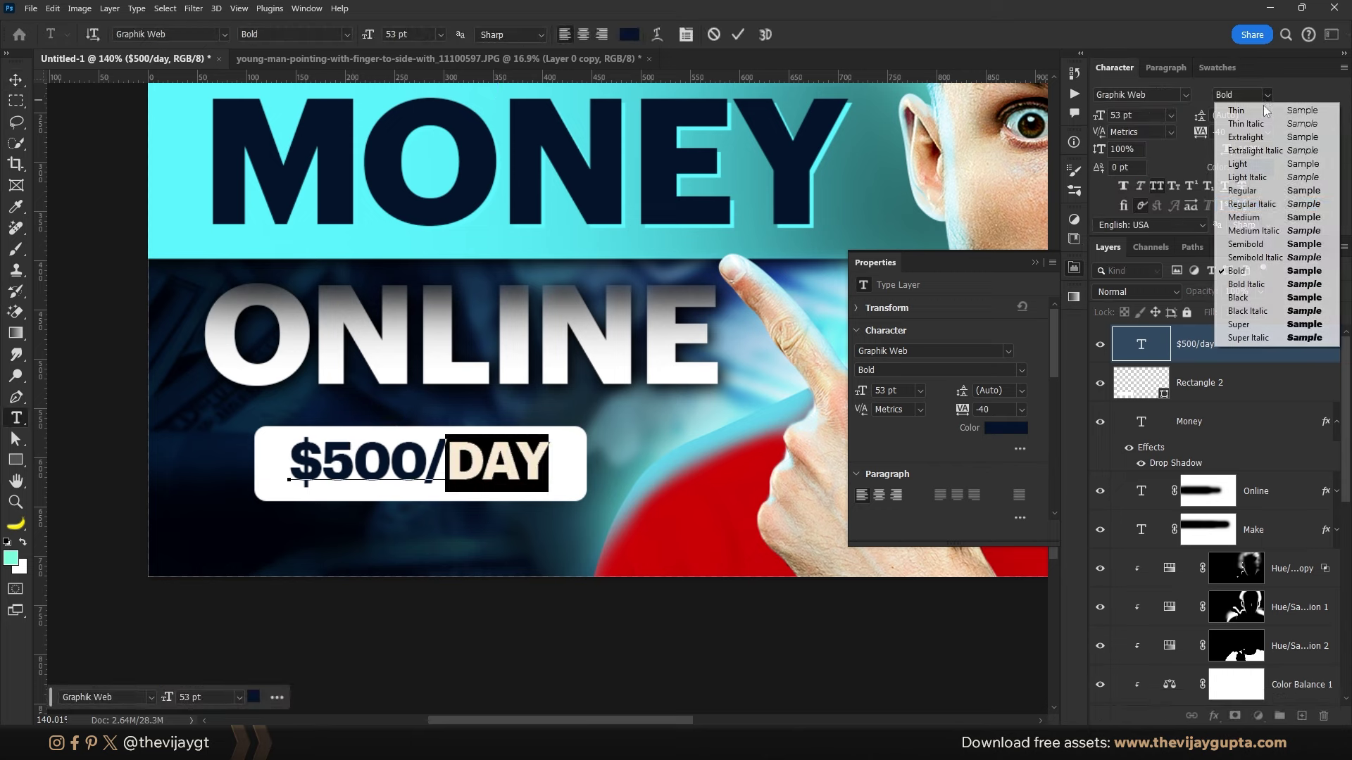
click(1267, 164)
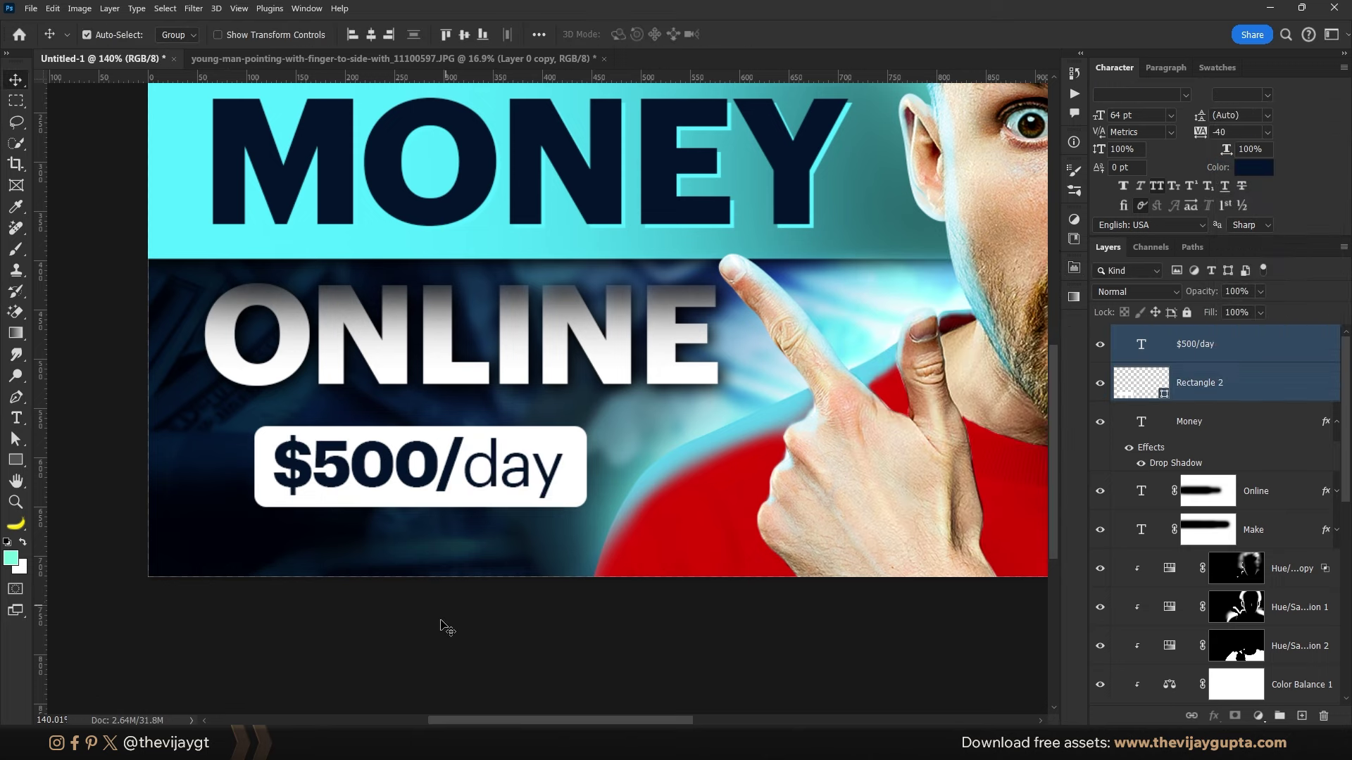
click(1268, 387)
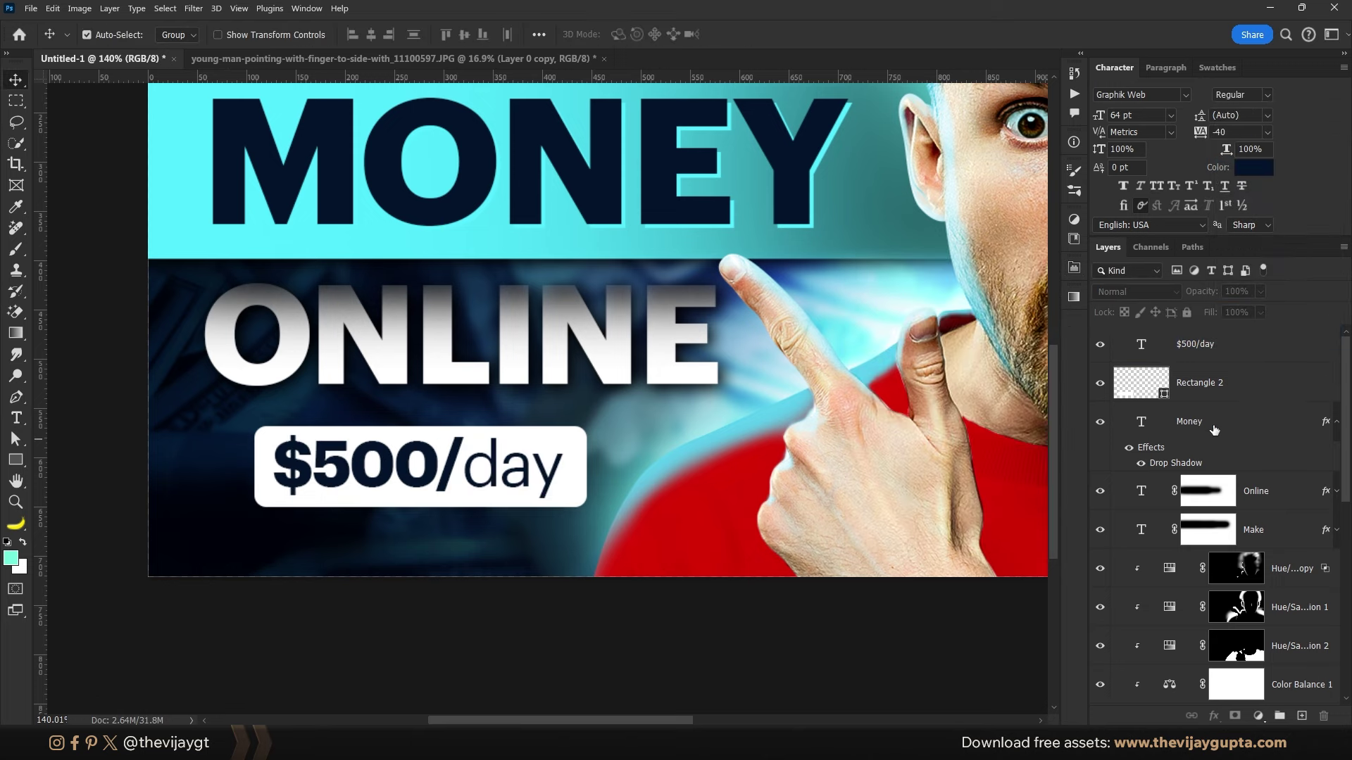
Step: Give the box a Gold Gradients gradient overlay with an enlarged scale
double_click(1267, 392)
click(796, 394)
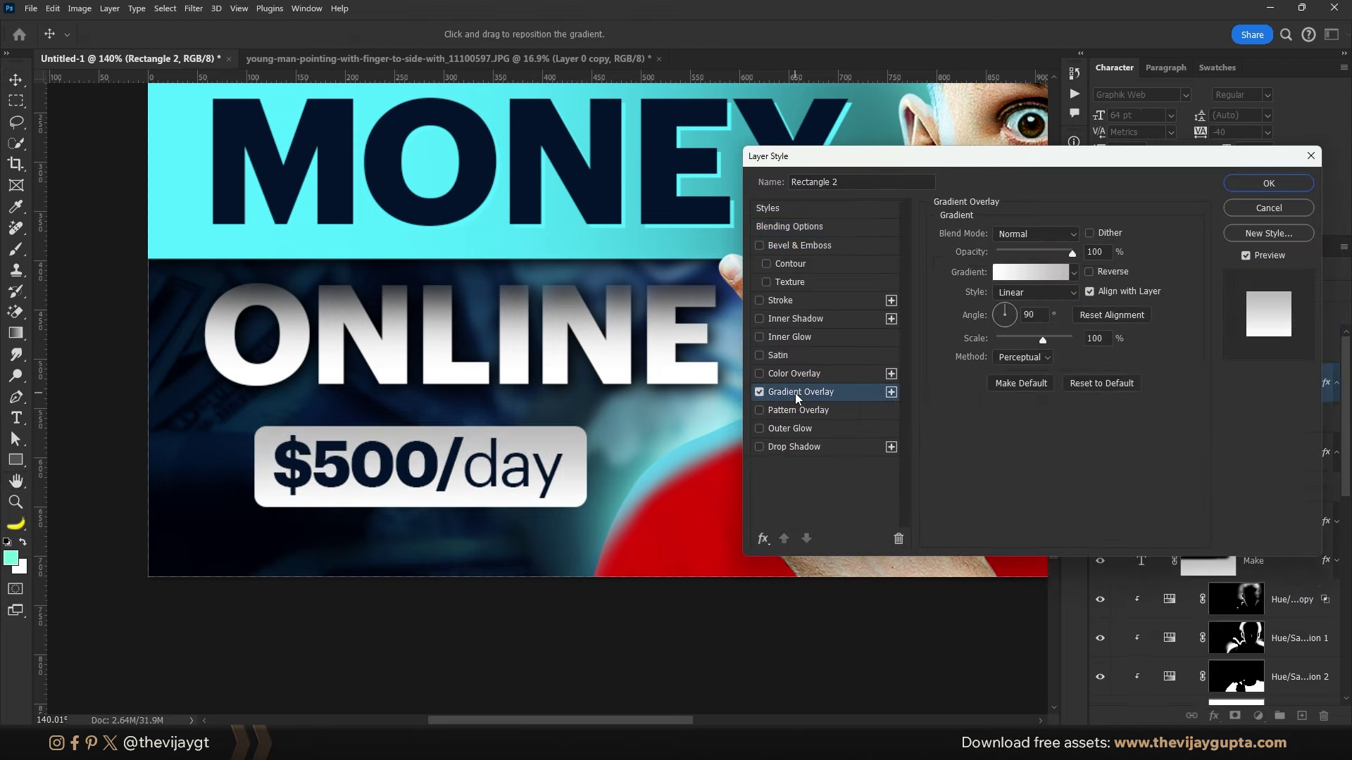
click(1074, 273)
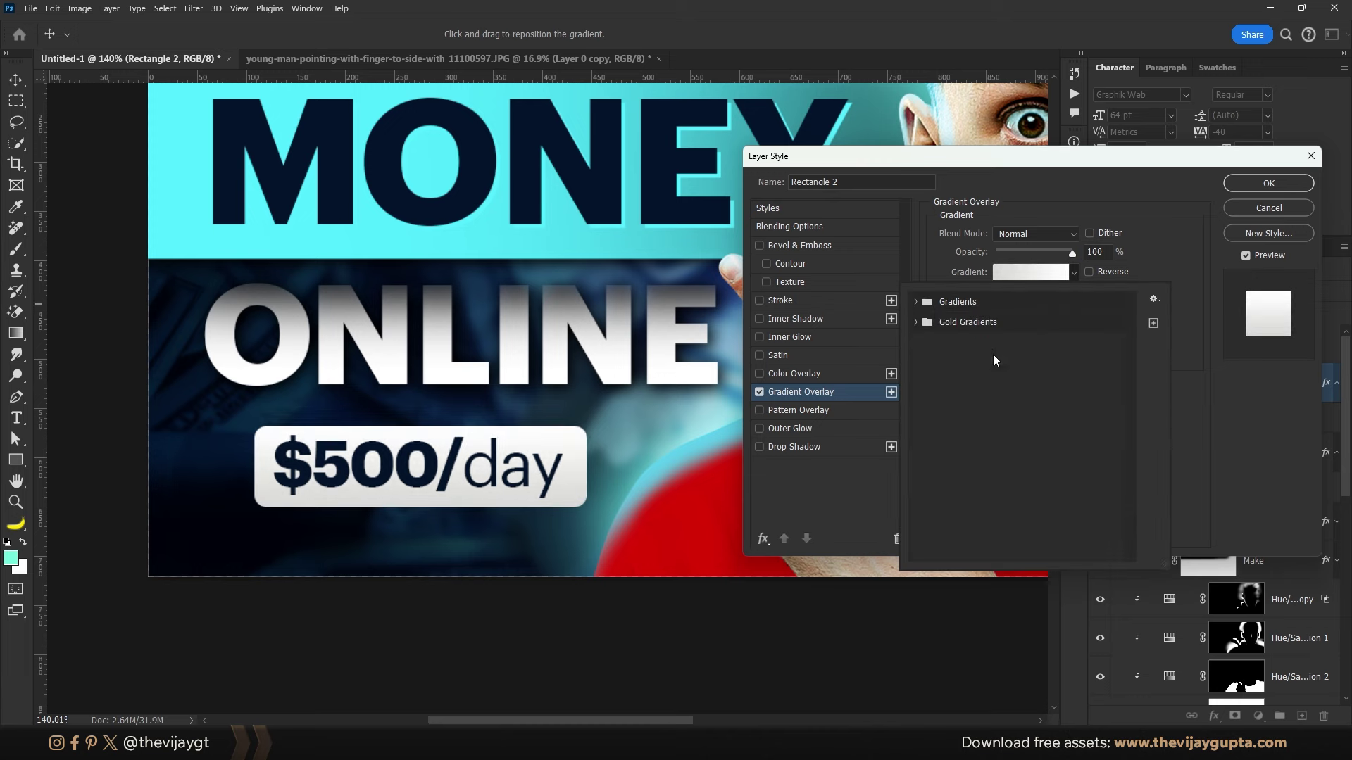
click(916, 322)
scroll(981, 421, down, 3)
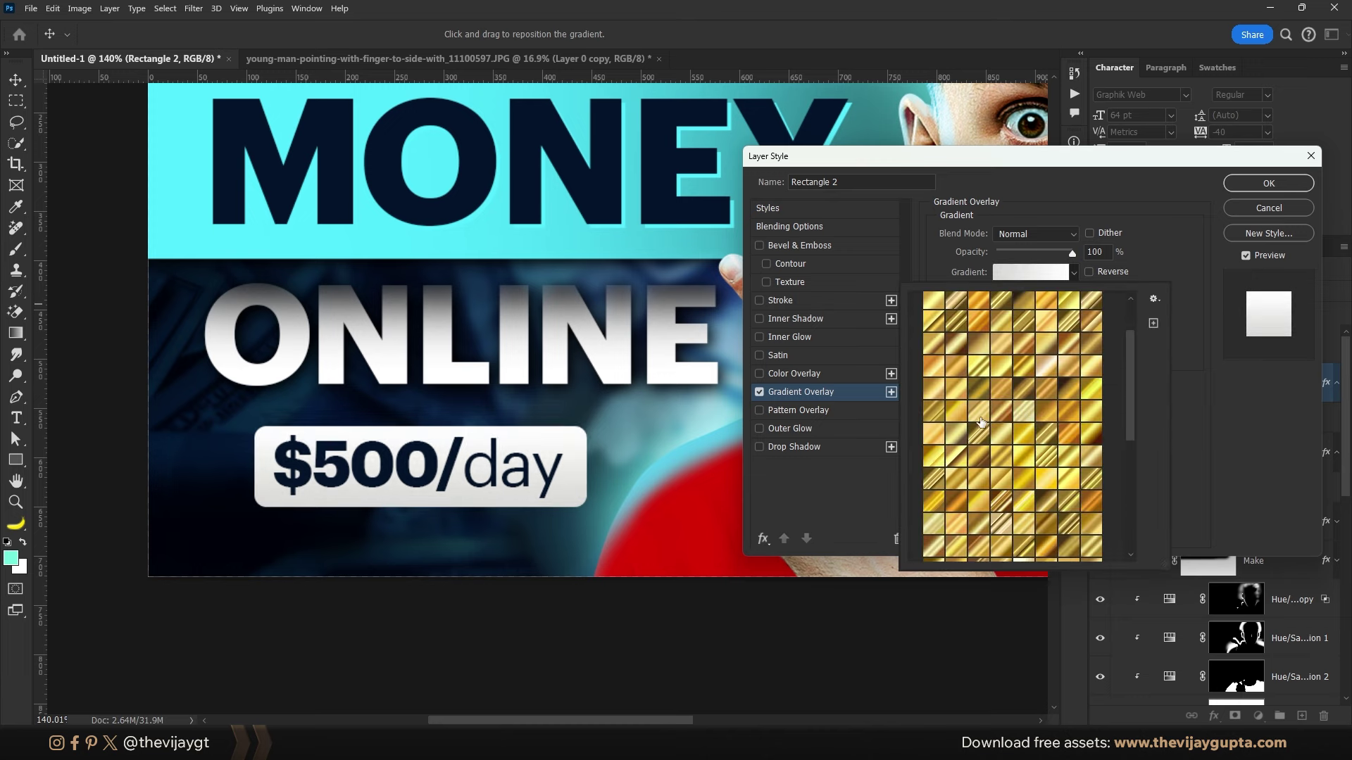
click(952, 387)
click(1097, 404)
drag(1045, 338, 1054, 344)
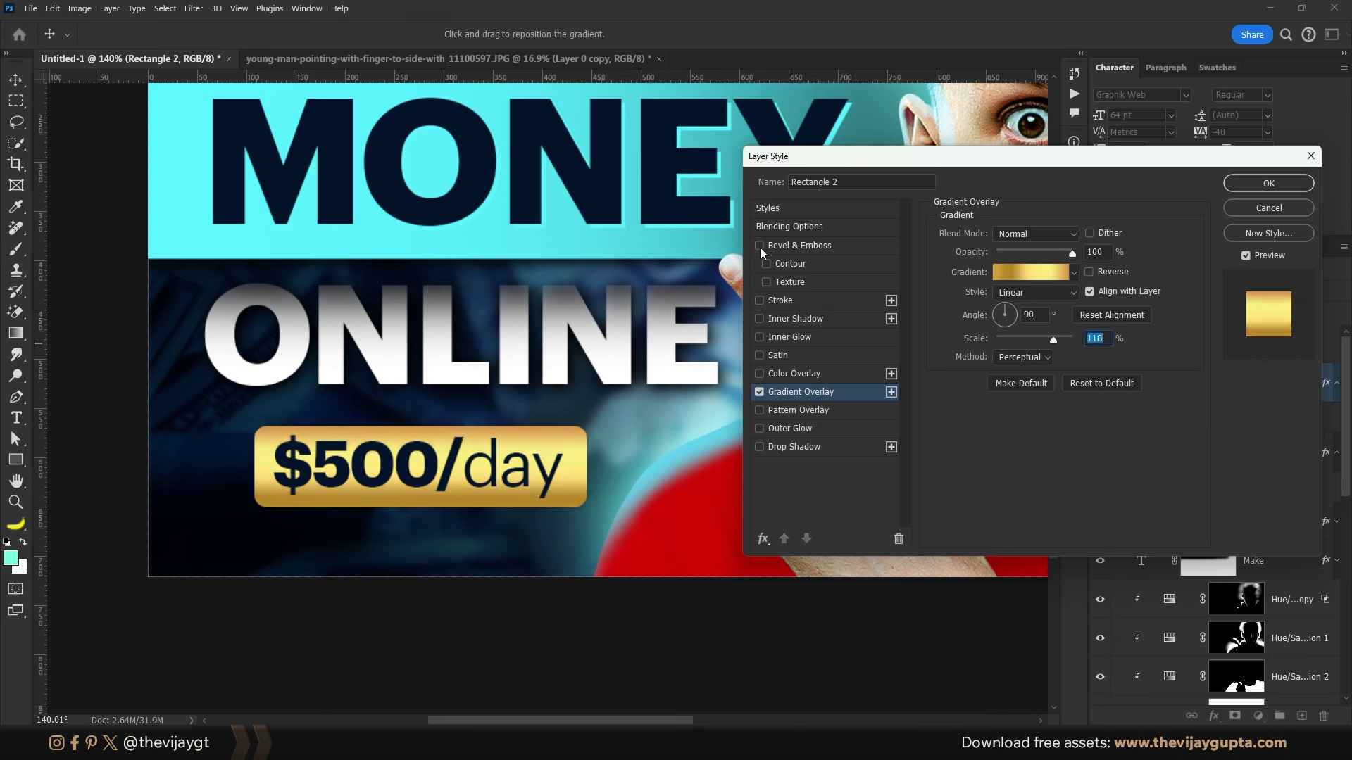
Step: Add a small Bevel & Emboss with a custom gloss contour, then select the $500/day text too
click(796, 244)
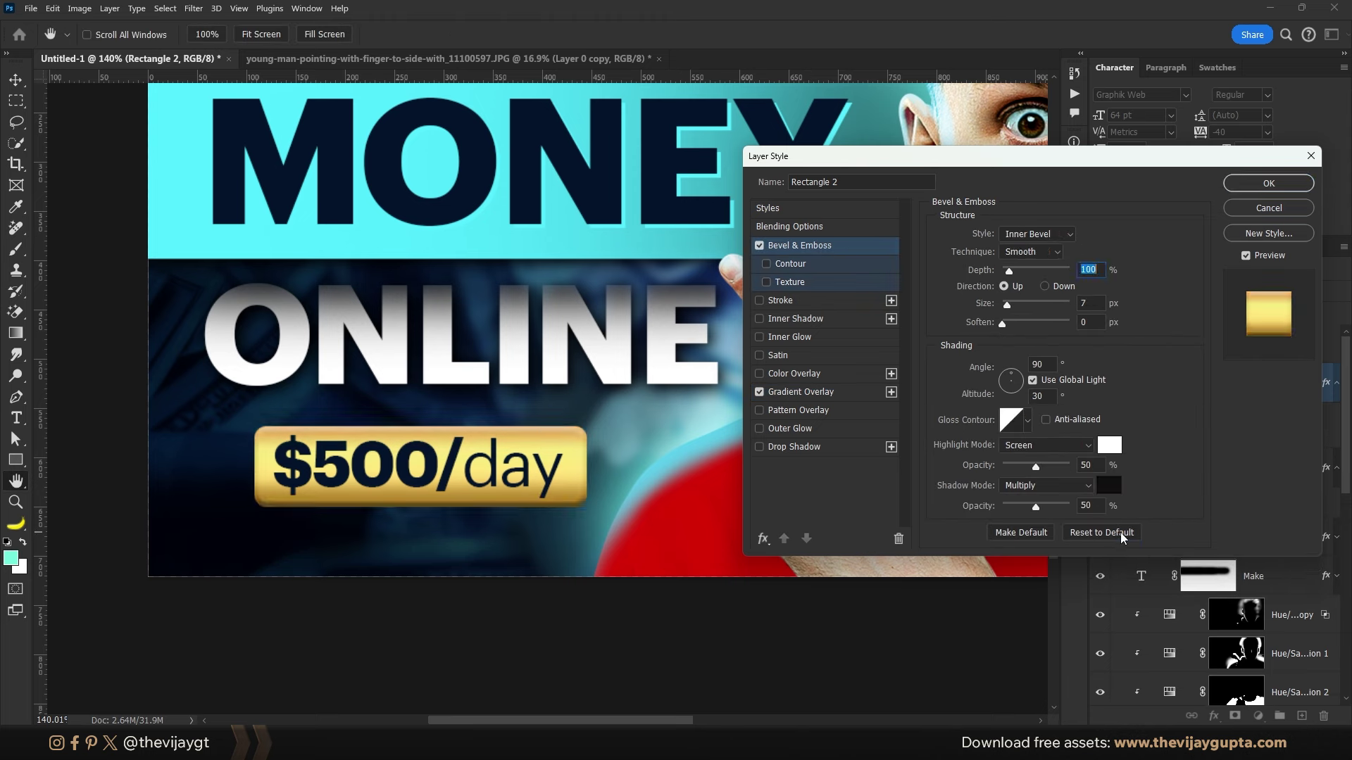
drag(1008, 310, 1010, 310)
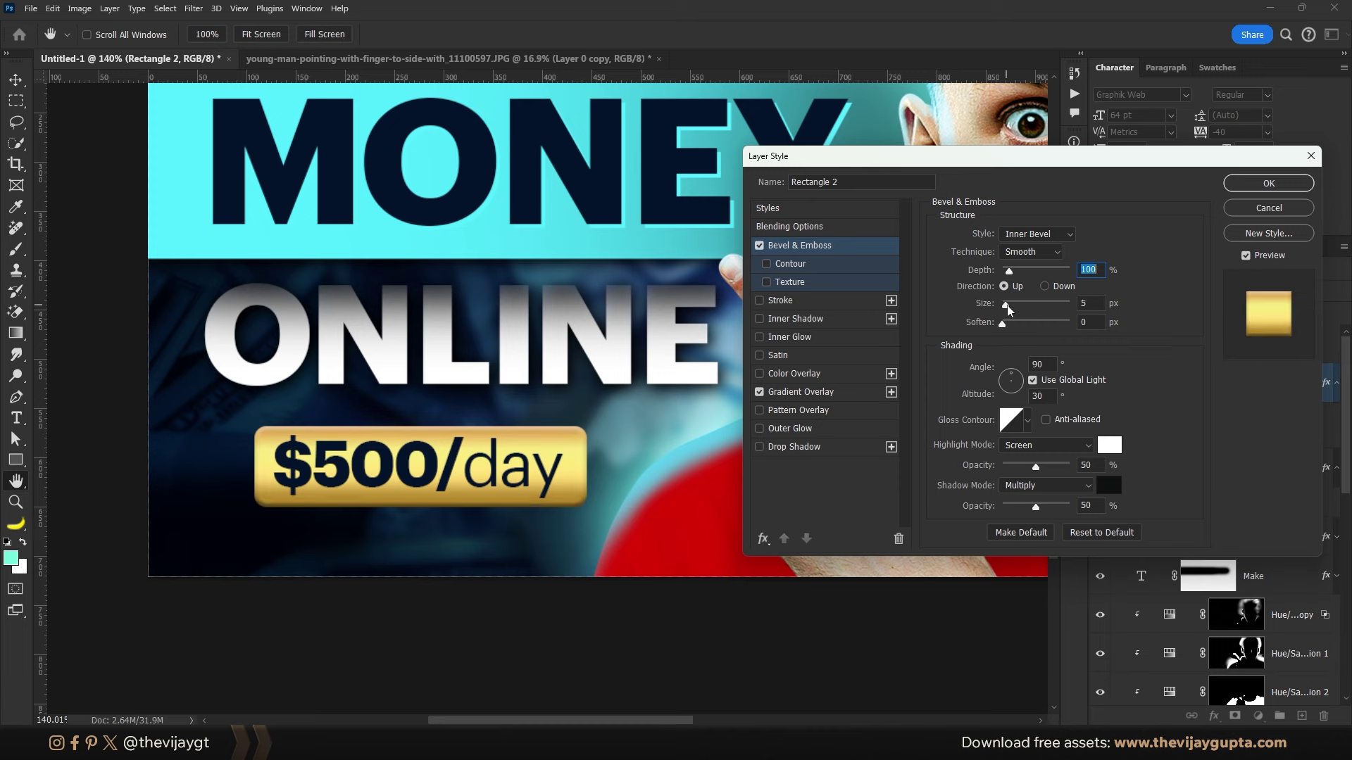
click(1028, 419)
click(982, 457)
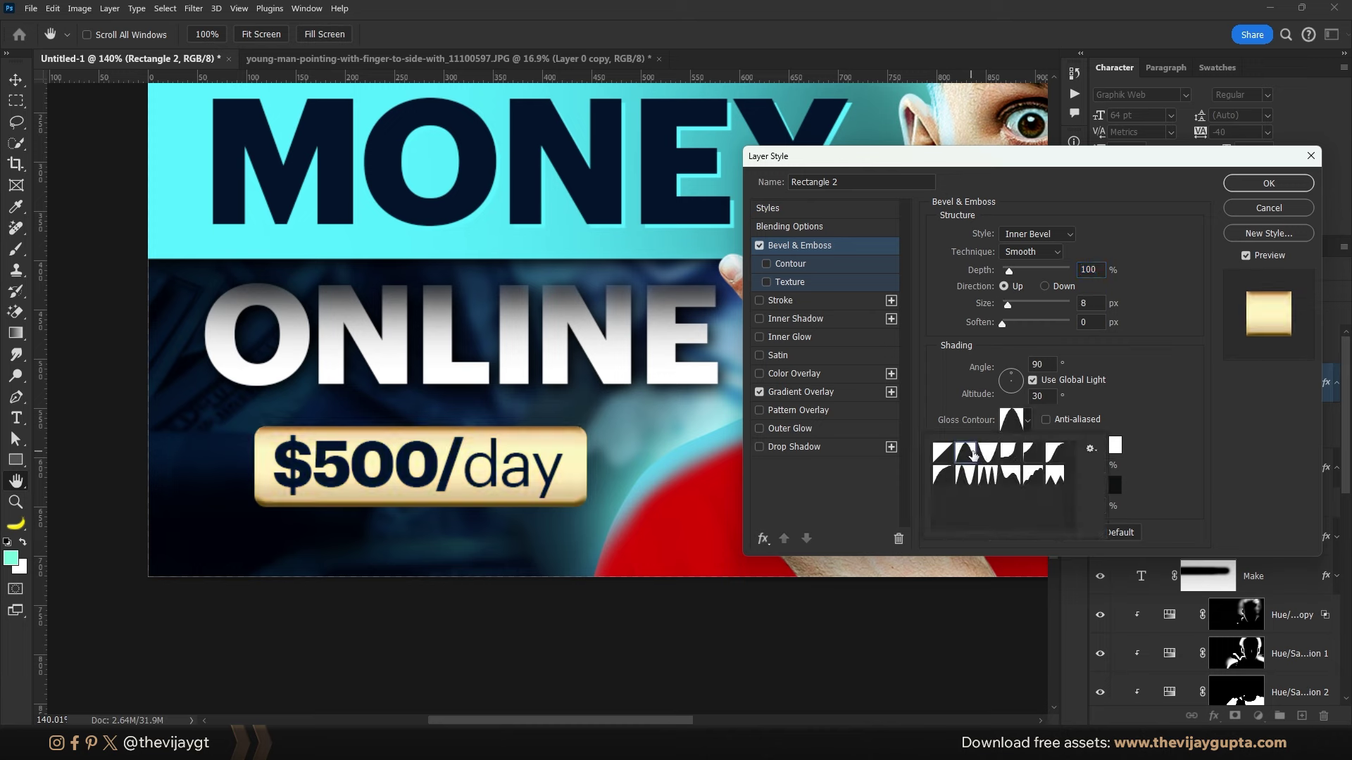
click(1030, 455)
double_click(988, 452)
drag(1010, 308, 1008, 309)
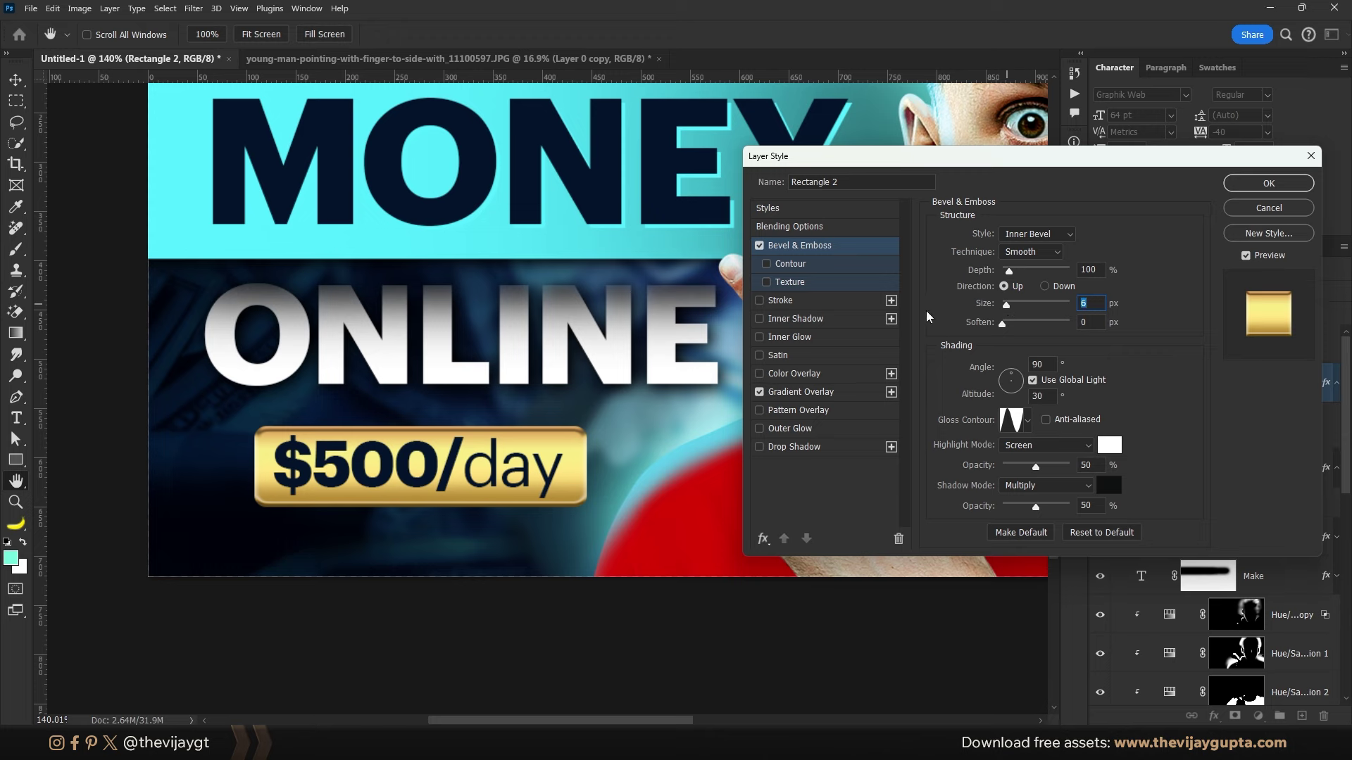
key(Return)
shift+click(458, 485)
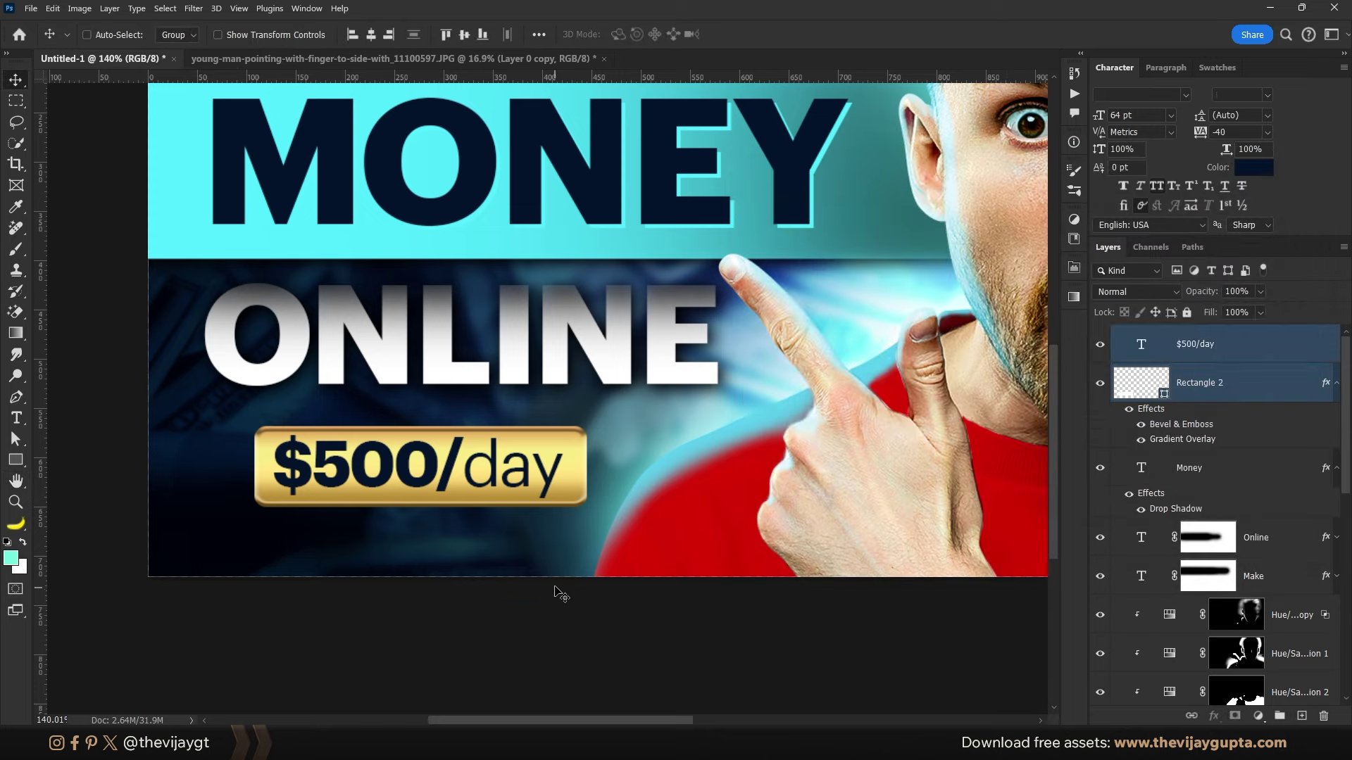
Step: Tilt the $500/day badge slightly counterclockwise and view the whole thumbnail
key(ctrl+t)
mouse_move(593, 512)
mouse_down()
mouse_move(588, 497)
mouse_move(493, 466)
mouse_up()
key(Return)
key(ctrl+0)
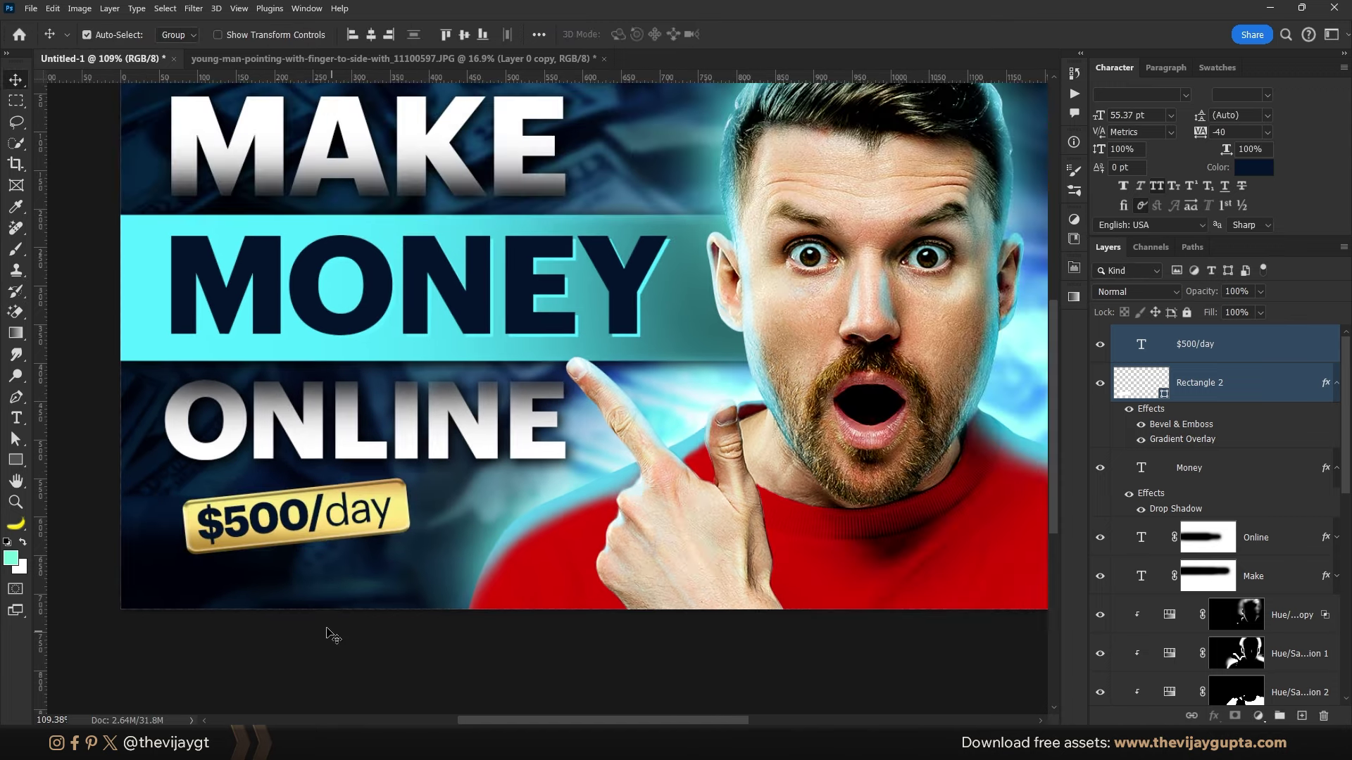
Step: Draw a large zigzag arrow custom shape and move it toward the lower left
click(16, 461)
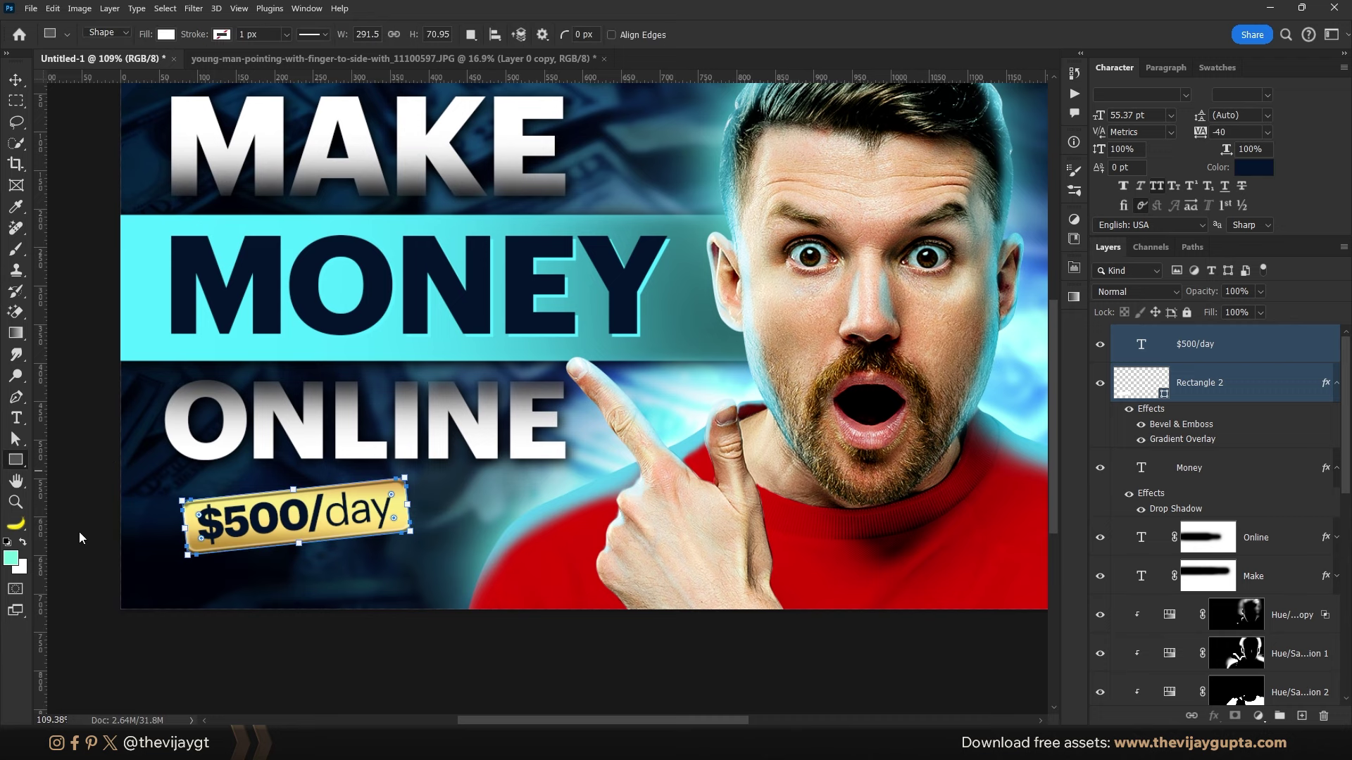
key(shift+u)
click(607, 36)
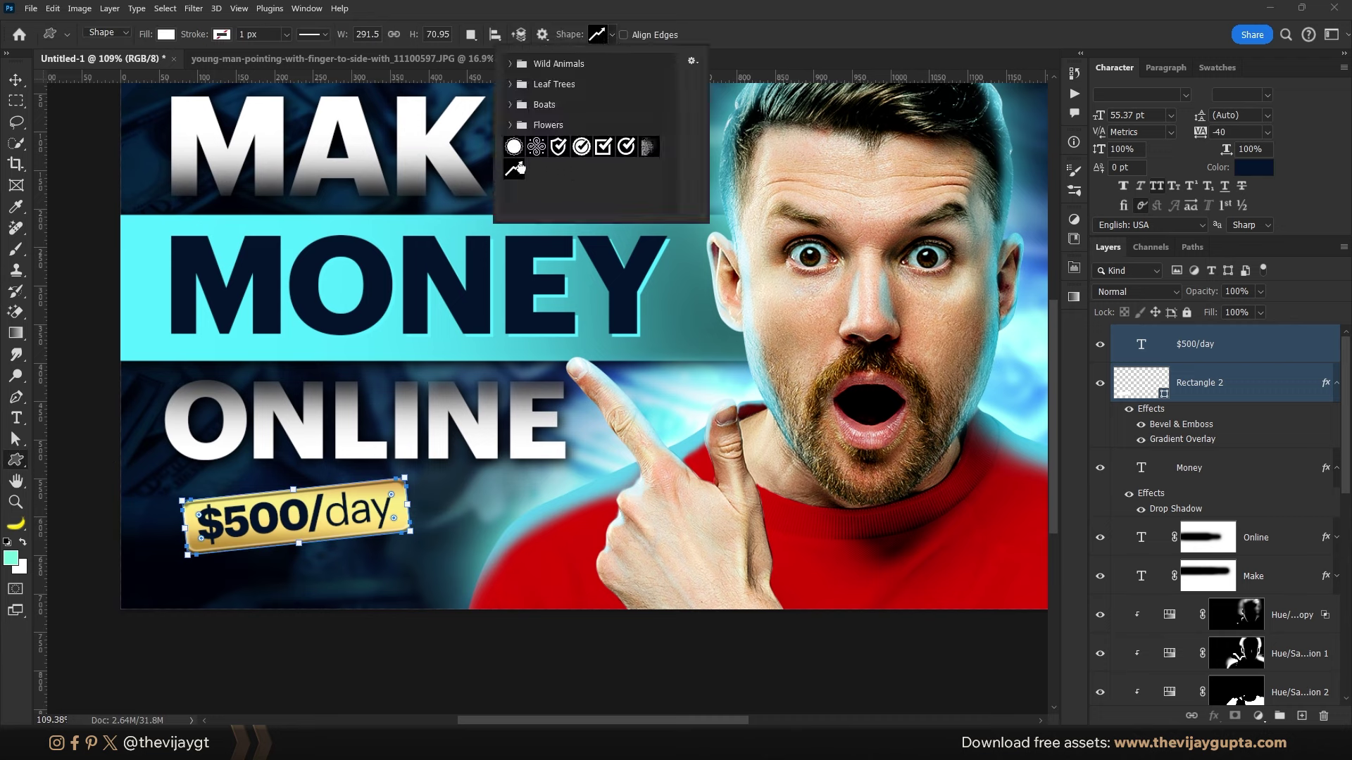
click(487, 225)
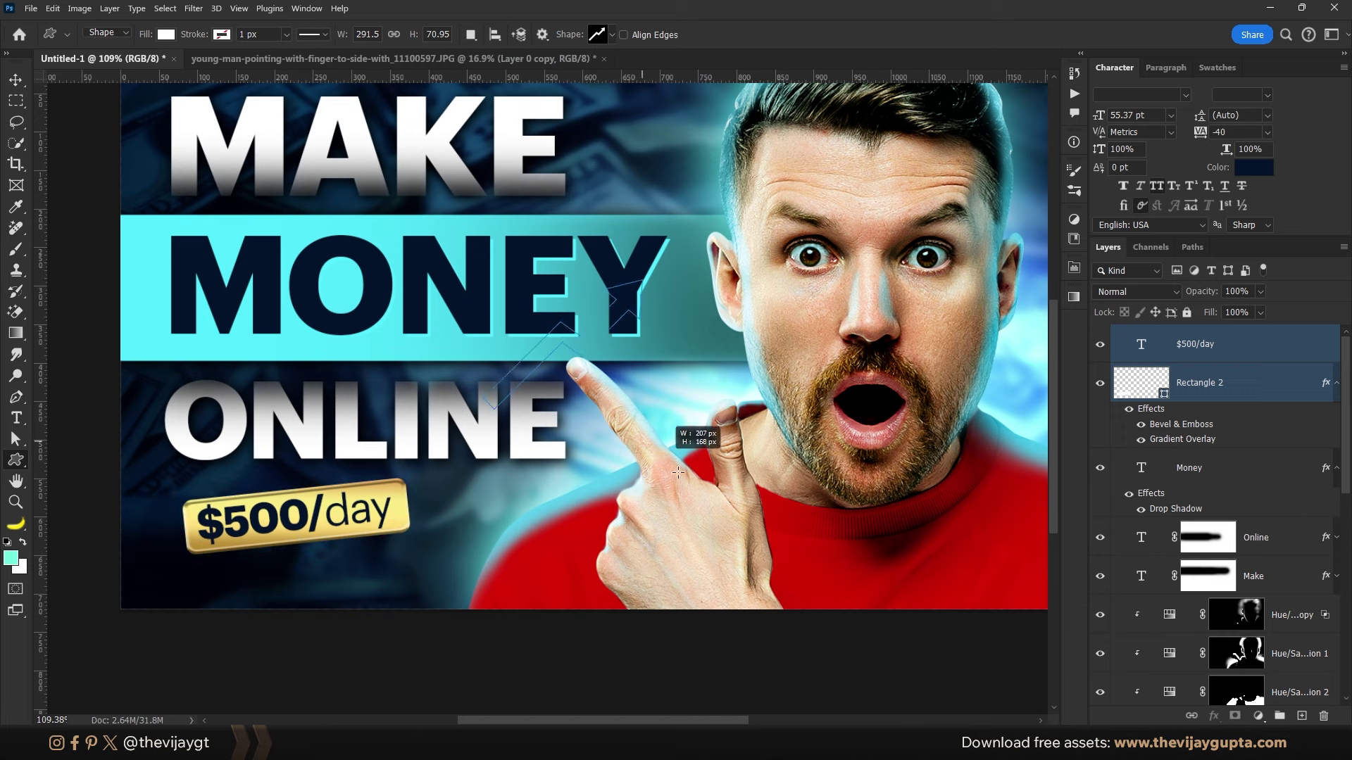
drag(498, 541, 742, 392)
key(v)
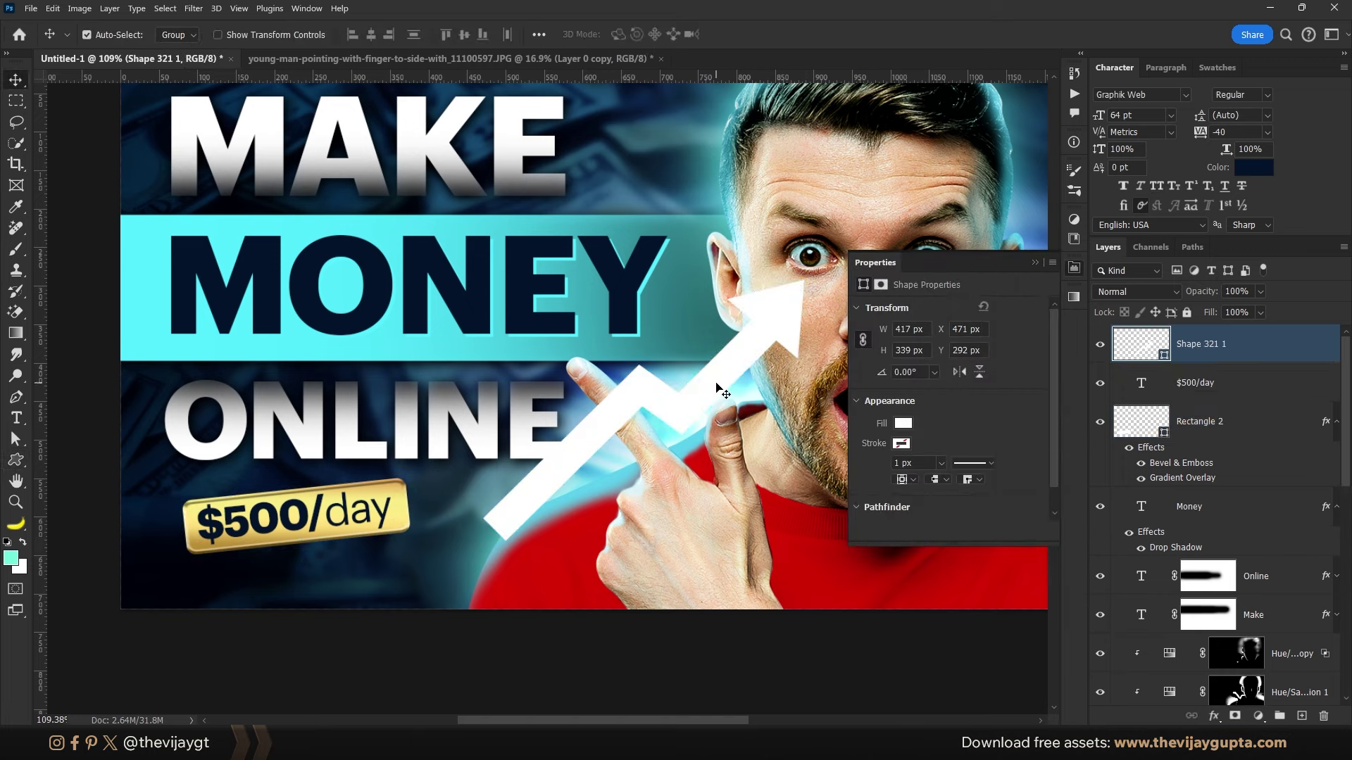
drag(715, 470, 476, 551)
Step: Shrink the arrow and position it beside the $500/day badge
key(ctrl+t)
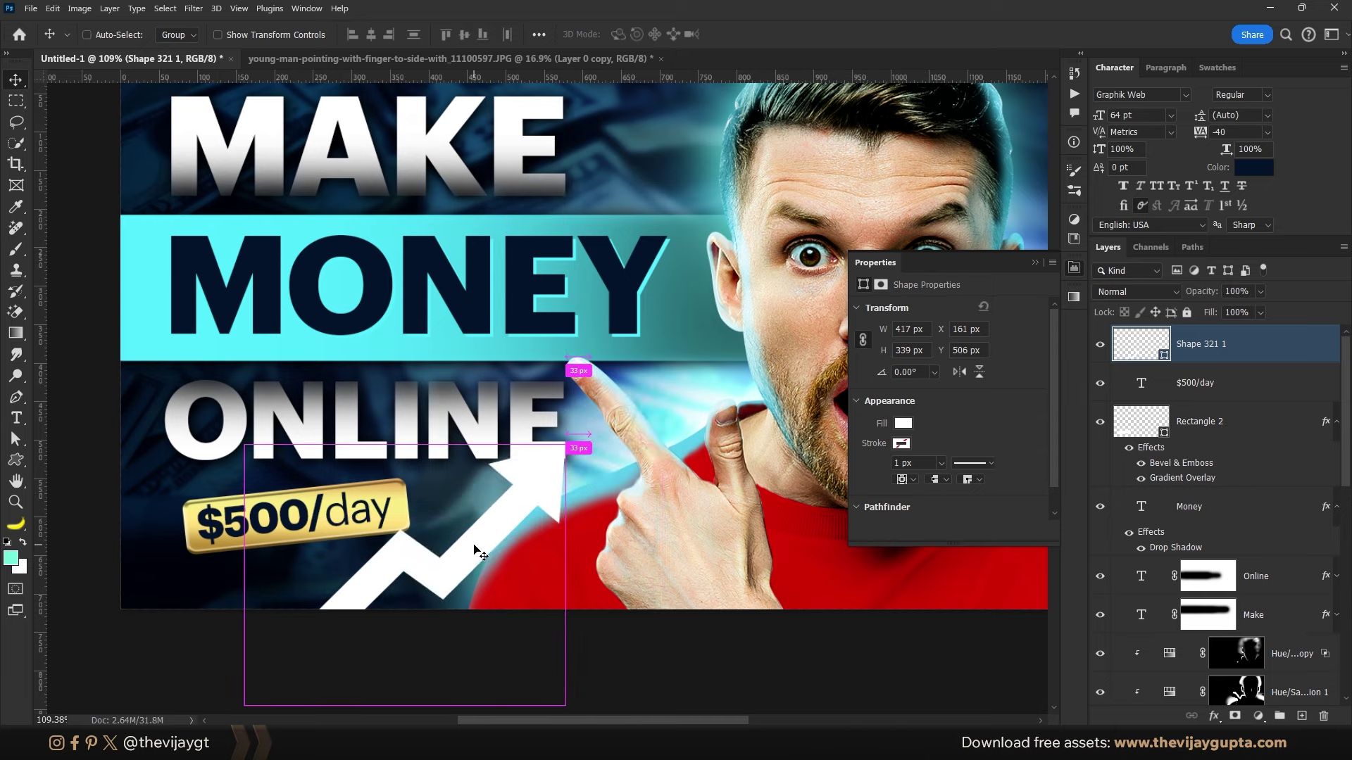
drag(568, 440, 450, 539)
drag(407, 606, 436, 553)
key(Return)
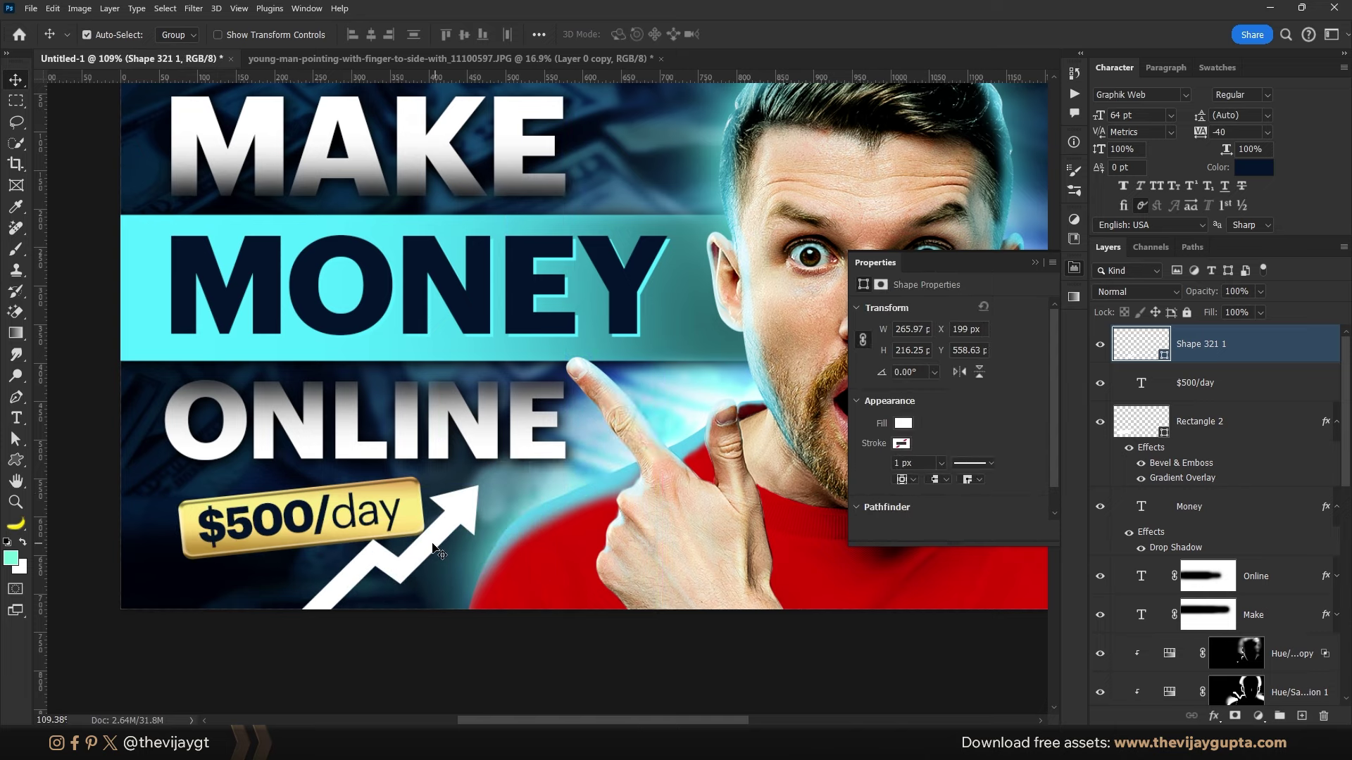
scroll(363, 599, up, 2)
scroll(470, 533, down, 2)
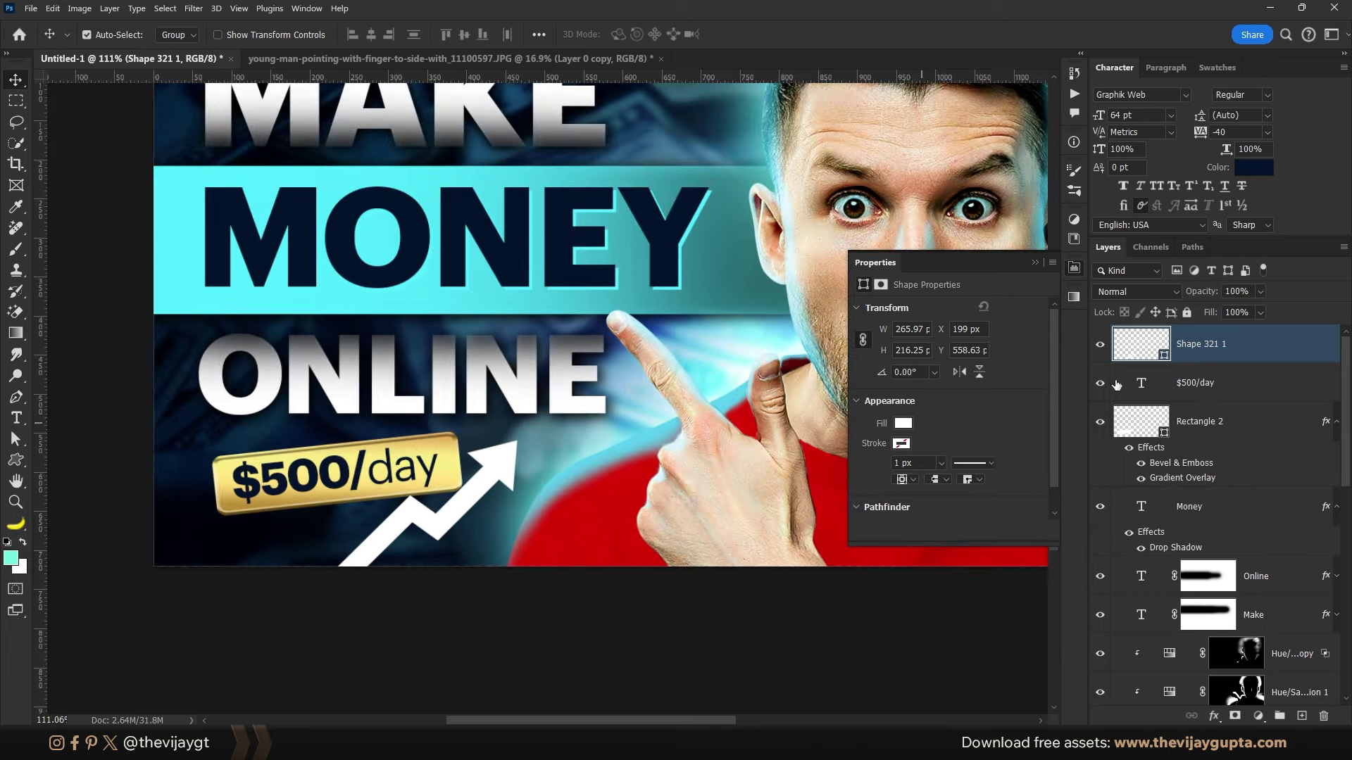
Step: Change the arrow's fill colour to bright green 00ff00
double_click(1136, 352)
text(00ff00)
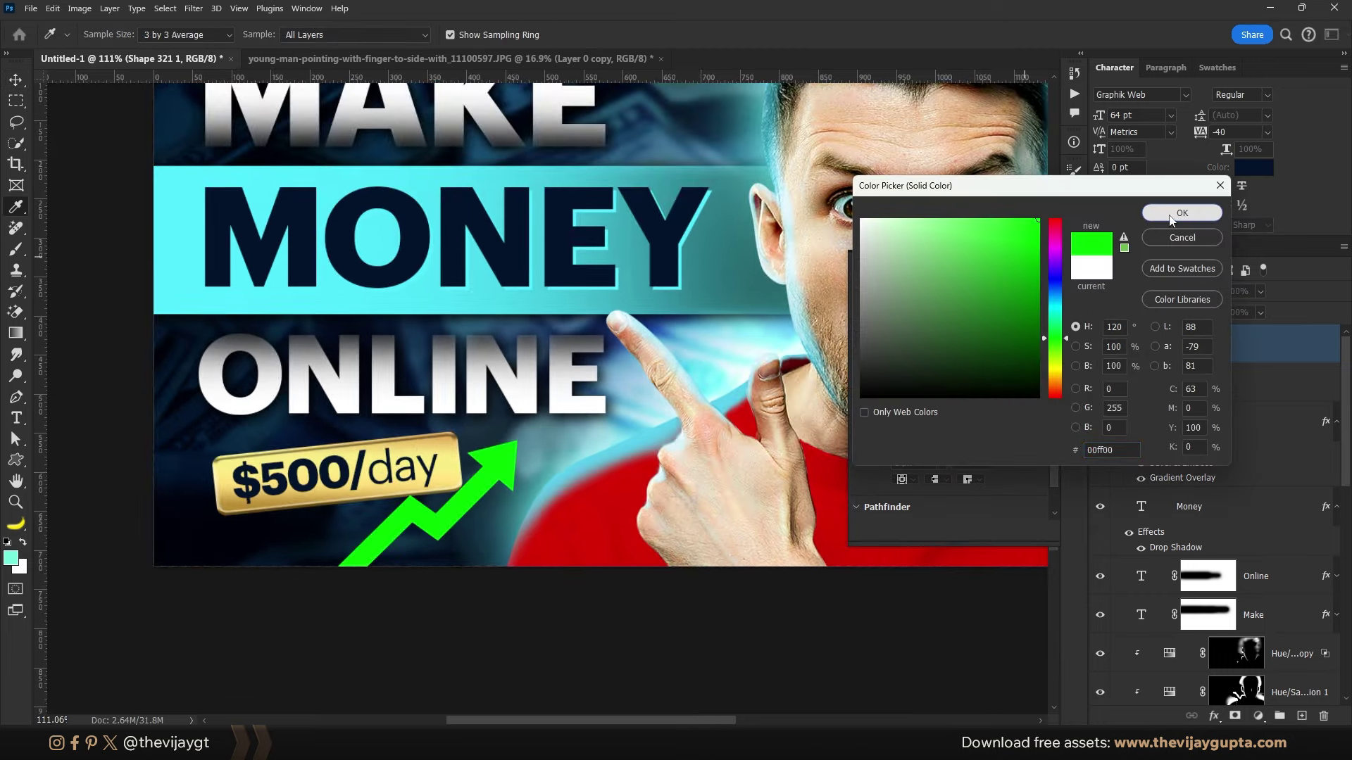
key(Return)
key(v)
scroll(741, 508, up, 2)
scroll(741, 508, down, 1)
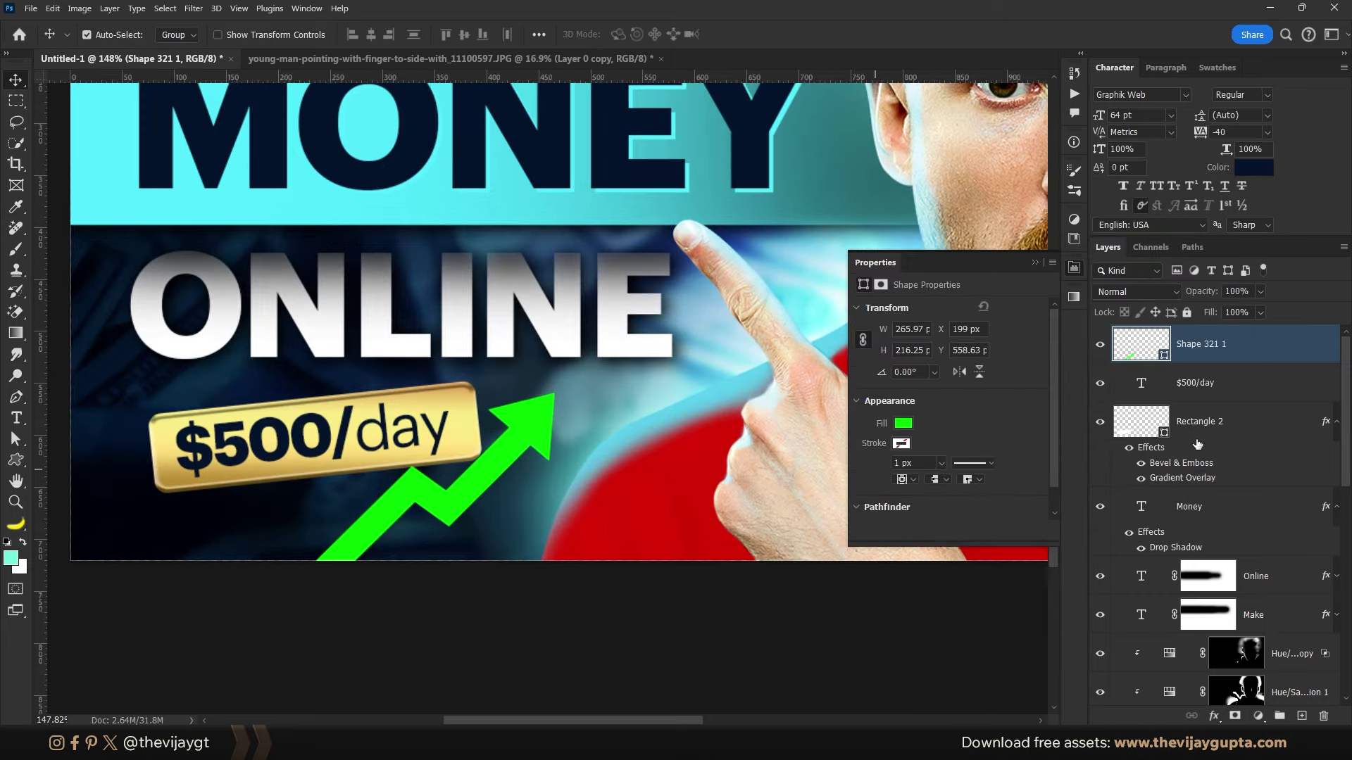
click(1214, 464)
click(1259, 359)
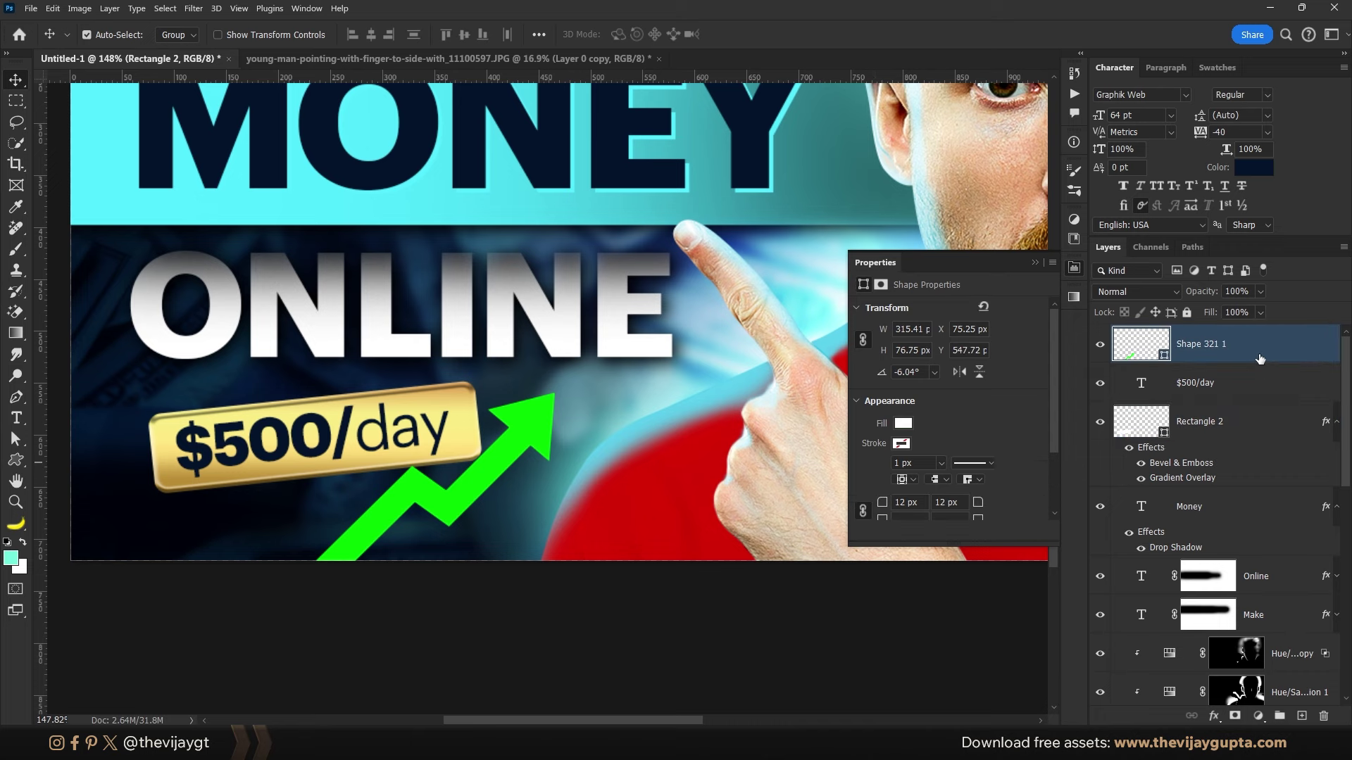
Step: Style the arrow with Bevel & Emboss, a Linear gloss contour, and a Drop Shadow
double_click(1267, 344)
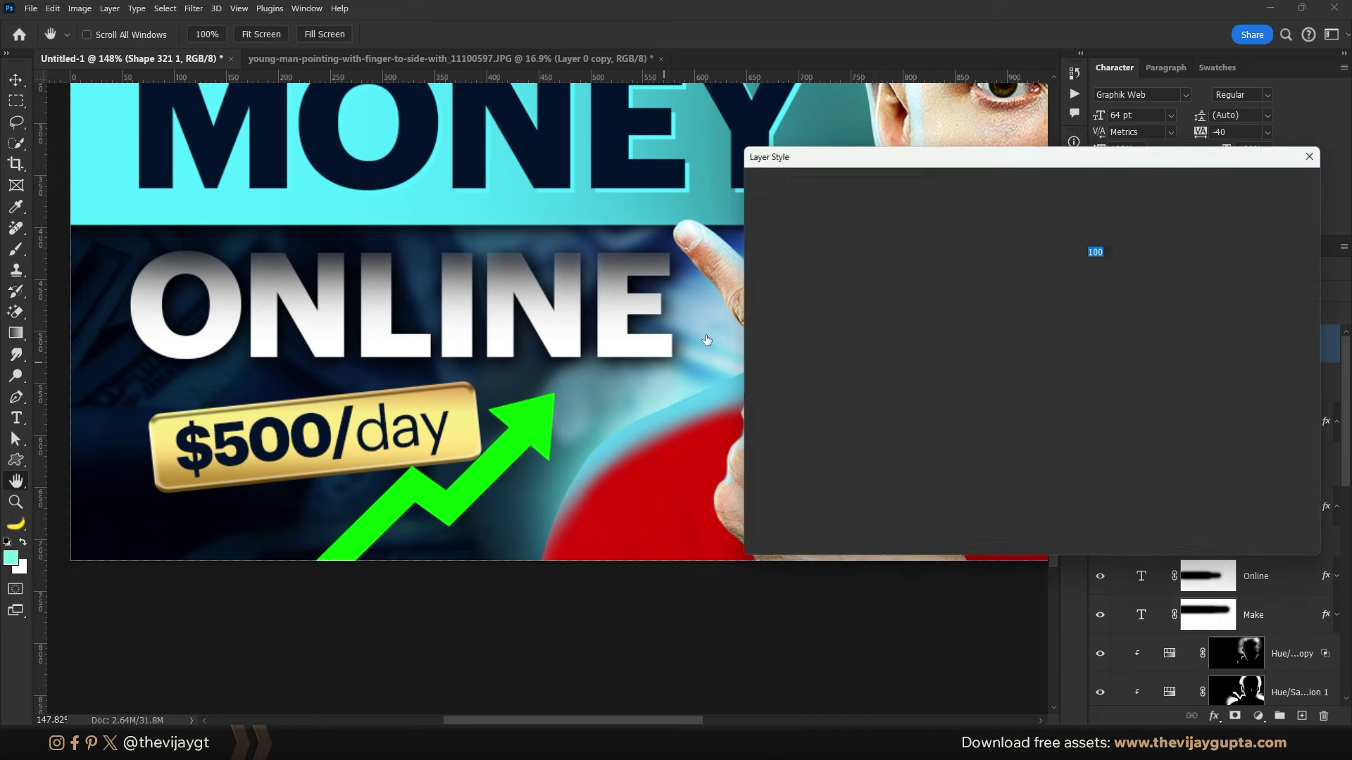
click(798, 247)
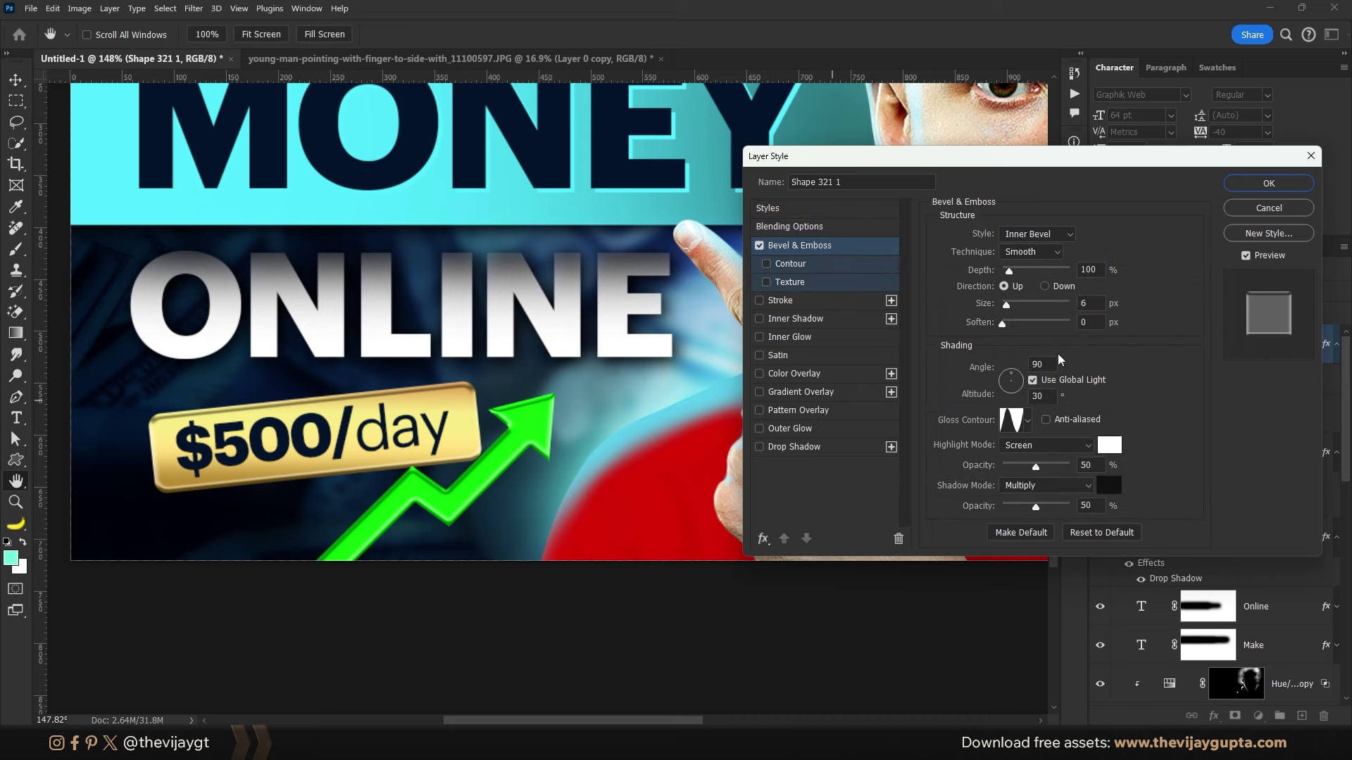
click(1027, 421)
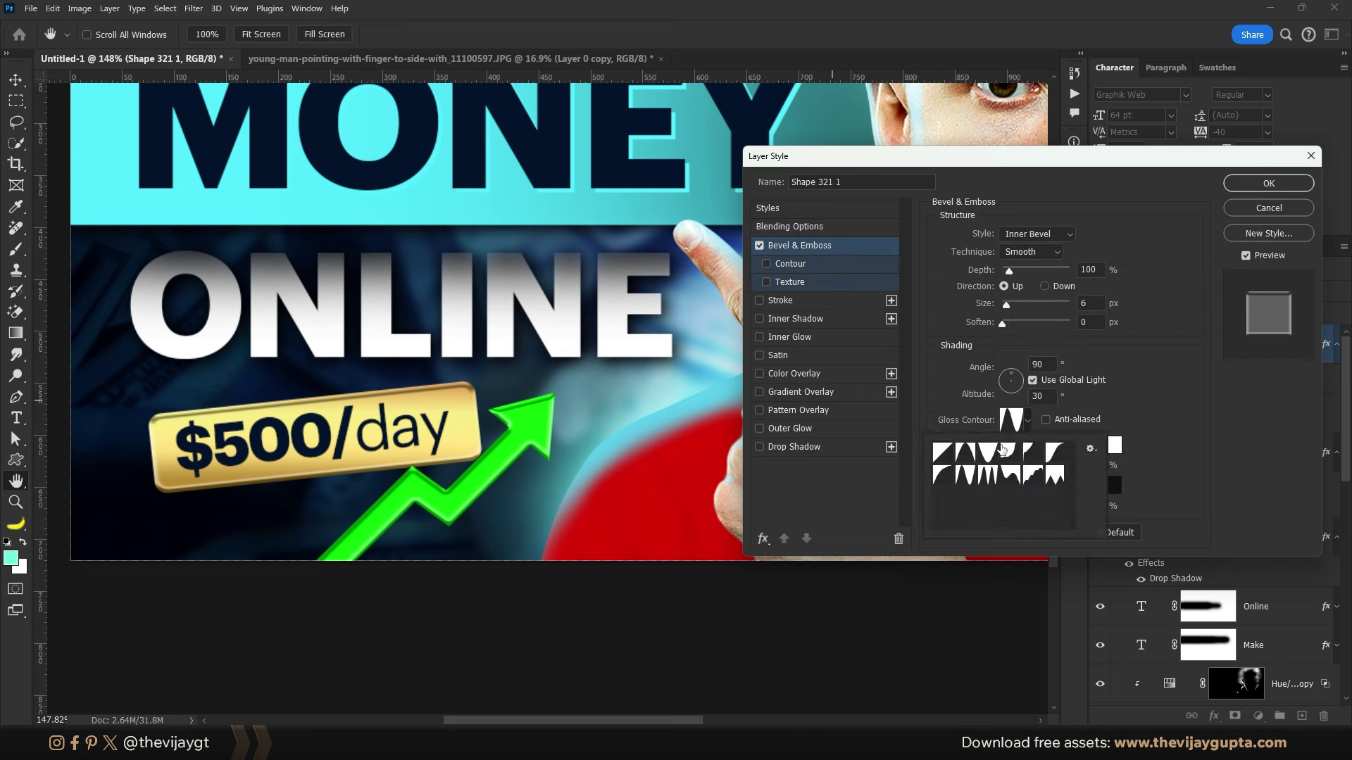
click(947, 453)
key(Return)
click(762, 447)
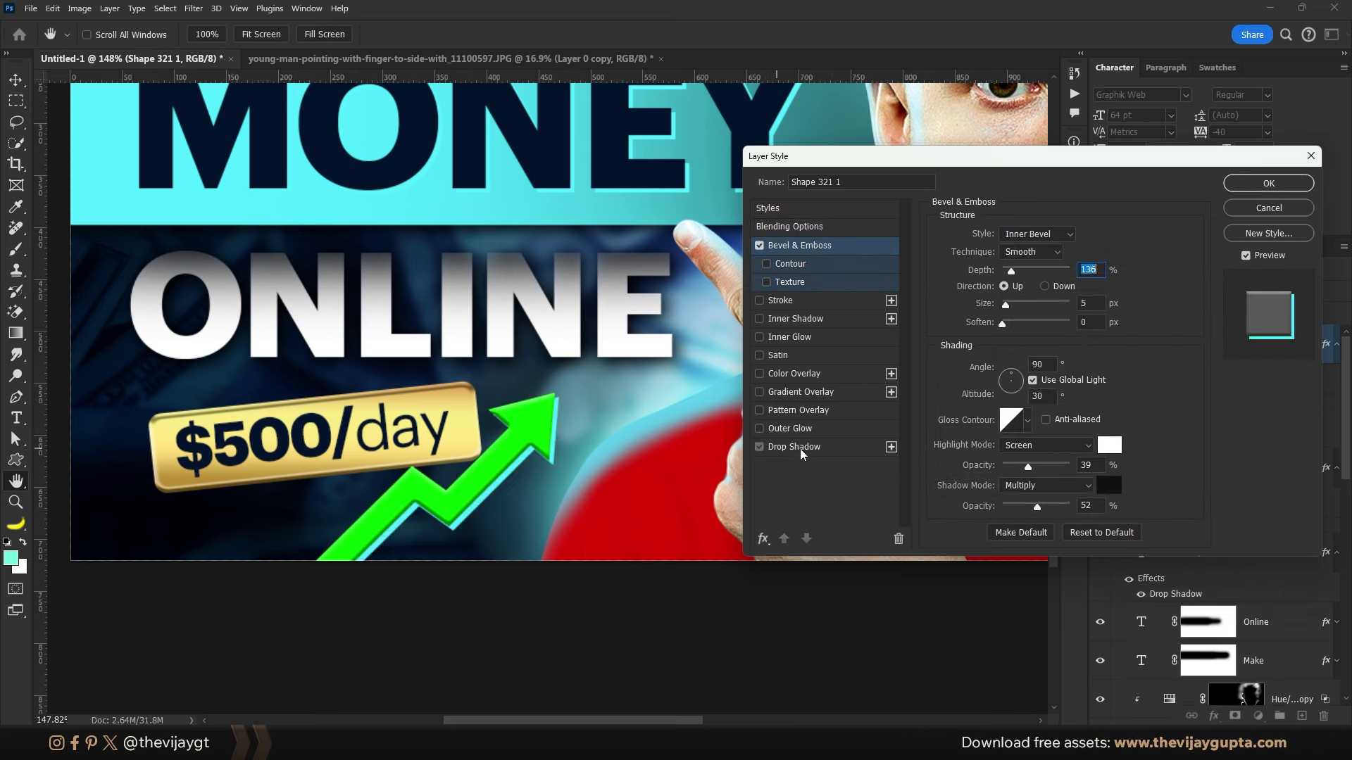
key(Return)
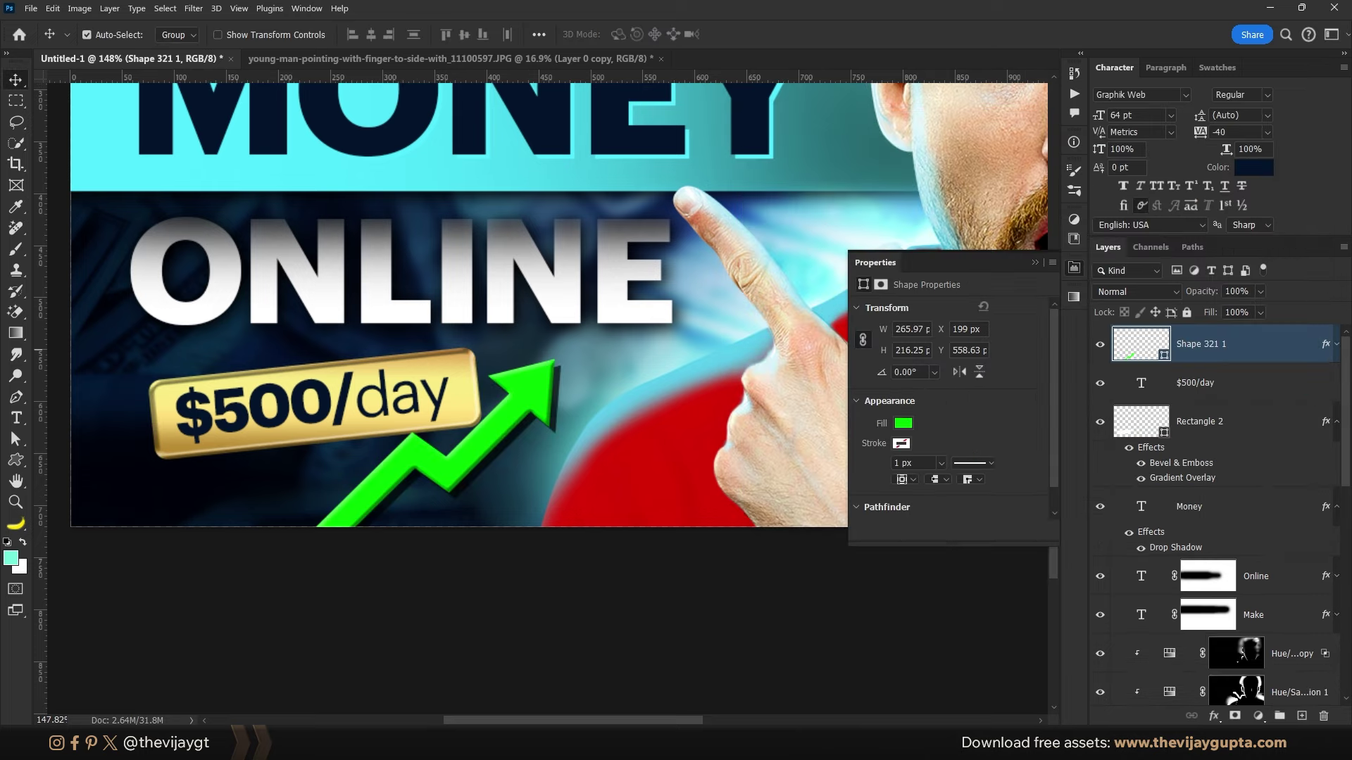
Step: Add a layer mask to the arrow and brush black to fade its lower end
click(1236, 716)
key(b)
scroll(433, 516, down, 3)
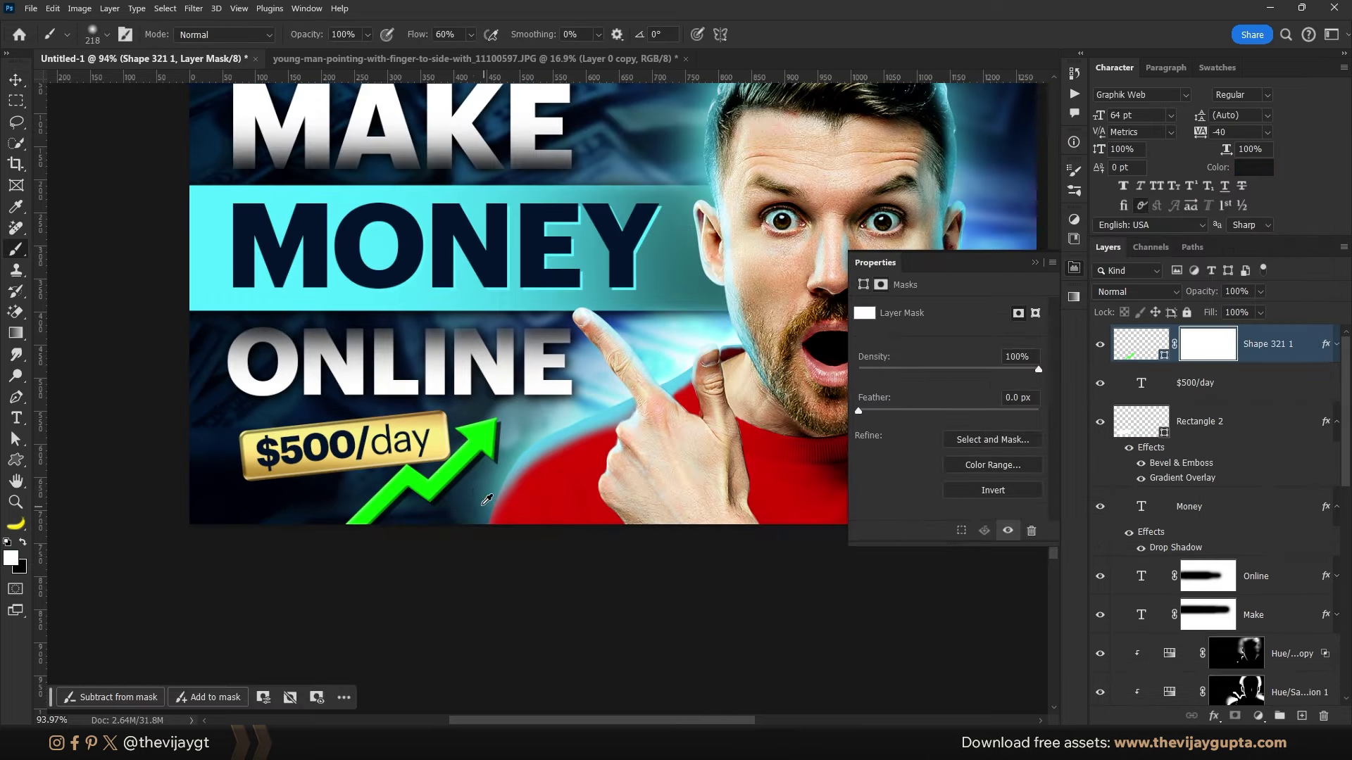
key(x)
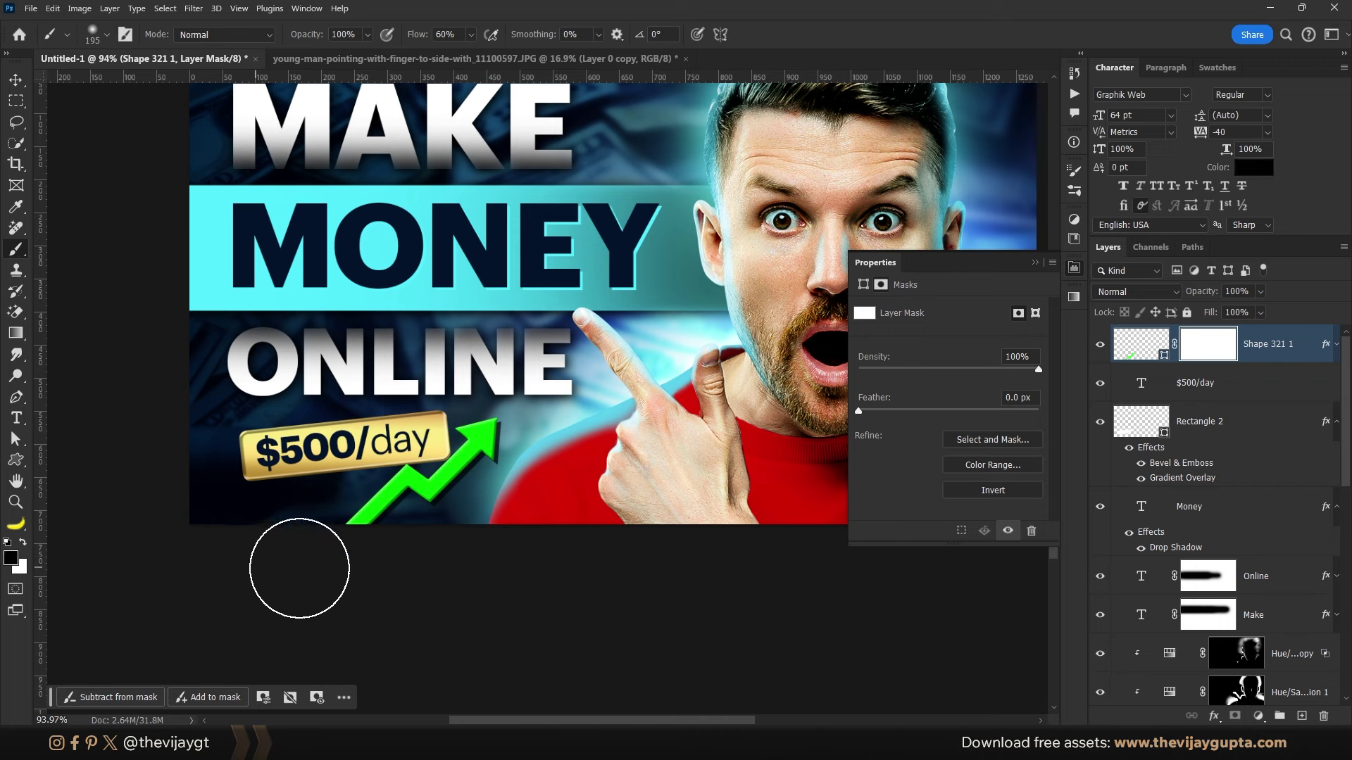
key(v)
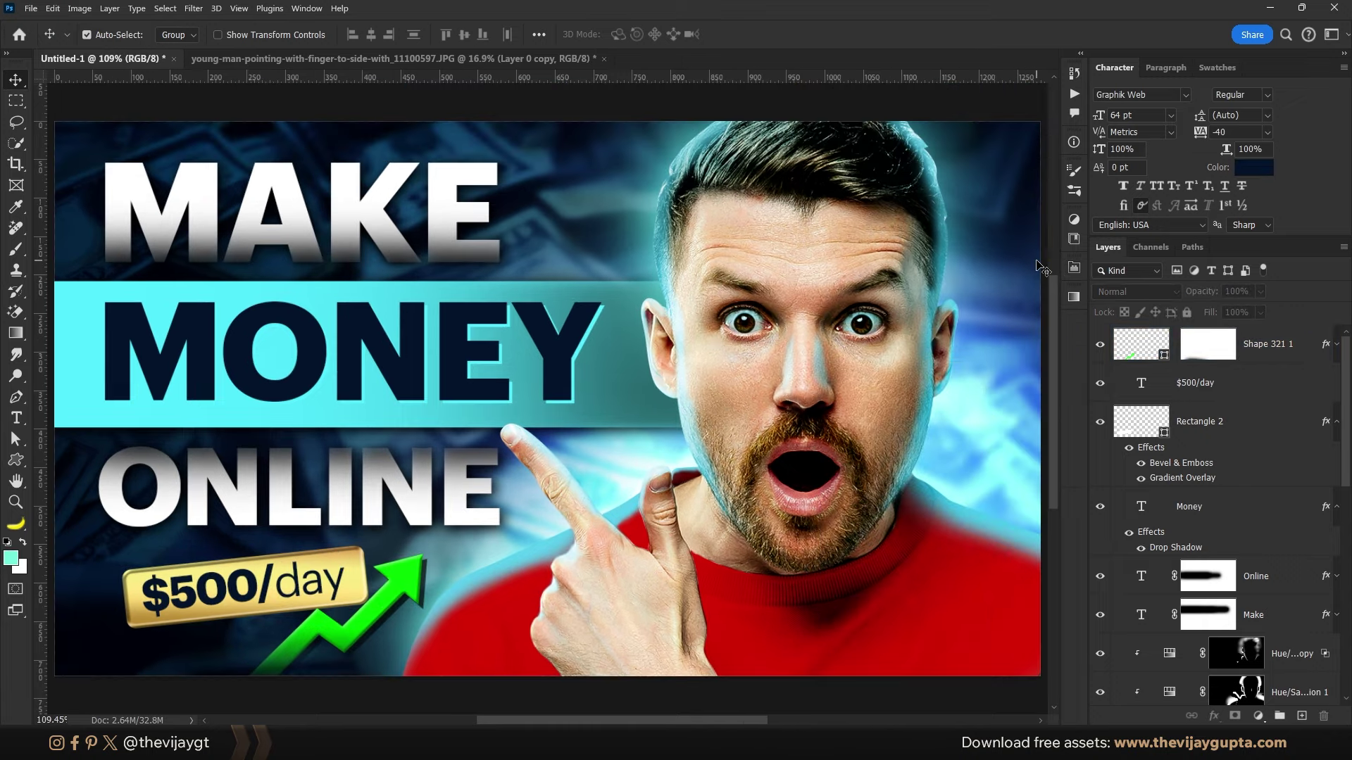
scroll(715, 333, down, 3)
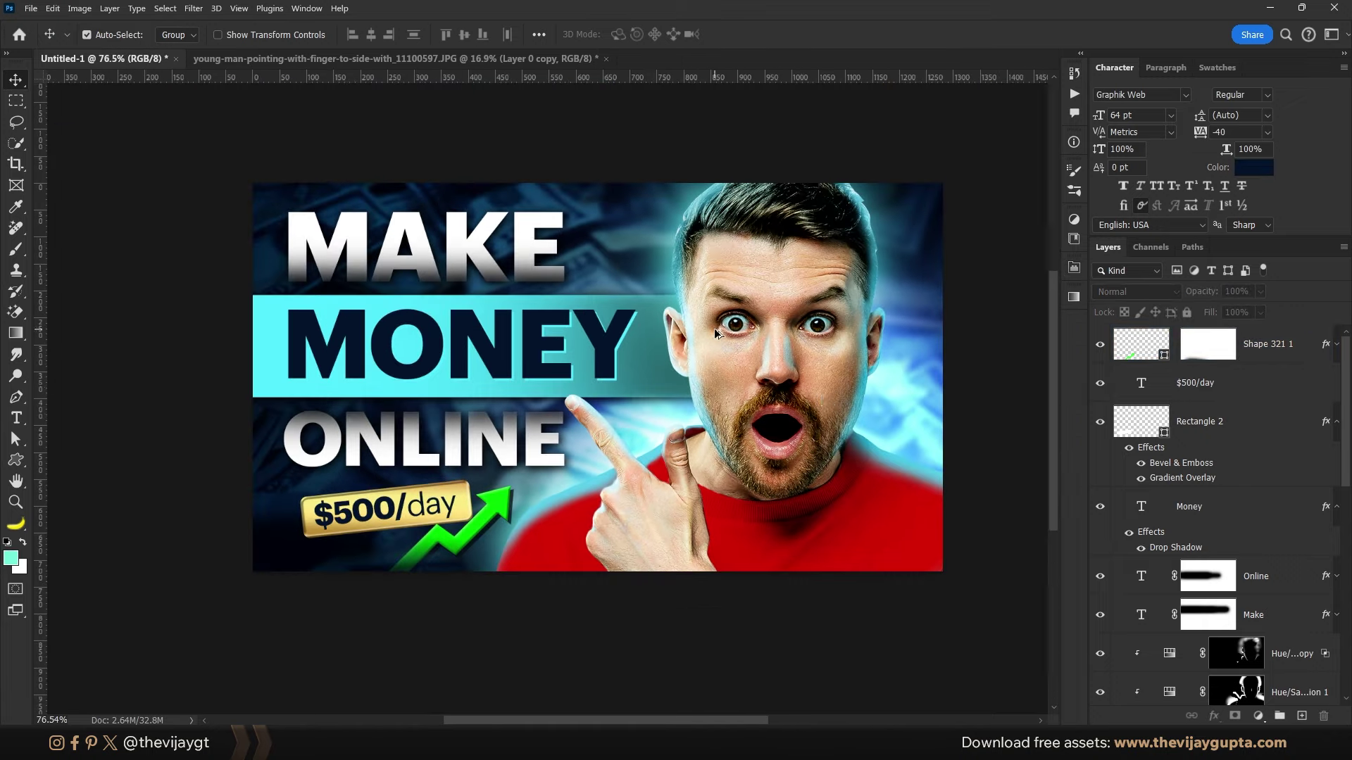
scroll(842, 399, up, 1)
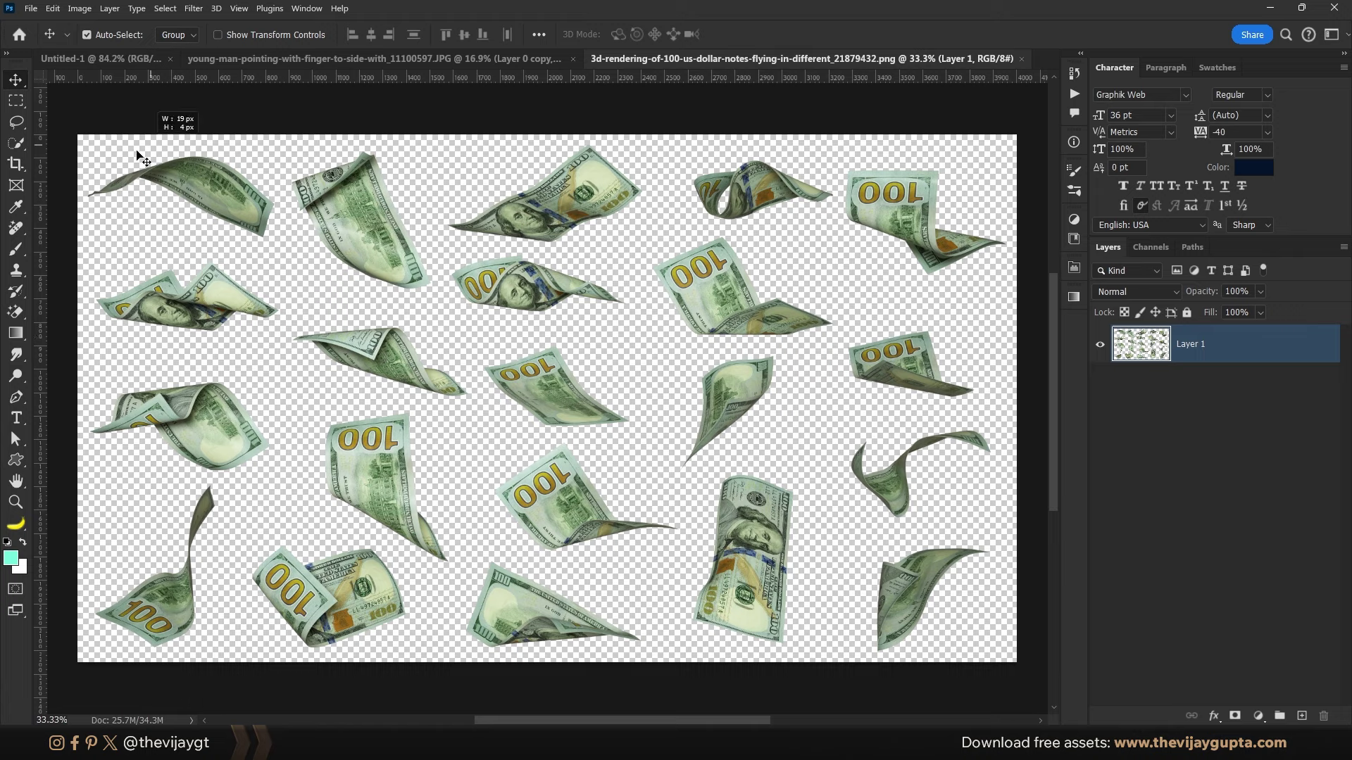
Step: Lasso the top-left dollar bill and bring the copied bills into the thumbnail
click(176, 225)
key(l)
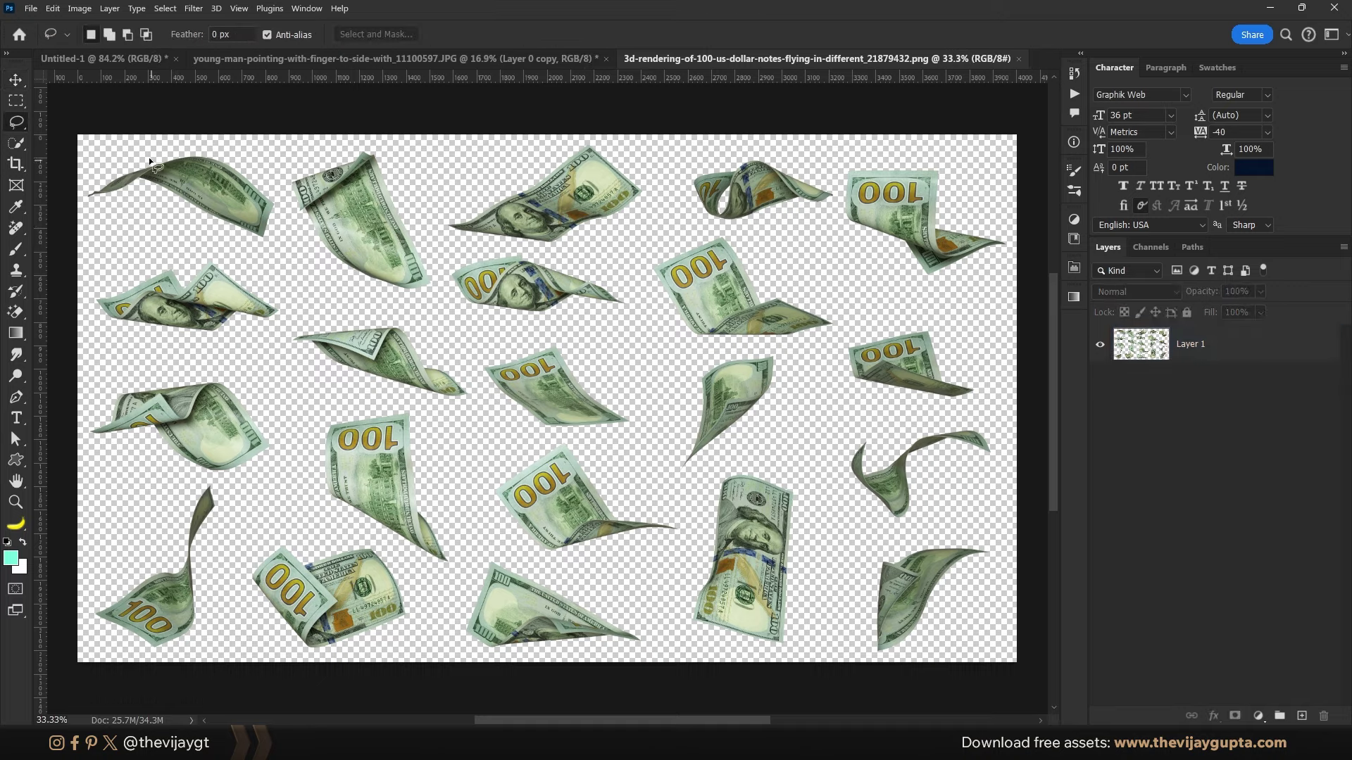
drag(148, 159, 255, 255)
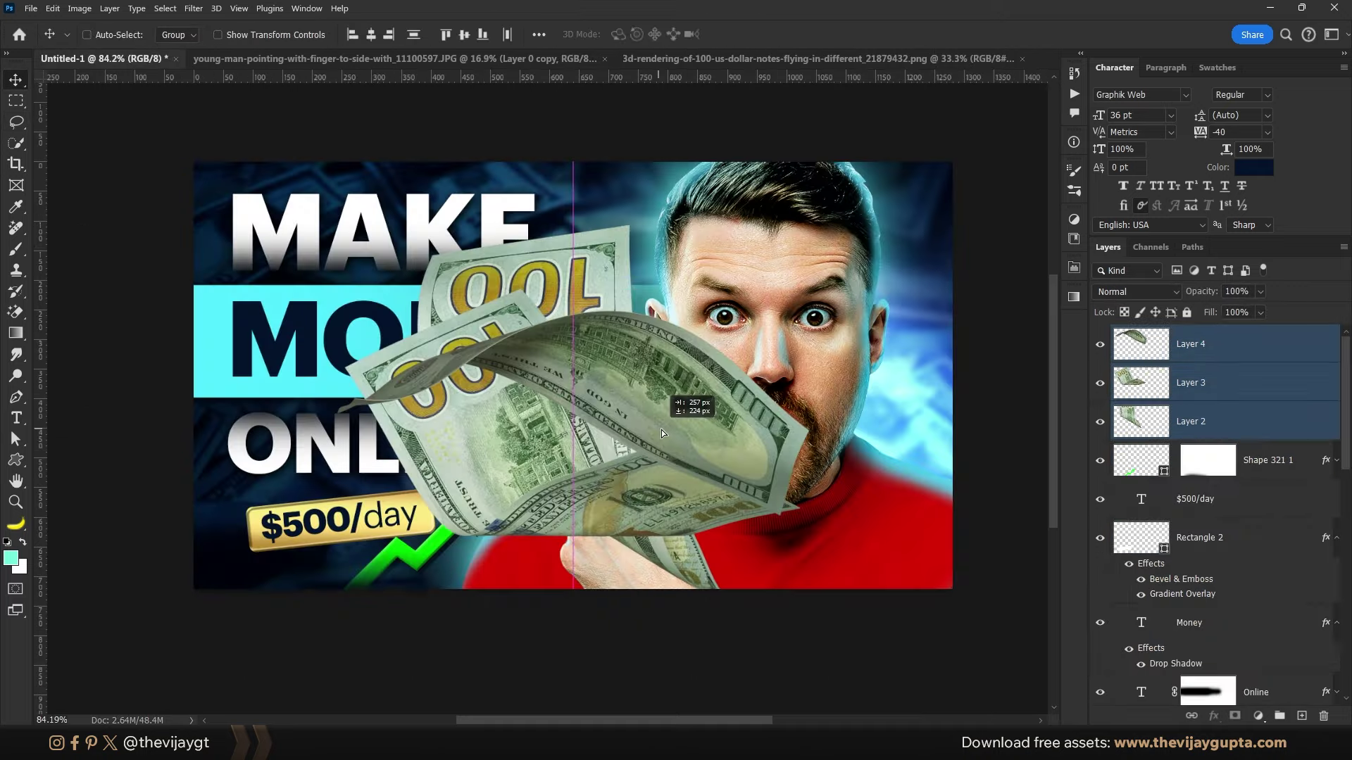
drag(661, 433, 652, 403)
Step: Convert the selected bill layers into smart objects
click(1190, 344)
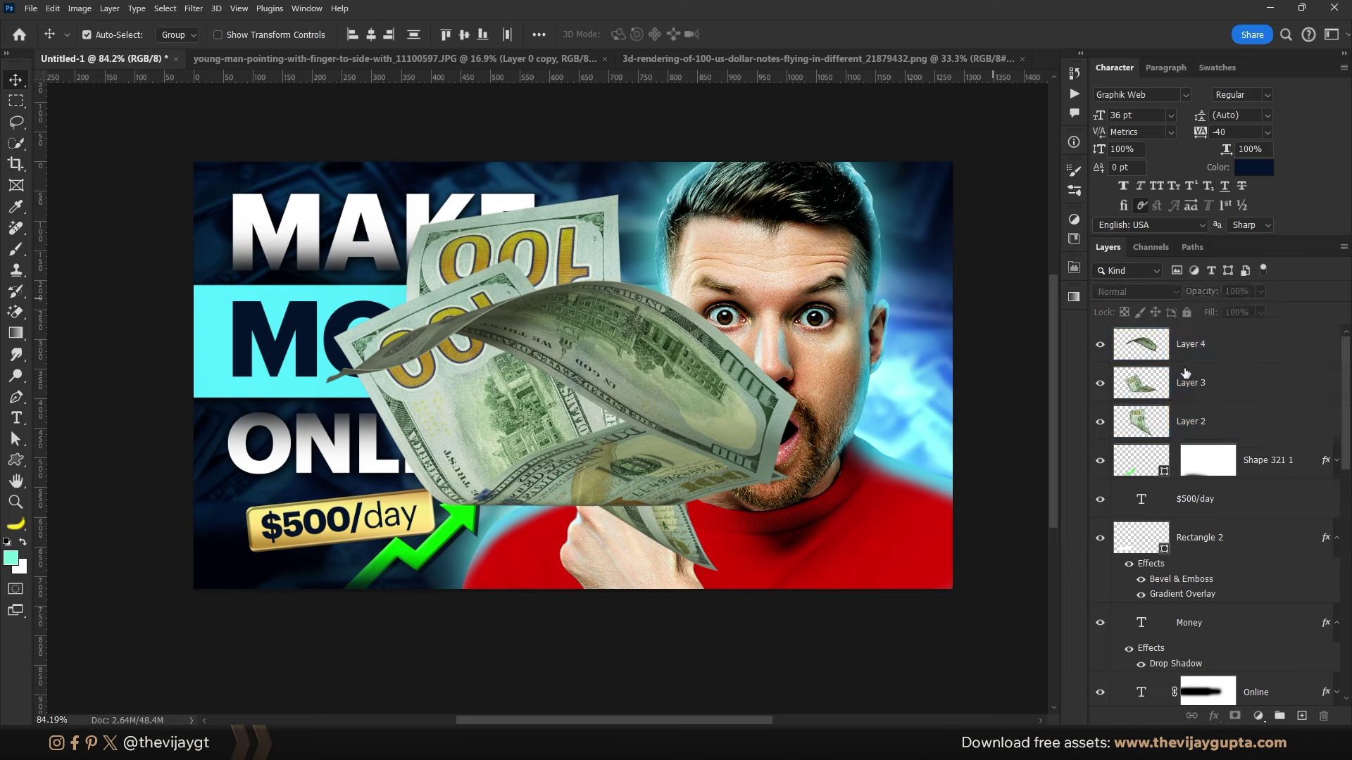
right_click(1159, 345)
click(1232, 387)
right_click(1159, 345)
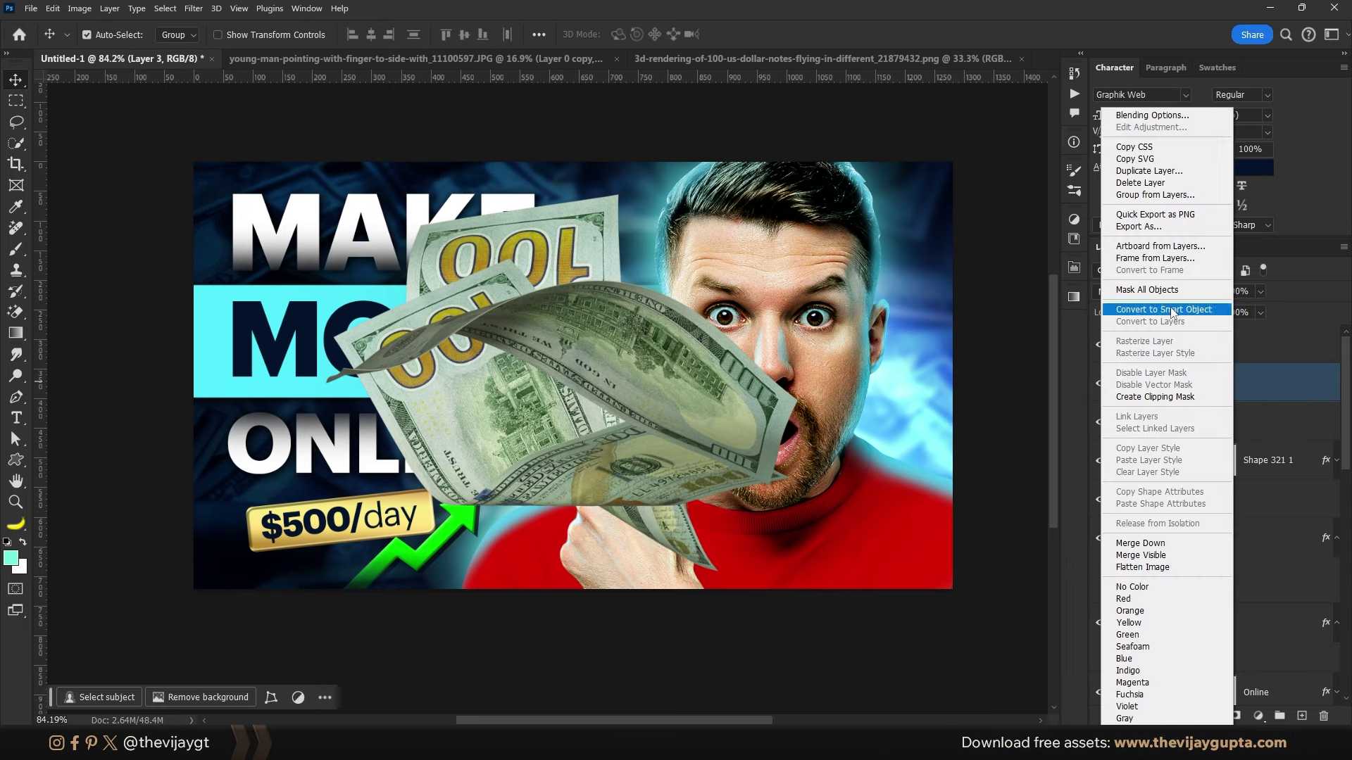
shift+click(1190, 422)
right_click(1088, 421)
key(Escape)
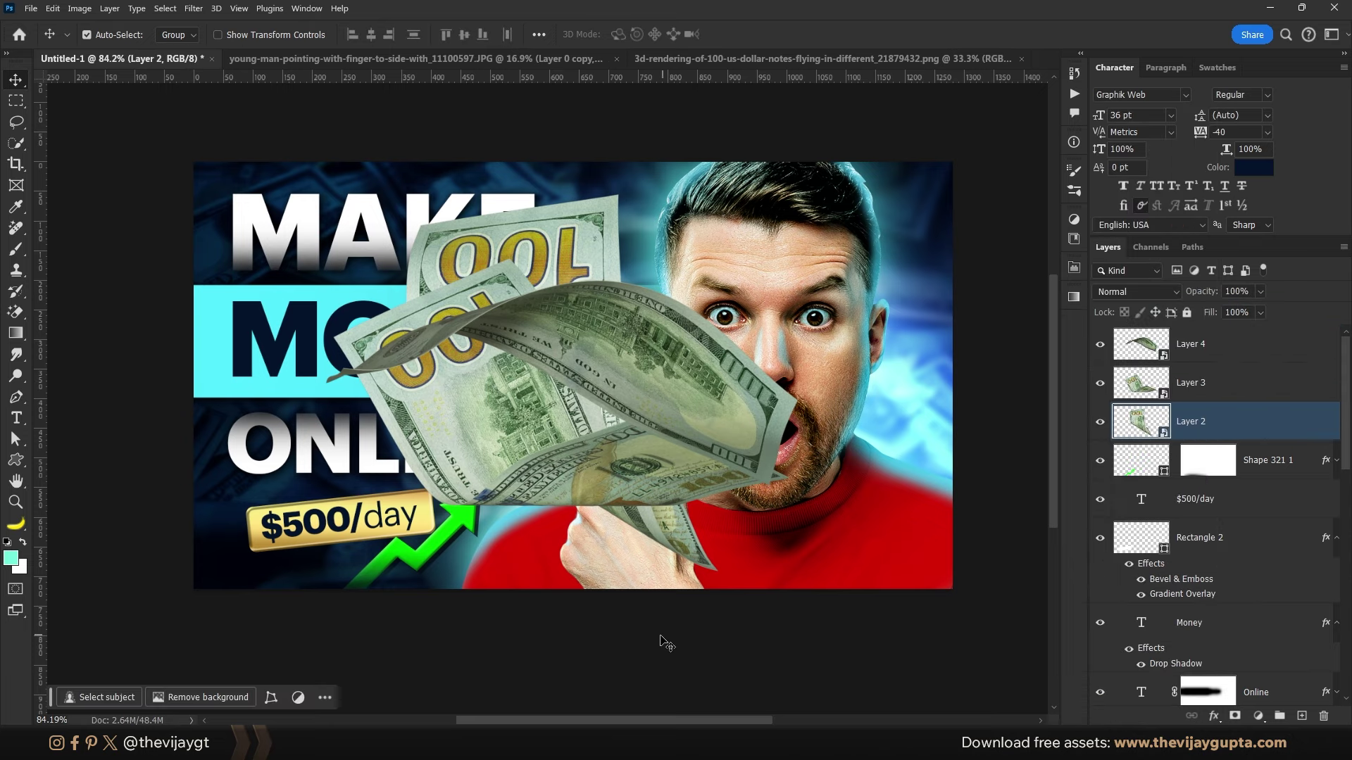
click(739, 395)
Step: Shrink the Layer 4 bill to about half size at the canvas edge
key(ctrl+t)
mouse_move(889, 380)
mouse_down()
mouse_move(761, 384)
mouse_move(1035, 450)
mouse_up()
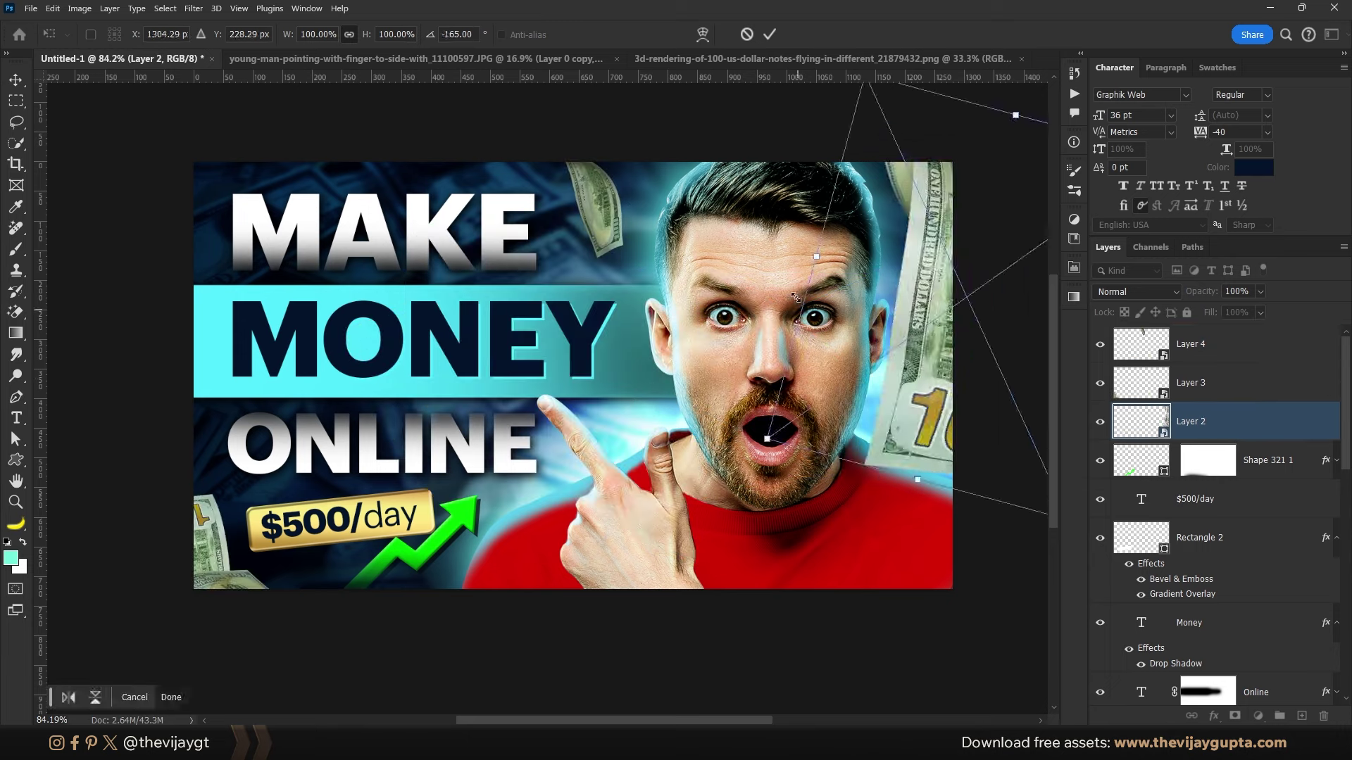
key(Return)
scroll(950, 366, right, 2)
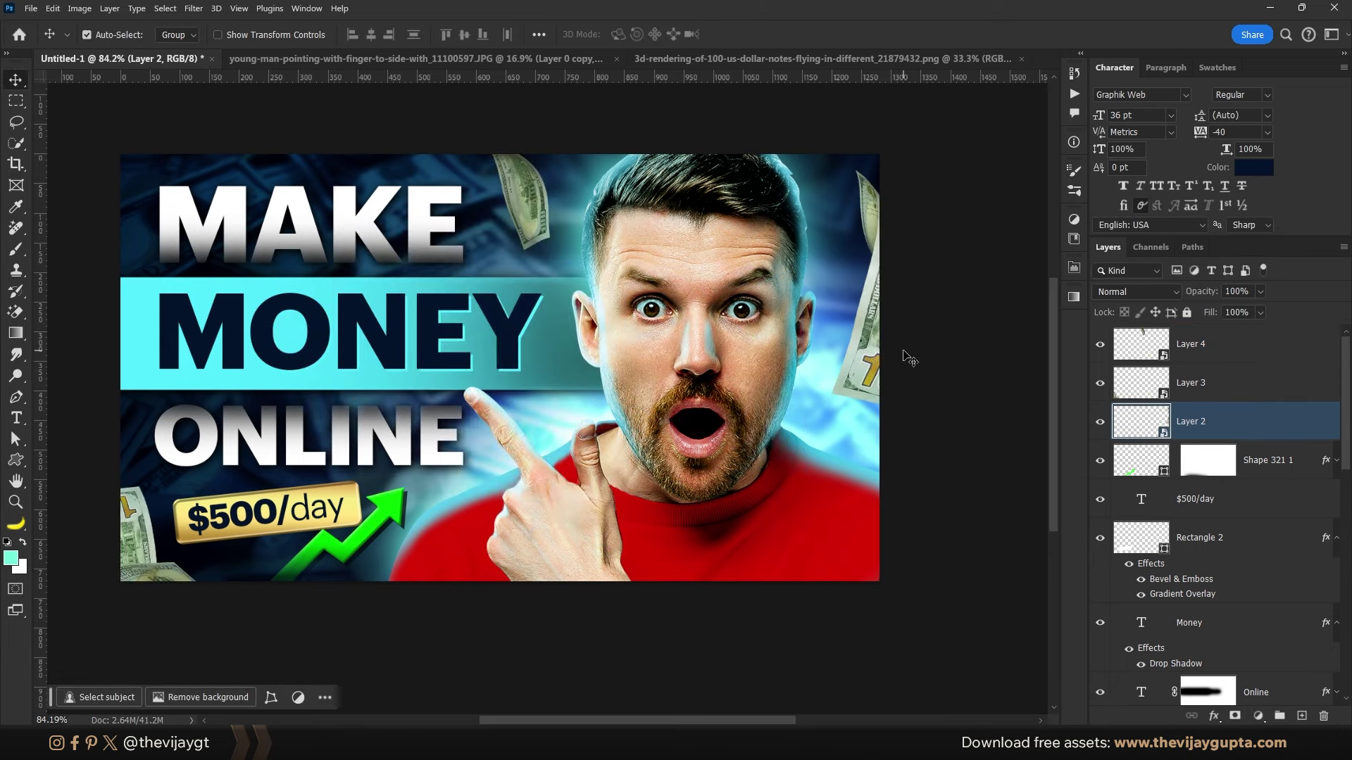
Step: Apply Levels to the bill, pulling the black and white input sliders inward
key(ctrl+l)
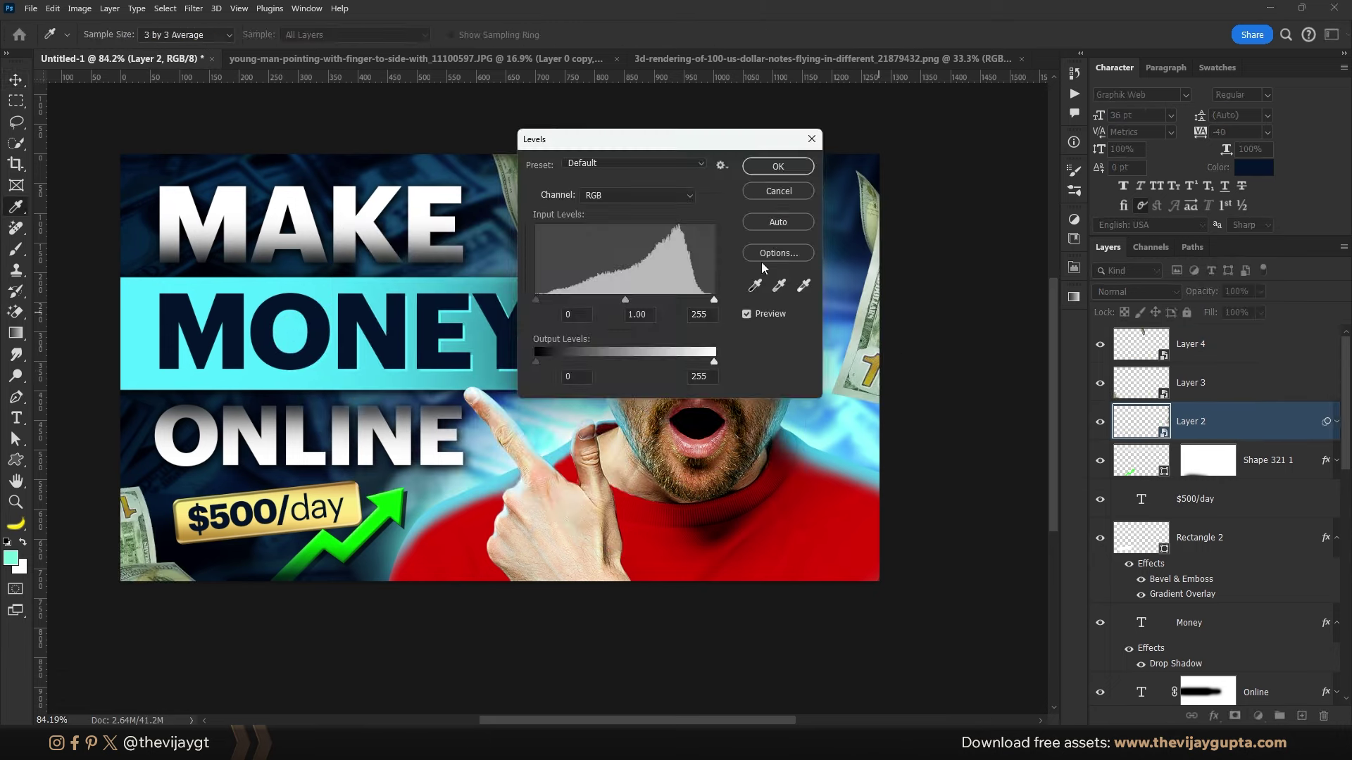
drag(536, 300, 559, 300)
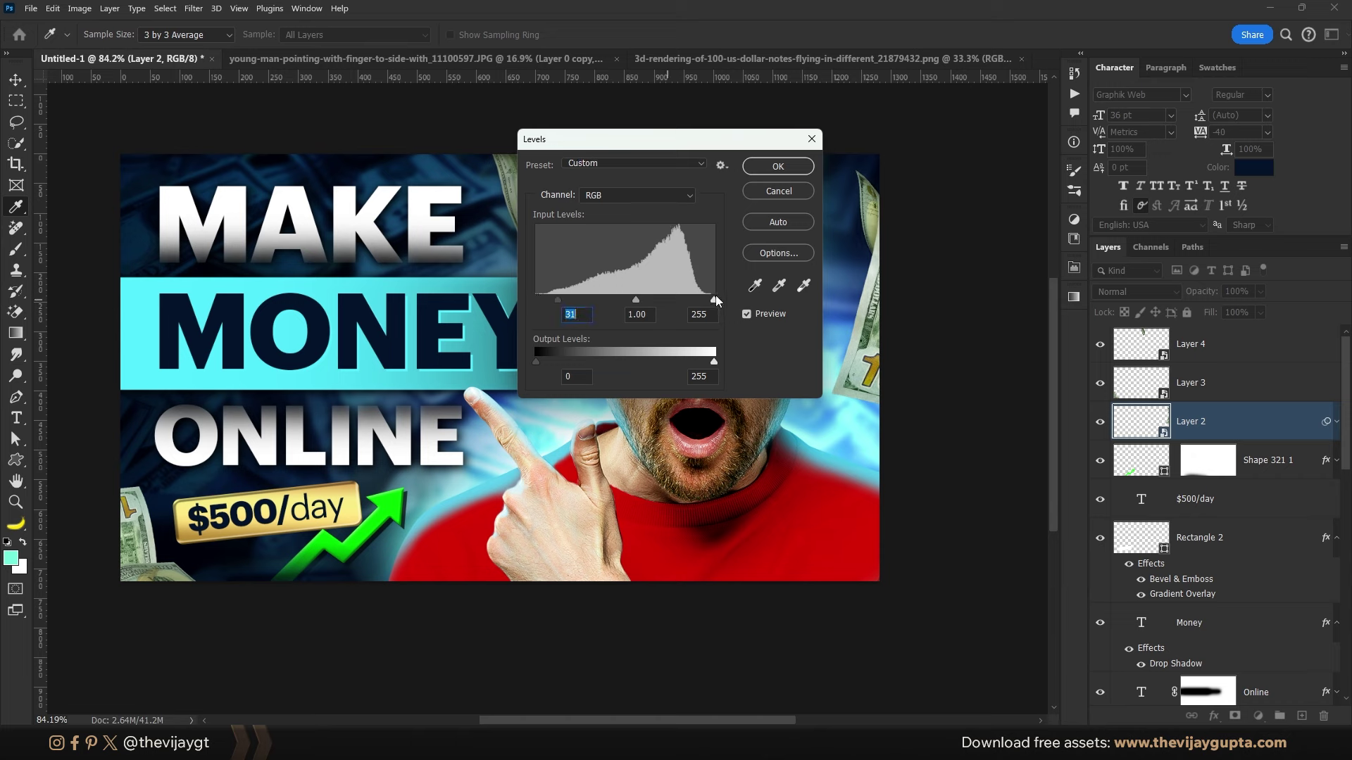
drag(715, 300, 699, 300)
key(Return)
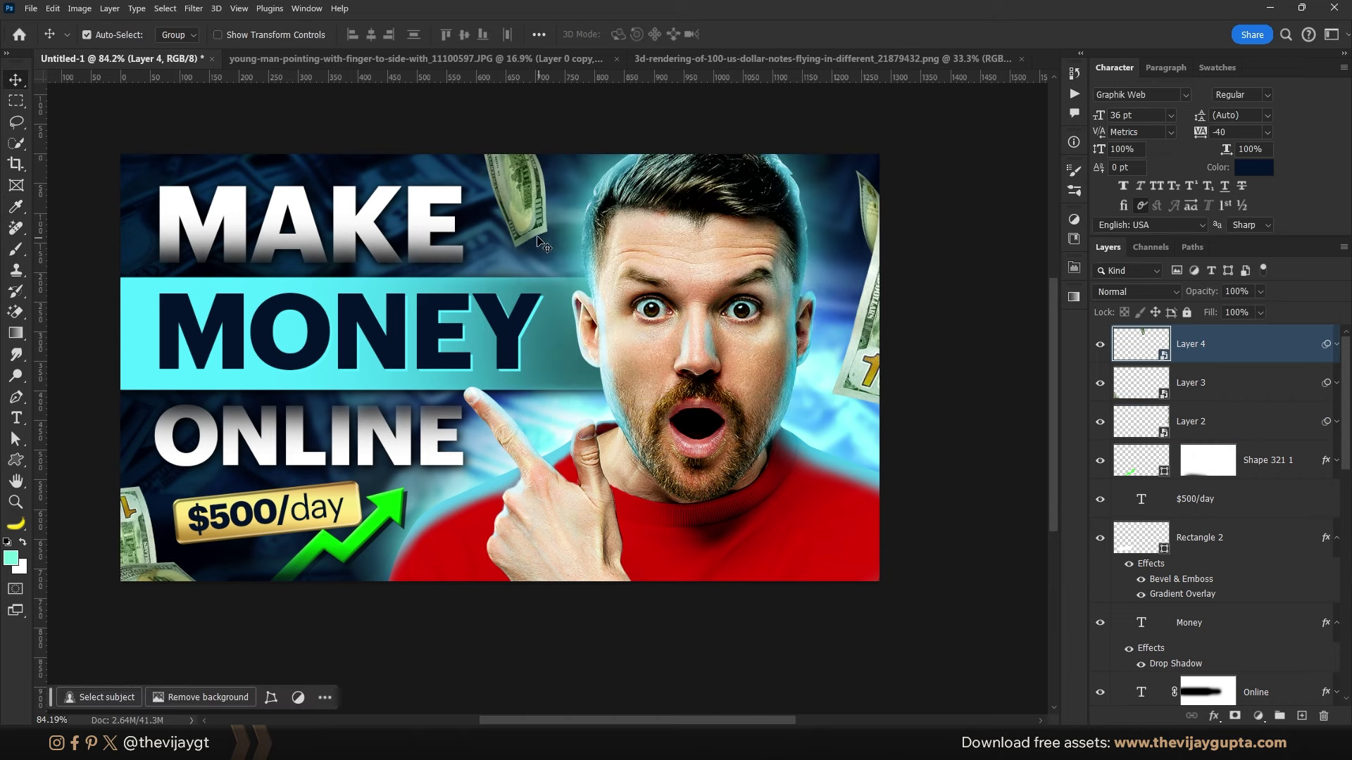
Step: Blur the Layer 4 bill with a 2-pixel Gaussian blur, then reapply it to Layer 3
click(193, 7)
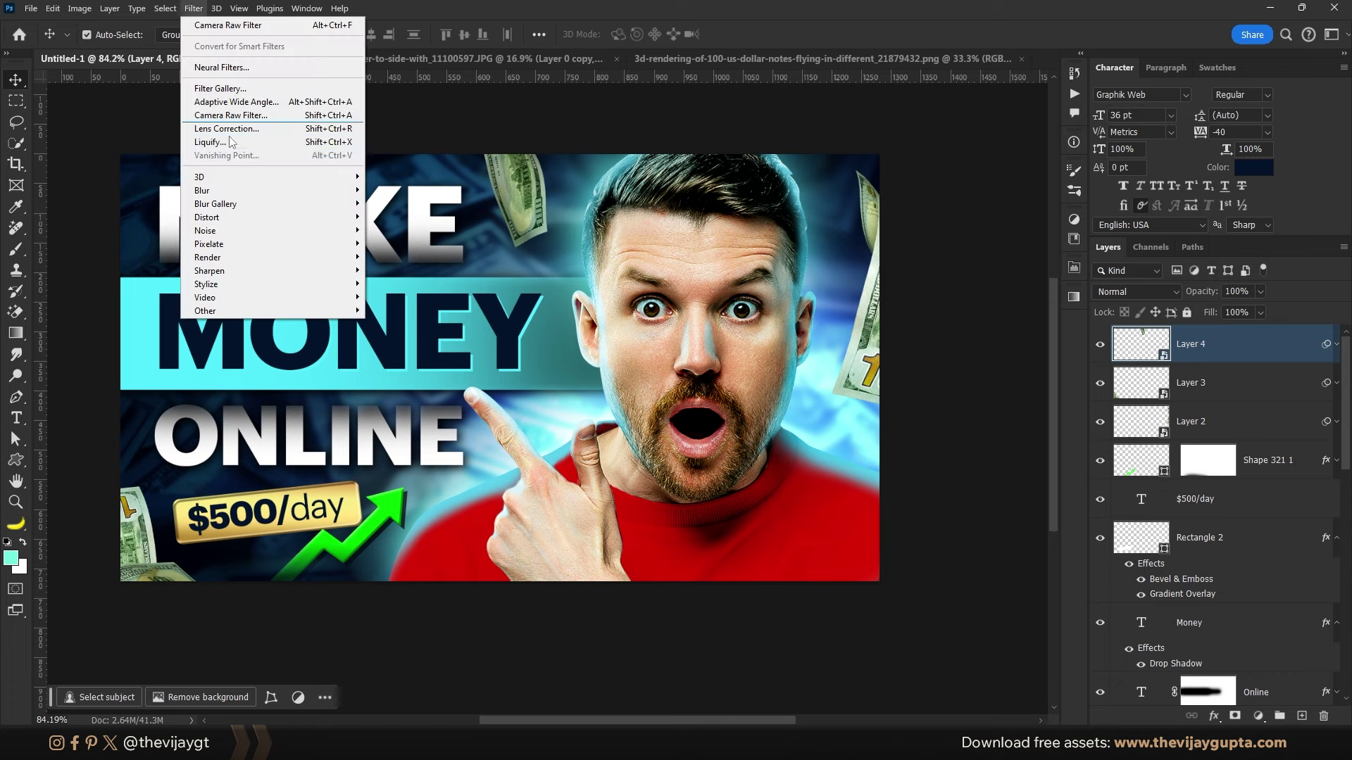
click(401, 243)
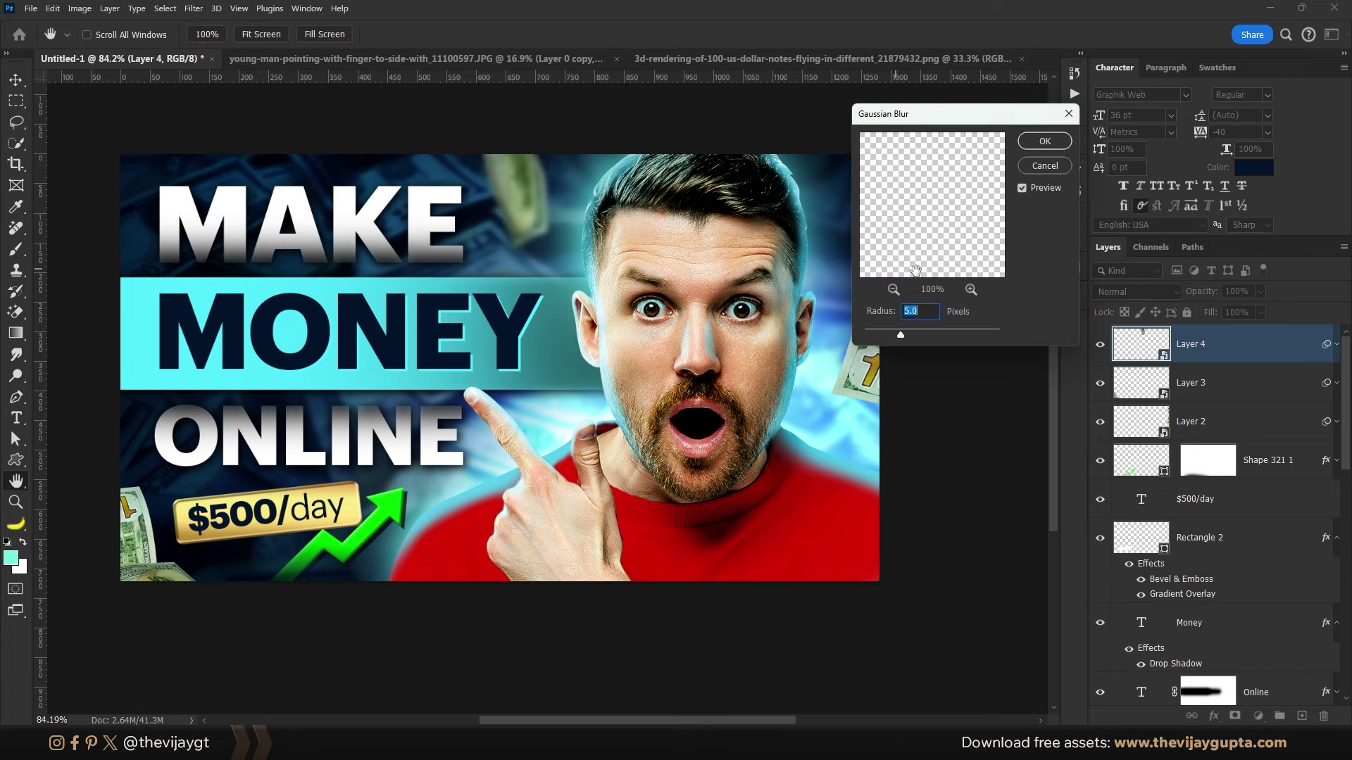
drag(887, 336, 879, 336)
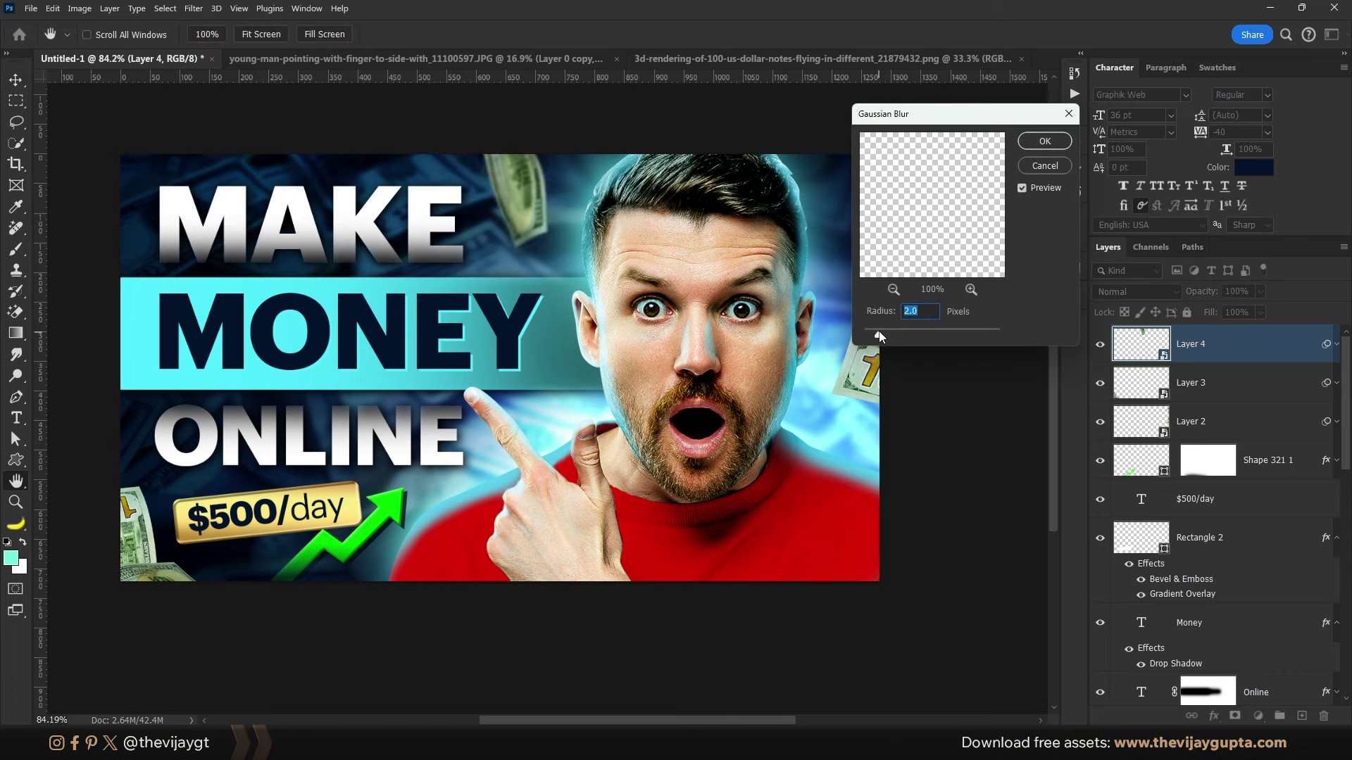
key(Return)
key(alt+bracketleft)
key(alt+bracketleft)
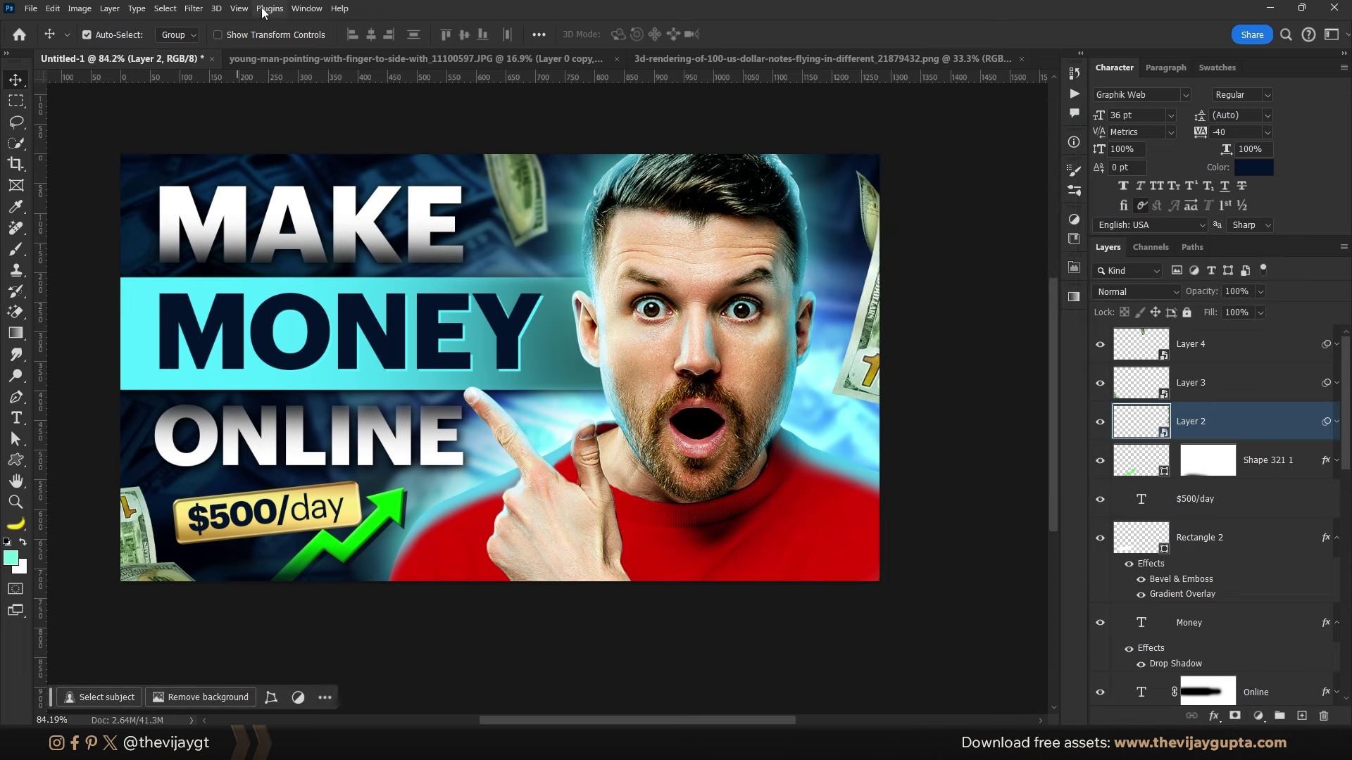
key(alt+bracketright)
key(ctrl+f)
key(alt+bracketright)
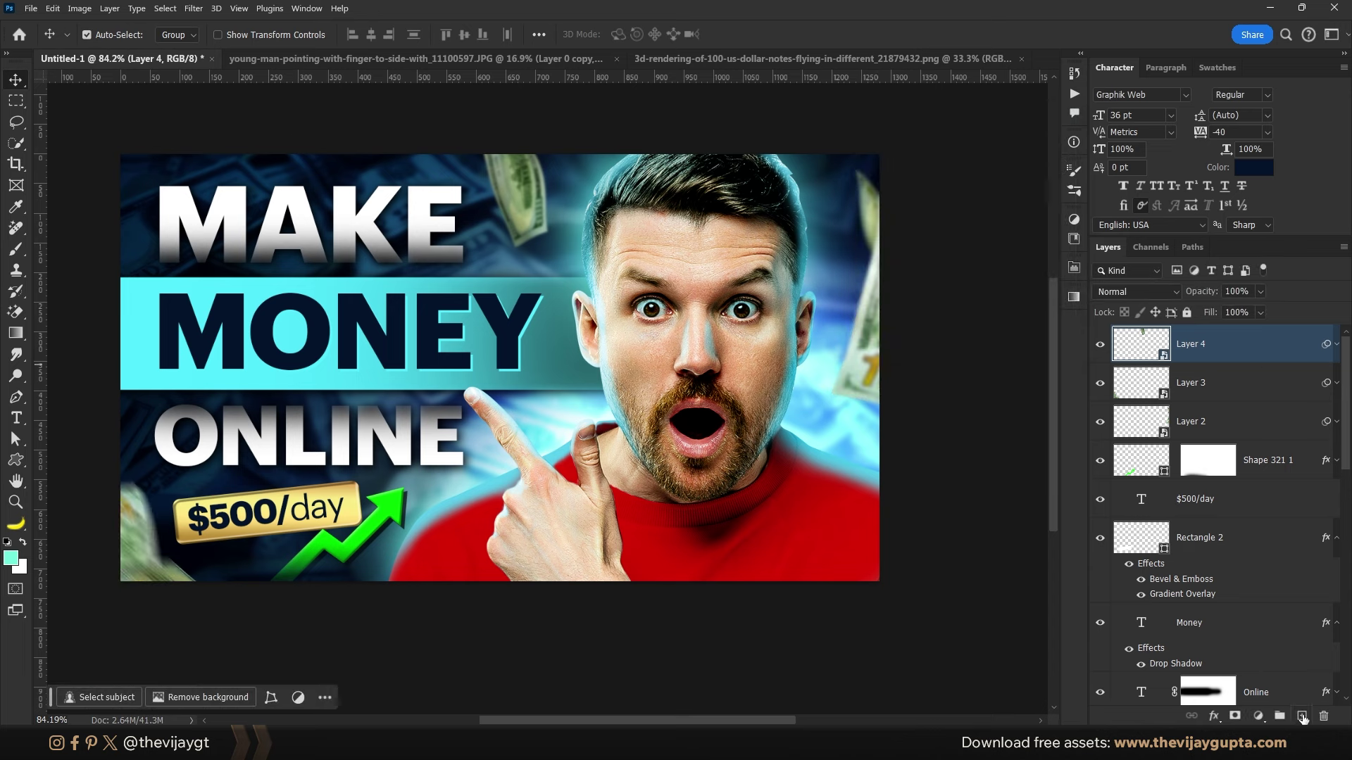
Step: Add a new layer clipped to the Layer 4 bill and brush light cyan glow onto it
click(1302, 717)
alt+click(1230, 361)
key(b)
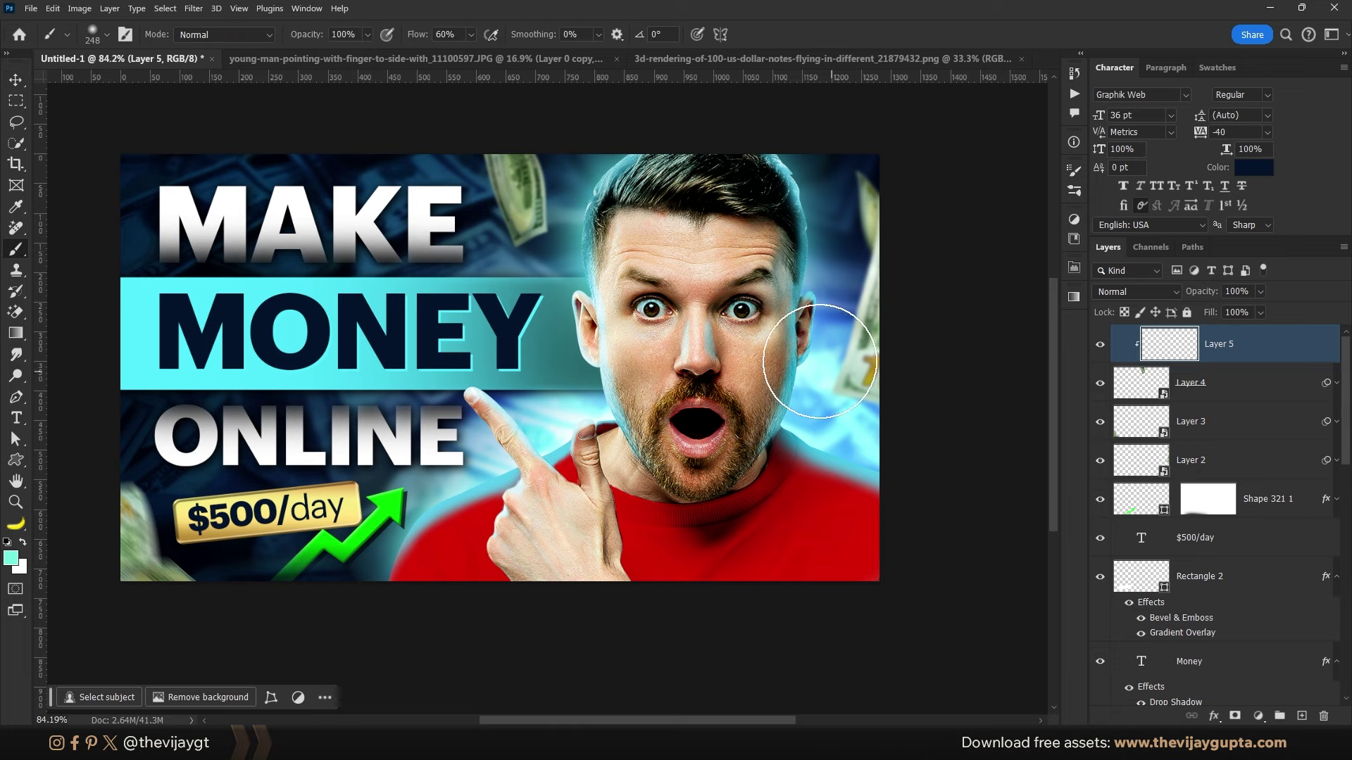
alt+click(810, 364)
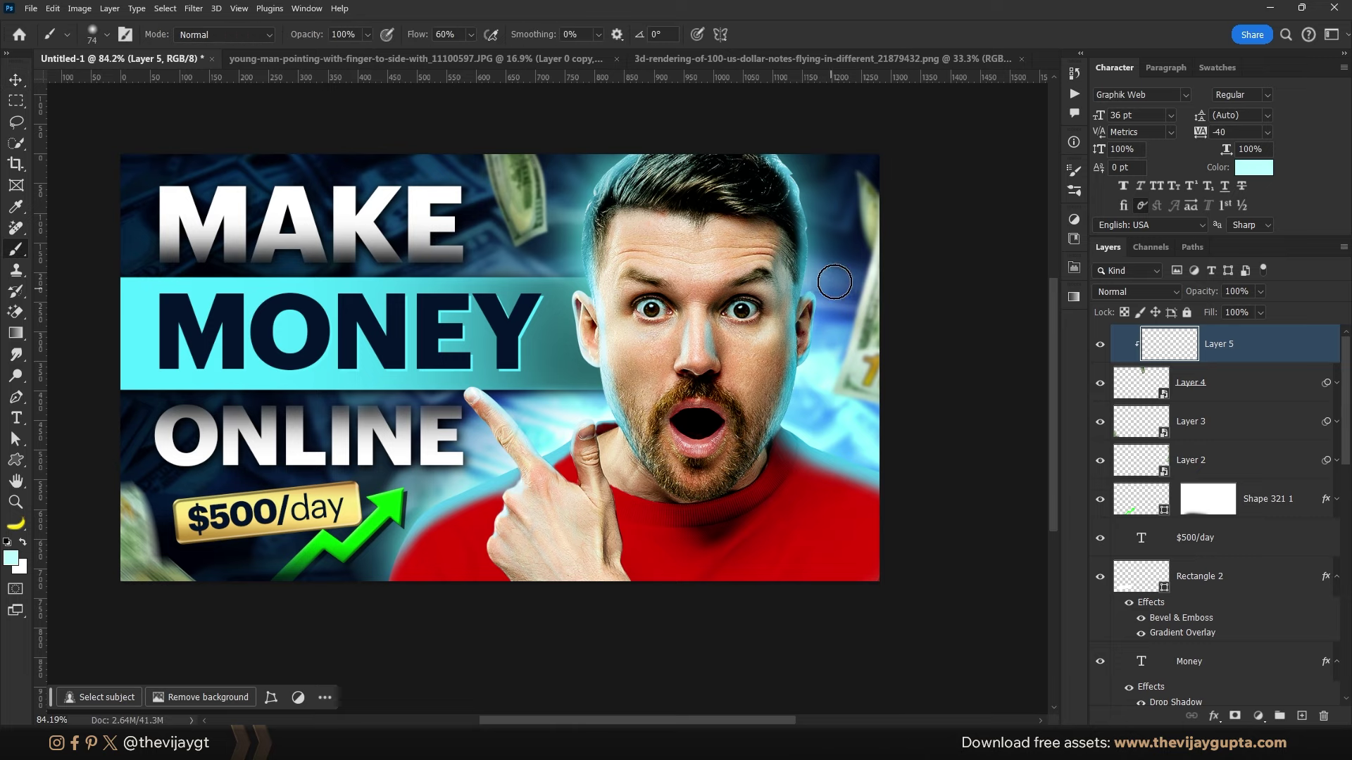
key(bracketleft)
key(bracketleft)
key(bracketleft)
click(1104, 384)
click(1104, 385)
alt+scroll(546, 169, up, 2)
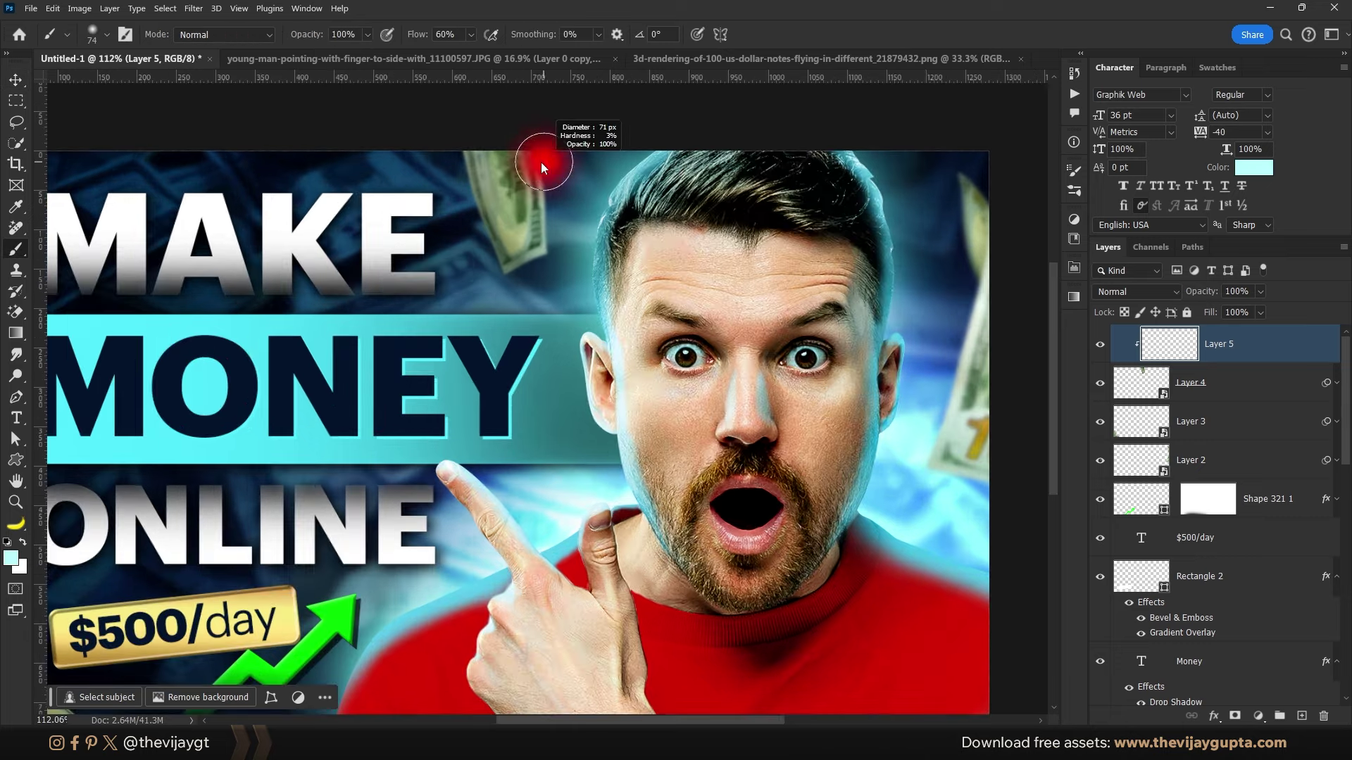
key(bracketleft)
key(bracketleft)
key(bracketleft)
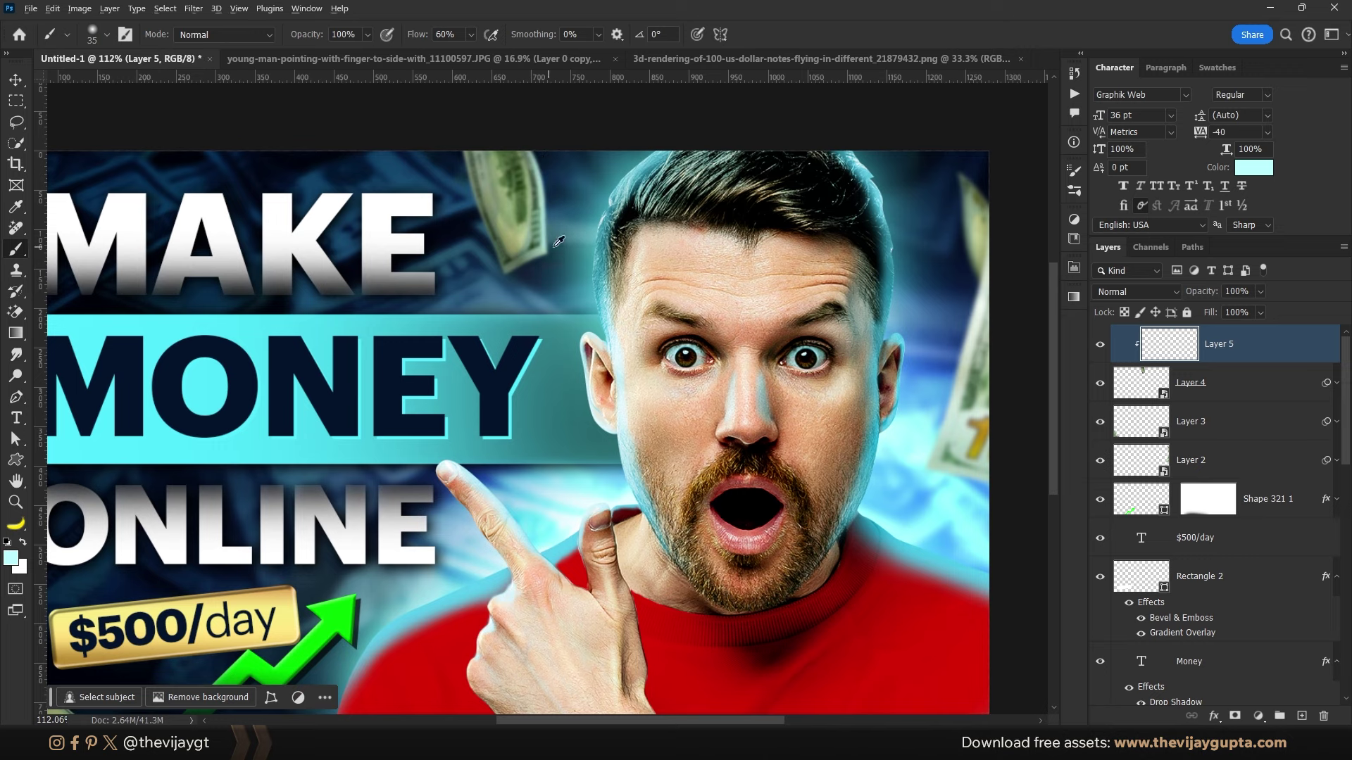
key(bracketright)
key(bracketright)
key(bracketright)
Step: Add a paint layer for the Layer 2 bill, then stamp all visible layers onto a new layer
click(1225, 461)
key(ctrl+shift+alt+n)
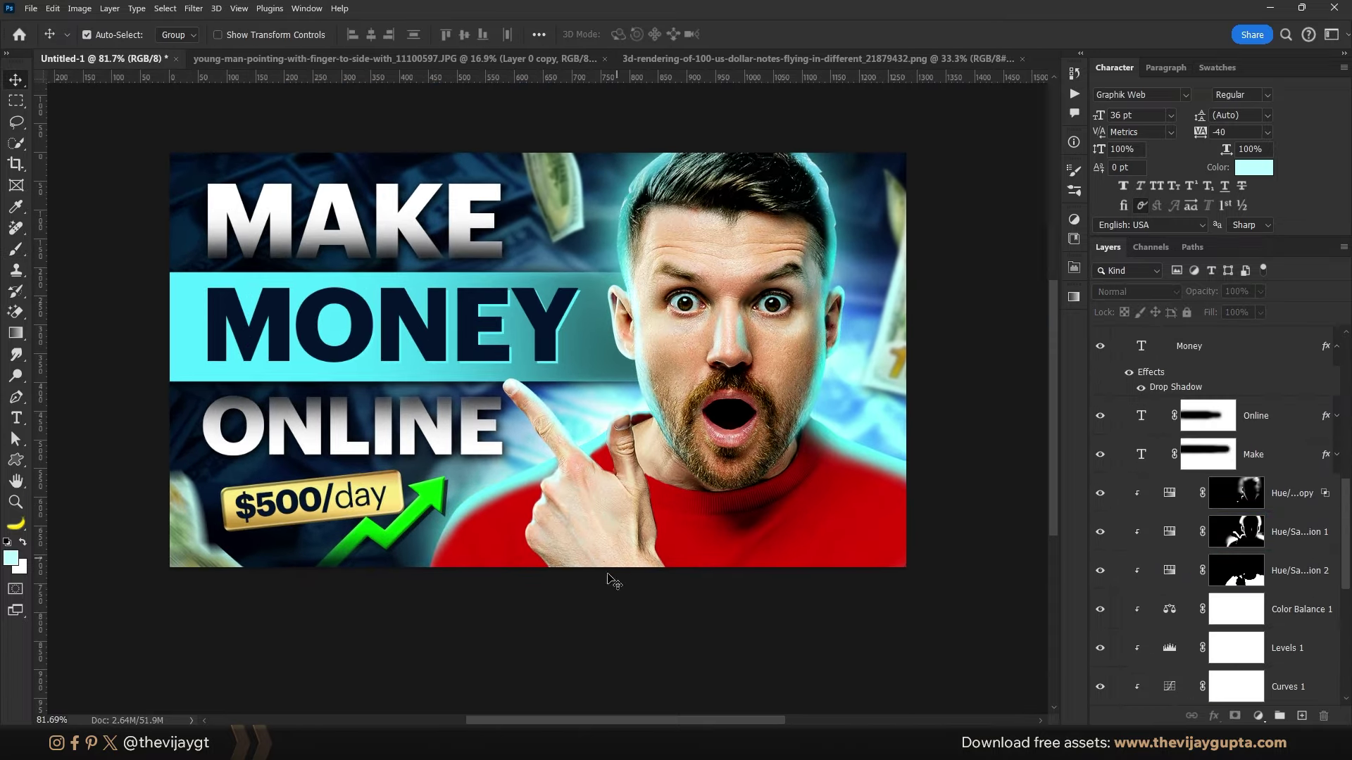
scroll(1142, 529, up, 3)
scroll(1181, 525, up, 3)
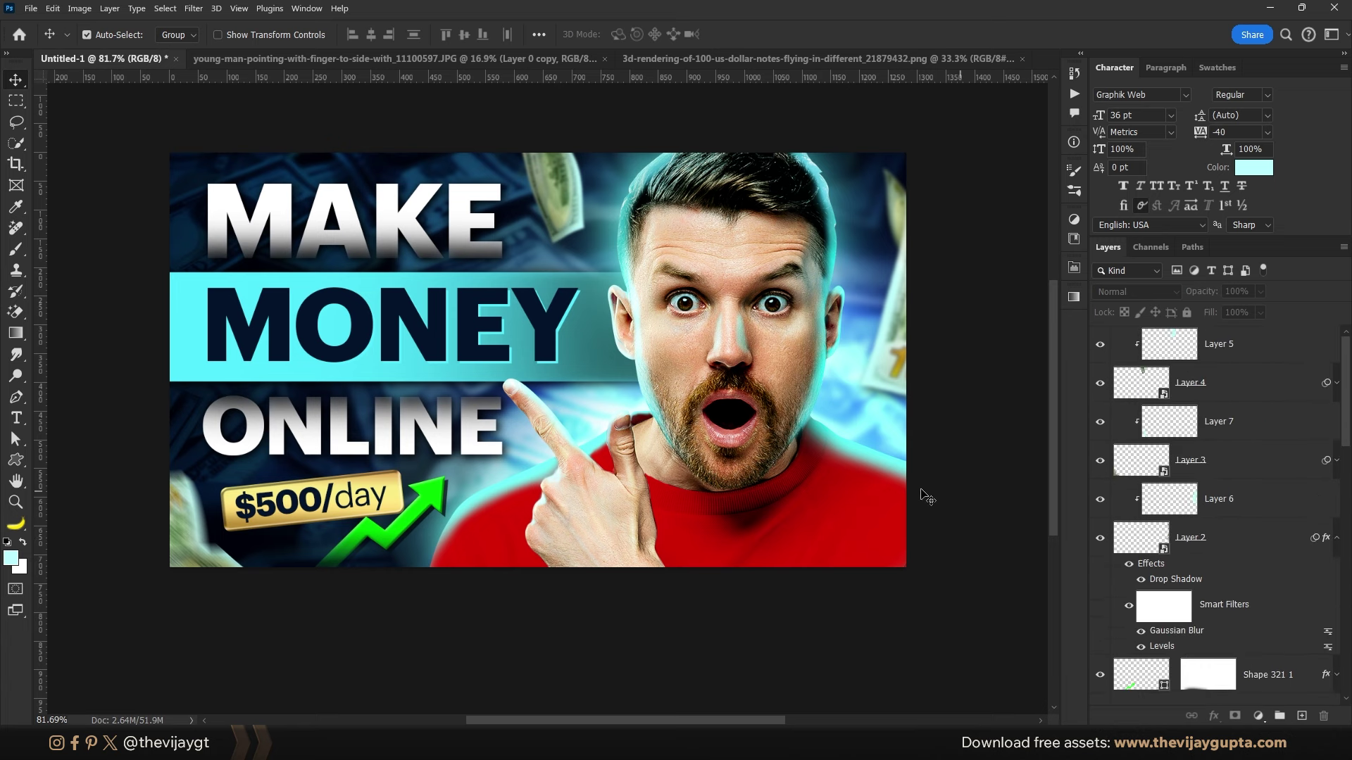
key(ctrl+alt+shift+e)
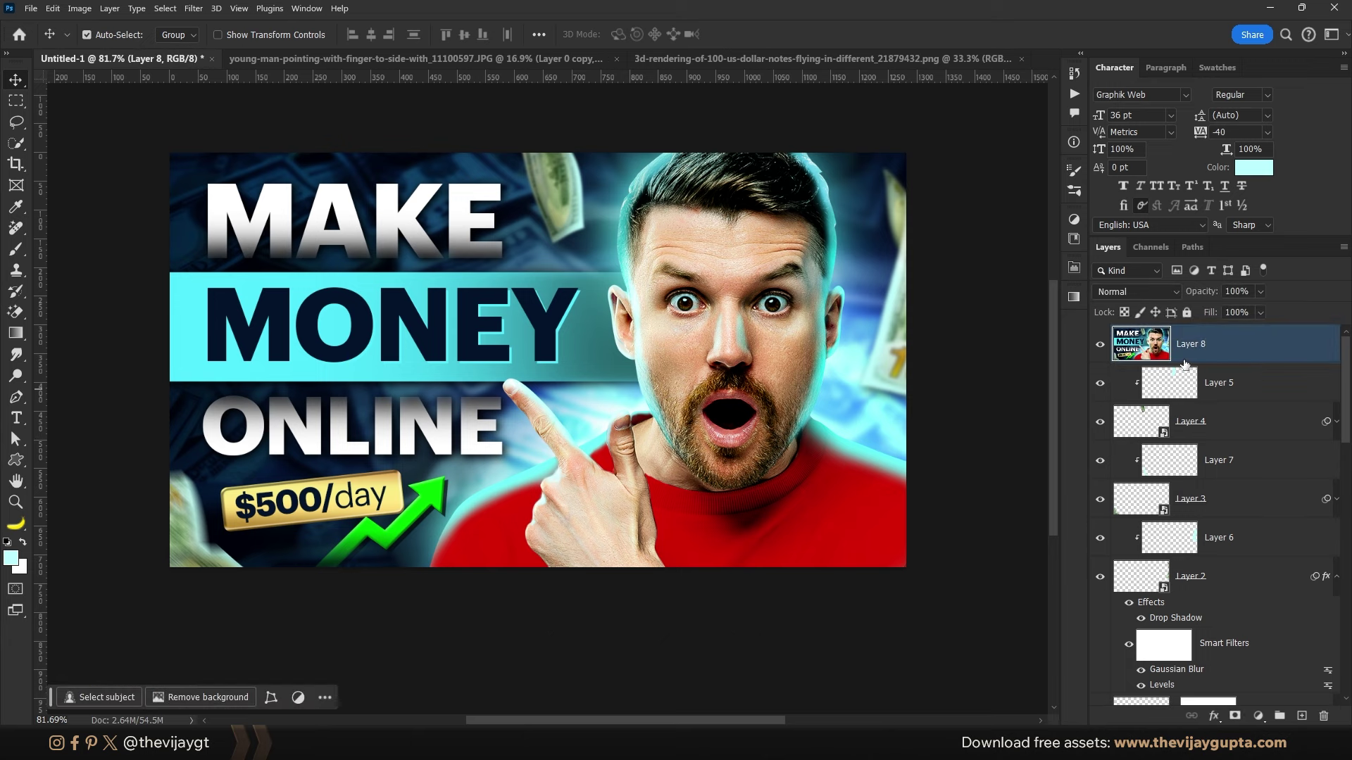
Step: Convert the merged Layer 8 to a smart object and launch the Camera Raw Filter on it
right_click(1266, 347)
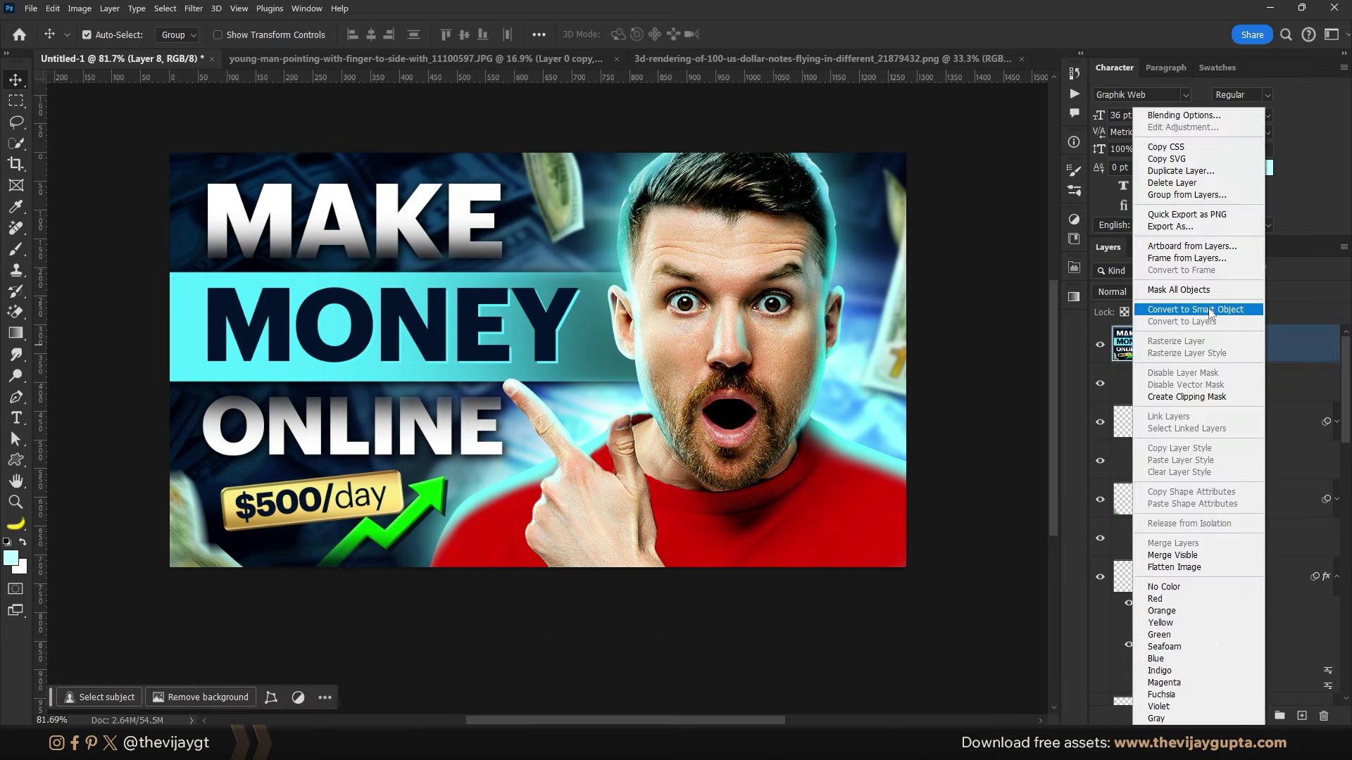
click(1211, 311)
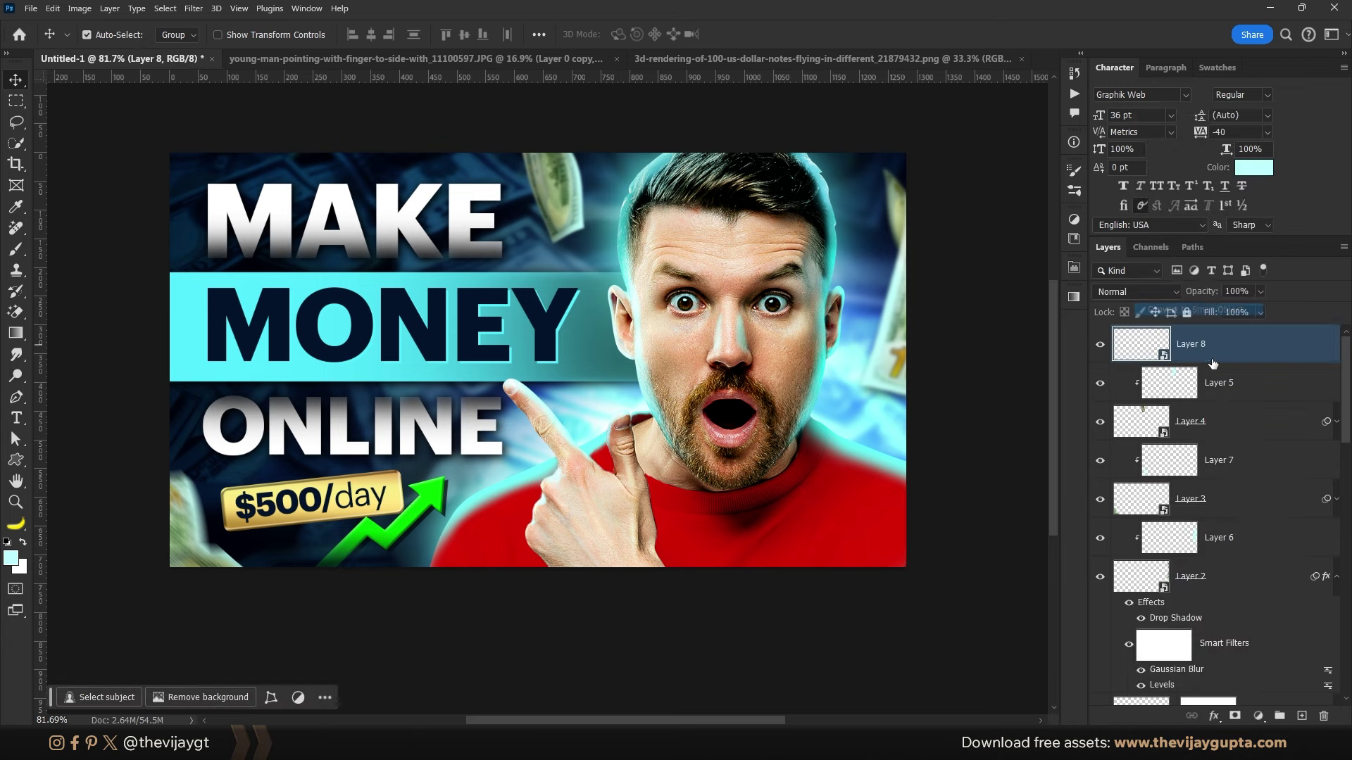
click(192, 8)
click(214, 117)
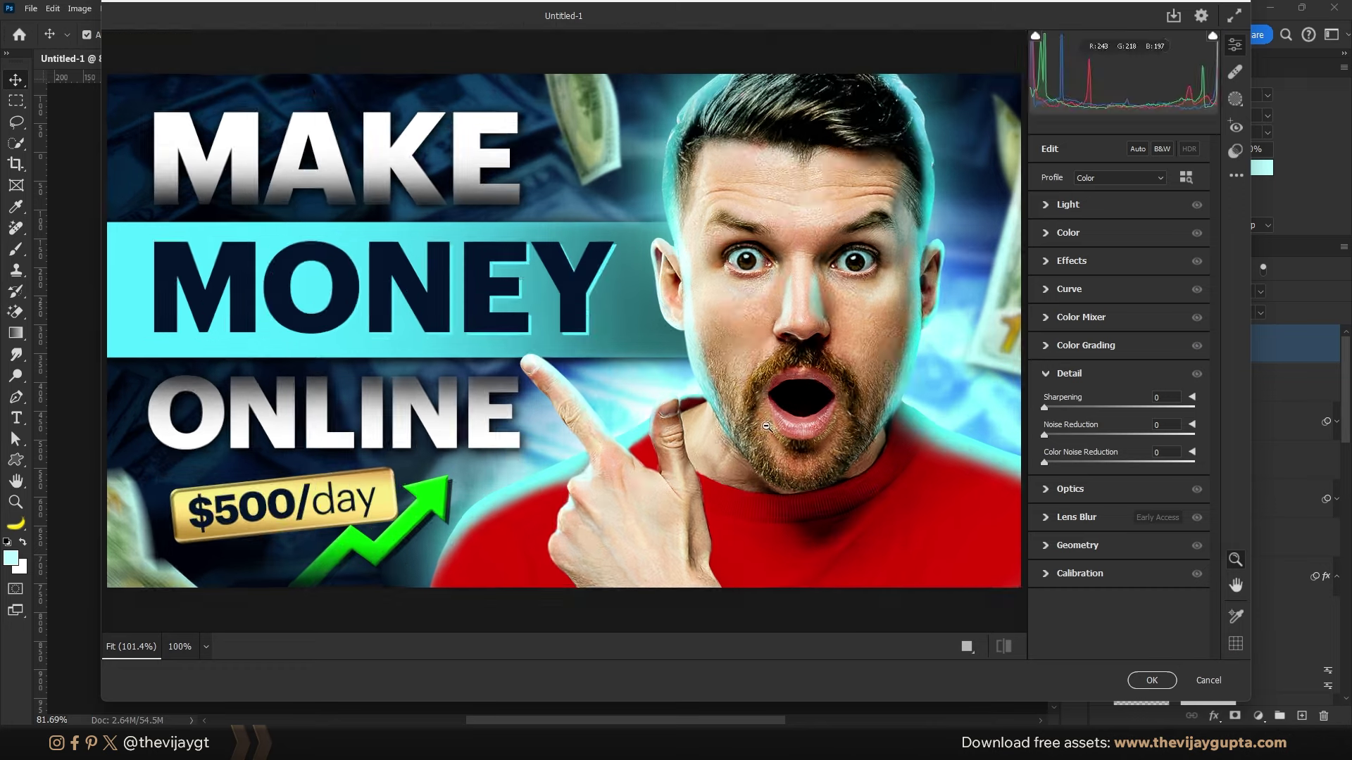
Step: Raise Contrast to +15 and set Texture +18 and Clarity +15
click(1051, 207)
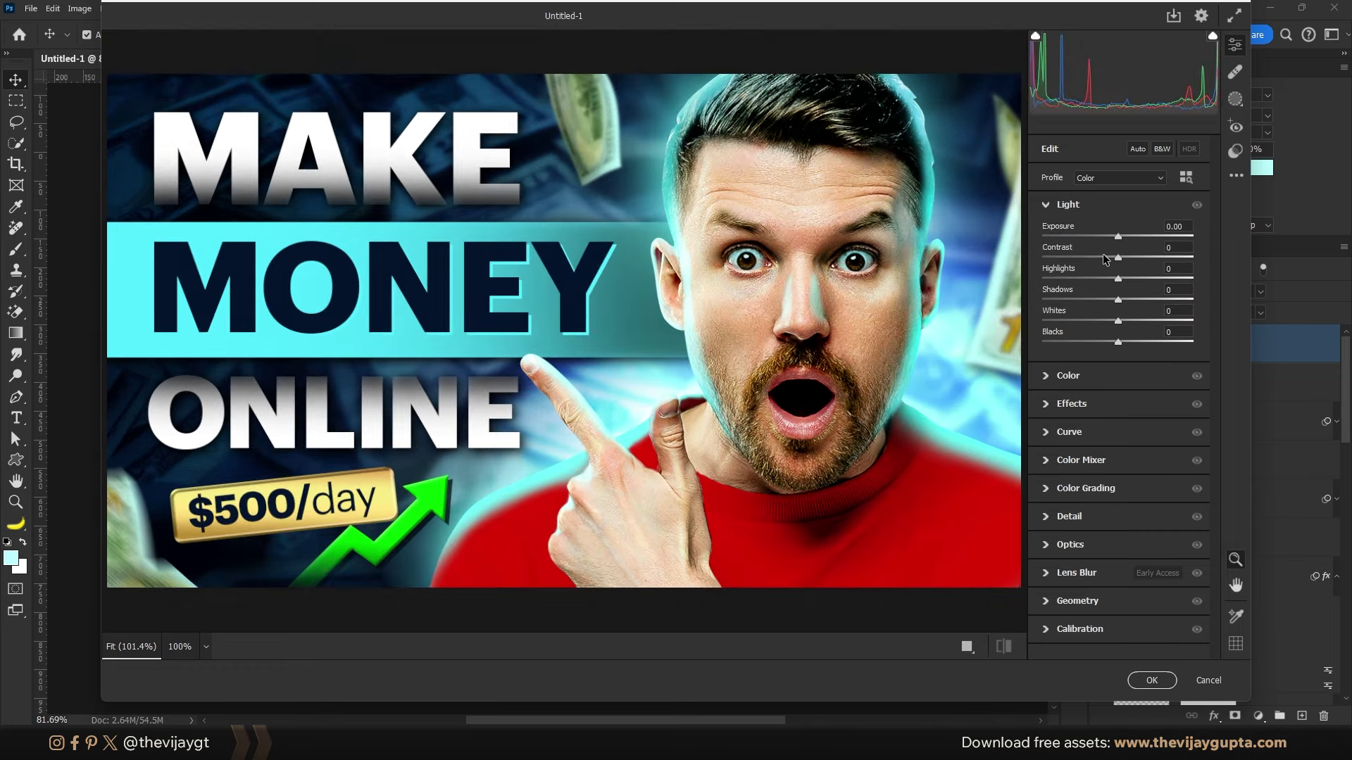
drag(1118, 258, 1129, 258)
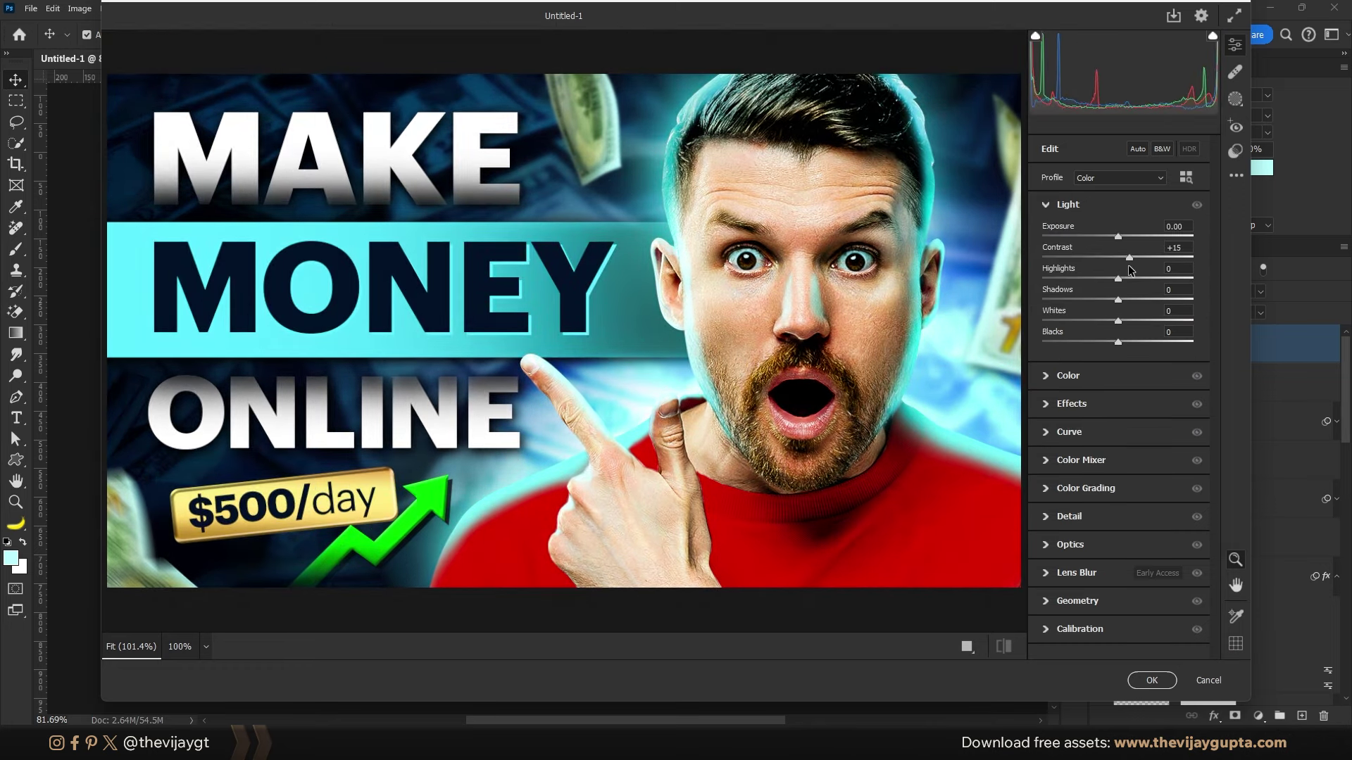
click(1056, 404)
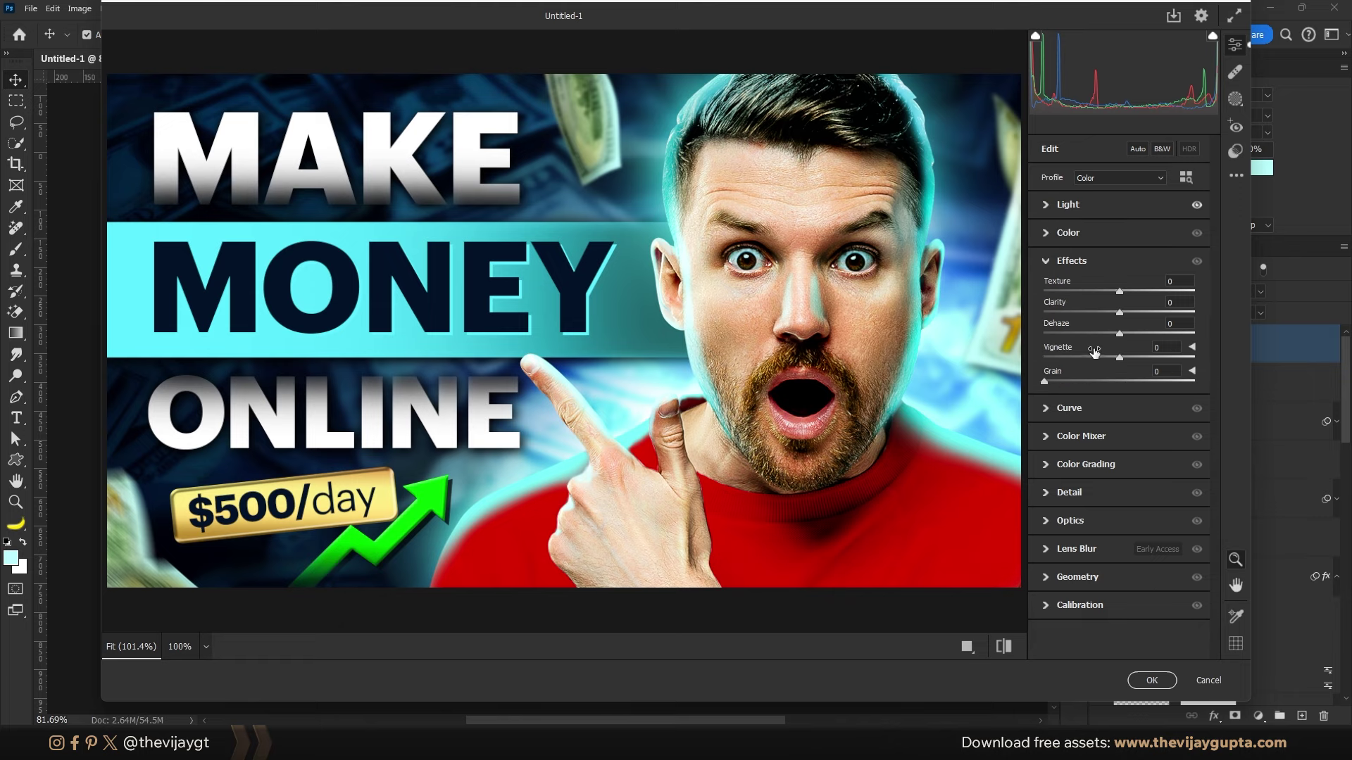
key(ctrl+minus)
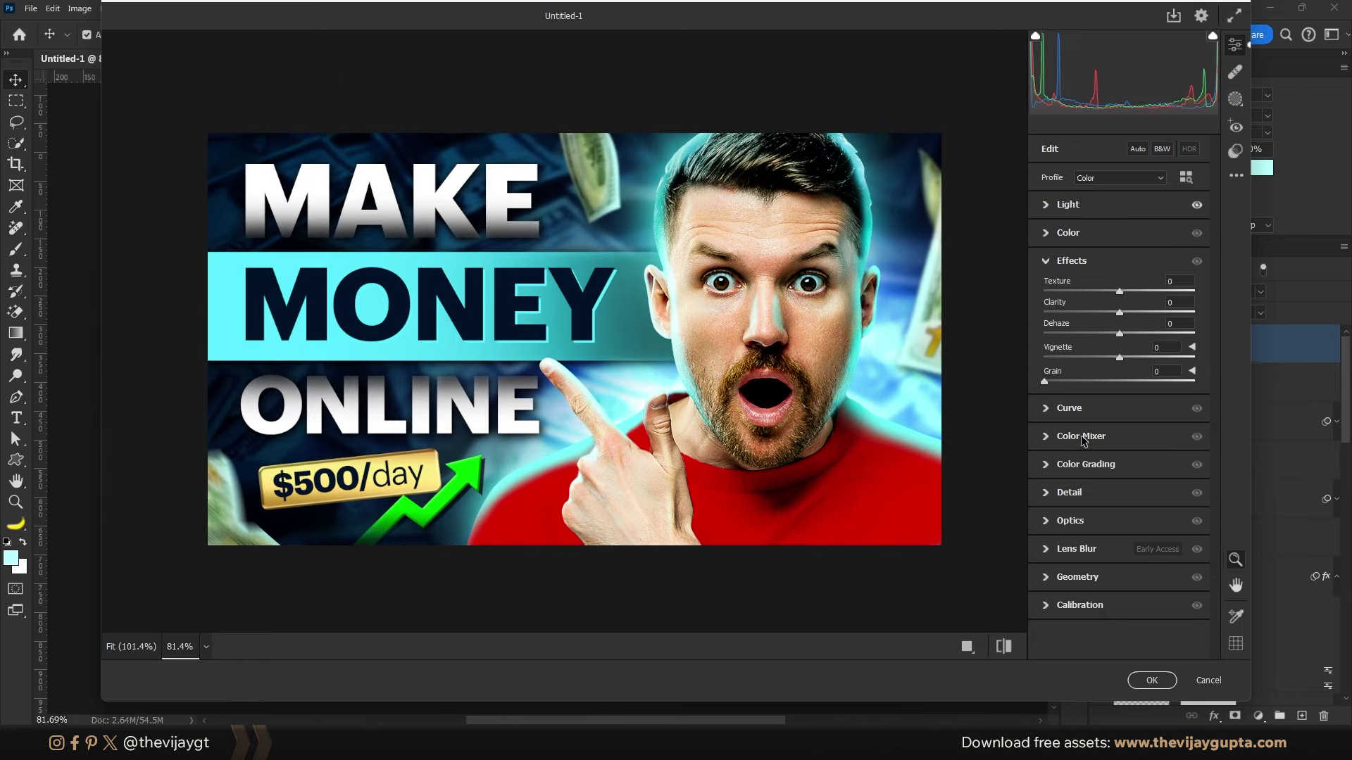
mouse_move(1121, 317)
mouse_down()
mouse_move(1144, 313)
mouse_move(1130, 312)
mouse_move(1126, 290)
mouse_move(1146, 292)
mouse_move(1135, 293)
mouse_up()
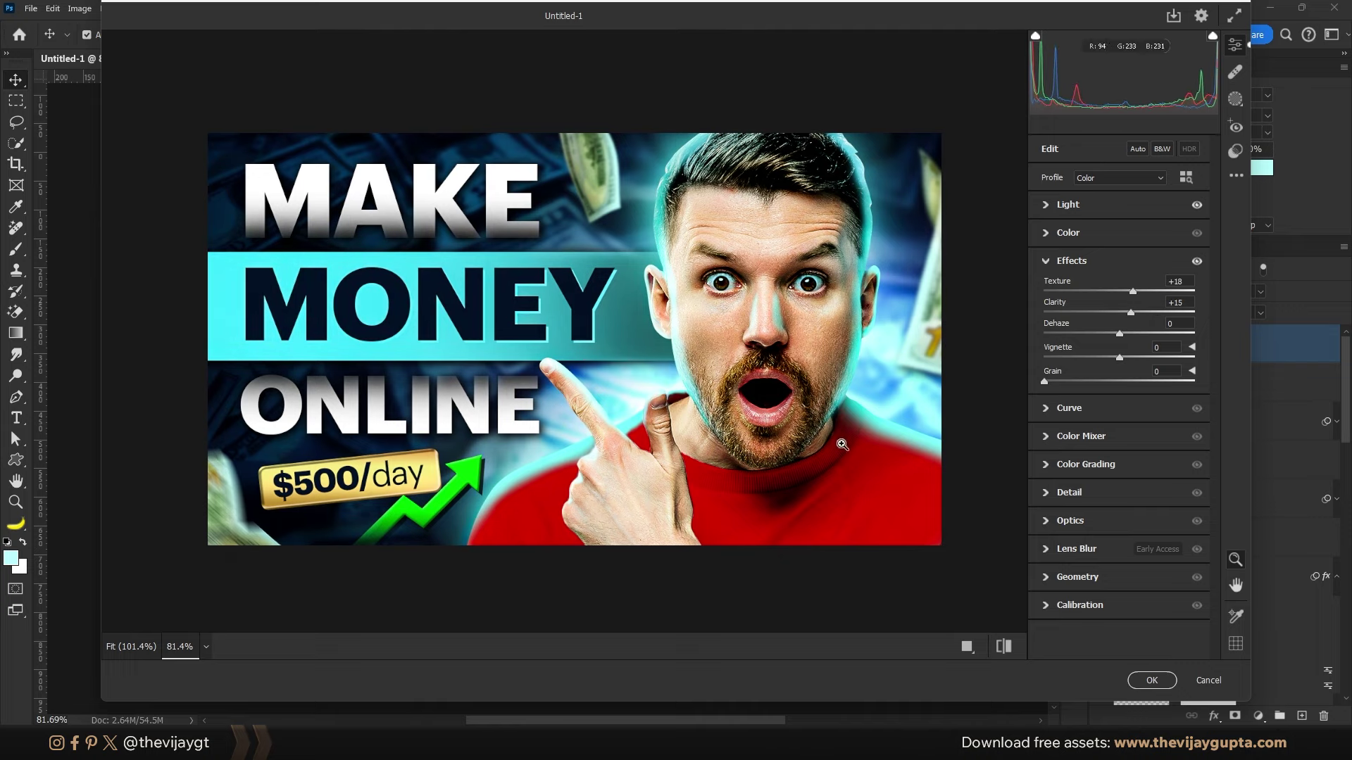
Step: Try film grain up to 38 on the zoomed preview, then reset Grain to zero
drag(714, 481, 839, 508)
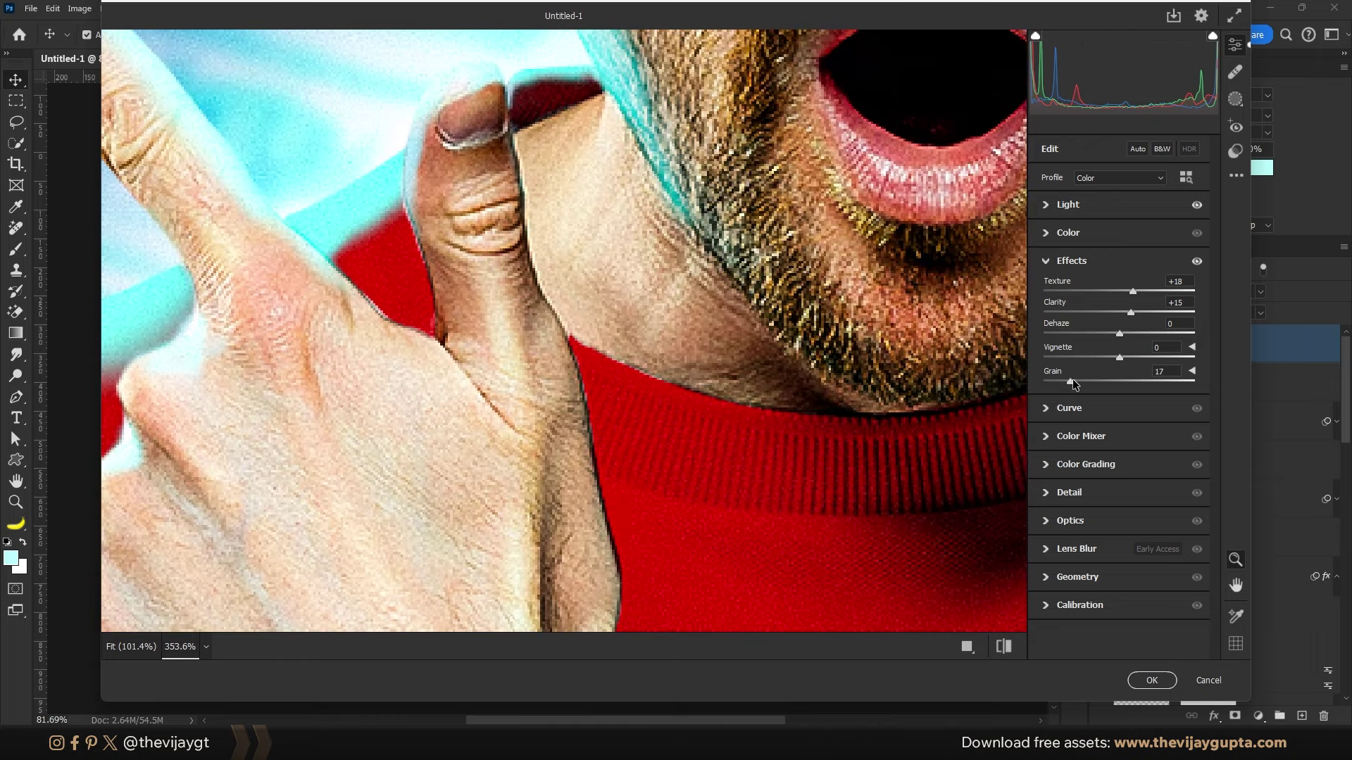
drag(1072, 380, 1090, 380)
mouse_move(848, 400)
mouse_down()
mouse_move(822, 407)
mouse_move(854, 399)
mouse_up()
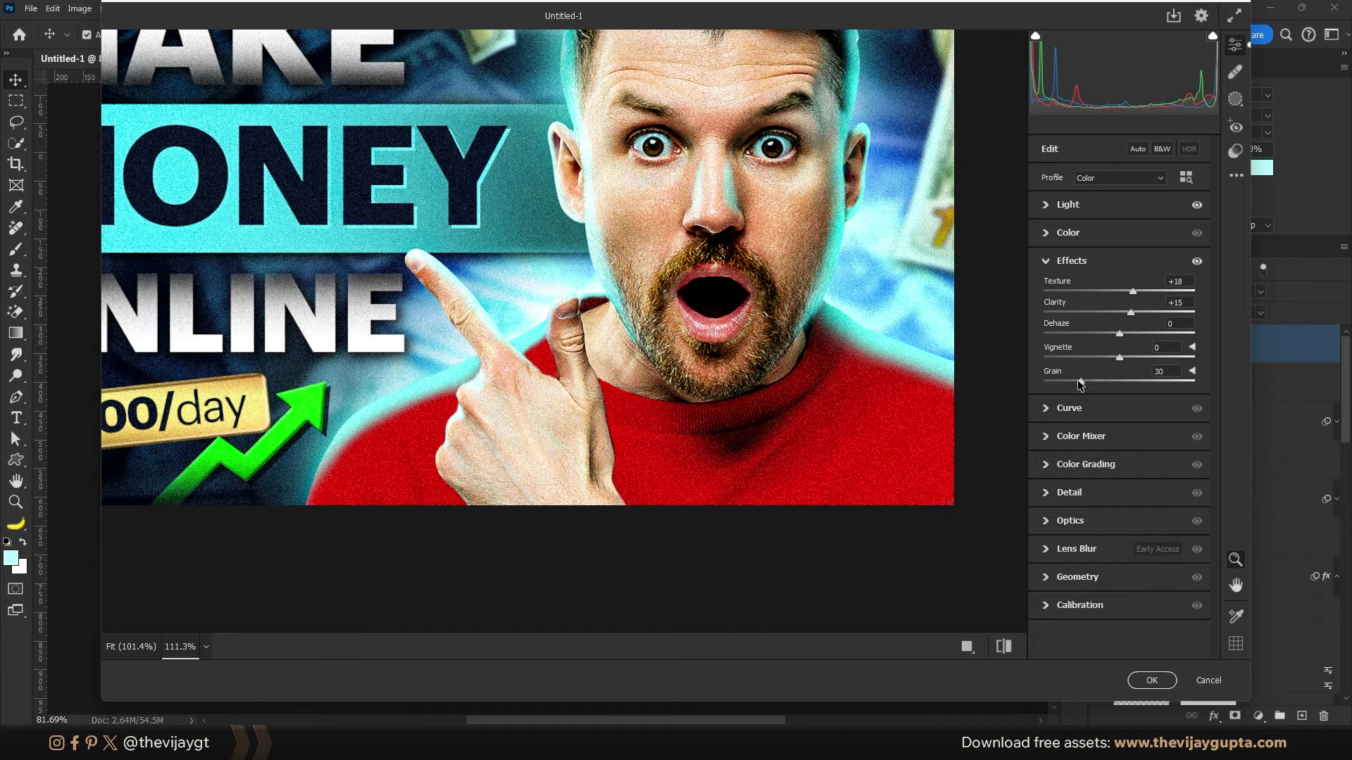
drag(1081, 384, 1101, 381)
mouse_move(423, 176)
mouse_down()
mouse_move(393, 174)
mouse_move(360, 319)
mouse_up()
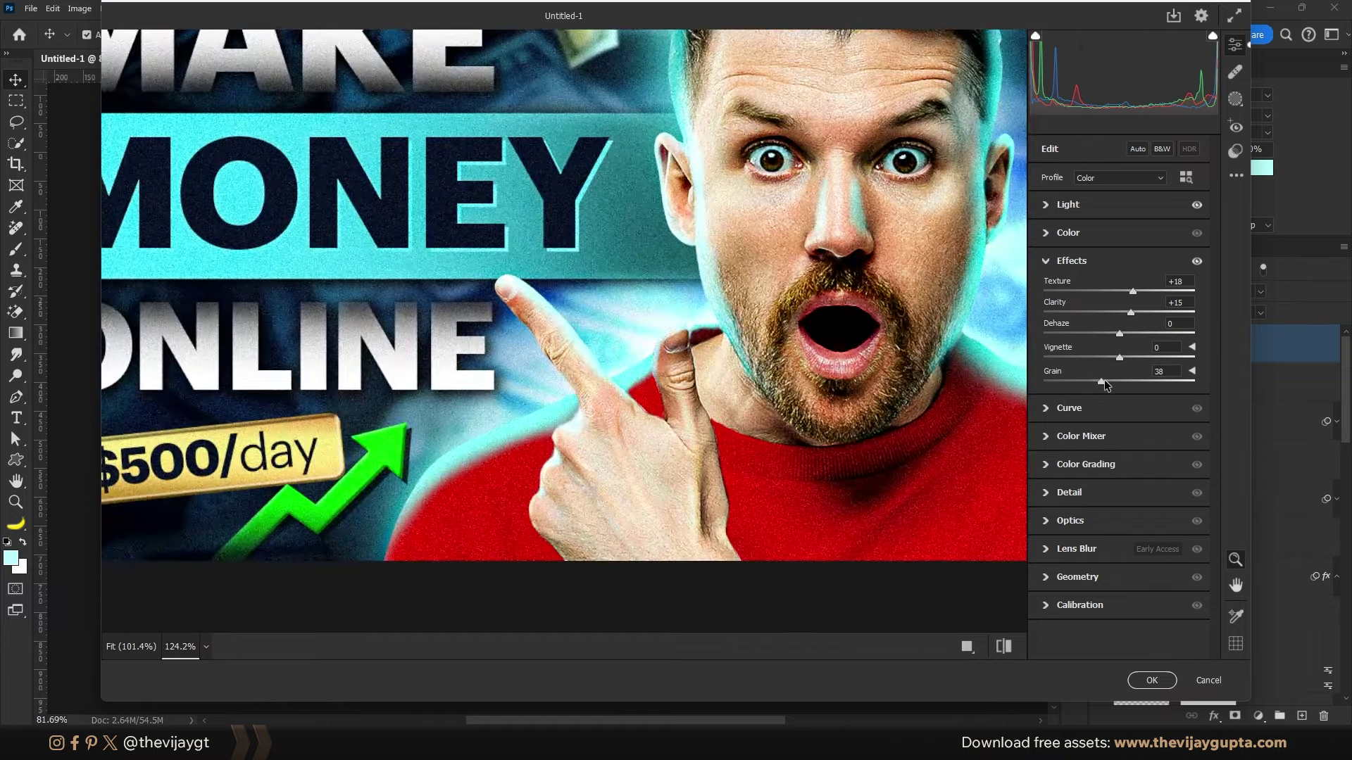
double_click(1101, 379)
drag(755, 328, 873, 246)
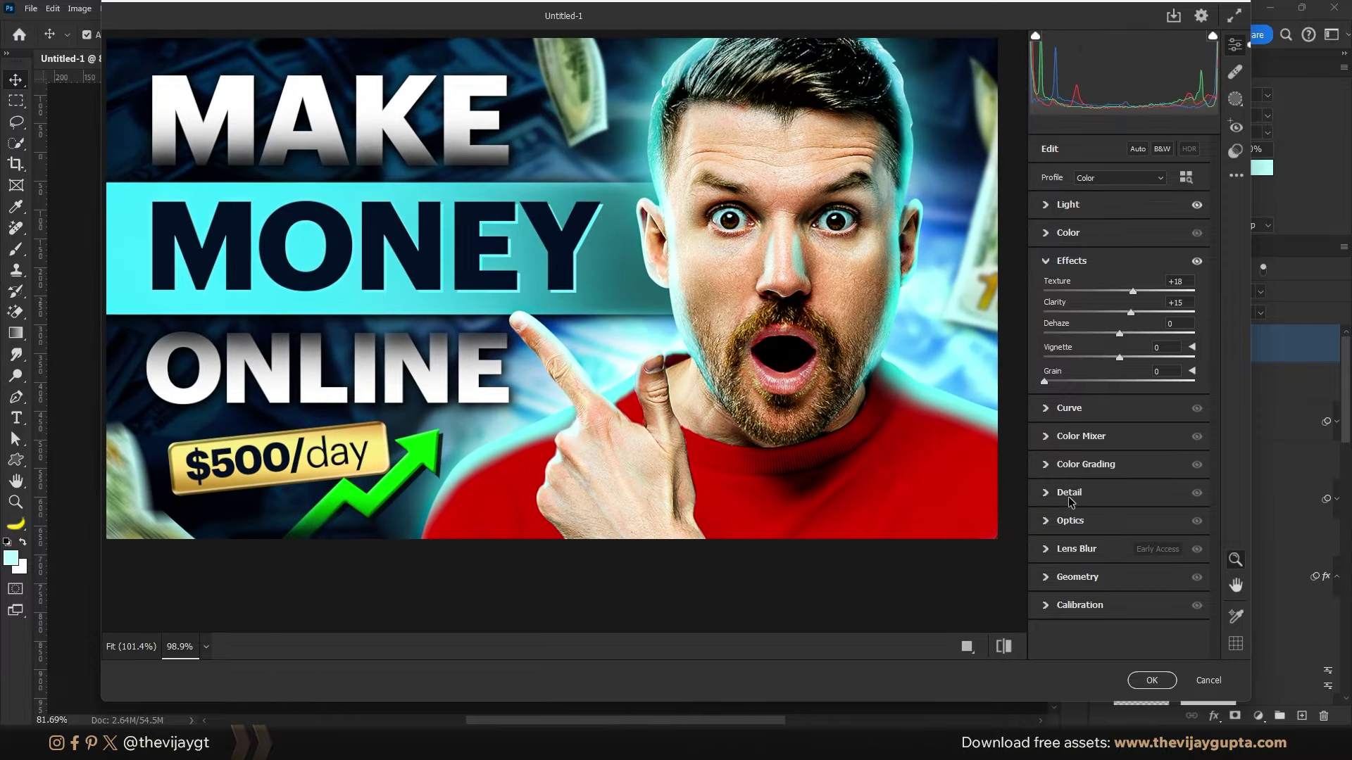
Step: Set Detail Sharpening to 24 and Noise Reduction to 5
click(1068, 494)
drag(1067, 408, 1062, 416)
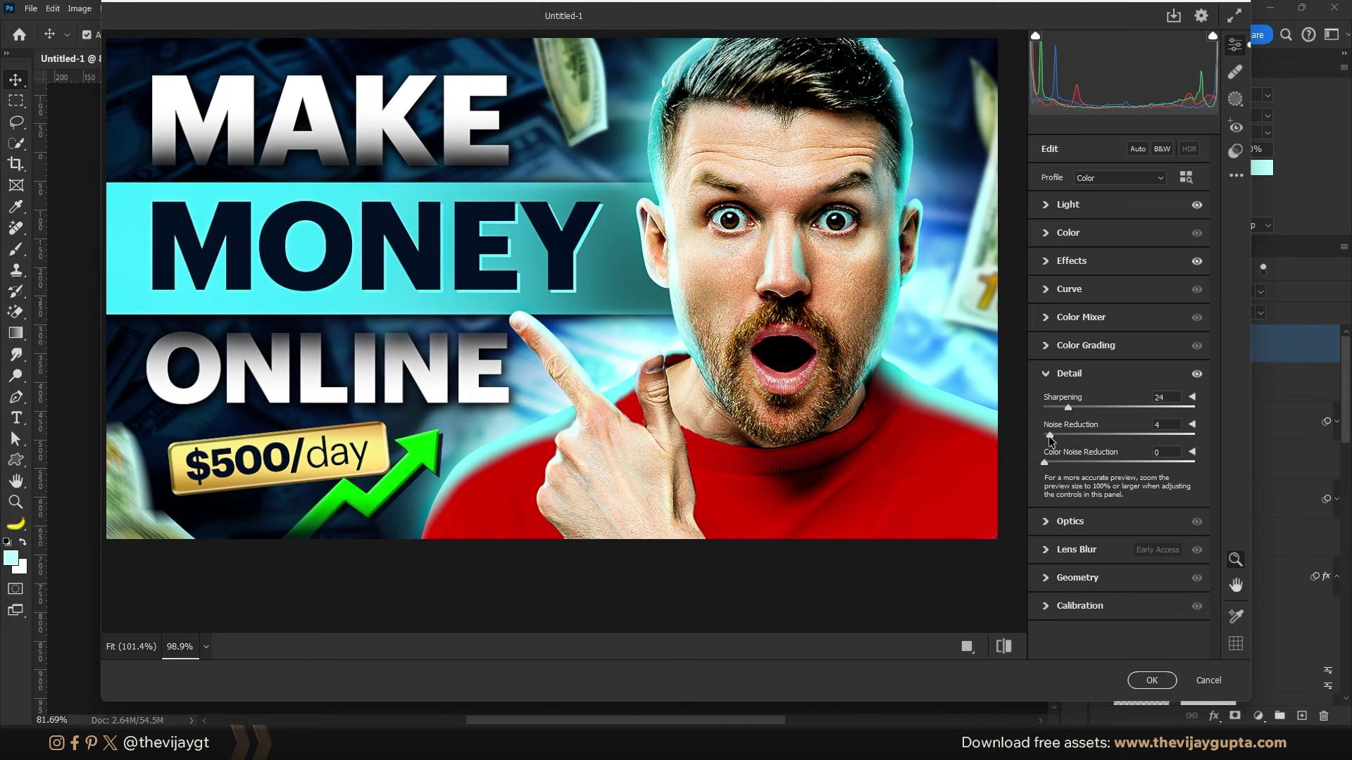
drag(1050, 436, 1053, 436)
Step: Confirm the Camera Raw adjustments, zoom out, and deselect the merged layer
click(1151, 681)
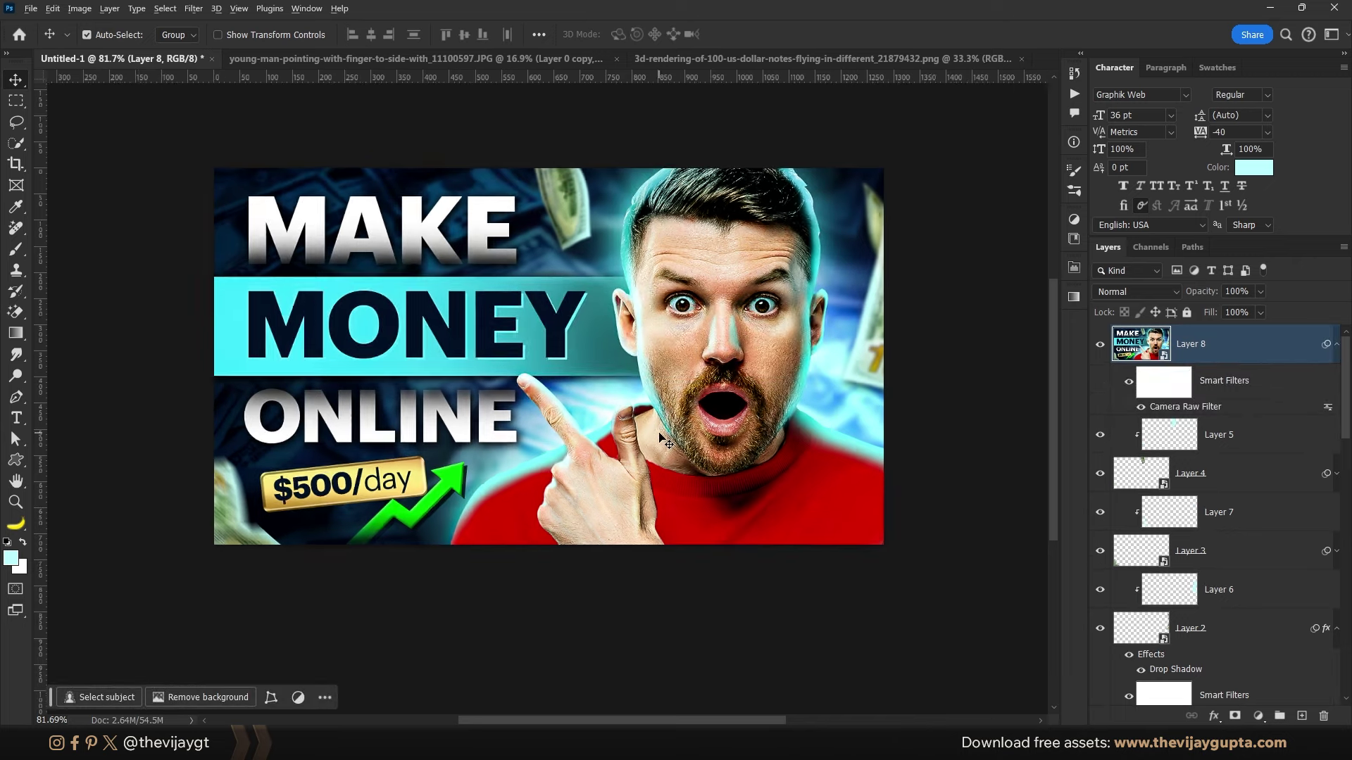
scroll(662, 440, down, 2)
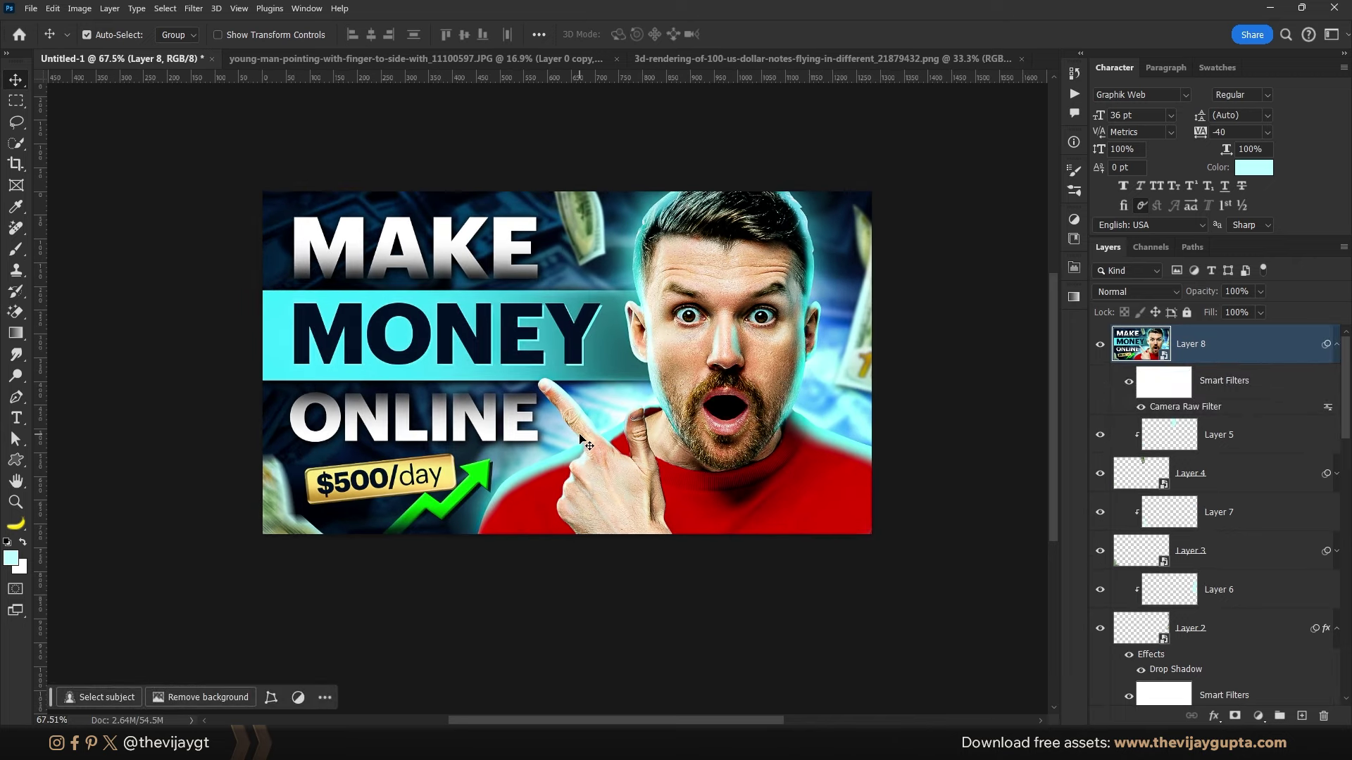
click(612, 588)
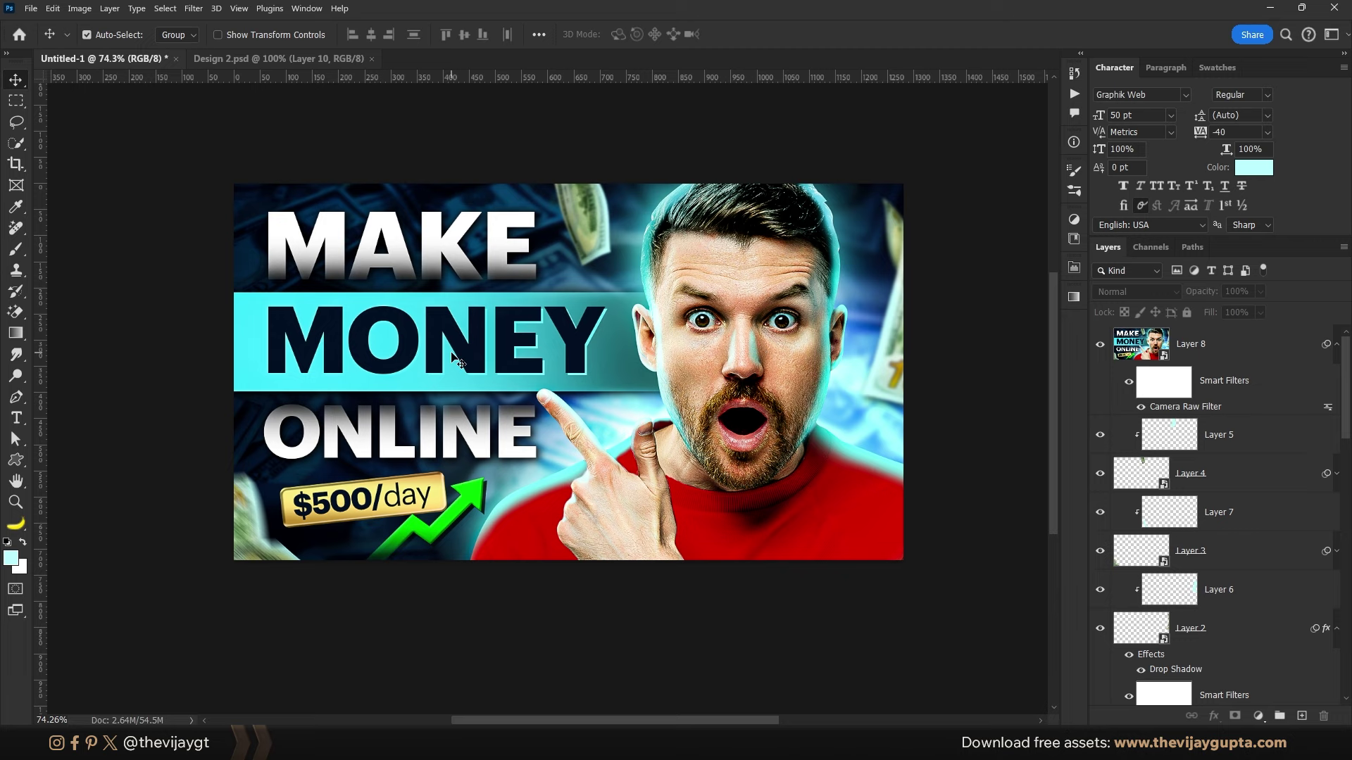
Step: Switch to the Design 2 thumbnail and zoom in and out to inspect it
click(268, 62)
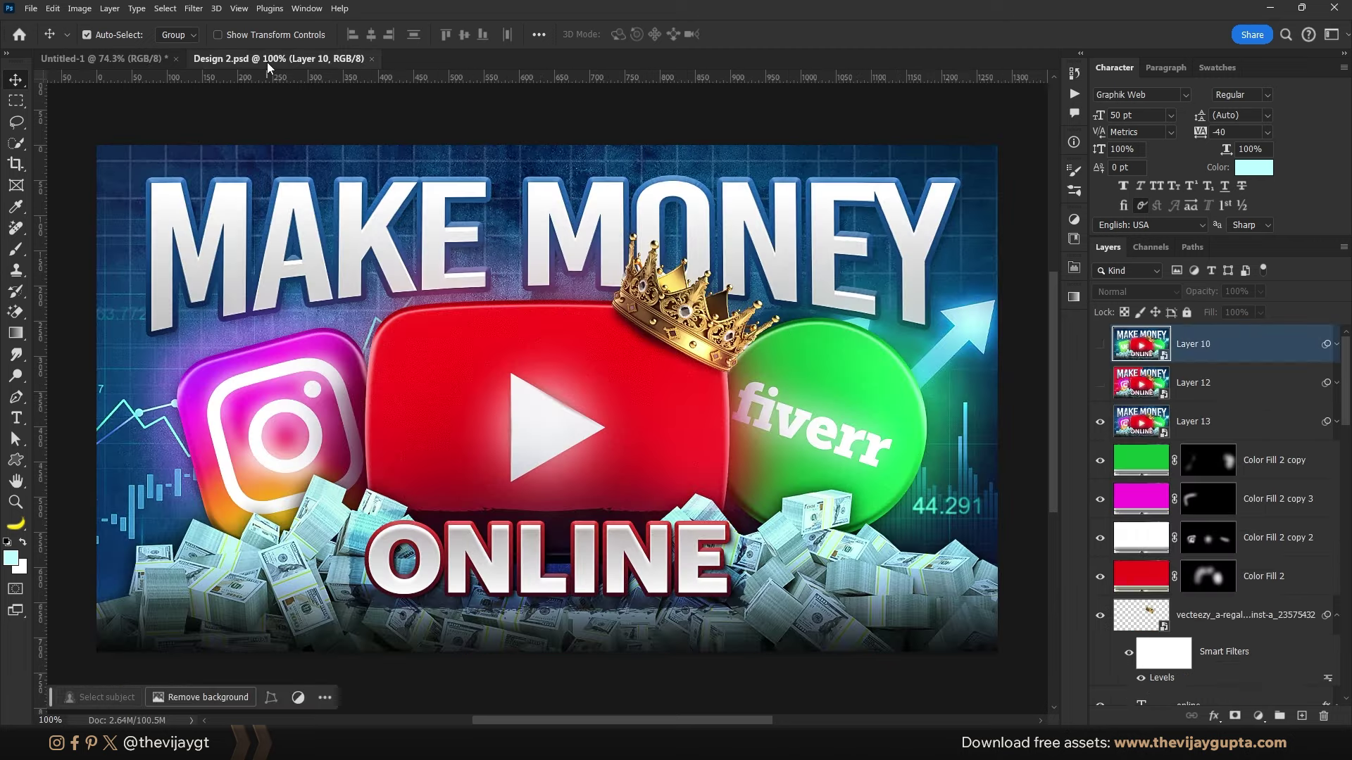
alt+scroll(597, 223, down, 3)
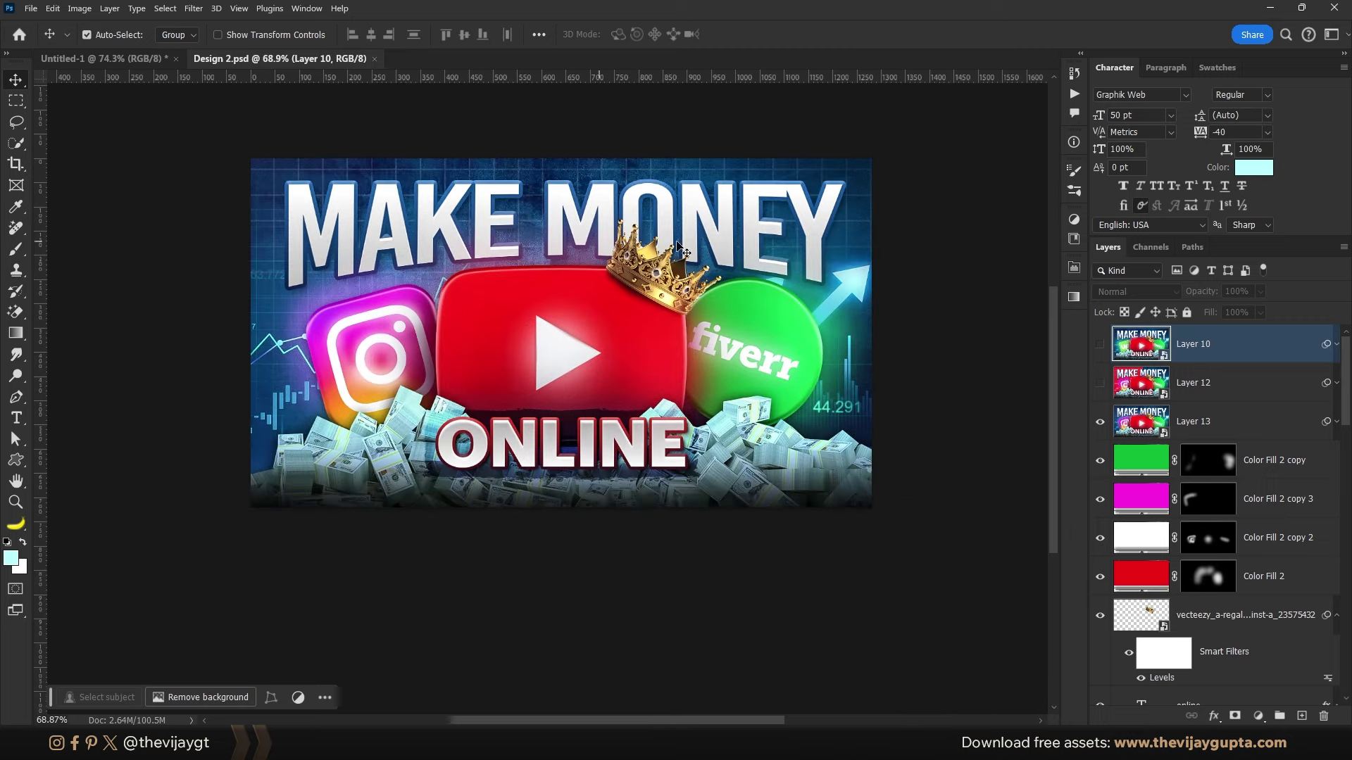
alt+scroll(550, 448, up, 1)
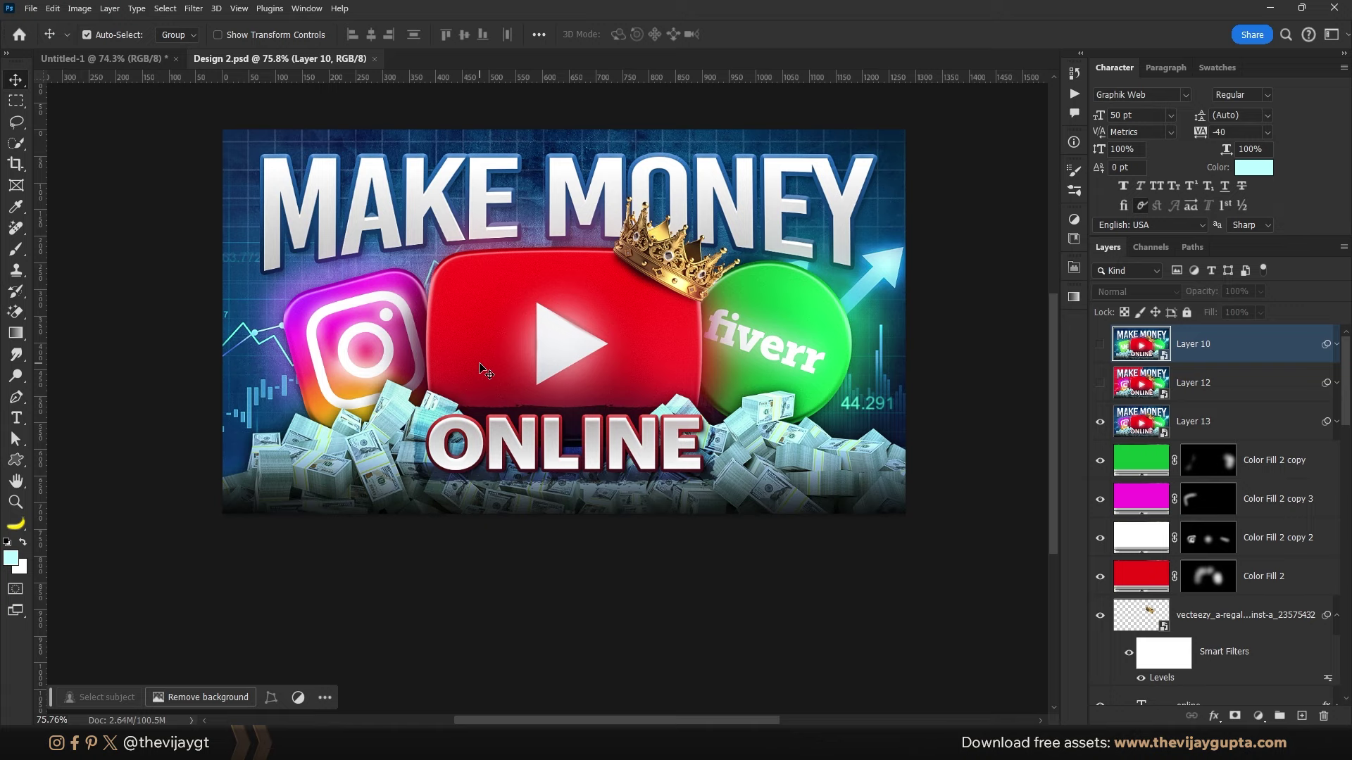
scroll(459, 253, up, 1)
scroll(458, 212, up, 1)
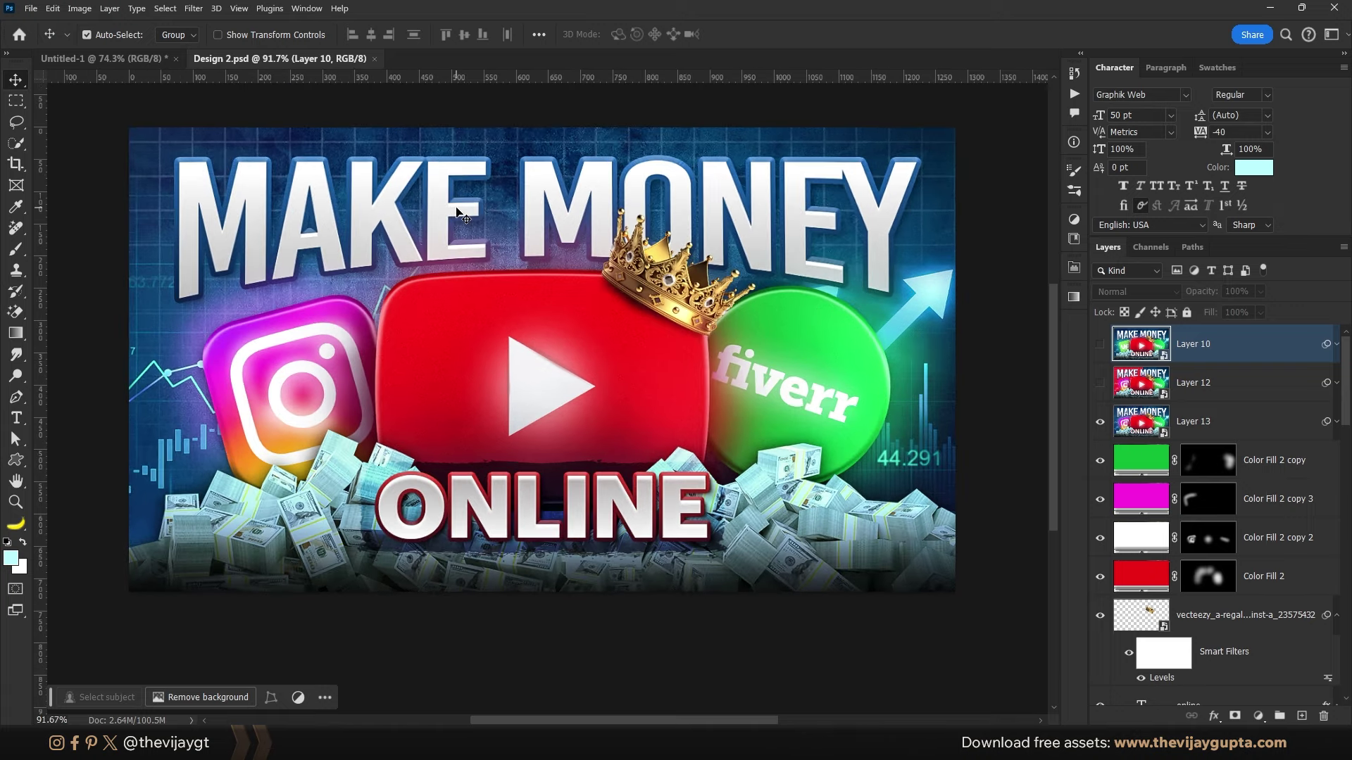
scroll(655, 222, up, 1)
scroll(650, 285, up, 2)
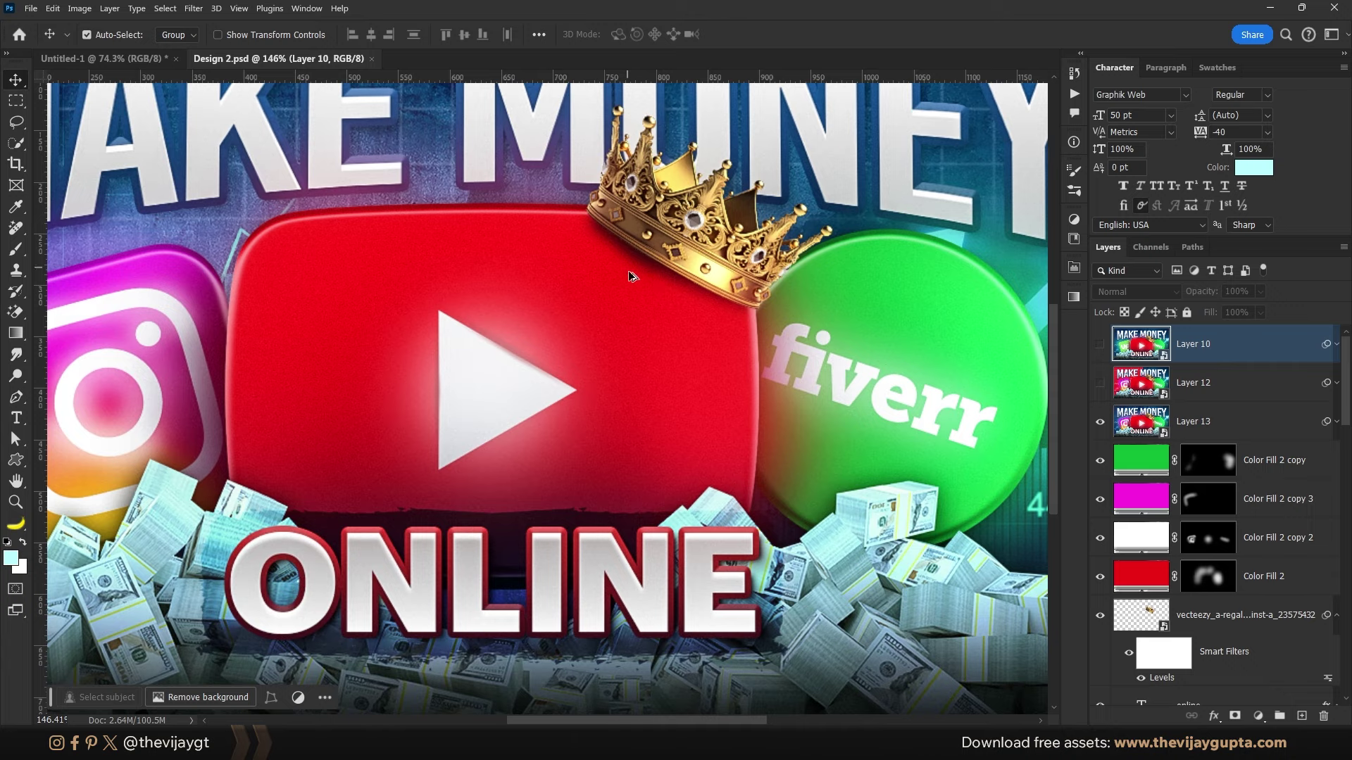
scroll(387, 325, down, 2)
scroll(374, 280, up, 1)
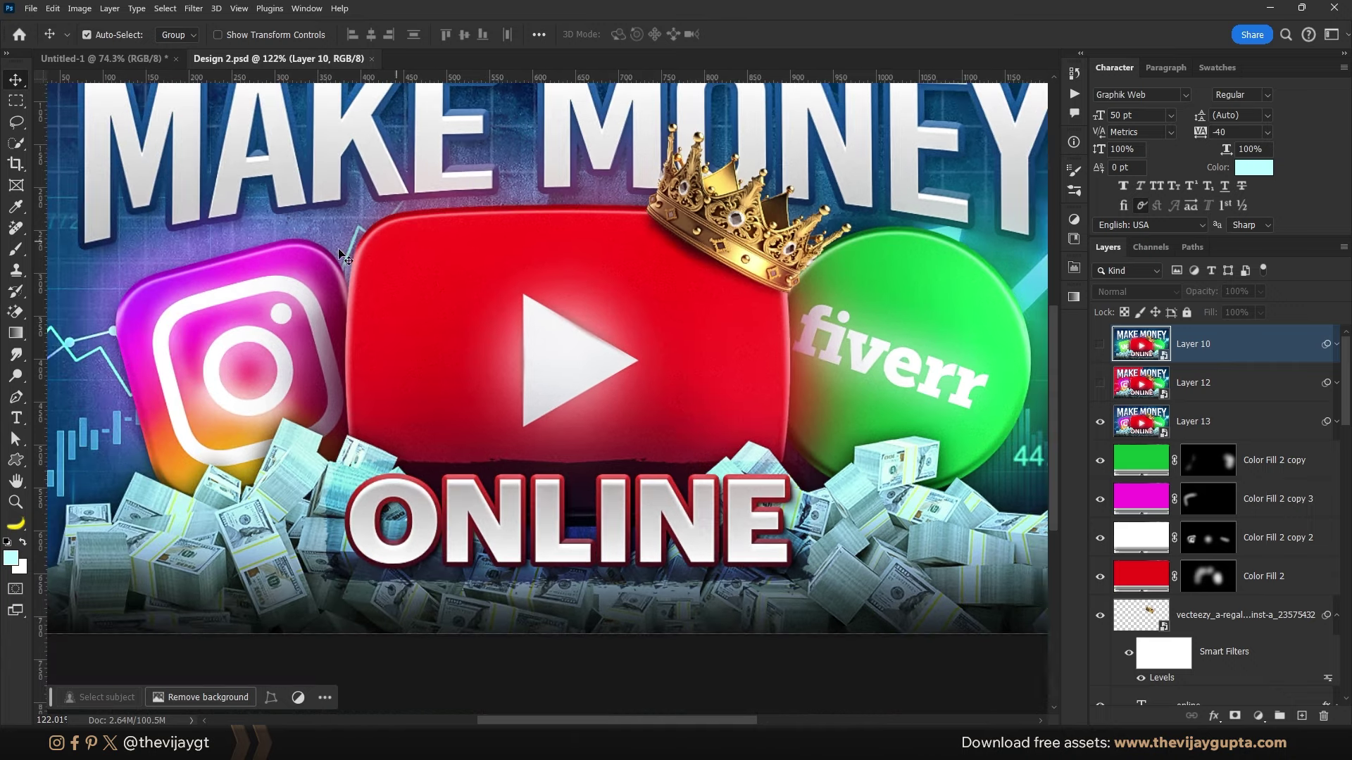
scroll(540, 289, down, 2)
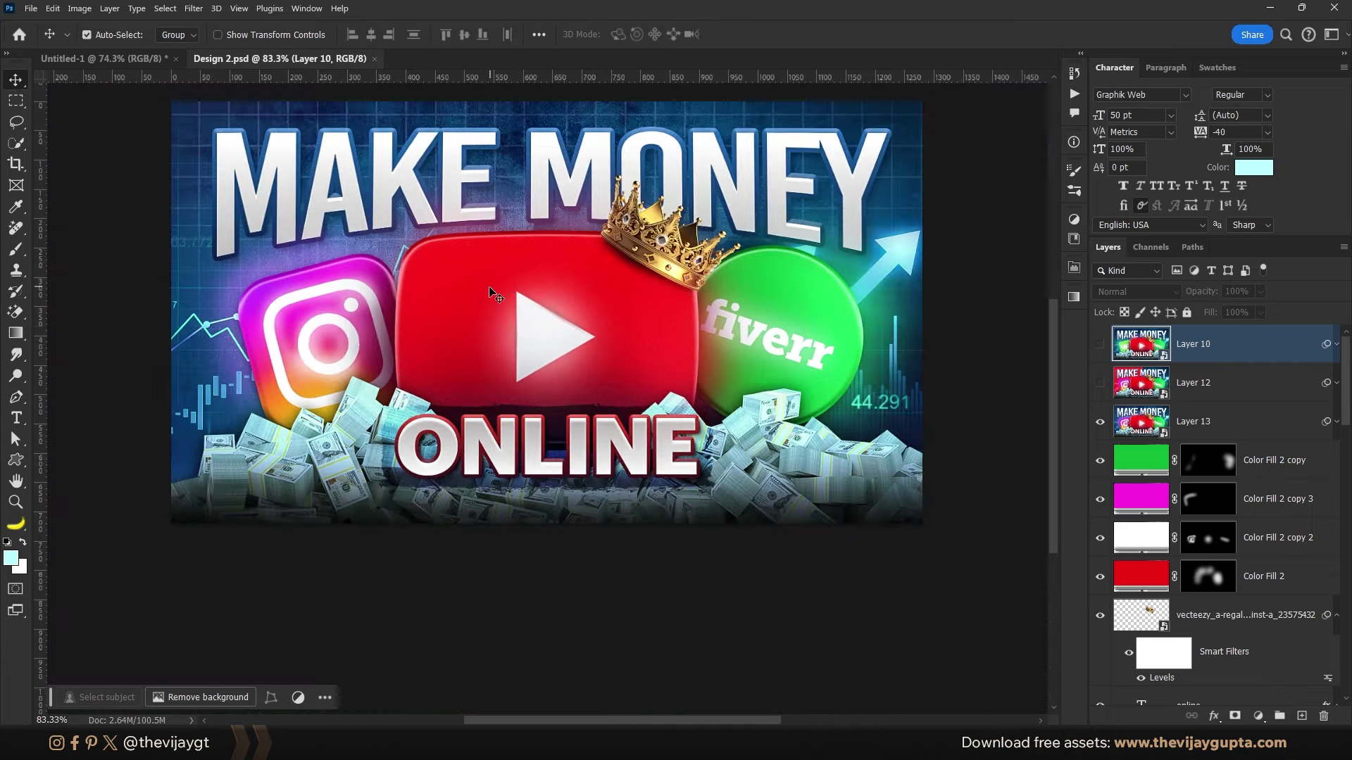
scroll(338, 338, up, 1)
scroll(338, 338, down, 1)
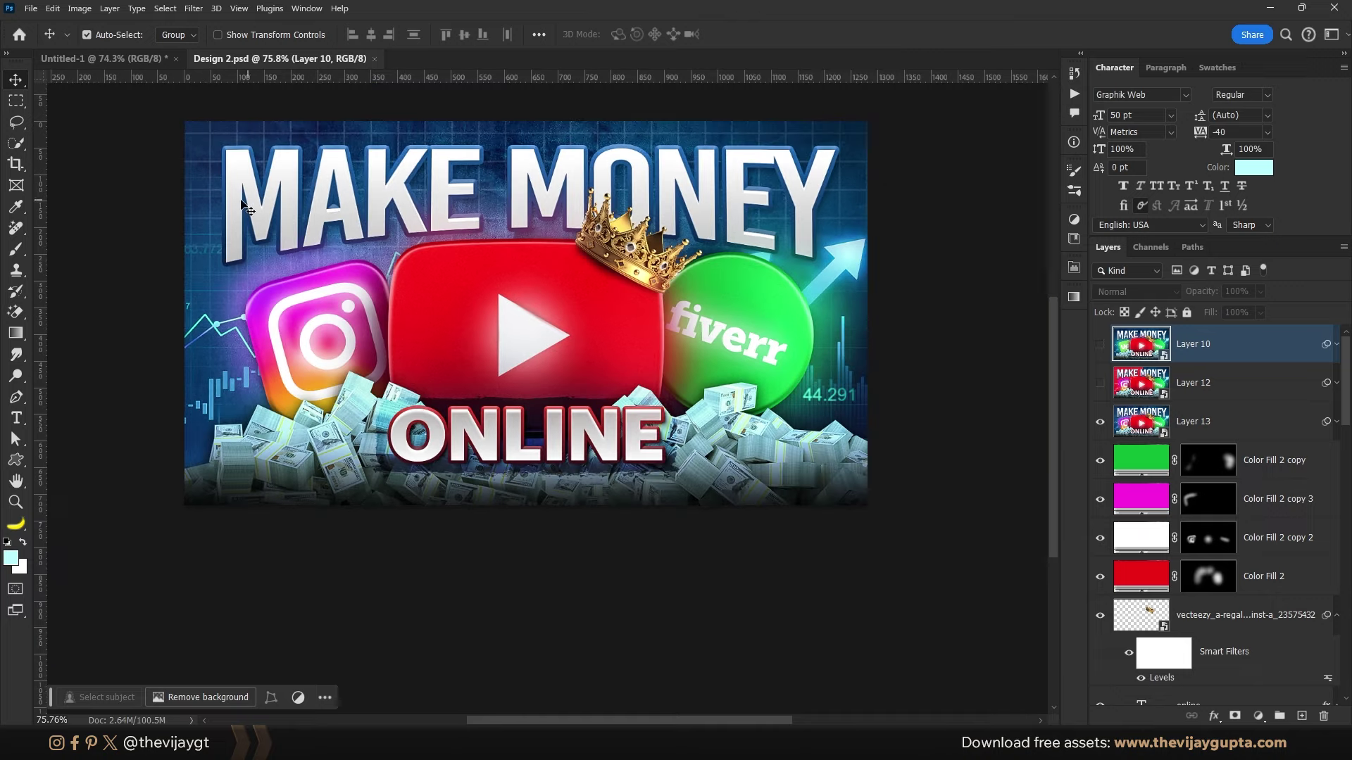
Step: Preview the red background via Layer 12, then restore the blue Layer 10 background
click(1100, 384)
click(1100, 384)
click(1100, 344)
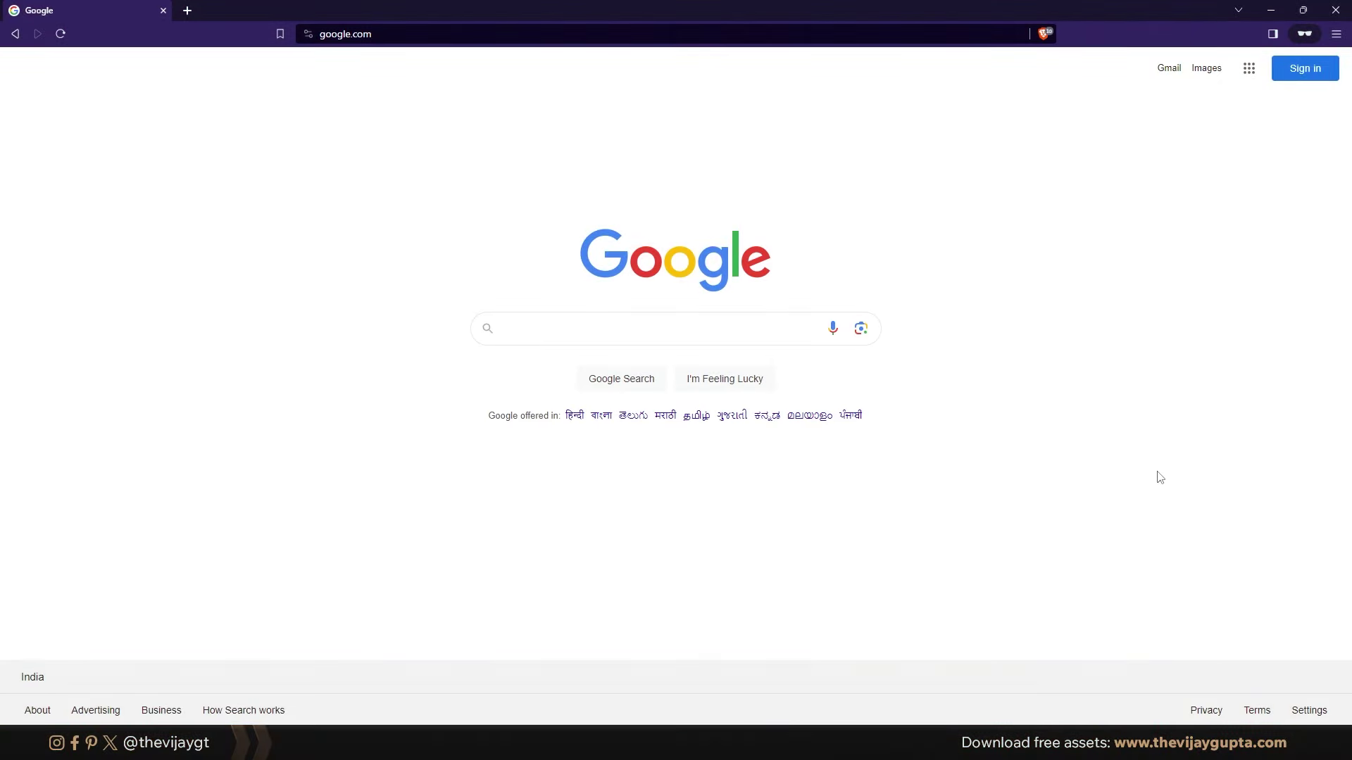
Step: Search Google for 'thumbnail checker' and open the Thumblytics result in a new tab
click(689, 337)
click(1095, 350)
click(663, 324)
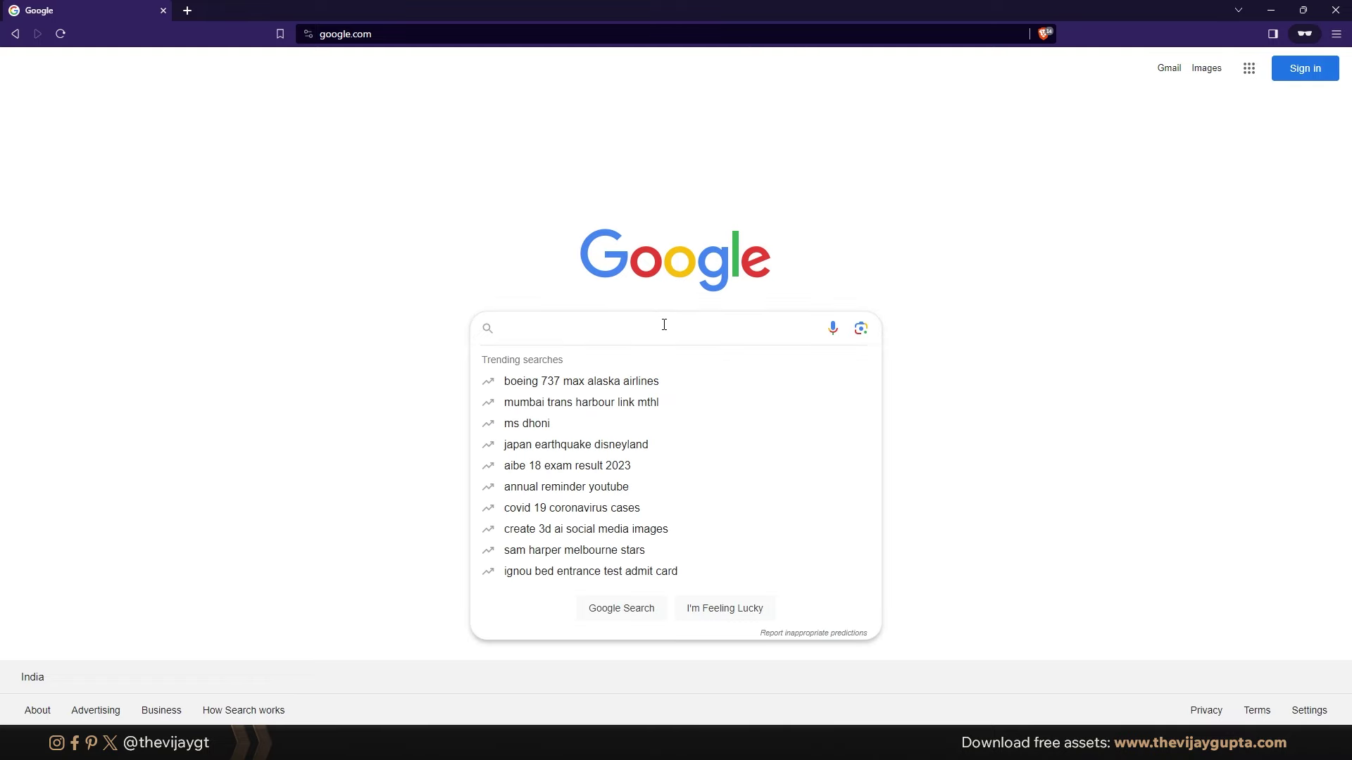
text(thumbnail che)
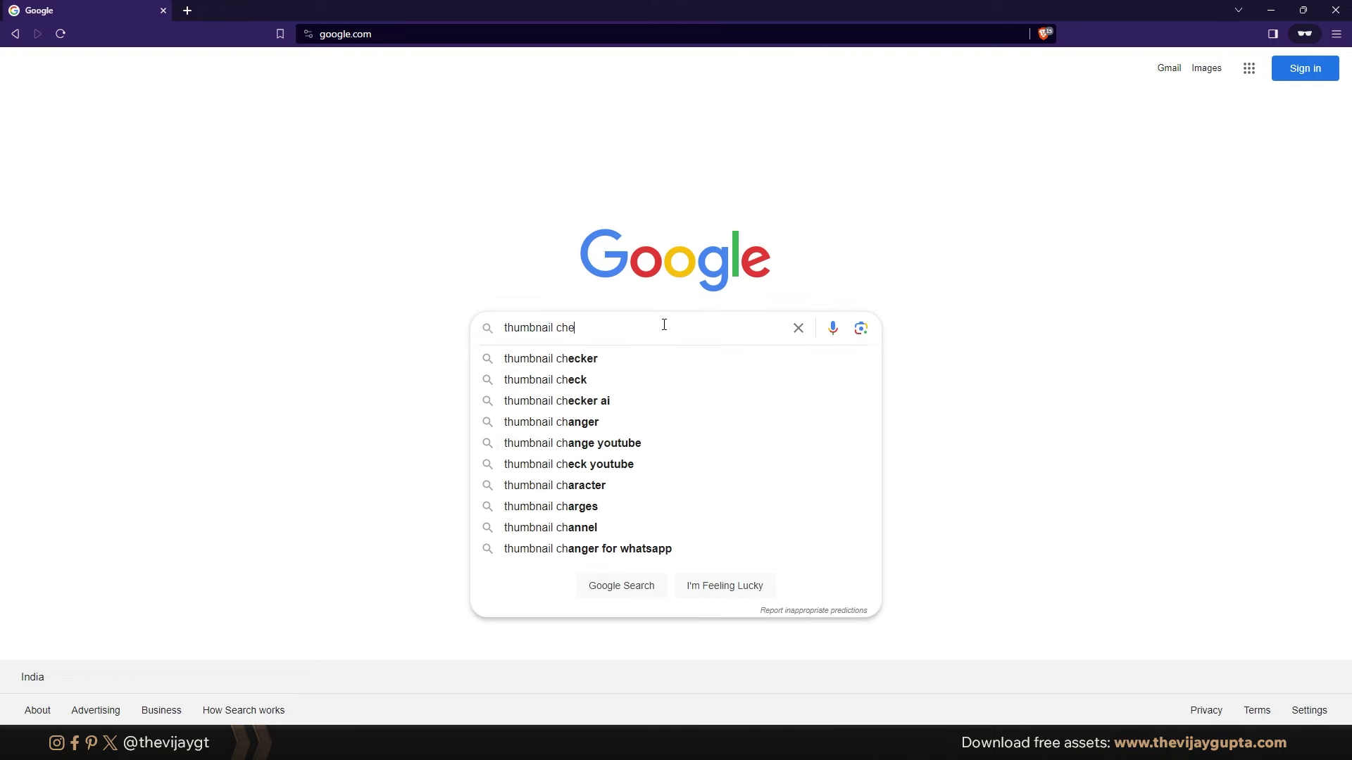
text(cker)
key(Return)
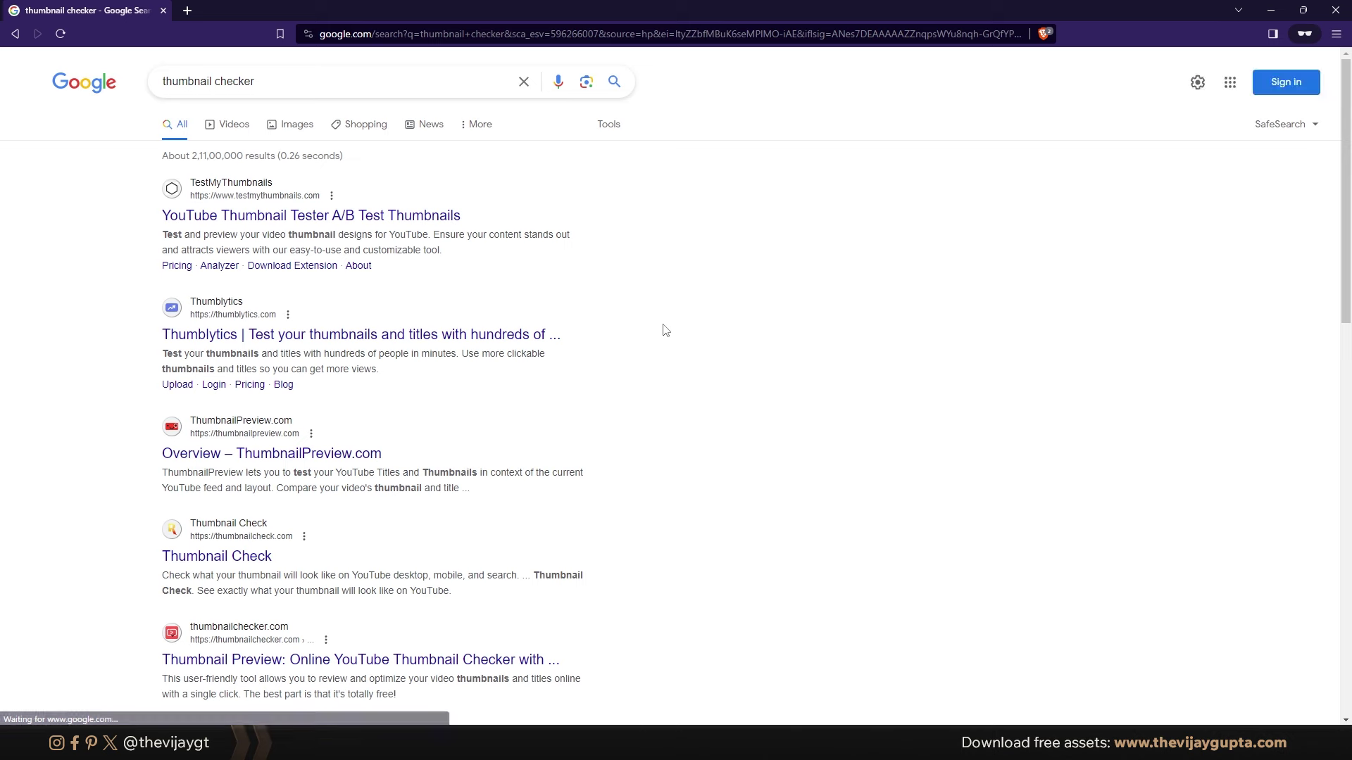
ctrl+click(285, 335)
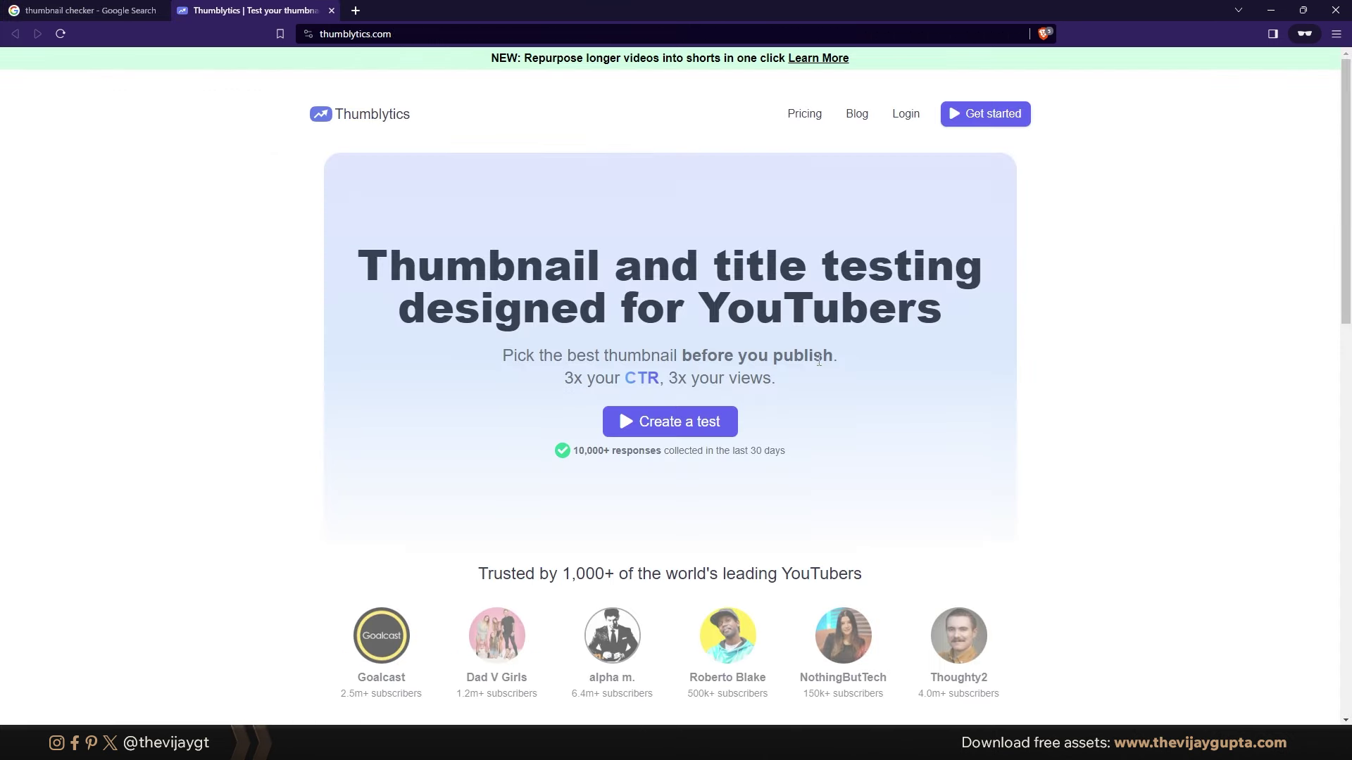
Step: Start a new Thumblytics test and upload 1.jpg as the Option 1 thumbnail
click(654, 426)
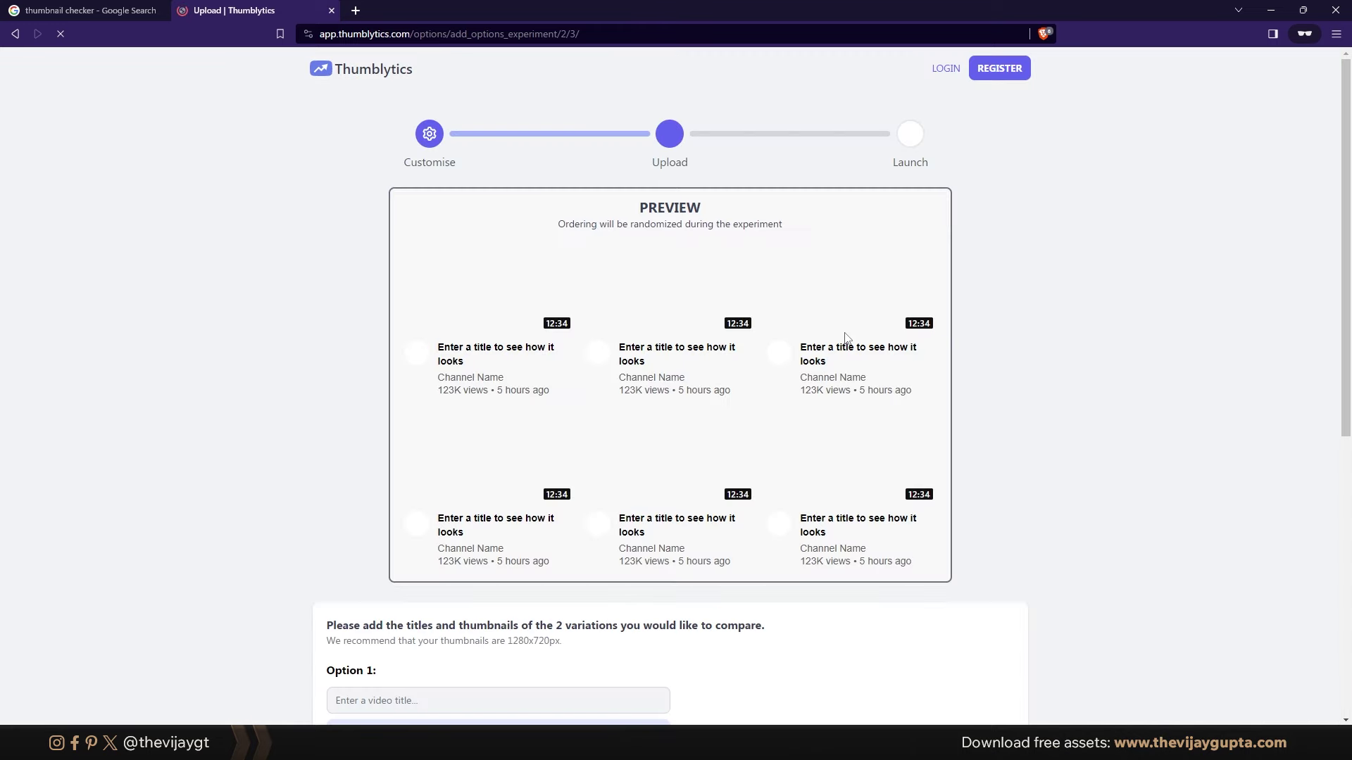
scroll(710, 404, down, 4)
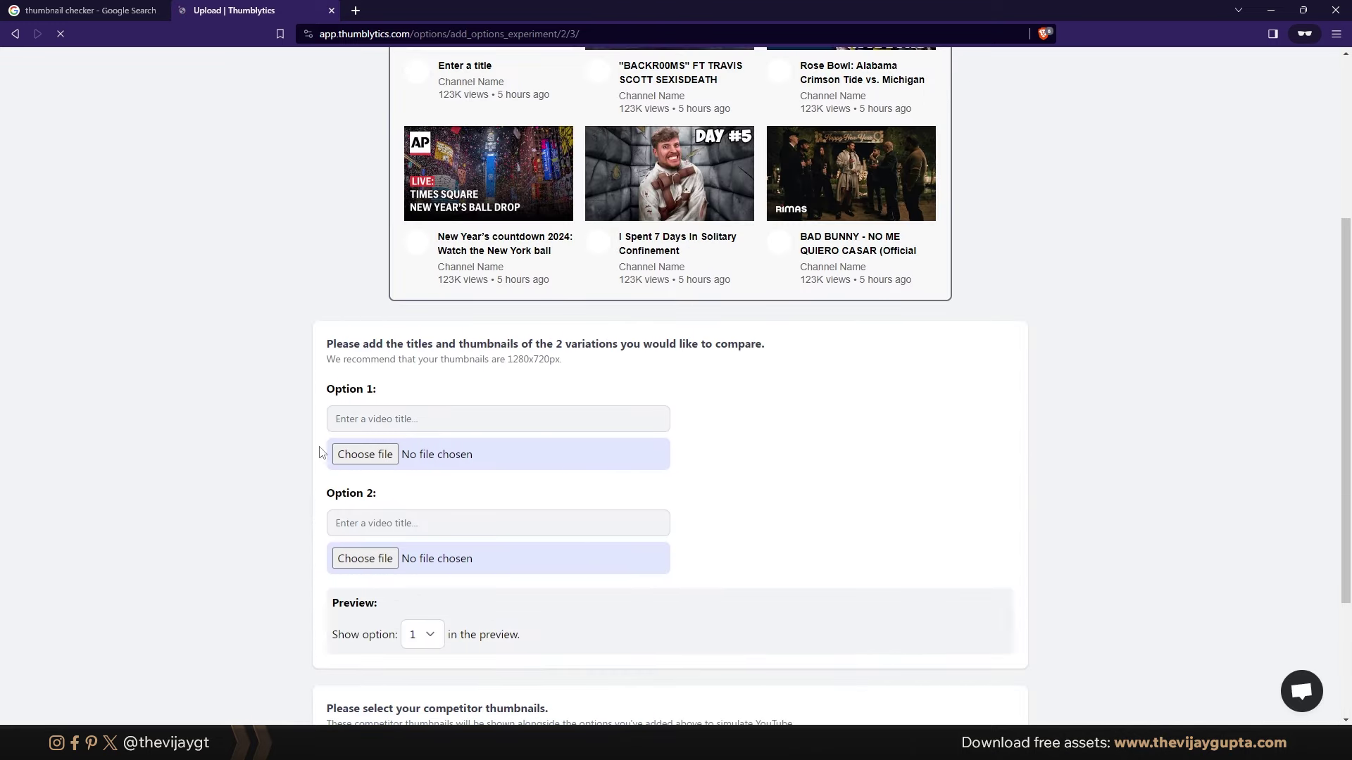
drag(328, 387, 435, 389)
click(414, 405)
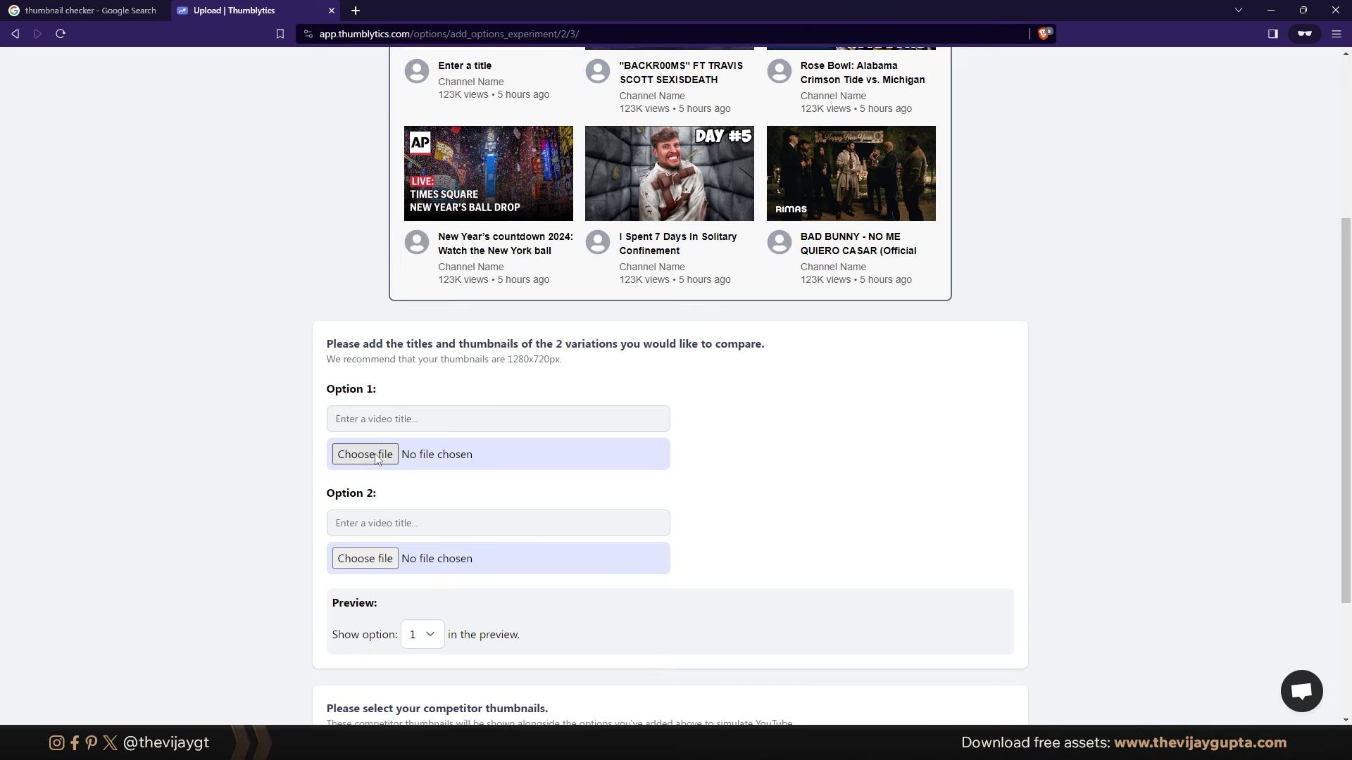
click(378, 456)
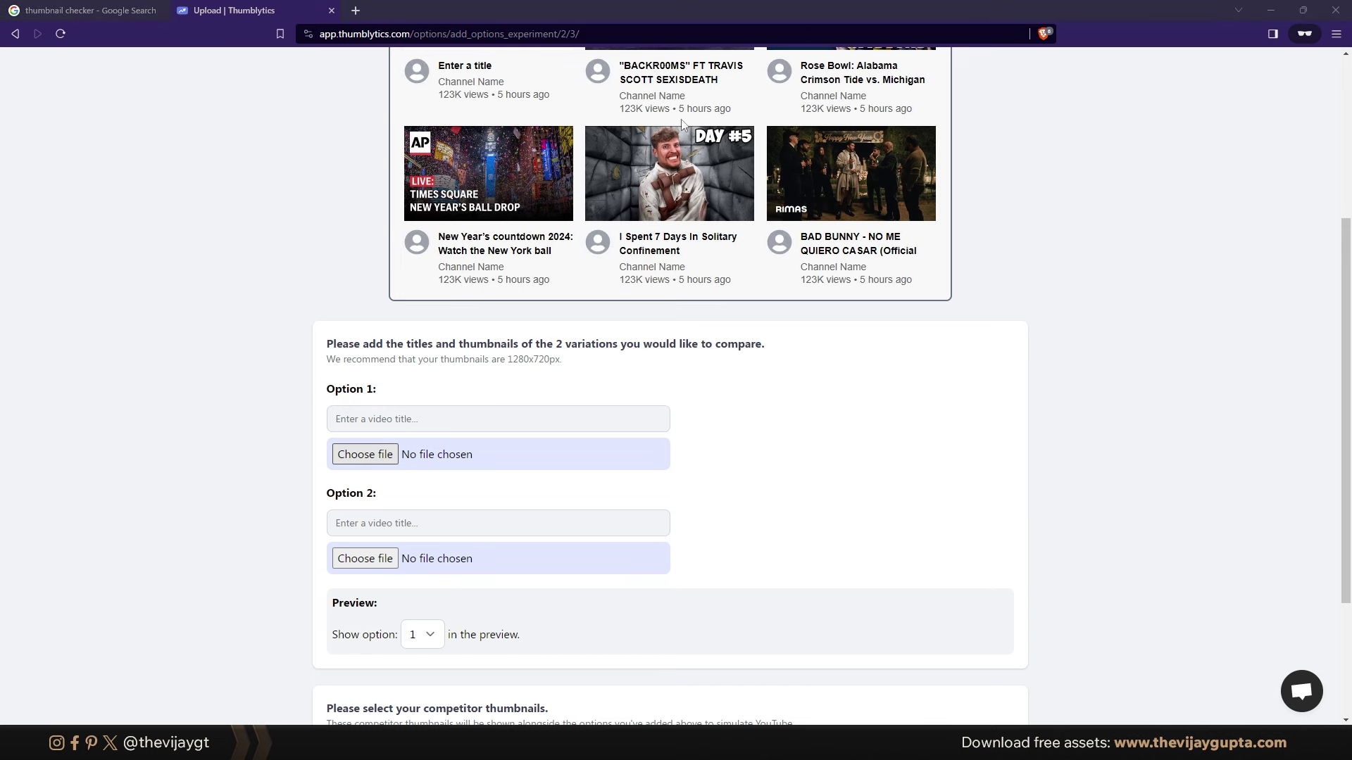
click(440, 253)
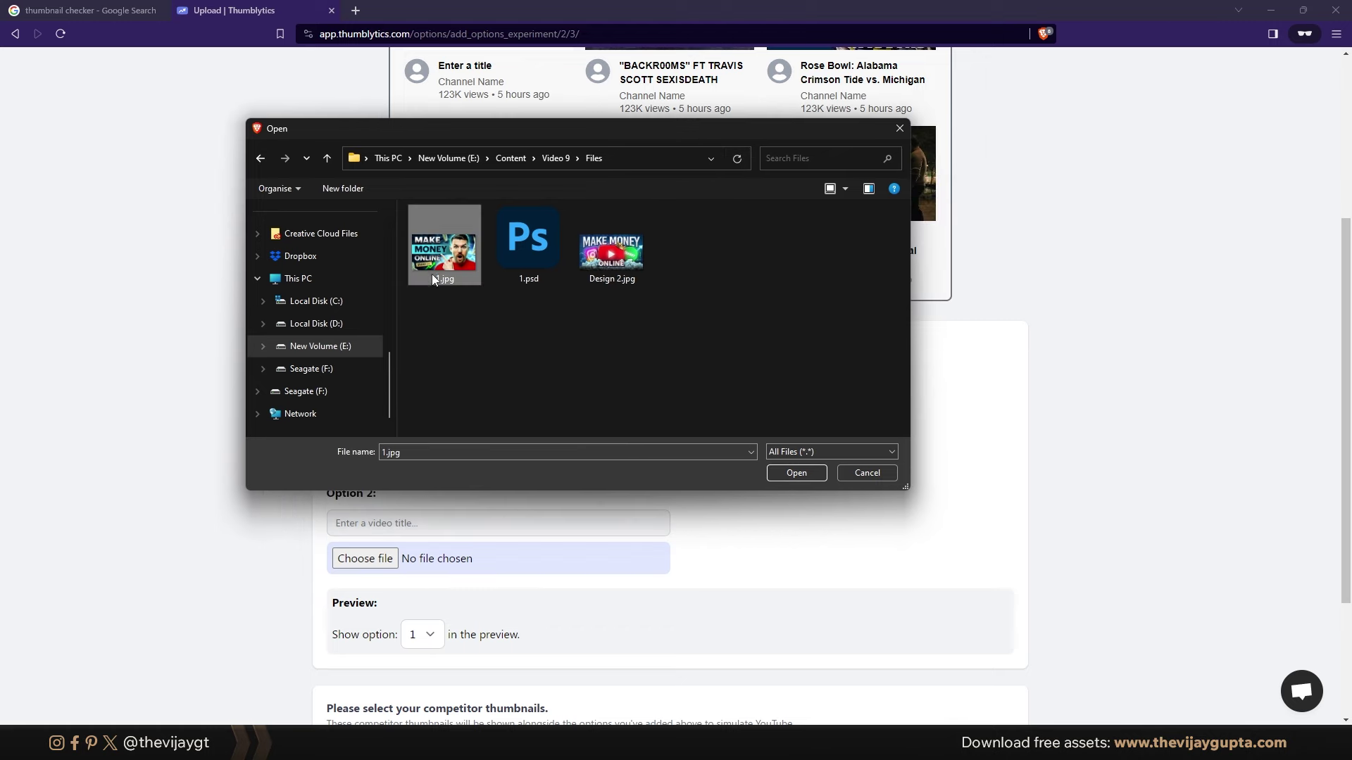
click(824, 478)
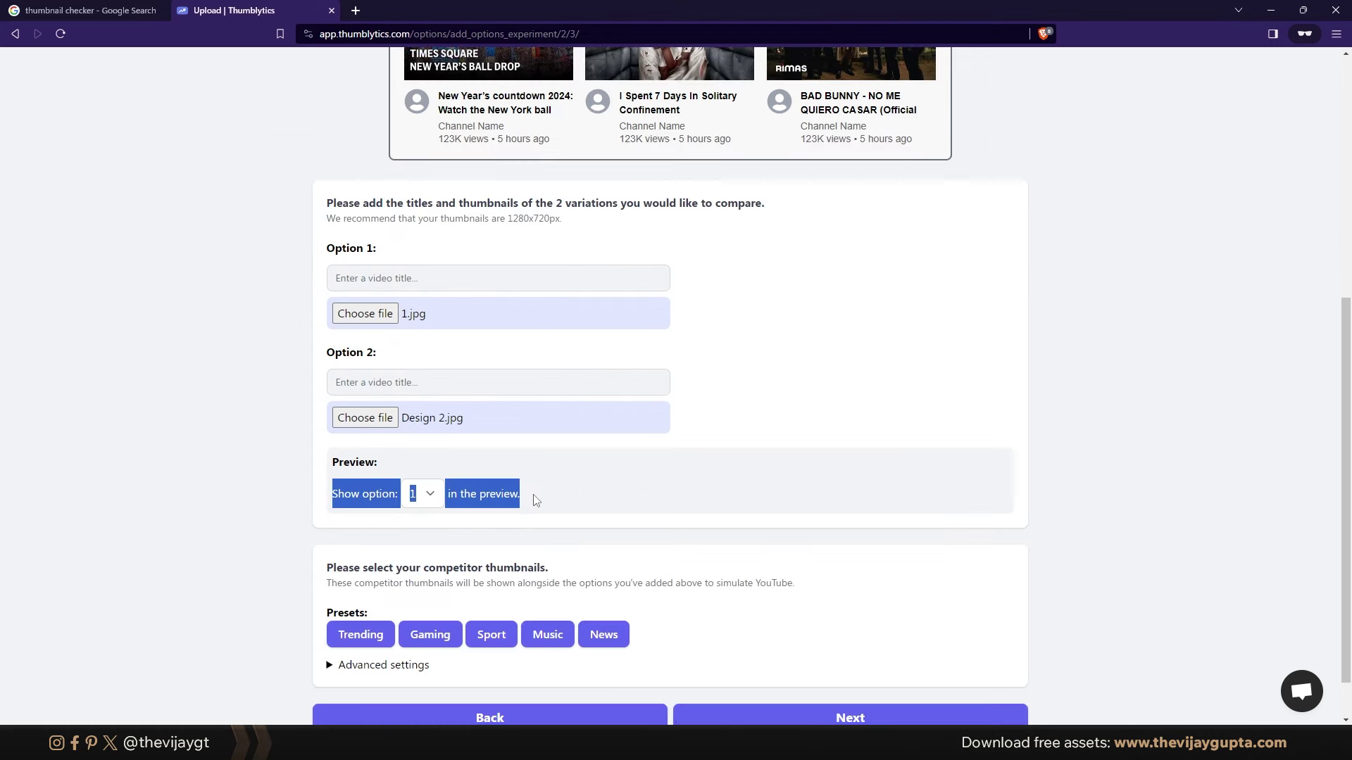
Step: Title Option 1 'Easy Make Money in 2024'
scroll(351, 497, down, 1)
drag(351, 498, 547, 505)
scroll(403, 507, up, 5)
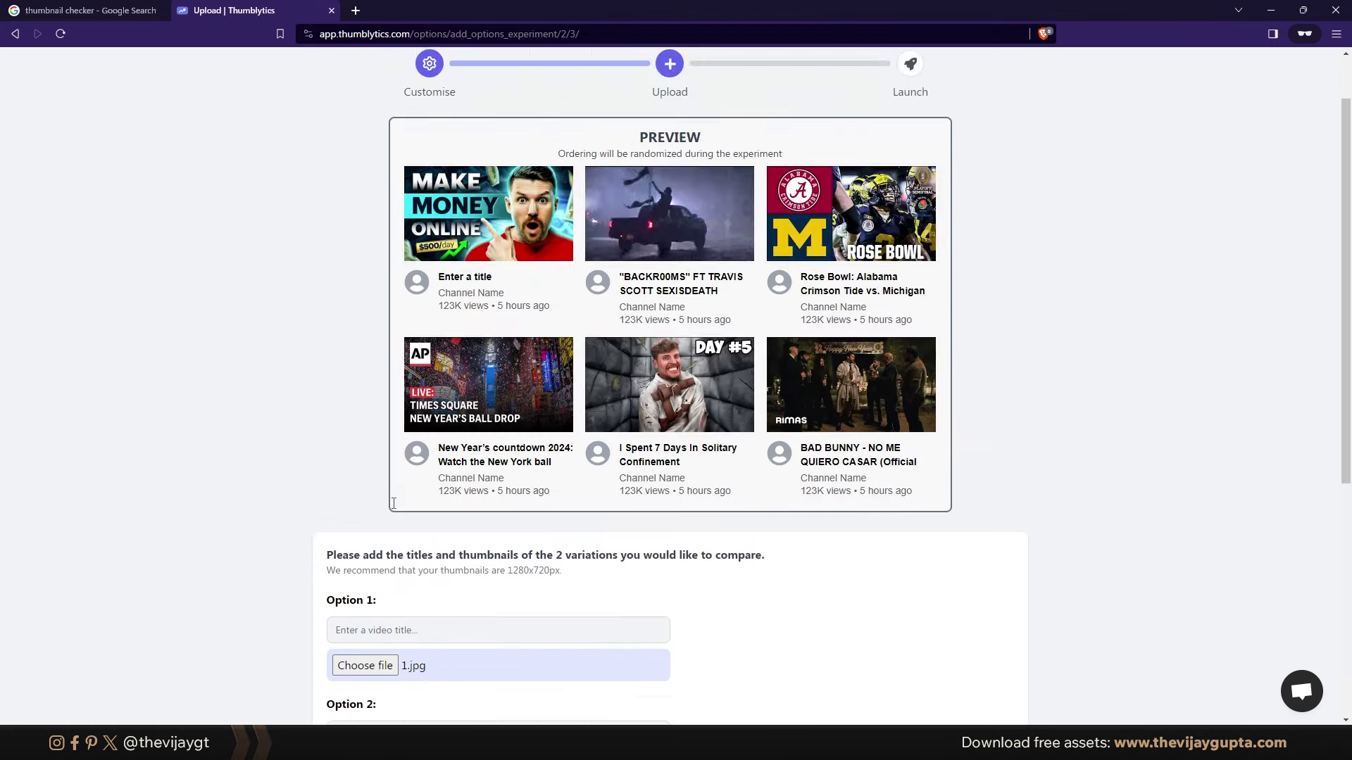
scroll(489, 345, down, 3)
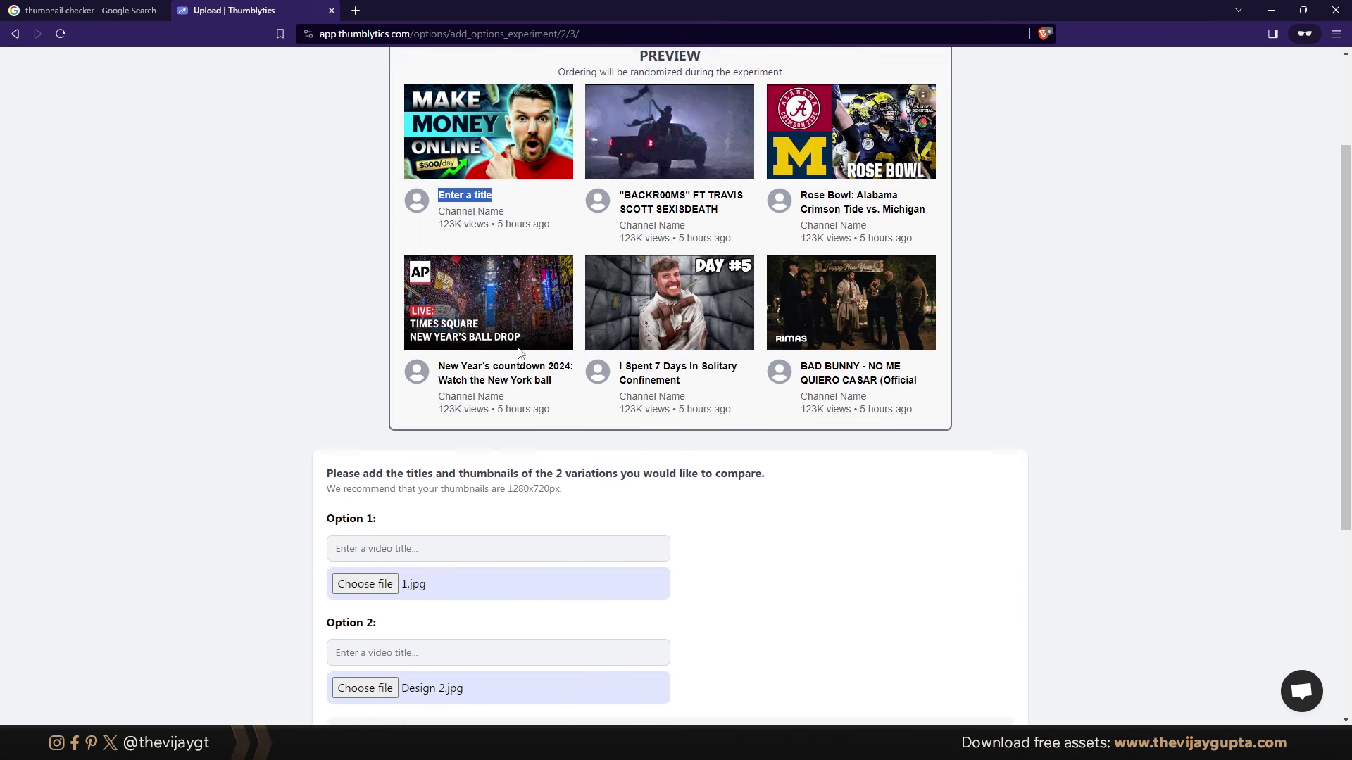
click(473, 495)
text(Easy Make Money in 2024)
Step: Fill in the Option 2 title and set the preview to show option 2
scroll(897, 483, up, 3)
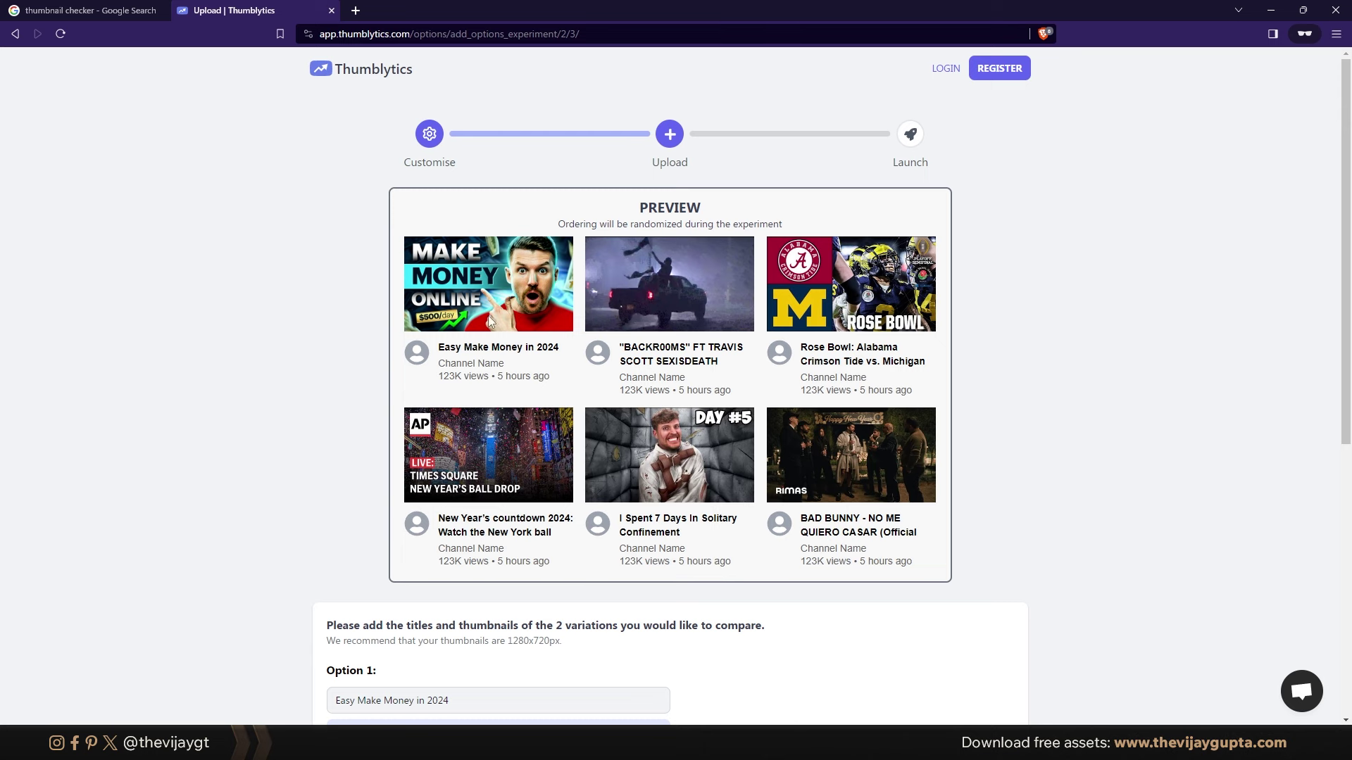
scroll(497, 318, down, 3)
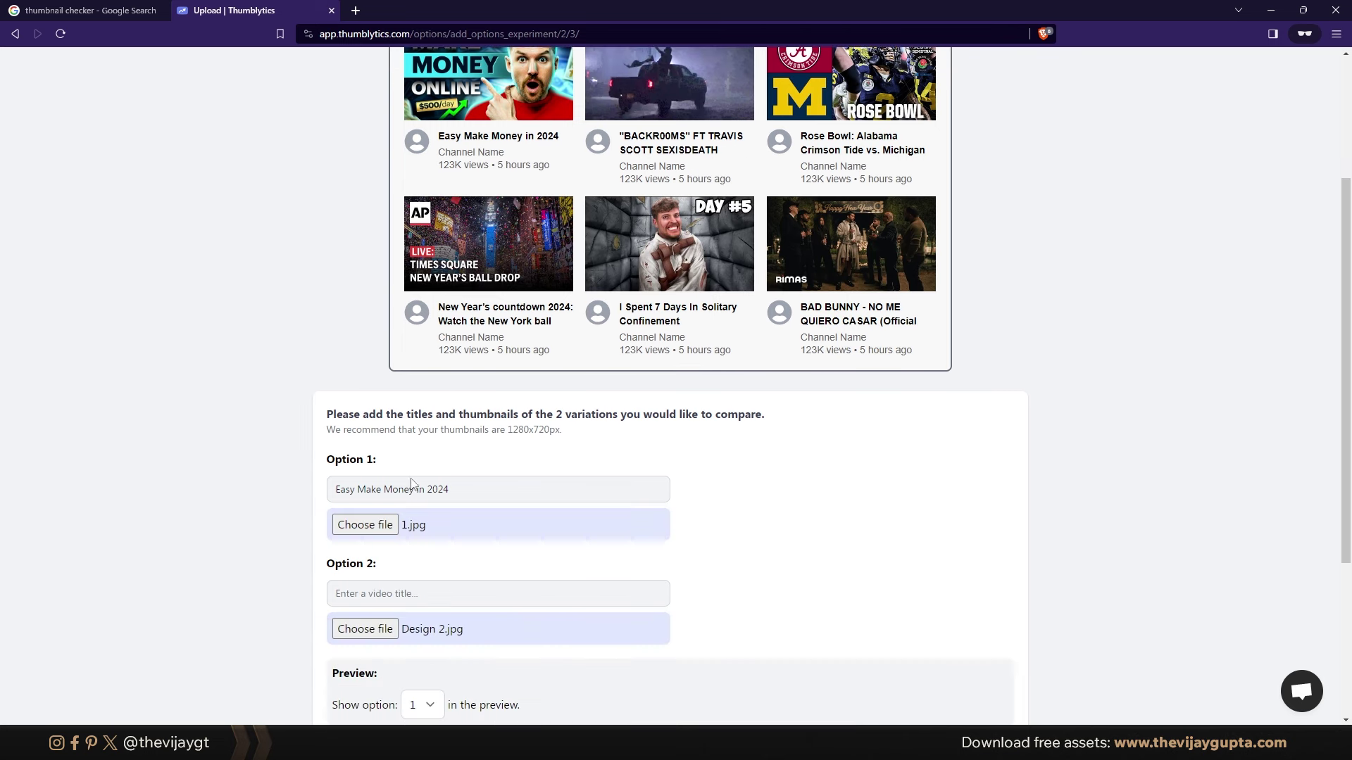
scroll(415, 486, down, 1)
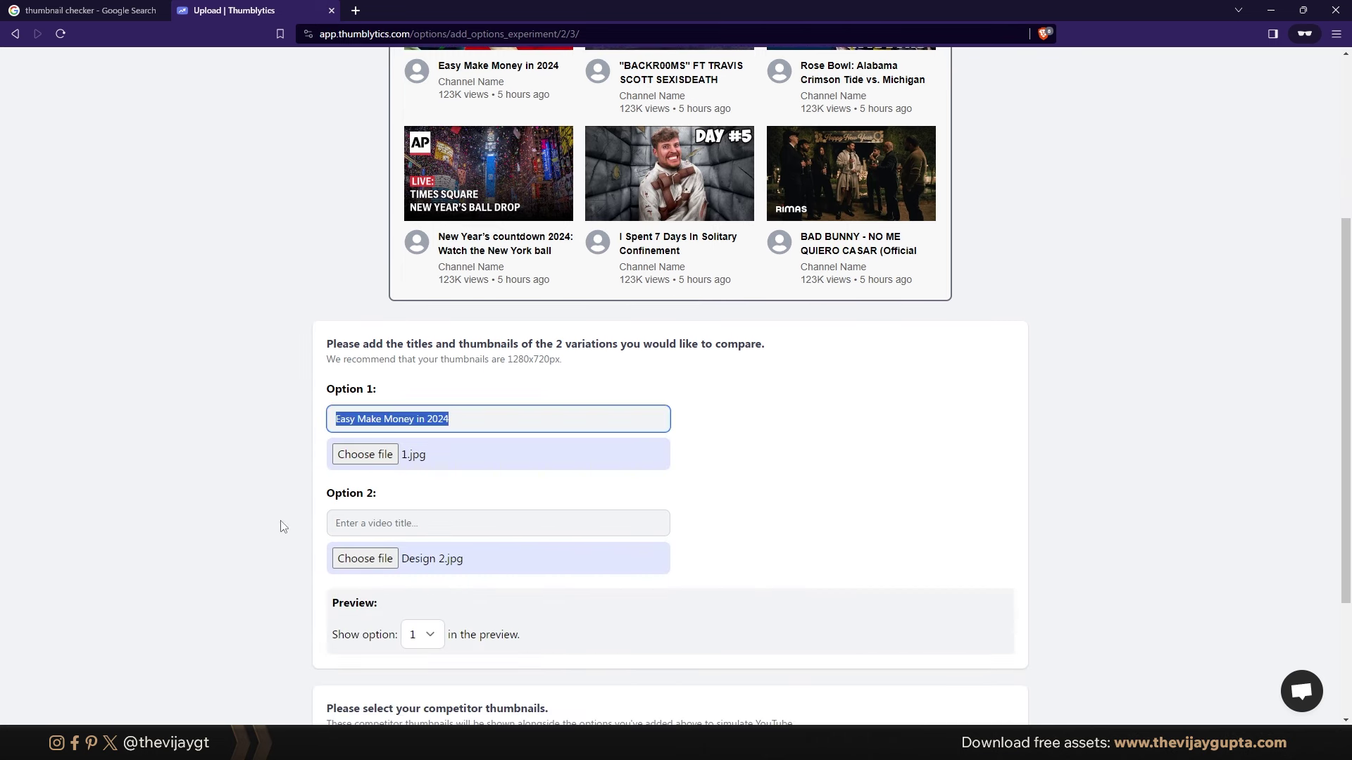
click(360, 522)
scroll(285, 527, down, 2)
click(422, 489)
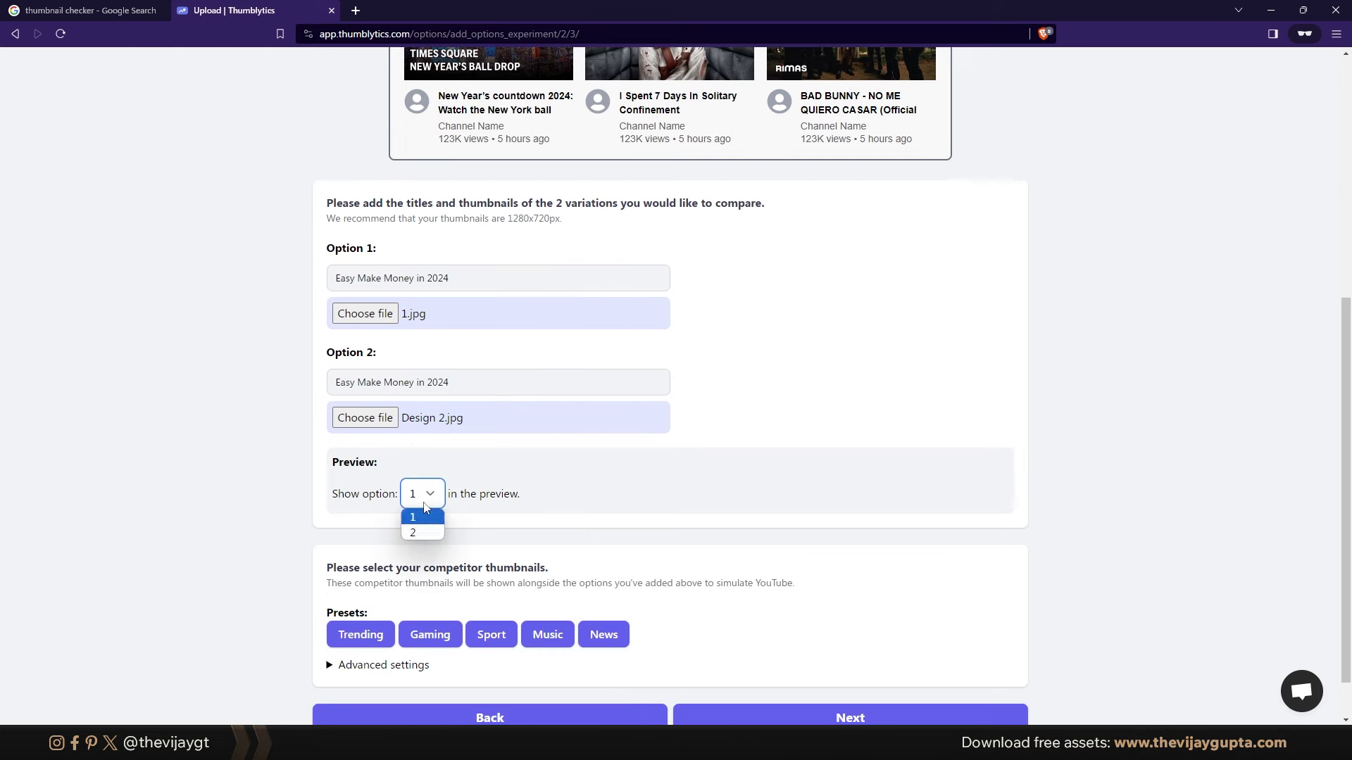
click(427, 532)
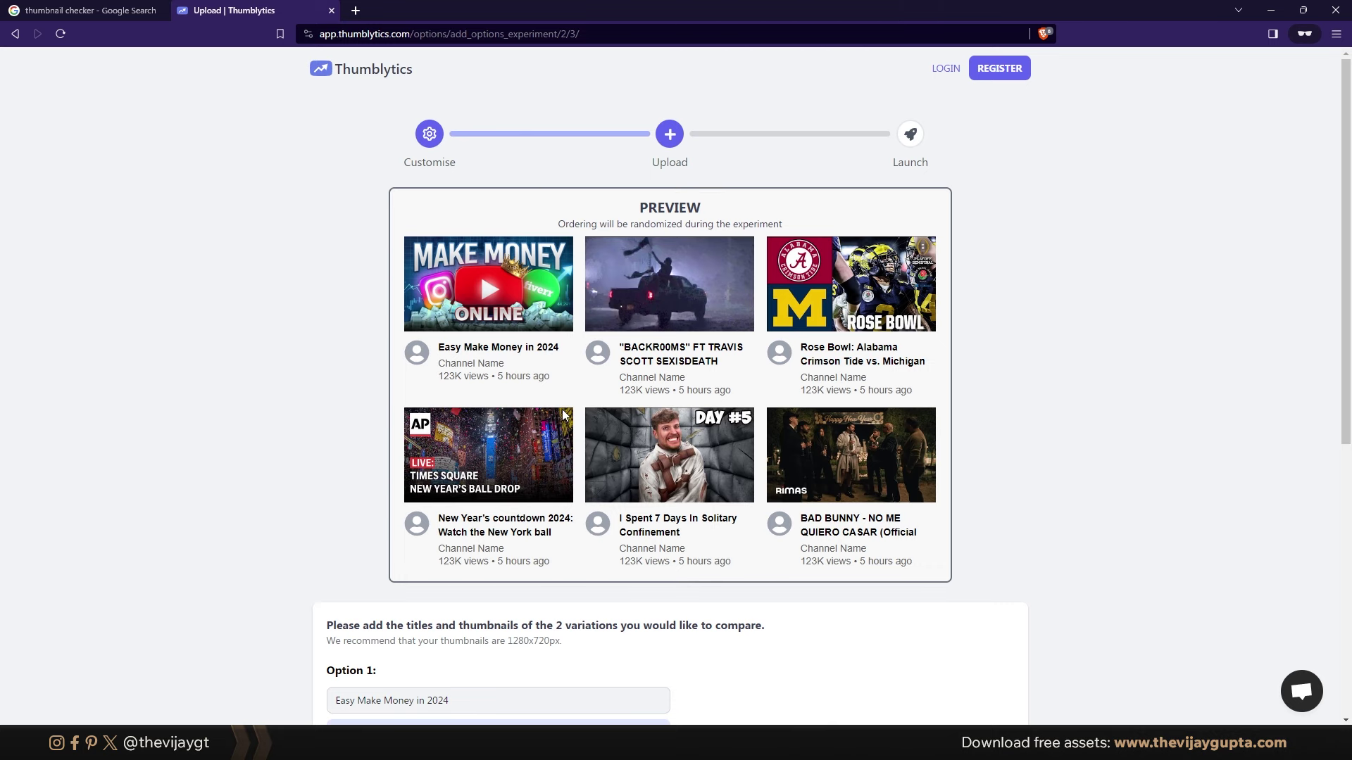
scroll(928, 411, down, 5)
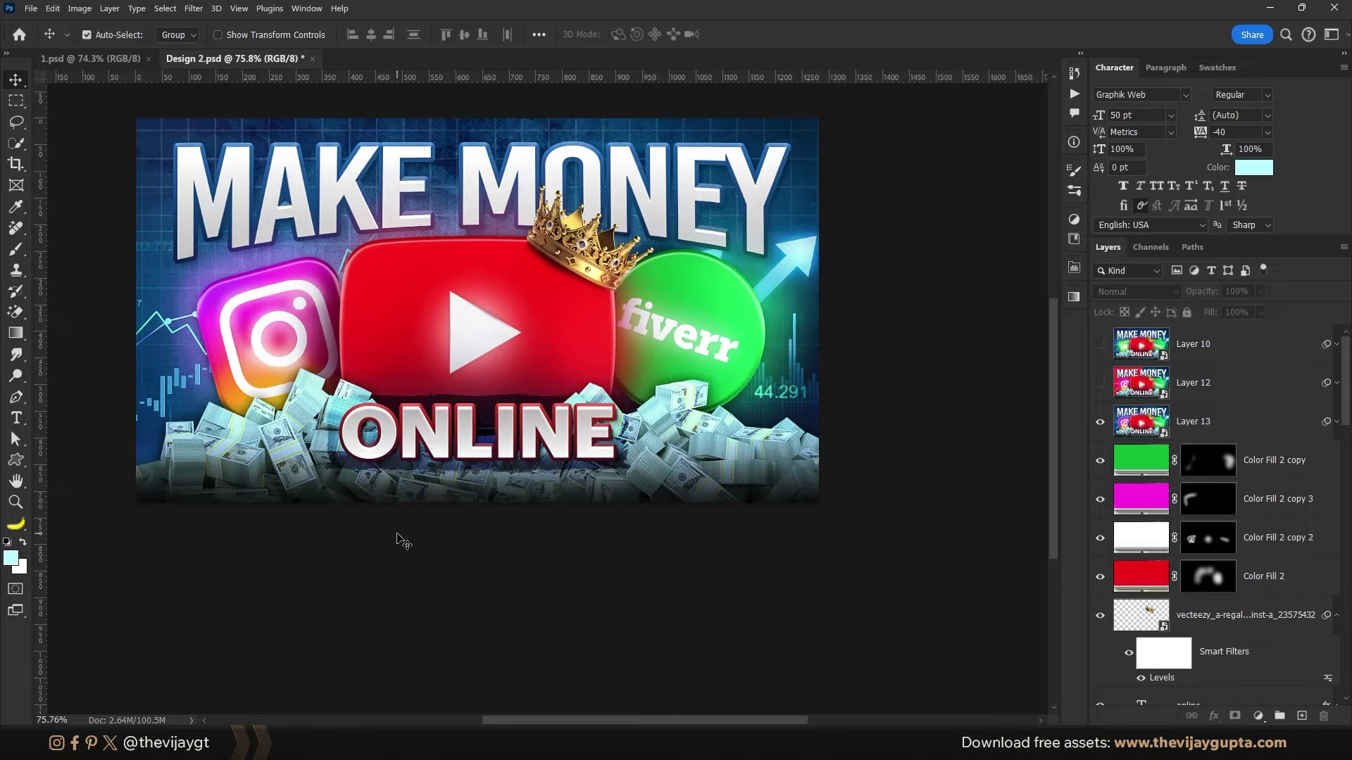
Step: Switch to the 1.psd thumbnail document and zoom in and out to review it
click(116, 59)
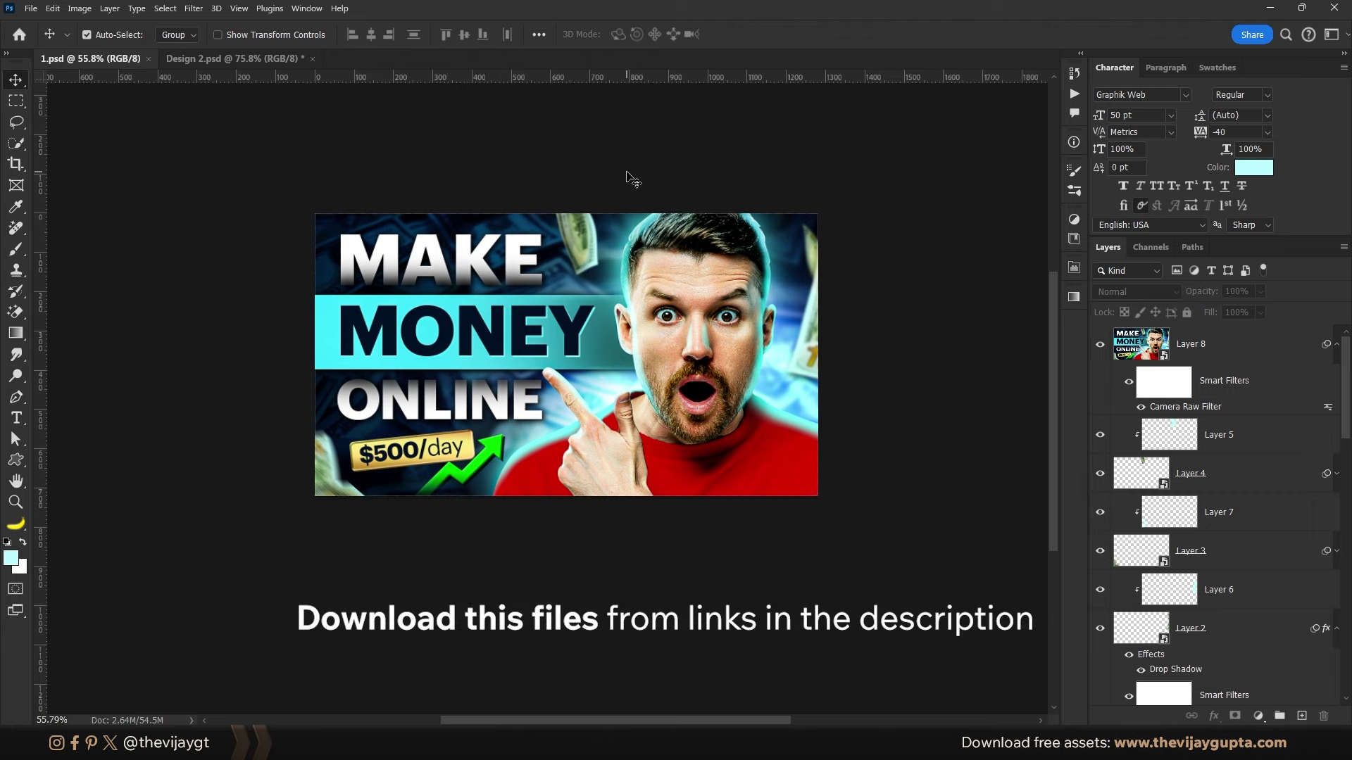
scroll(704, 190, up, 2)
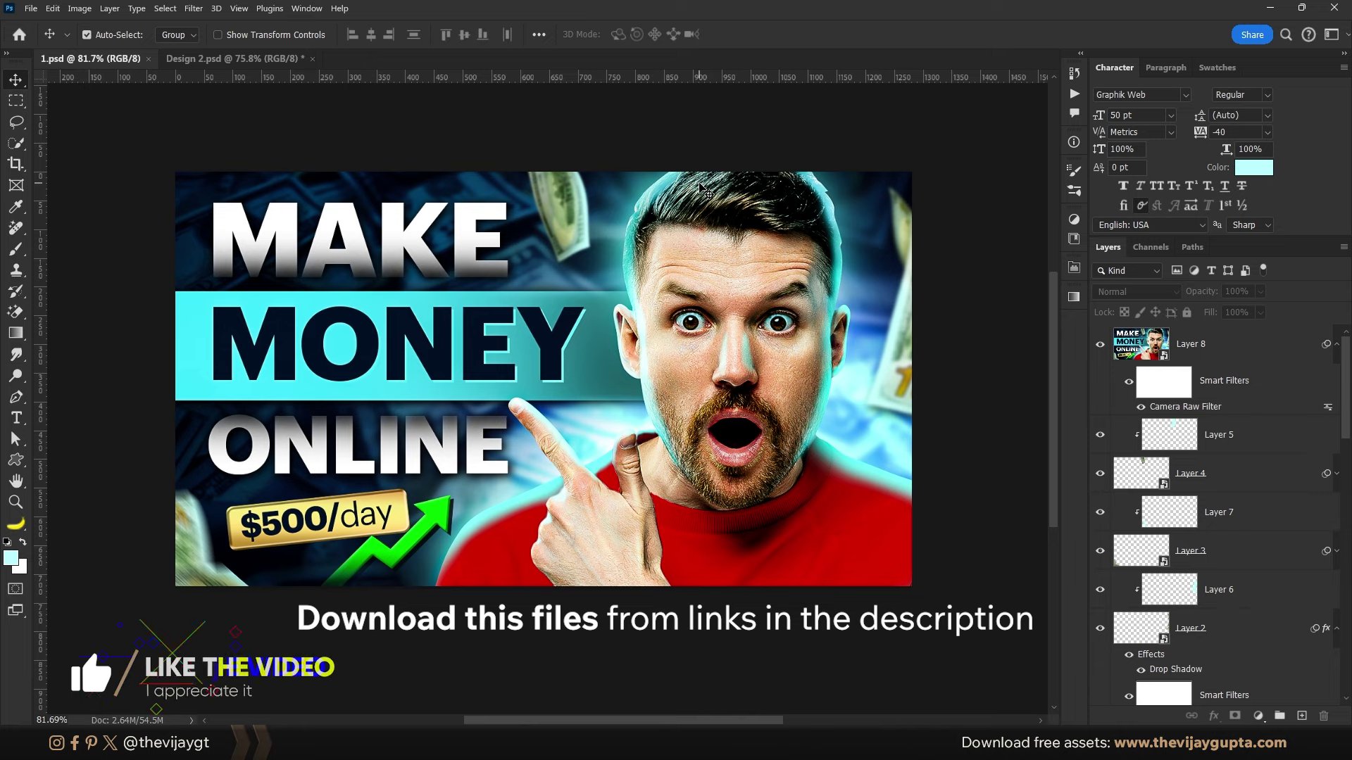
scroll(655, 173, down, 1)
scroll(655, 172, down, 2)
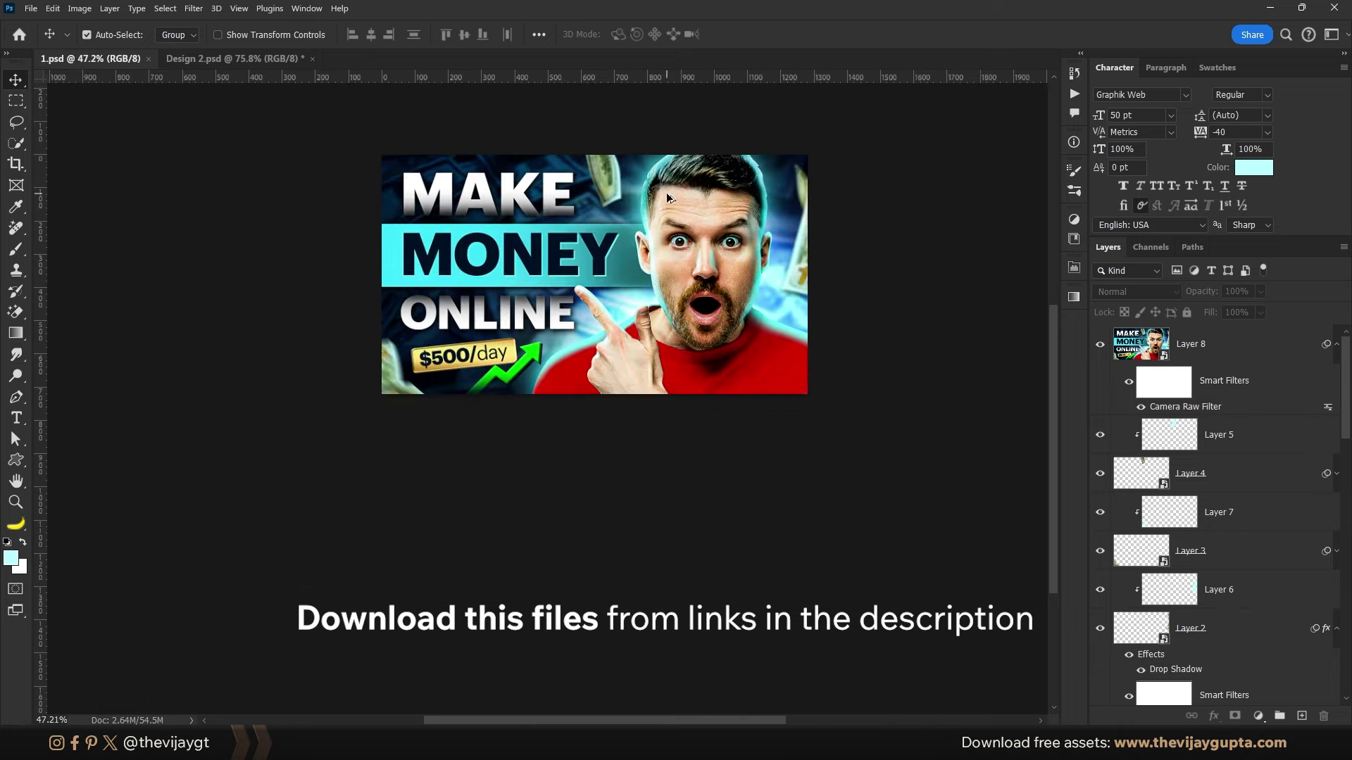